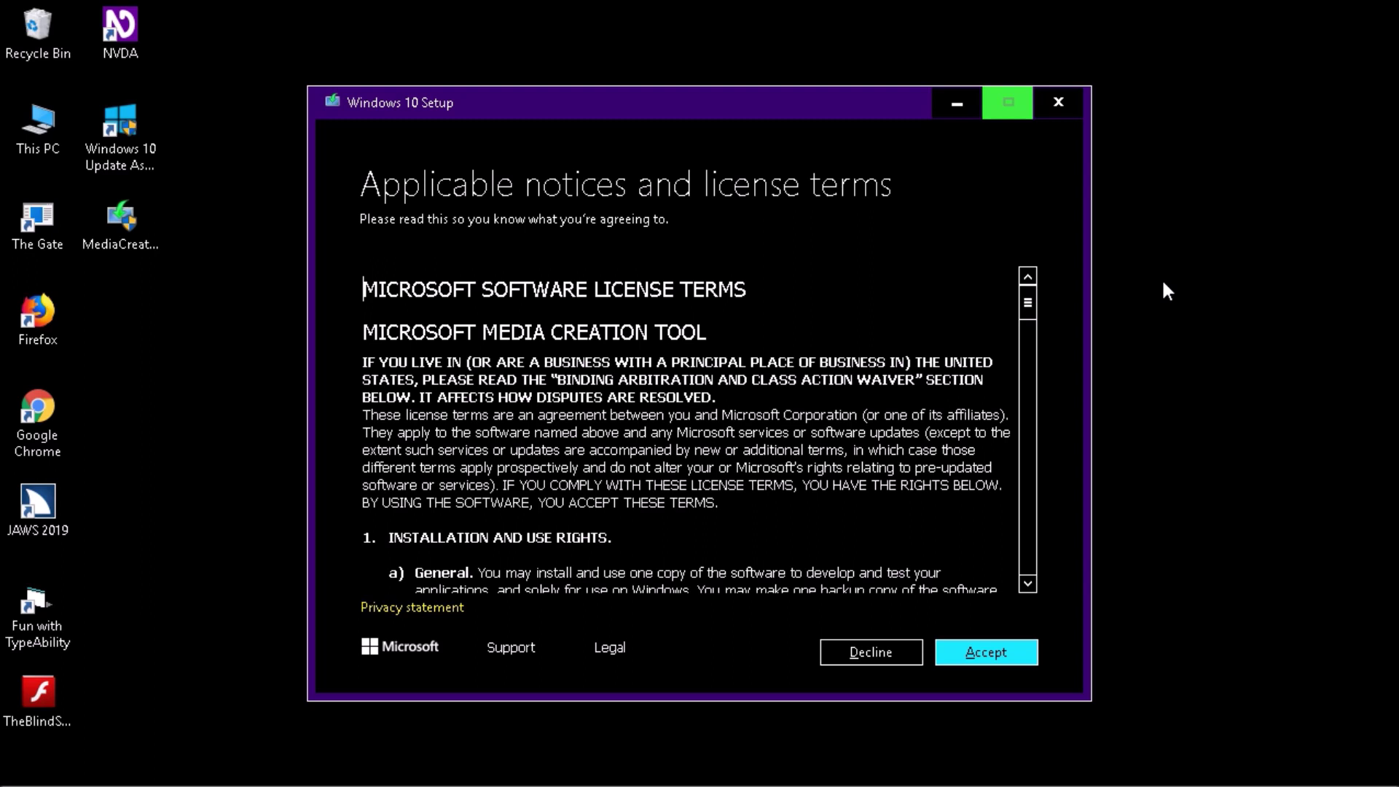
Accept the Media Creation Tool's applicable notices and license terms.
key("Tab")
key("Tab")
key("Tab")
key("Tab")
key("Tab")
key("Return")
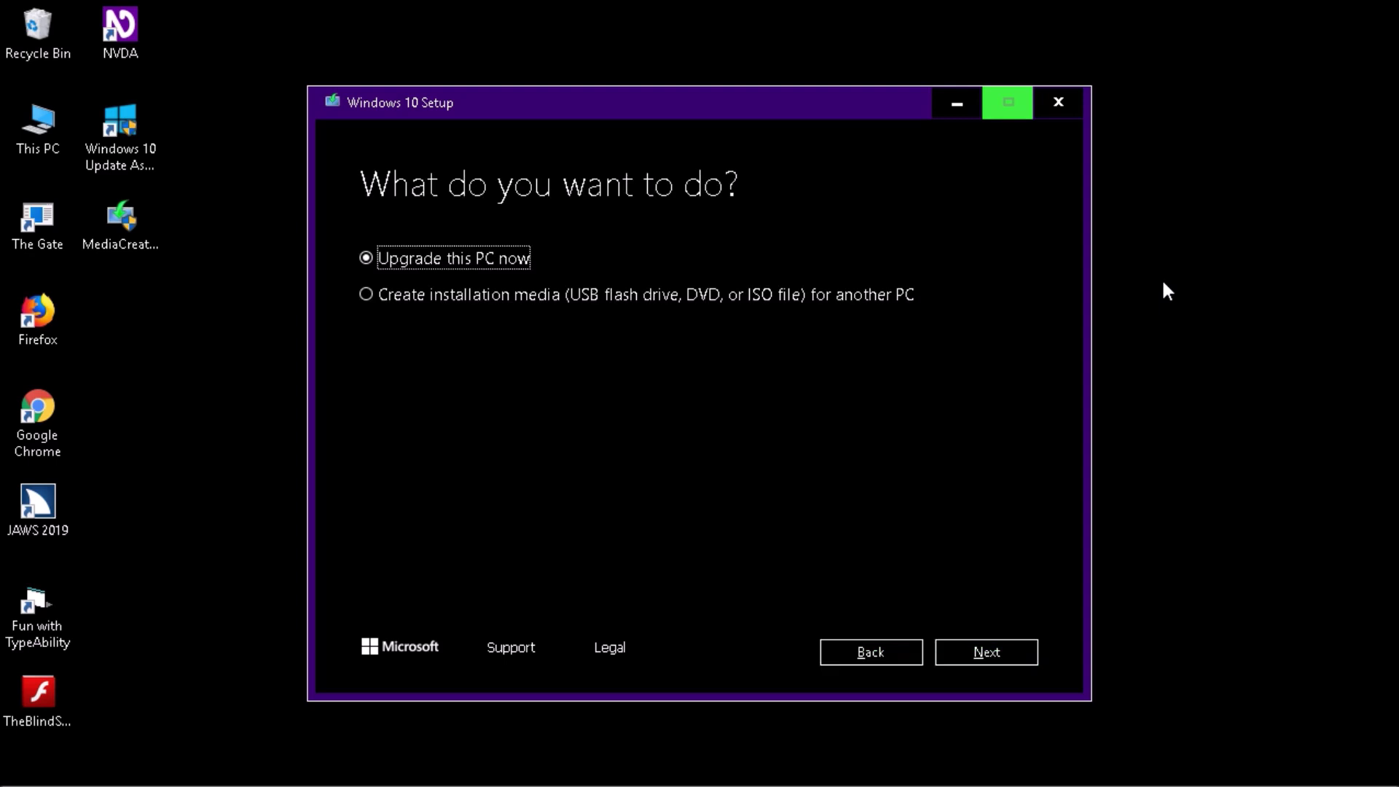
Choose to create installation media (USB flash drive, DVD, or ISO file) for another PC and continue.
key("Tab")
key("shift+Tab")
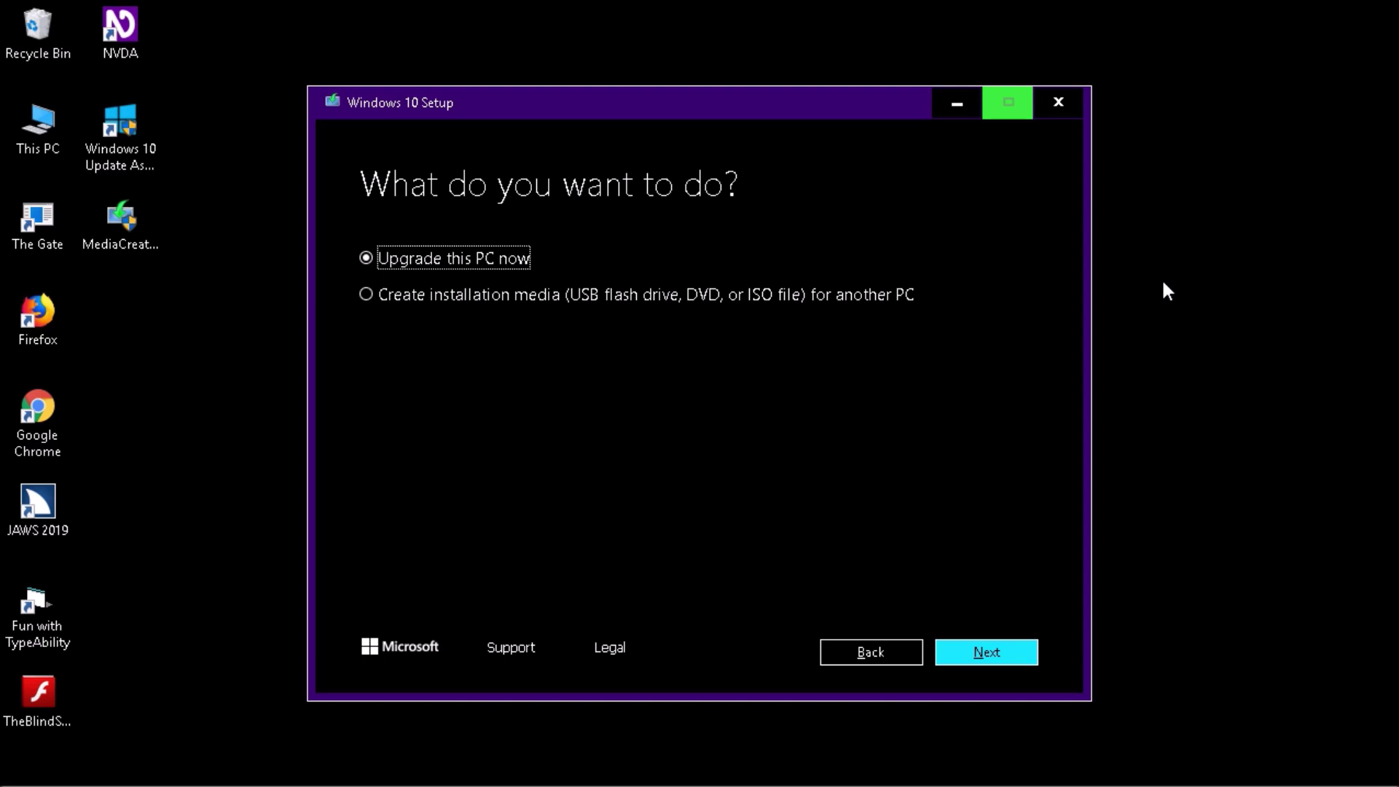
key("Down")
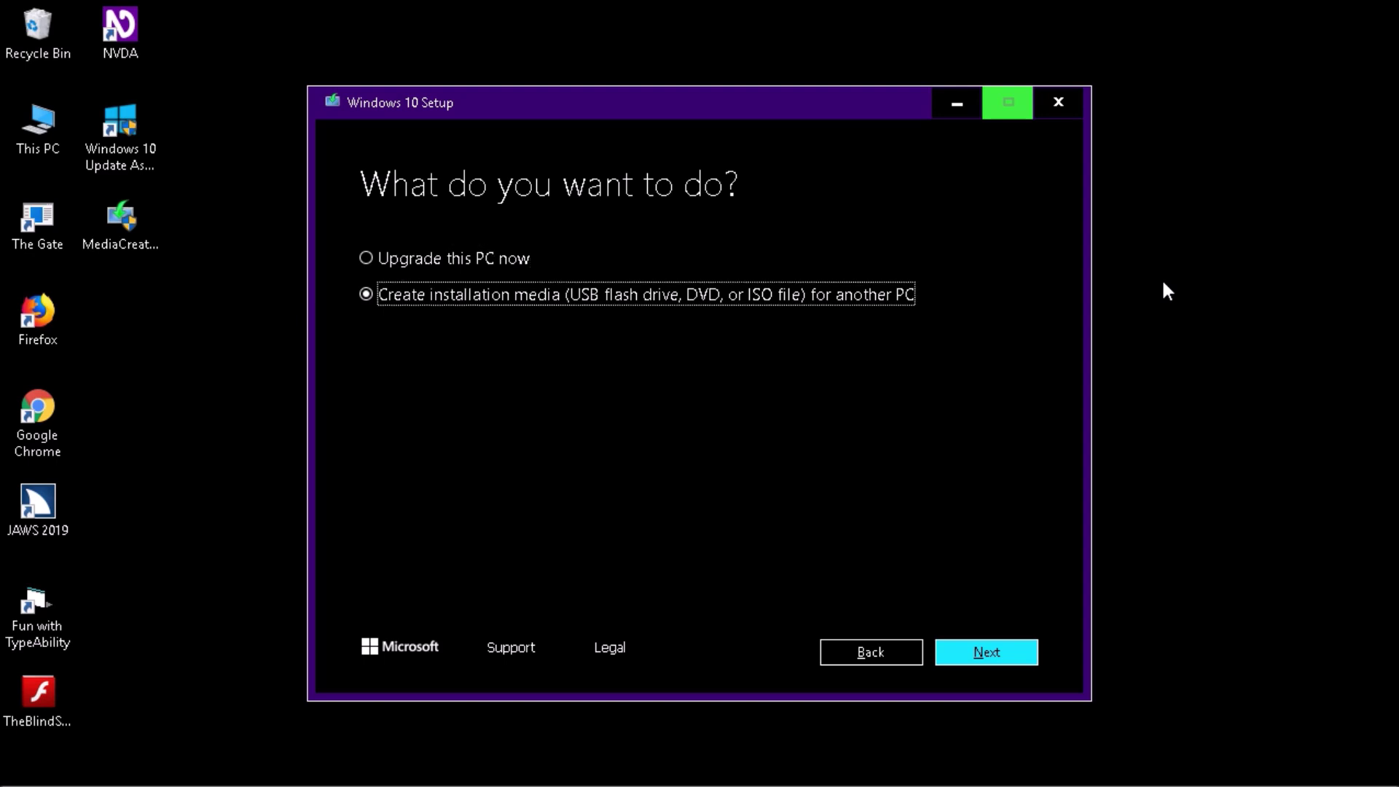
key("Tab")
key("Tab")
key("Tab")
key("Tab")
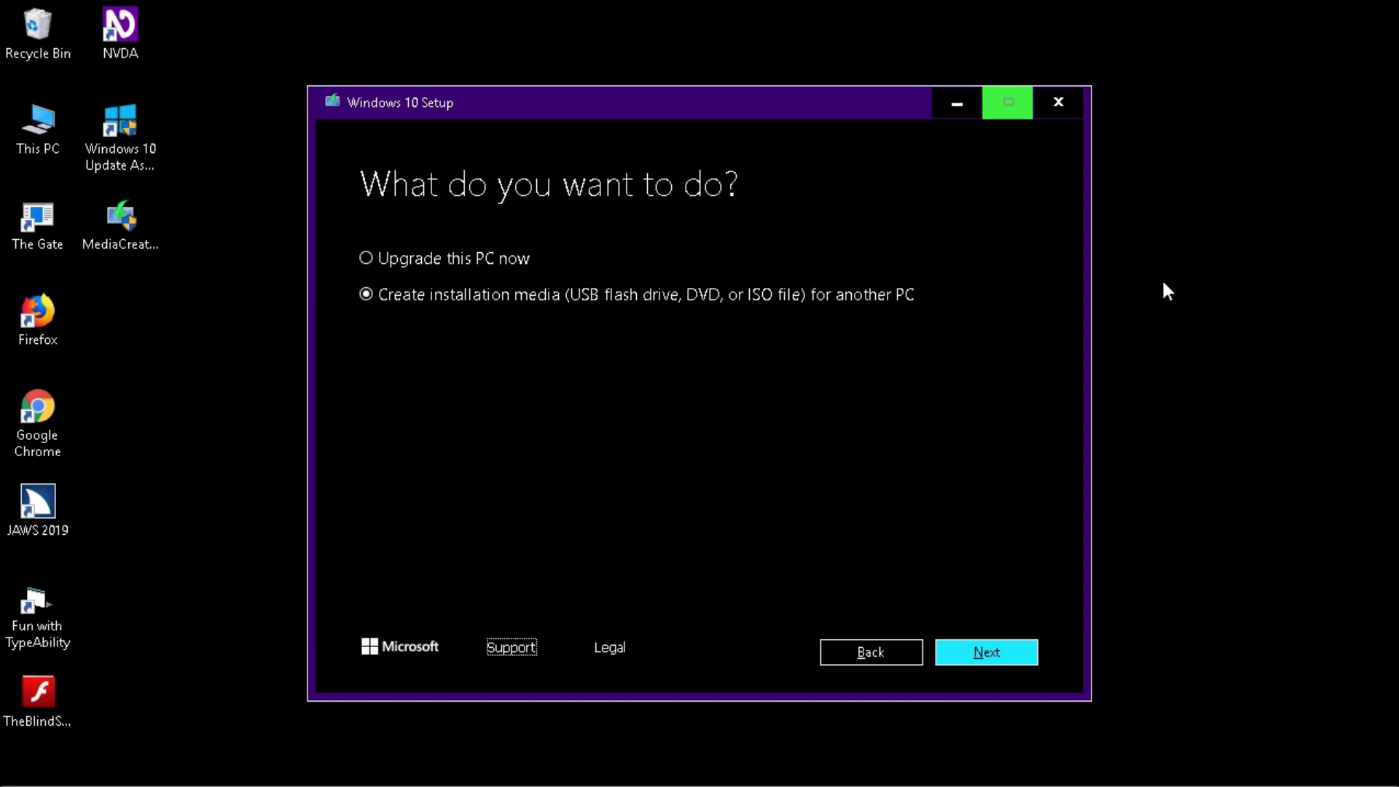
key("Return")
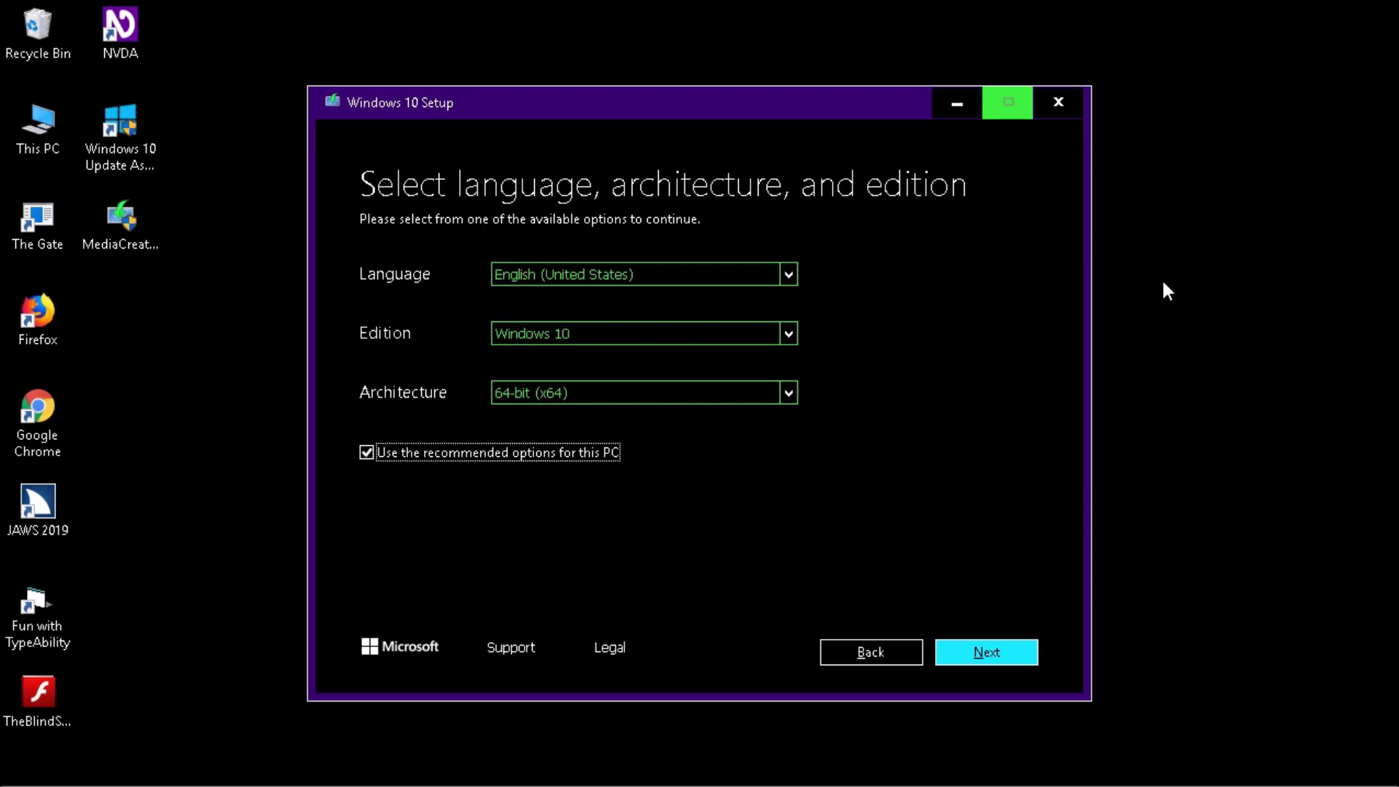
Turn off the recommended options for this PC so that language, edition and architecture can be chosen freely.
key("Tab")
key("shift+Tab")
key("Tab")
key("Tab")
key("Tab")
key("Tab")
key("Tab")
key("Tab")
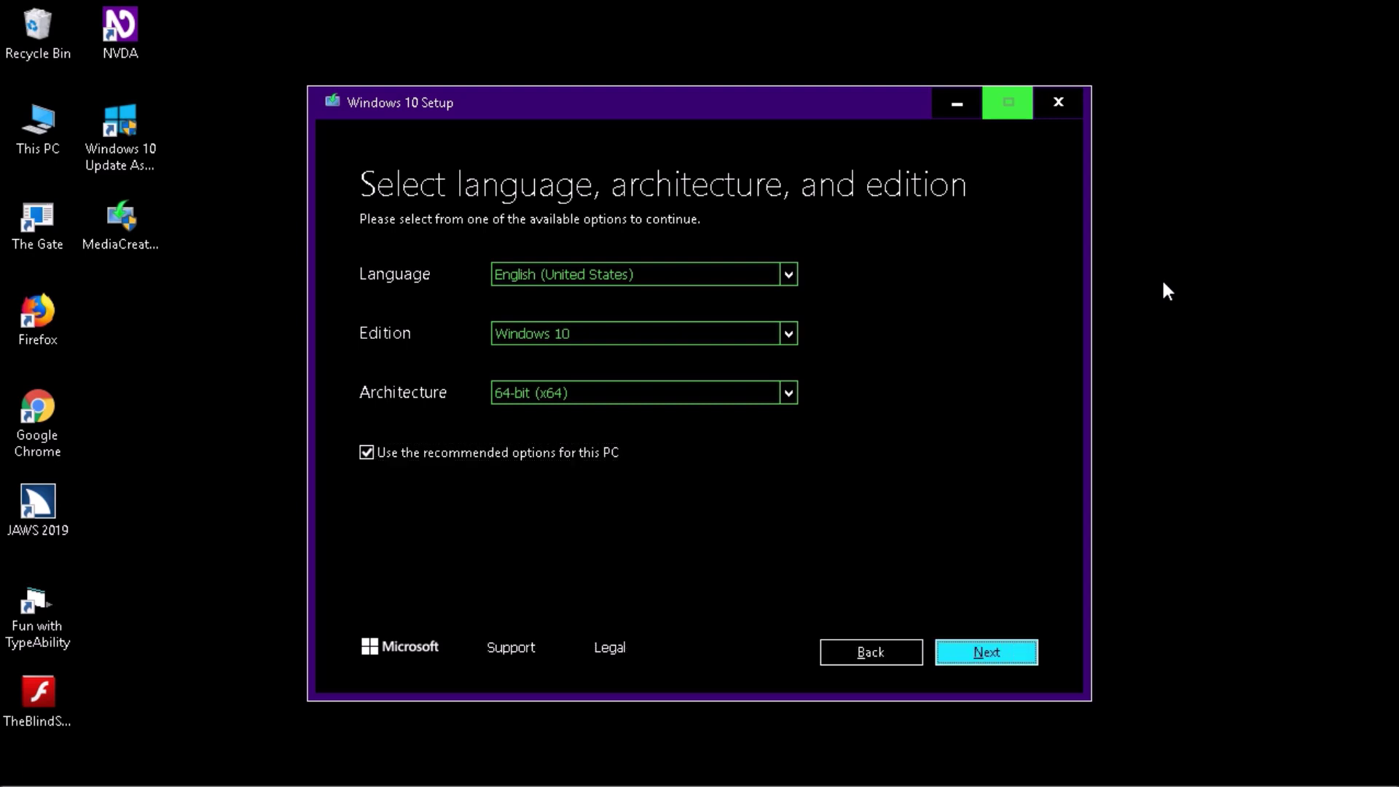
key("shift+Tab")
key("Tab")
key("shift+Tab")
key("Tab")
key("shift+Tab")
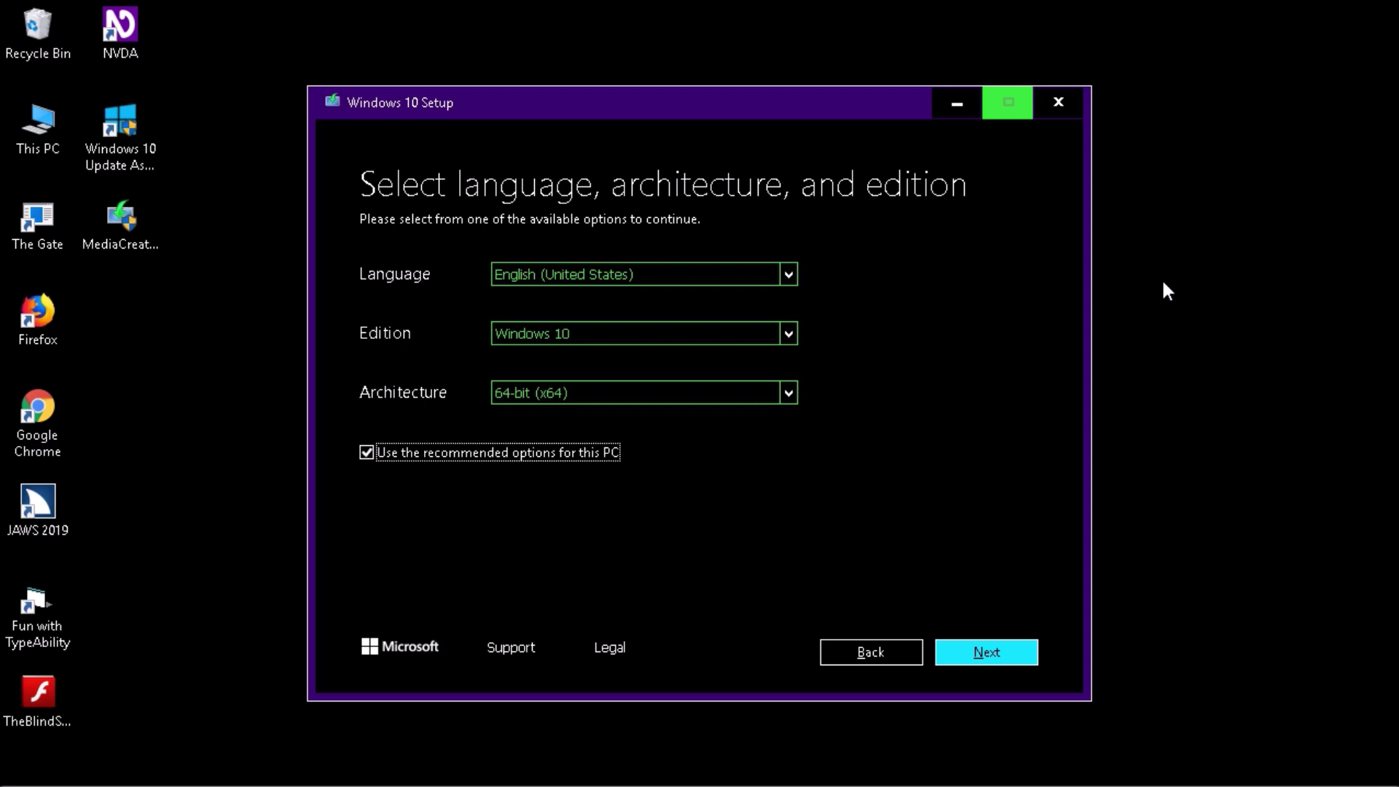
key("space")
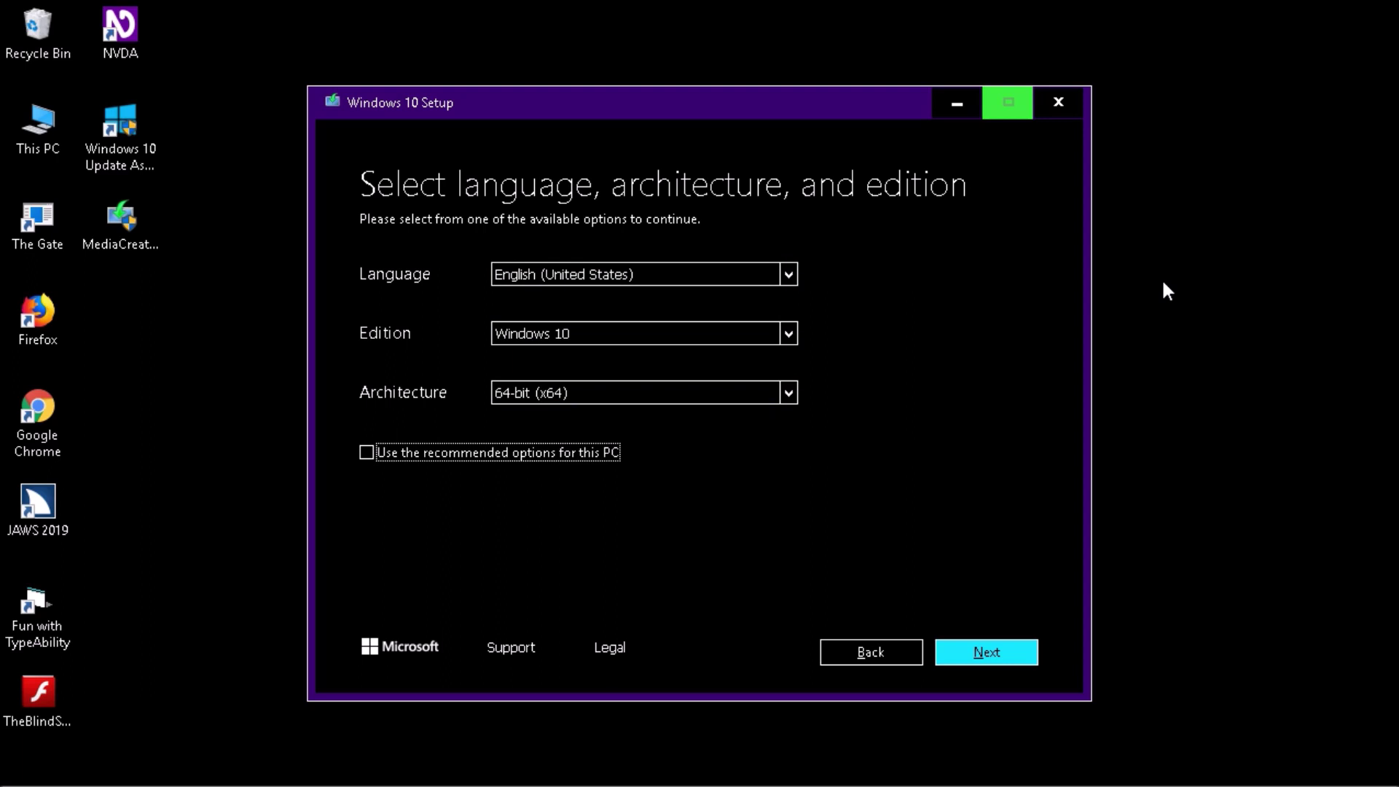
Review the media options and continue with English (United States), Windows 10 and 64-bit (x64).
key("Tab")
key("Tab")
key("Tab")
key("Tab")
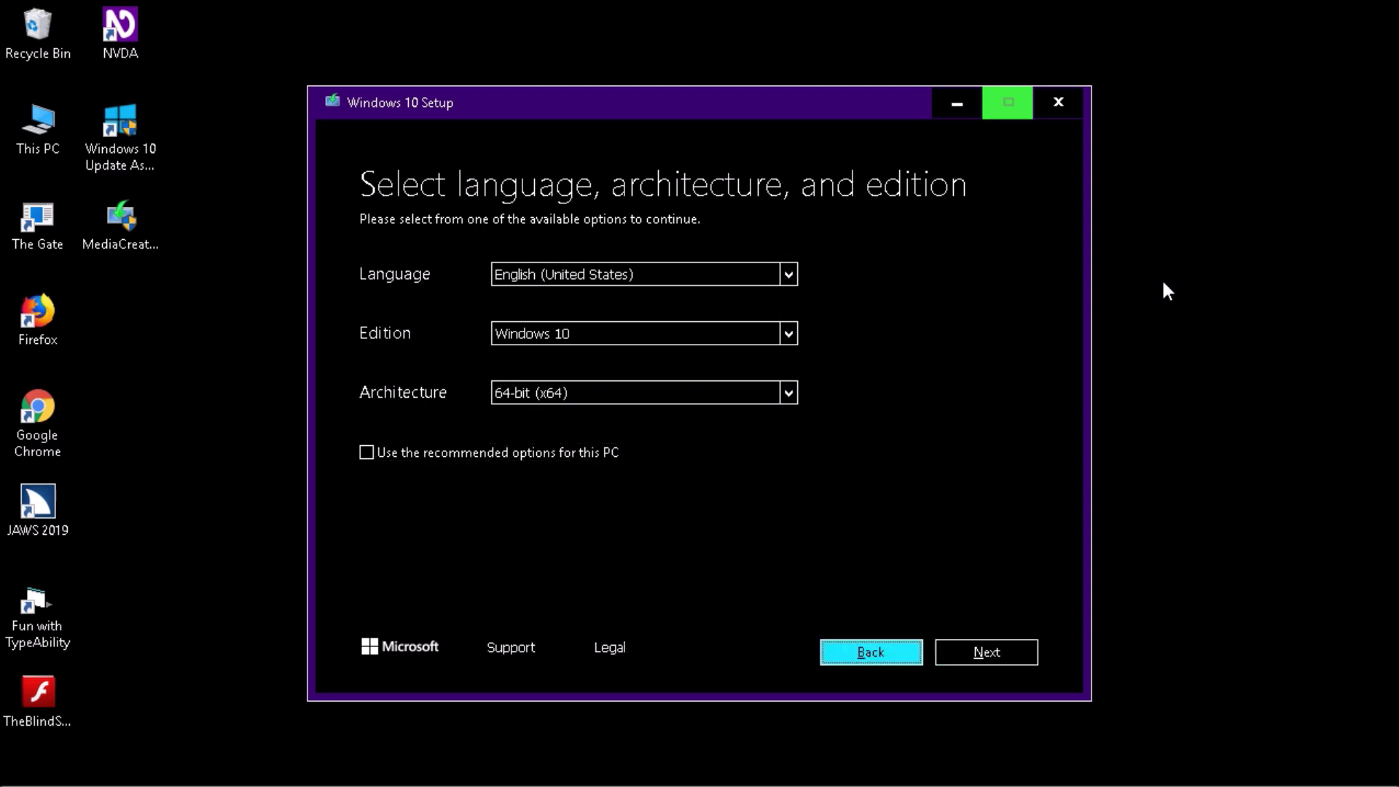
key("Tab")
key("Tab")
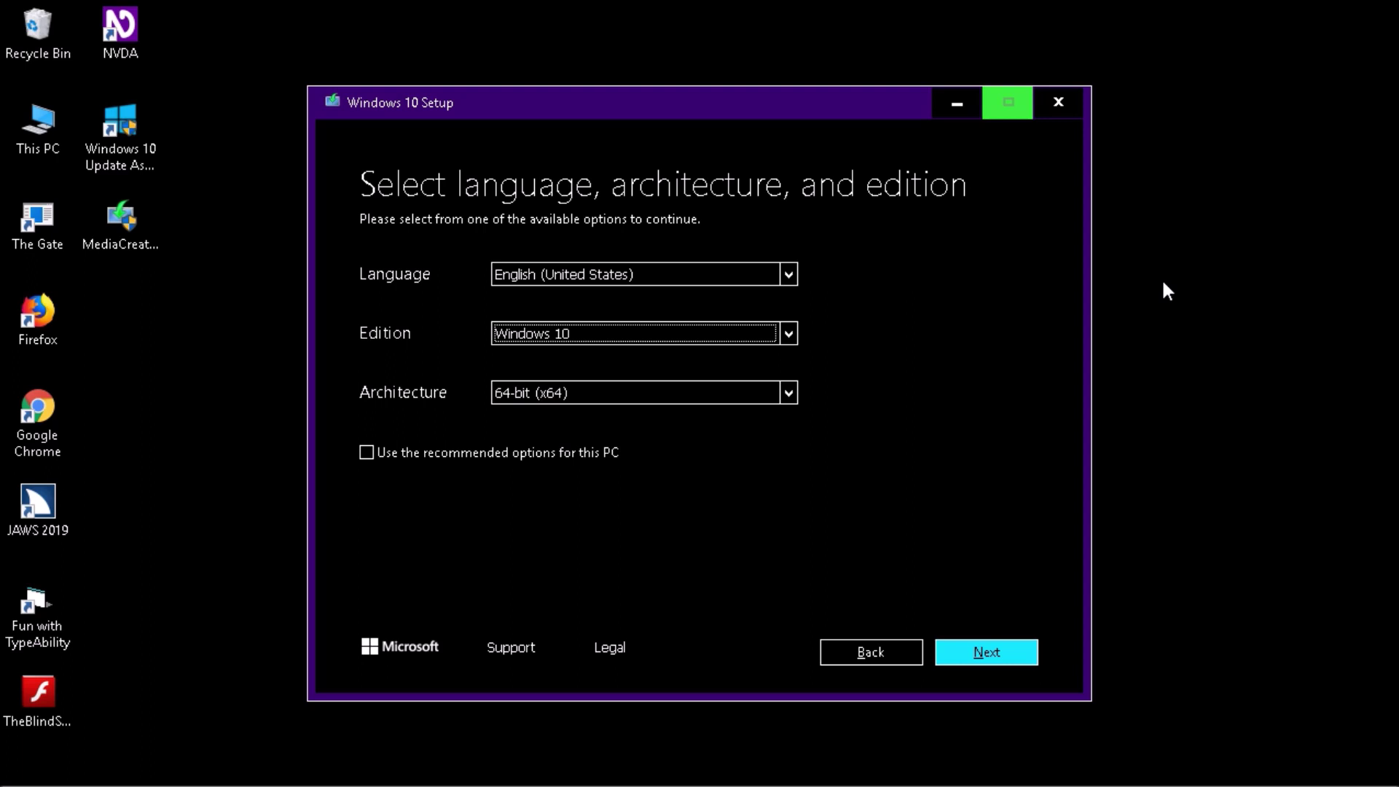
key("shift+Tab")
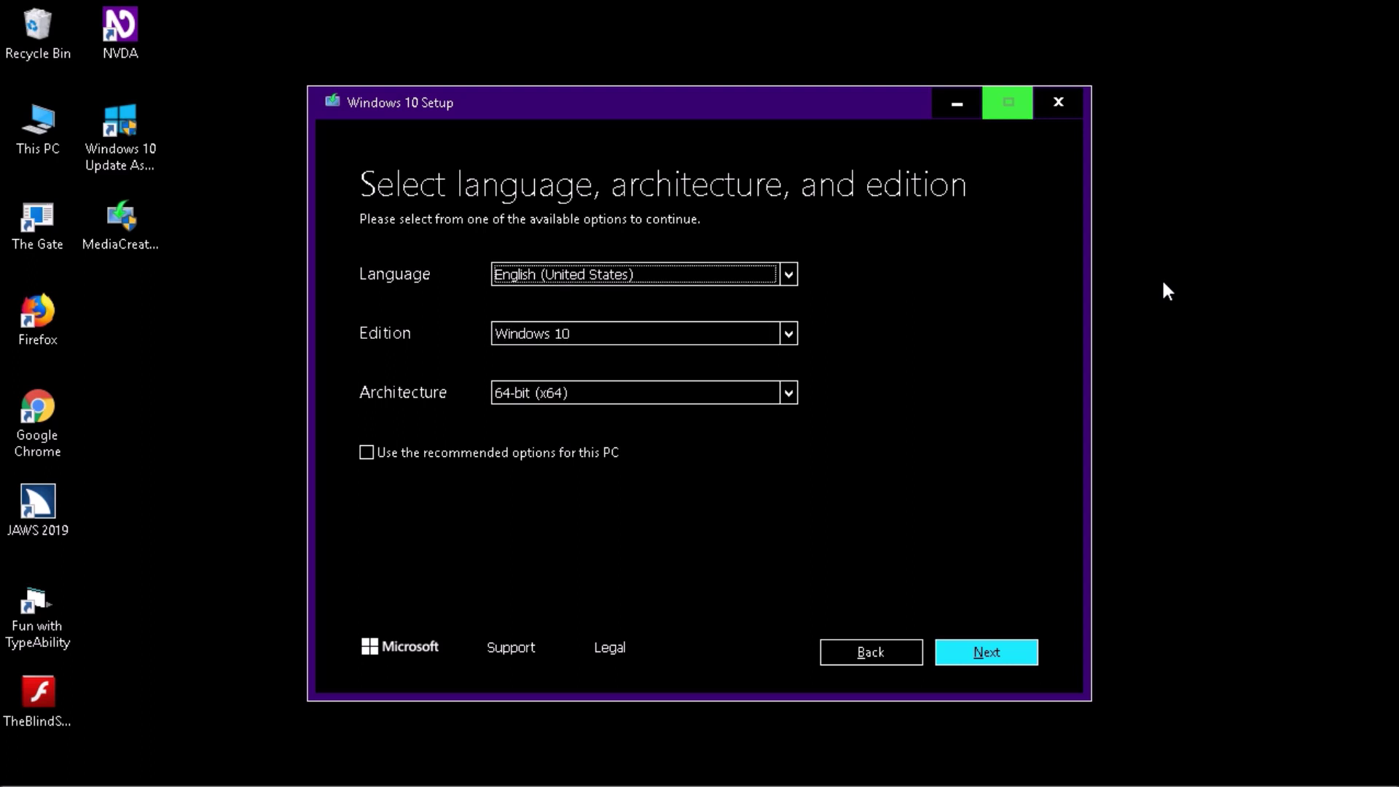
key("Tab")
key("Tab")
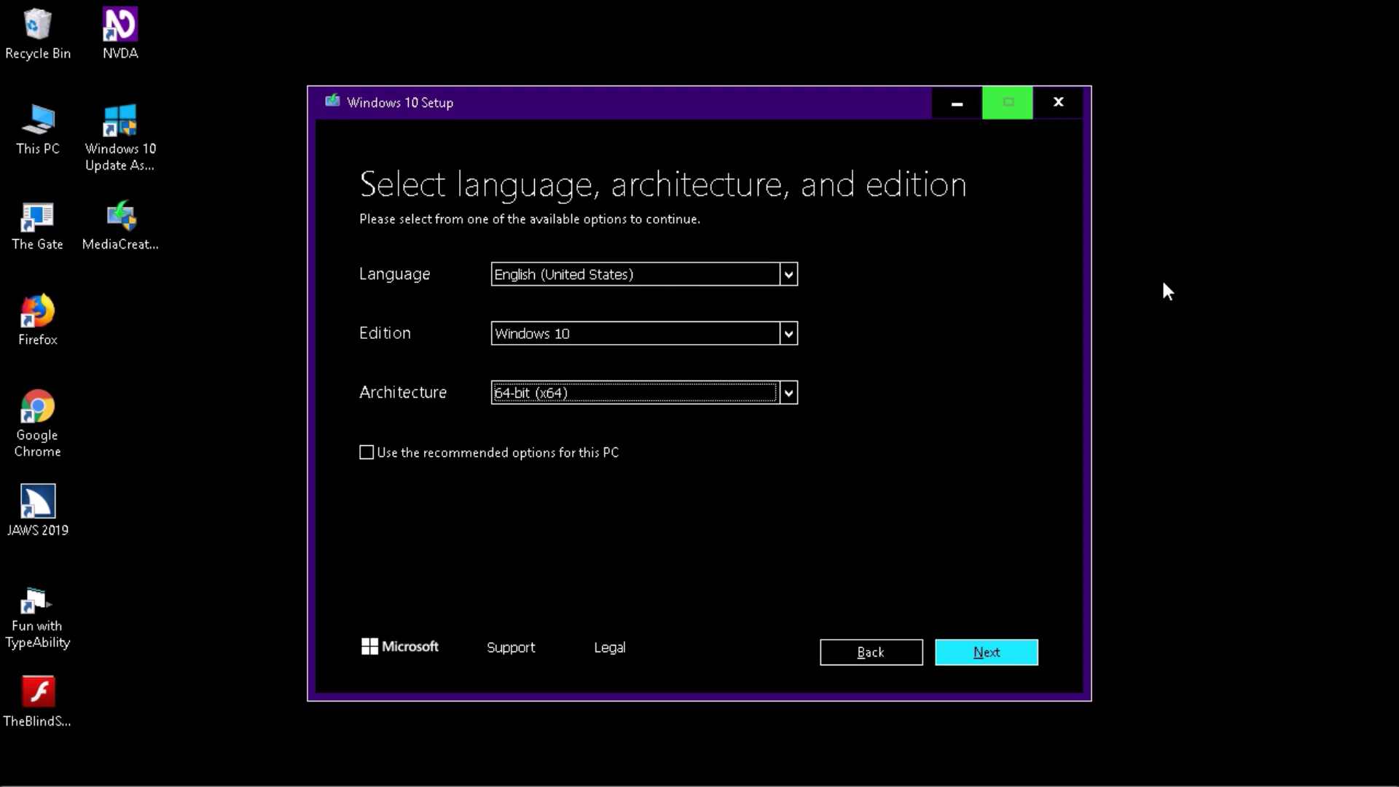
key("Tab")
key("Tab")
key("Tab")
key("Tab")
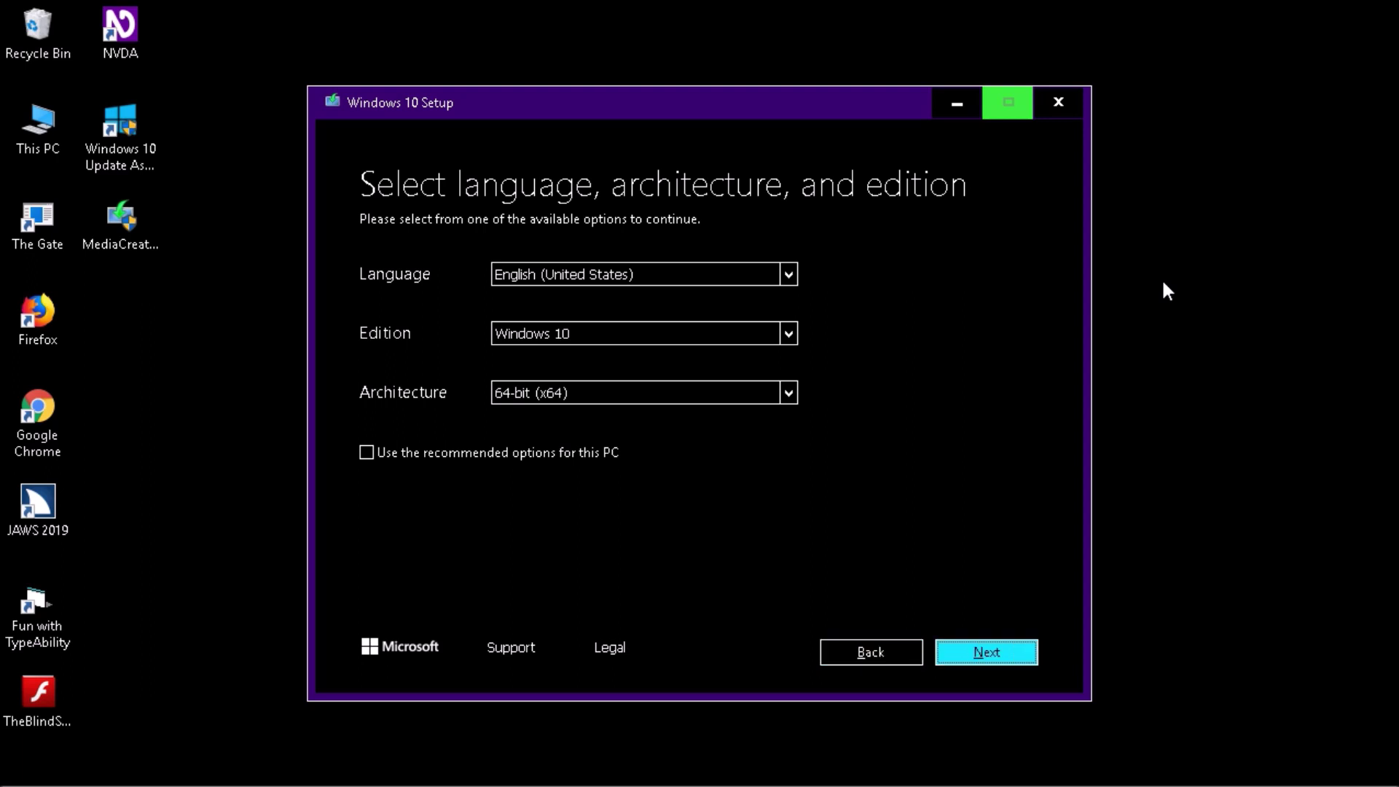
key("Return")
Choose ISO file as the media to create and continue to the save location.
key("Down")
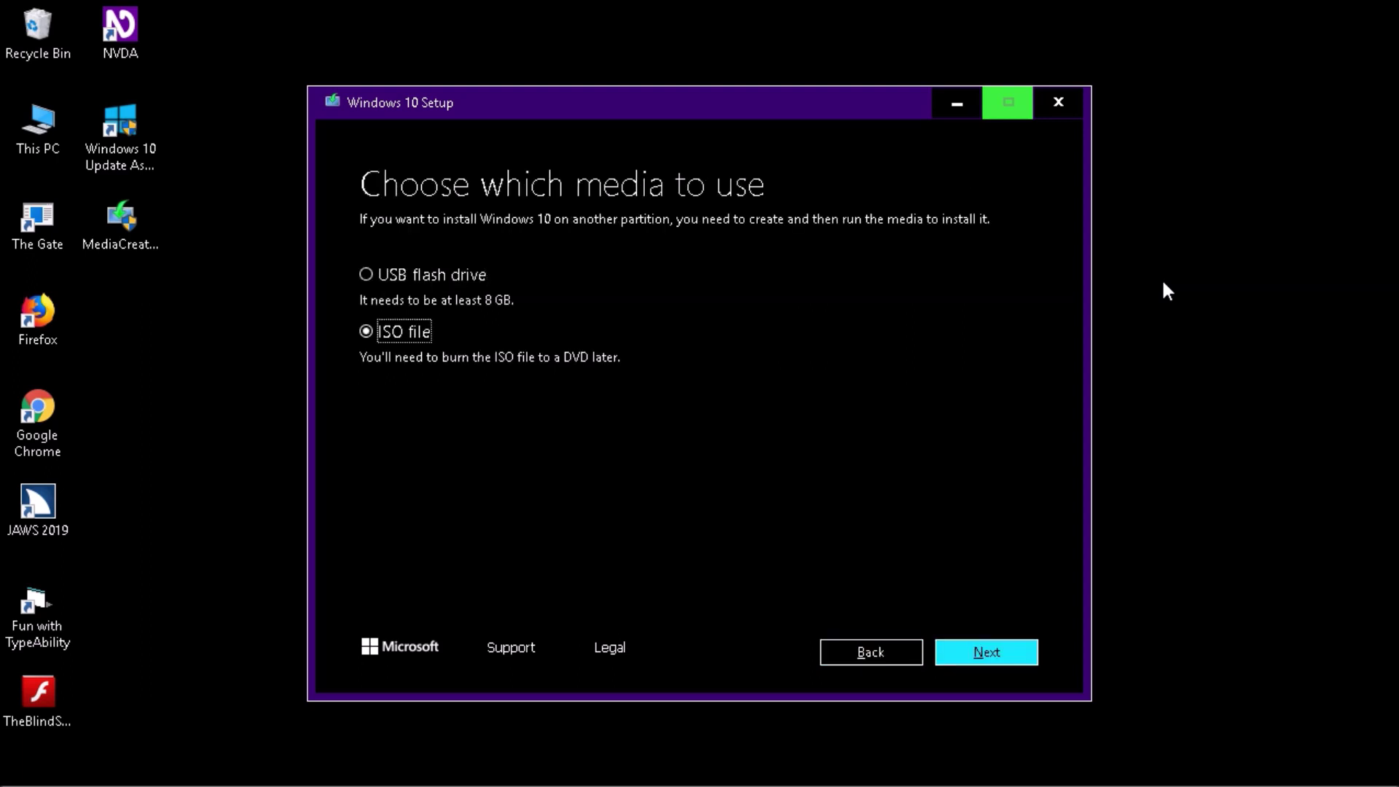
key("Tab")
key("Tab")
key("Tab")
key("Tab")
key("Return")
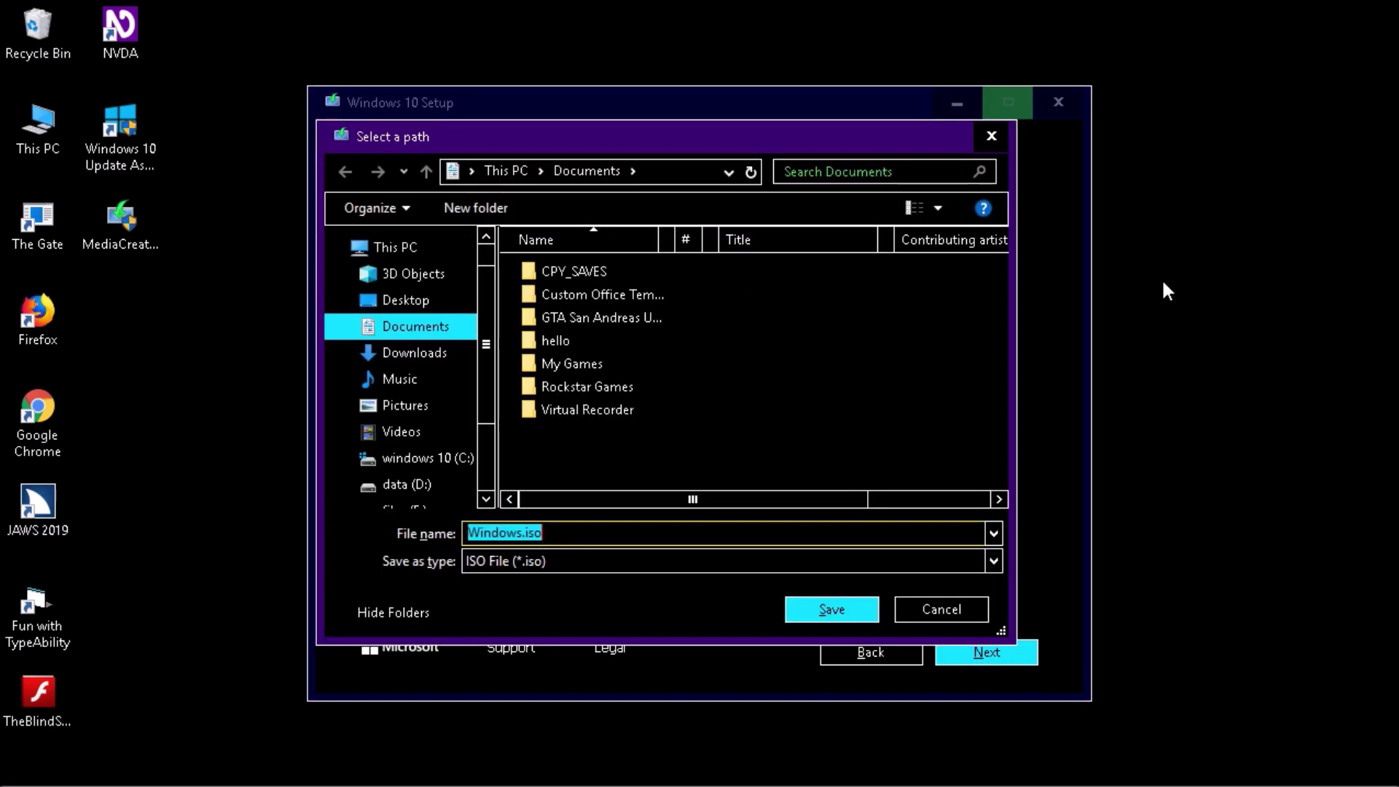
Browse to the operating systems folder inside softwaeres on the data (D:) drive as the save location.
key("shift+Tab")
key("alt+Up")
key("alt+Up")
key("Down")
key("Return")
key("Down")
key("Return")
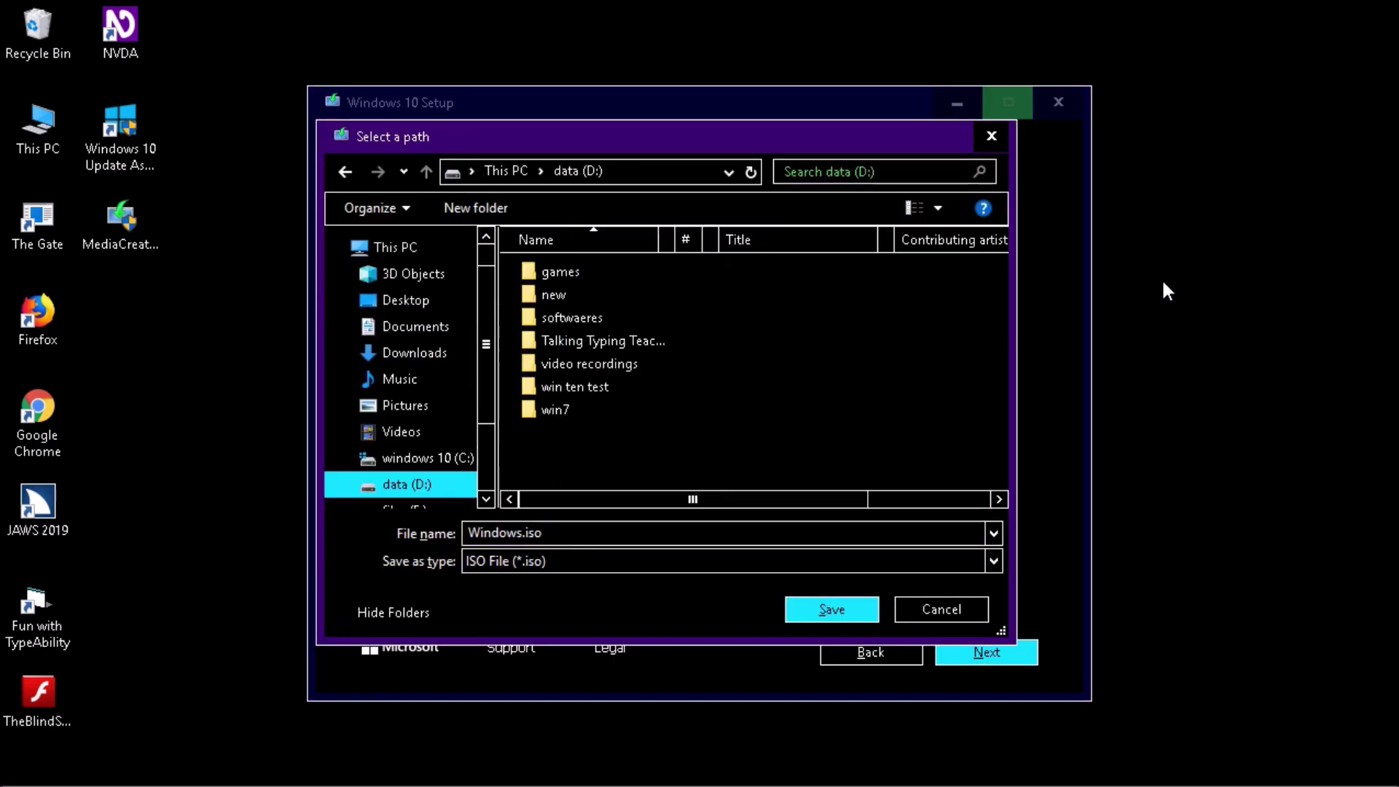
key("s")
key("Return")
key("o")
key("Return")
Name the ISO file "windows10 1903" and save it to start creating the media.
key("Tab")
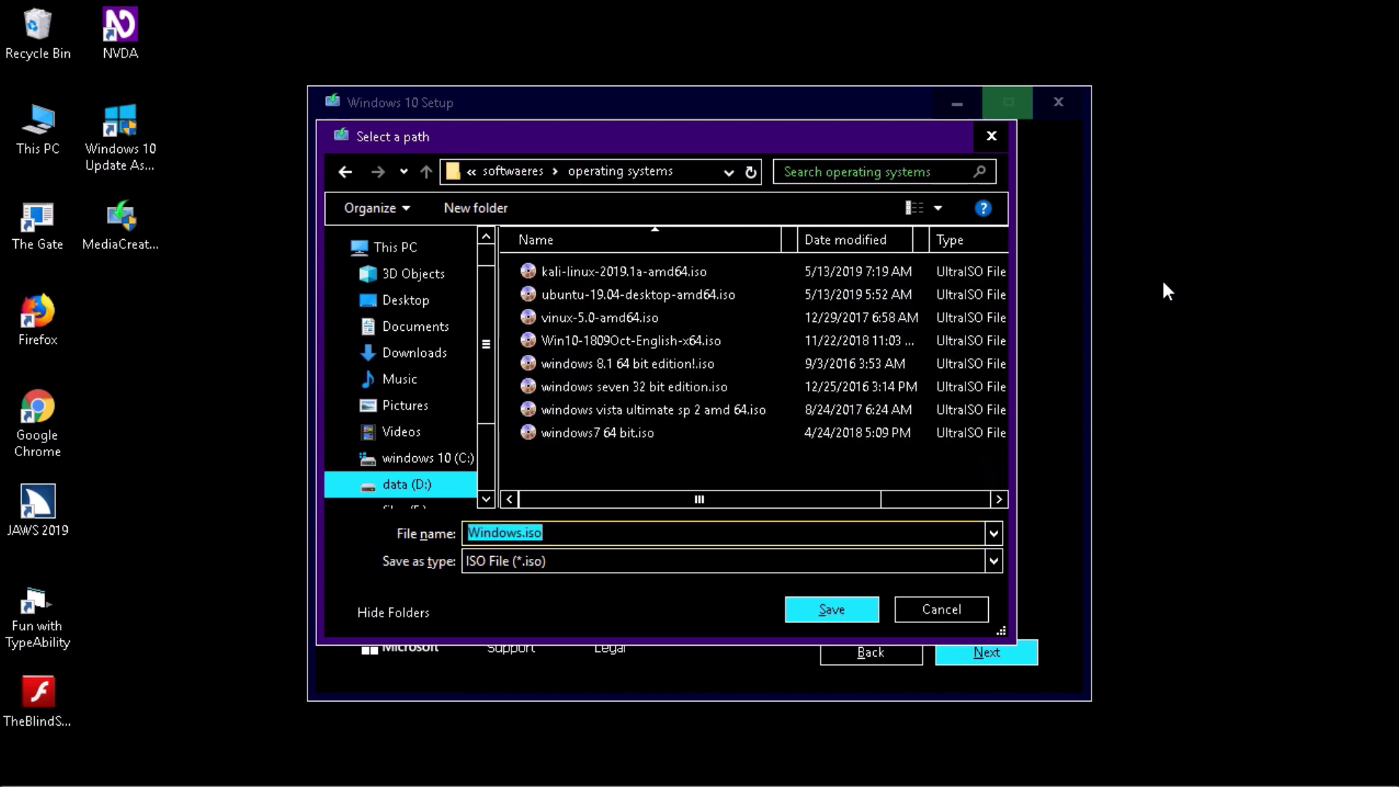
type("windows")
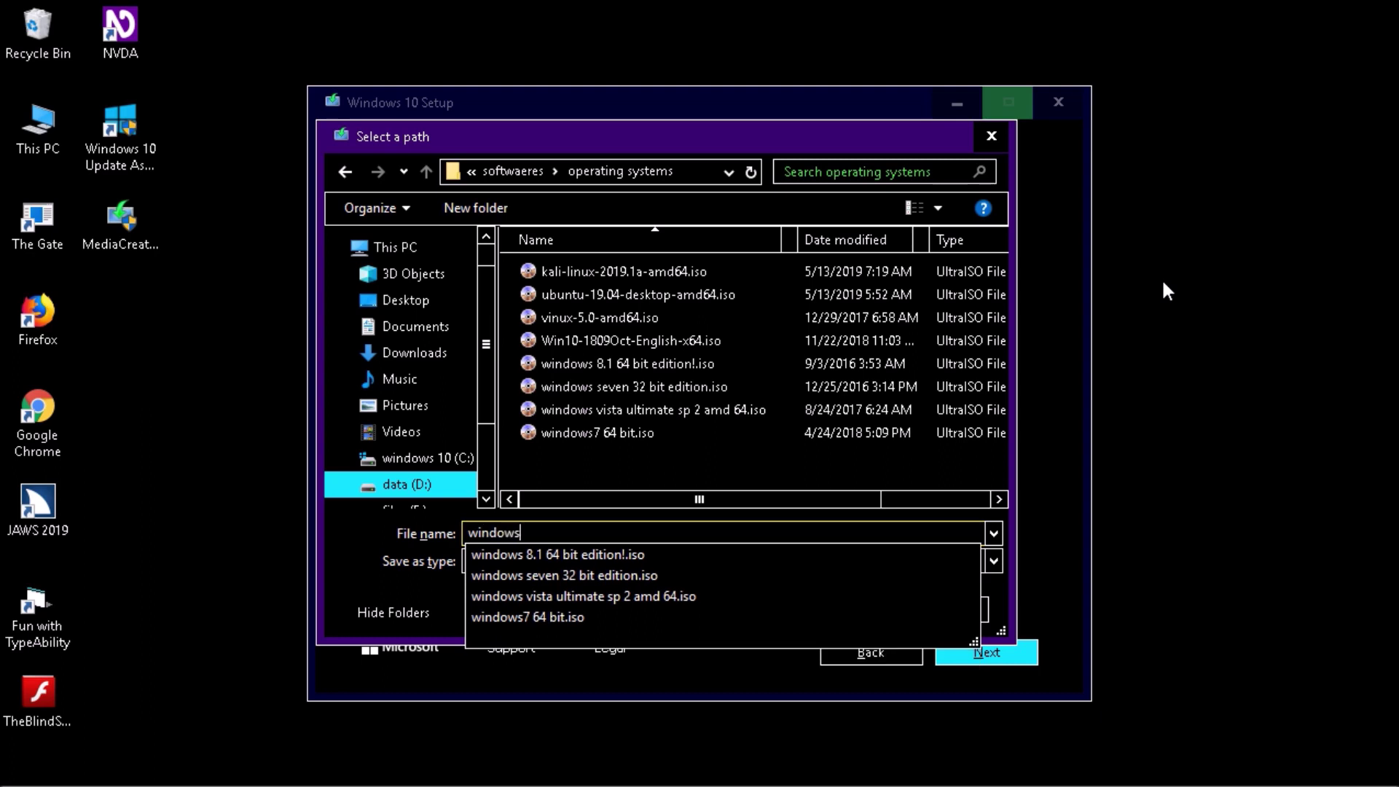
type("10 1903")
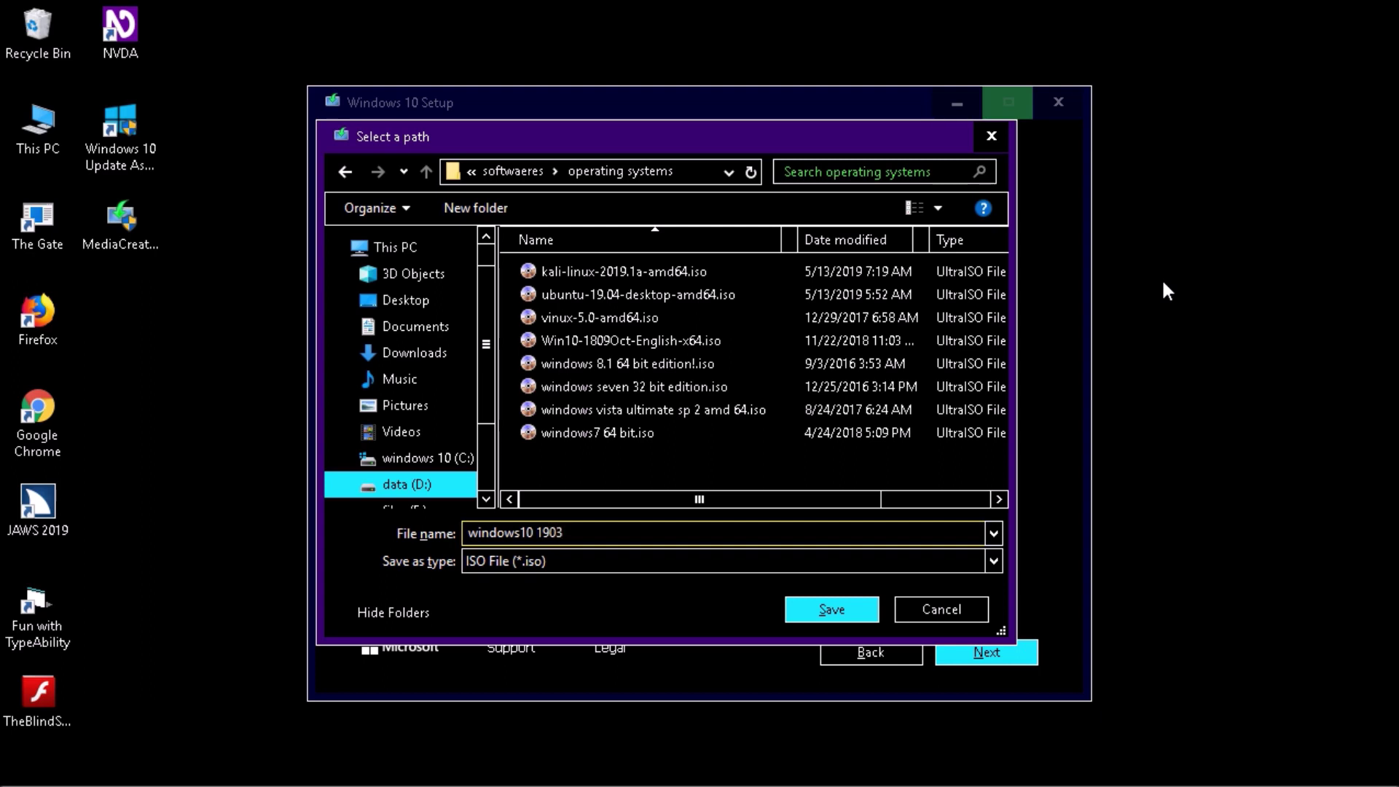
key("Tab")
key("Tab")
key("Tab")
key("Tab")
key("shift+Tab")
key("Return")
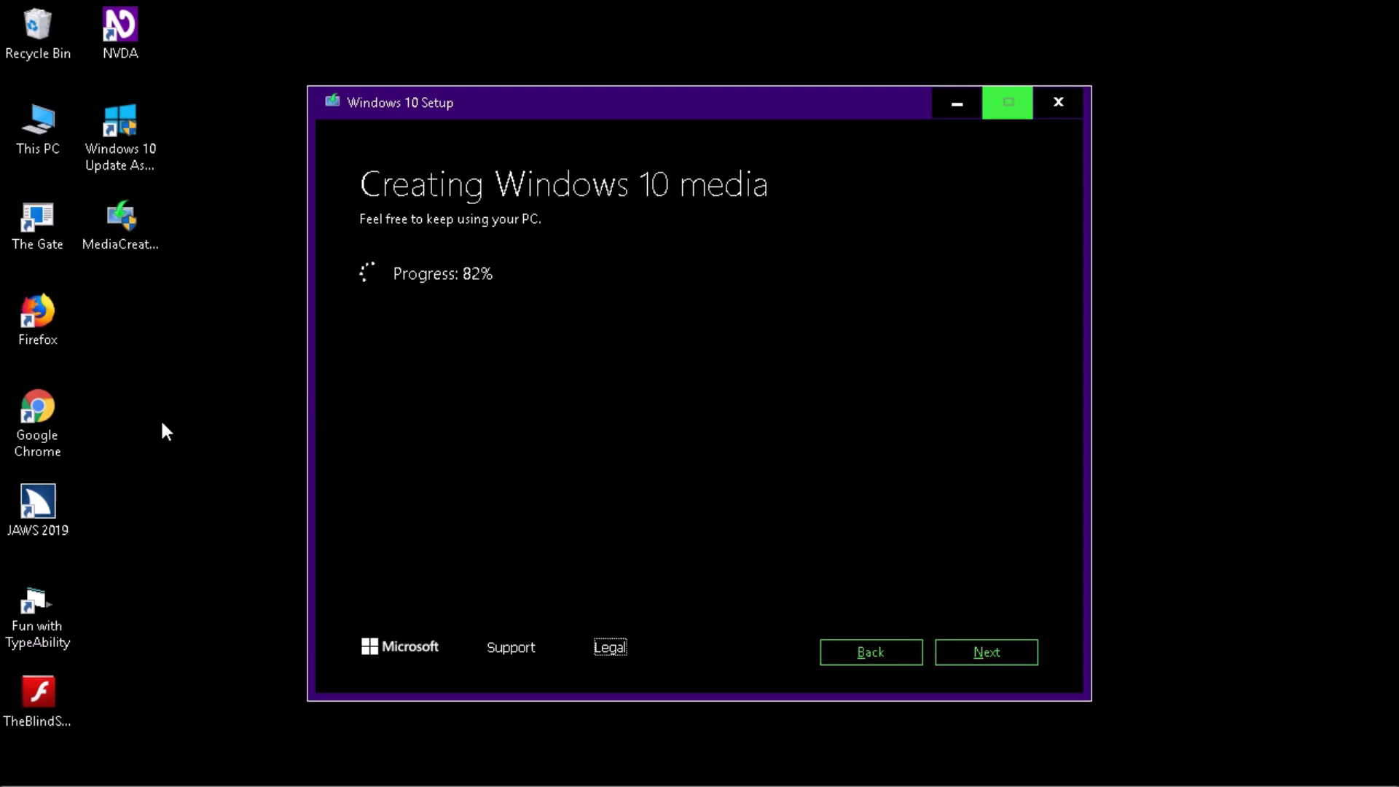
Return to the completed Windows 10 Setup window and finish the wizard without burning a DVD.
key("super")
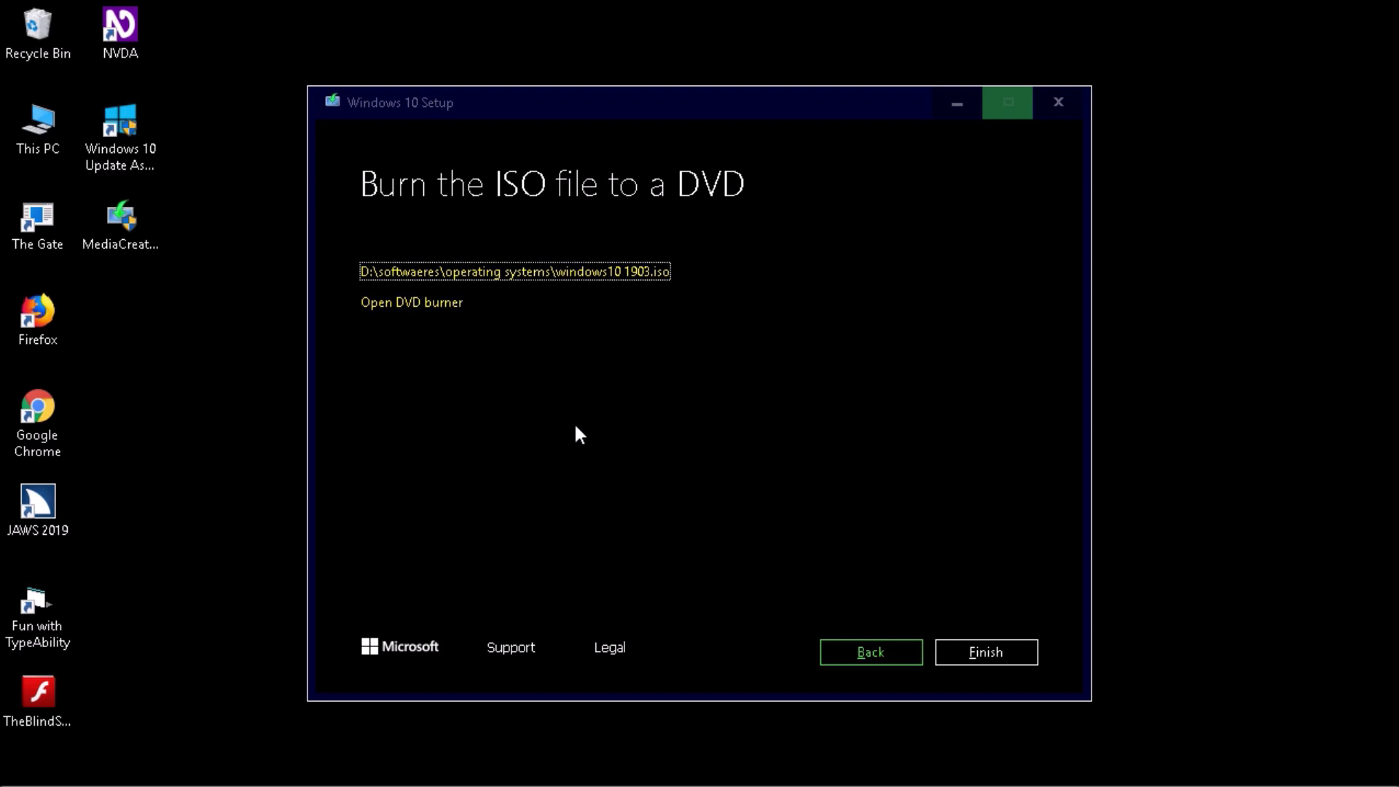
key("alt+Tab")
key("Tab")
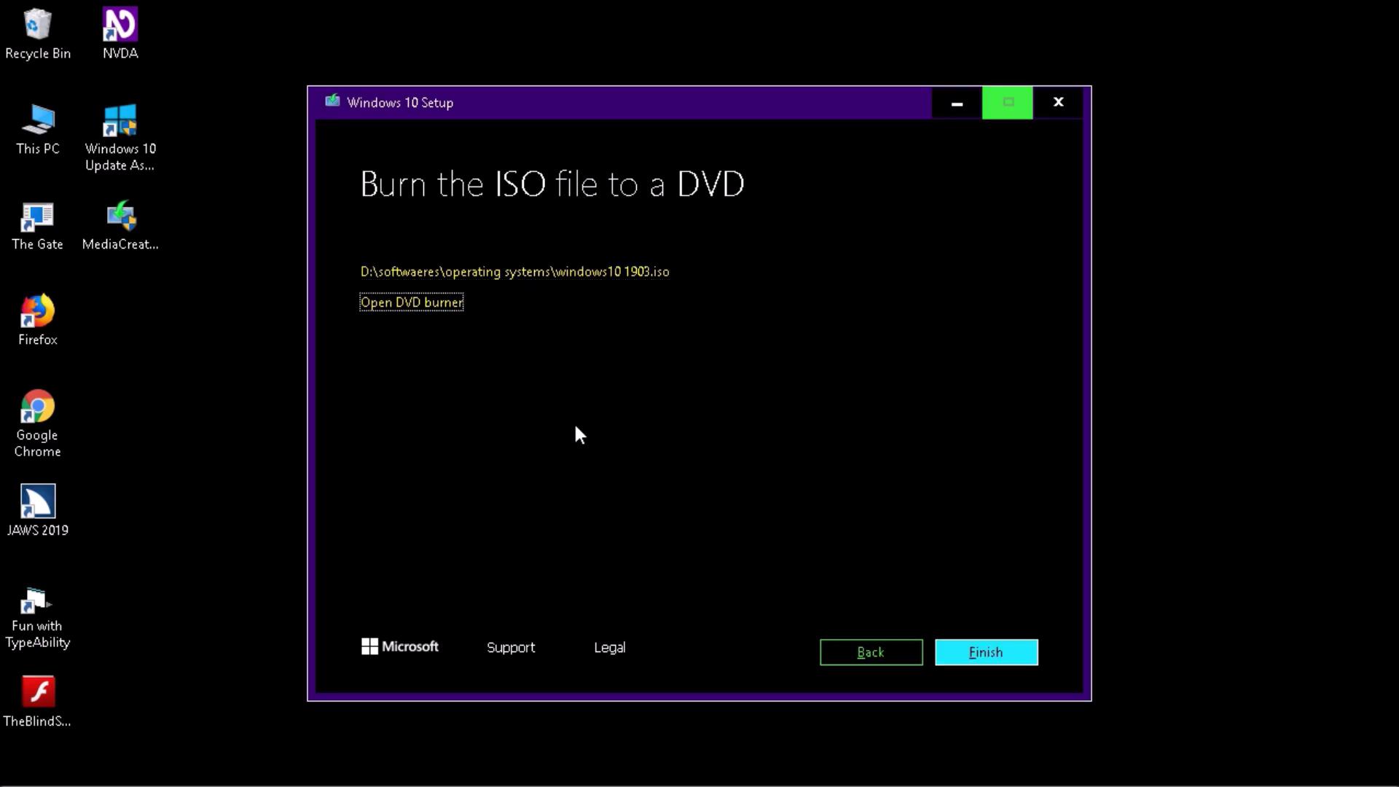
key("shift+Tab")
key("Tab")
key("Tab")
key("Tab")
key("Tab")
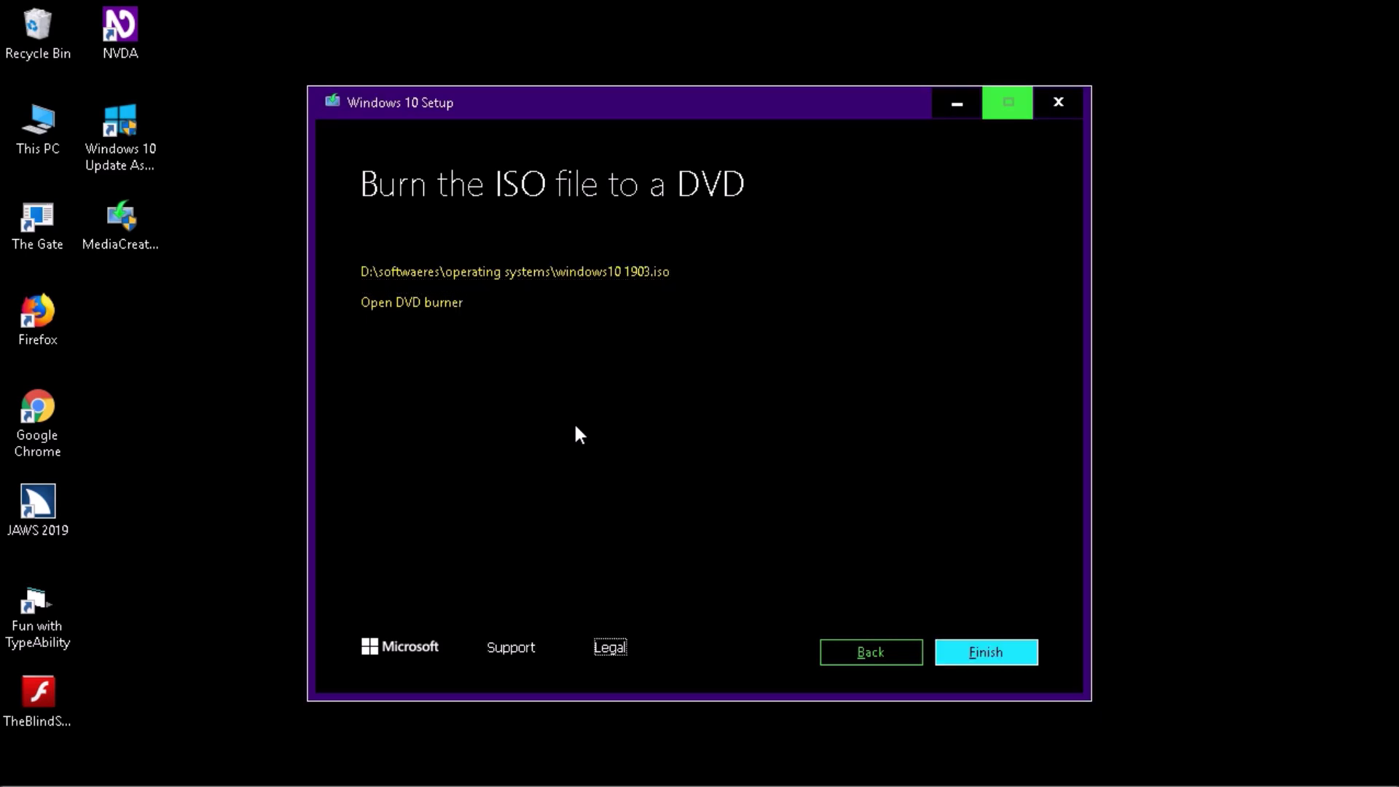
key("Return")
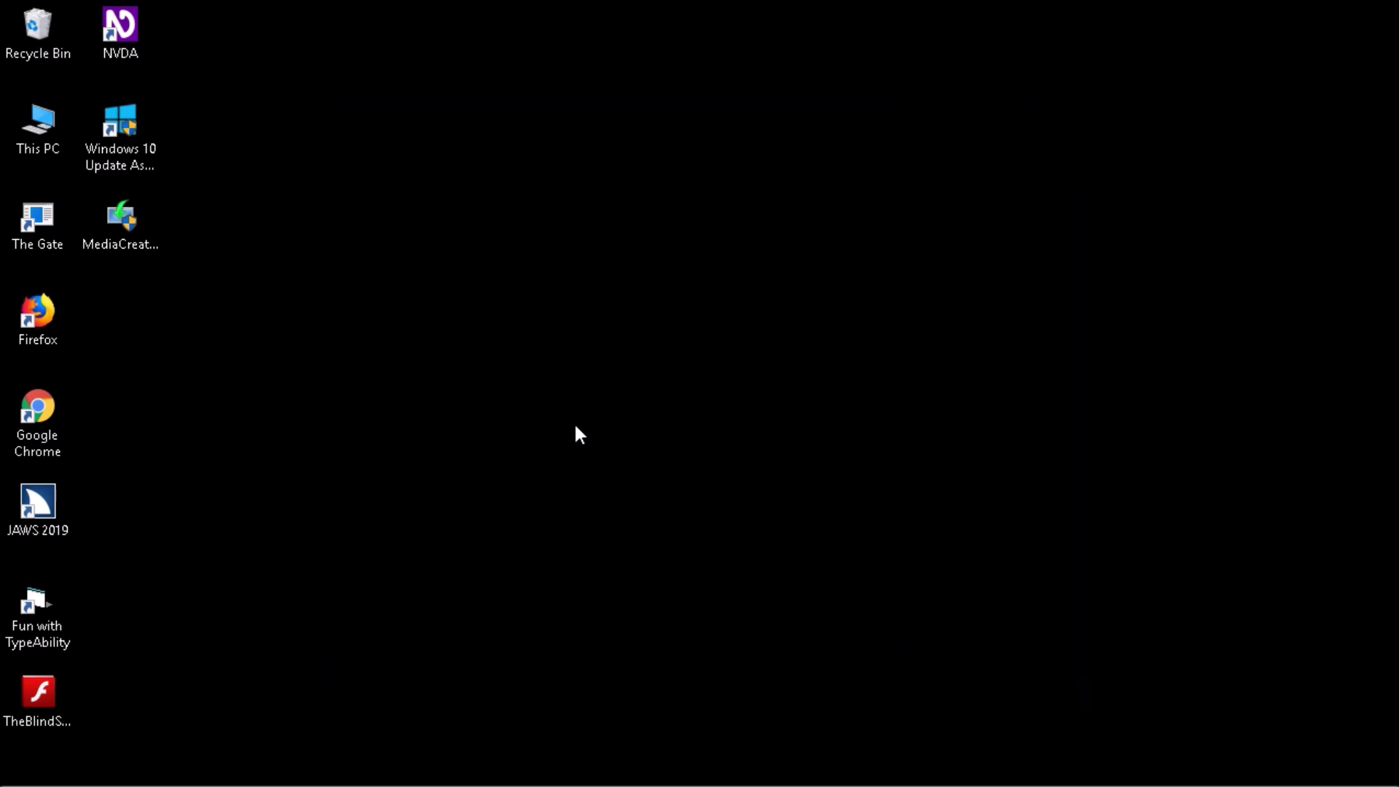
Open the operating systems folder inside softwaeres on the data (D:) drive from This PC.
key("t")
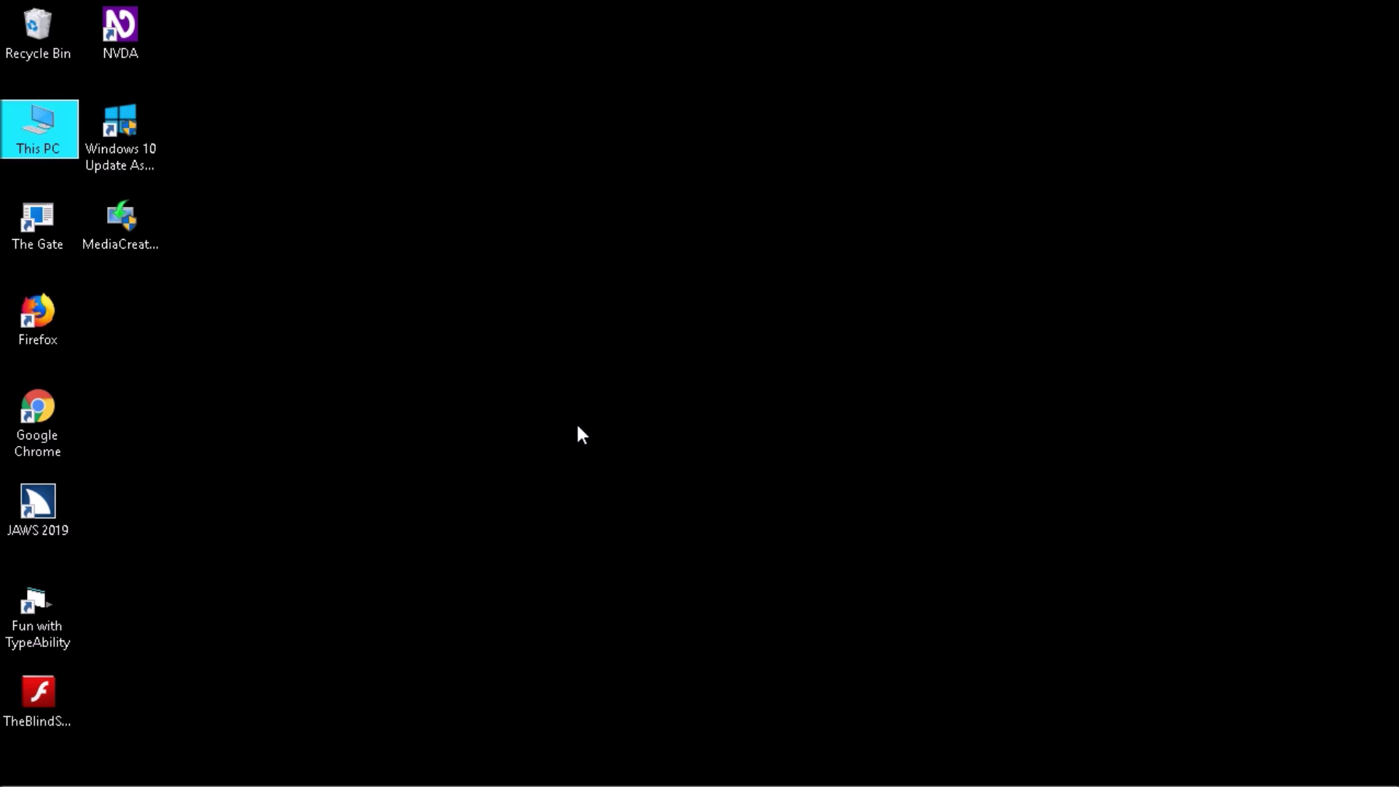
key("Return")
key("d")
key("Return")
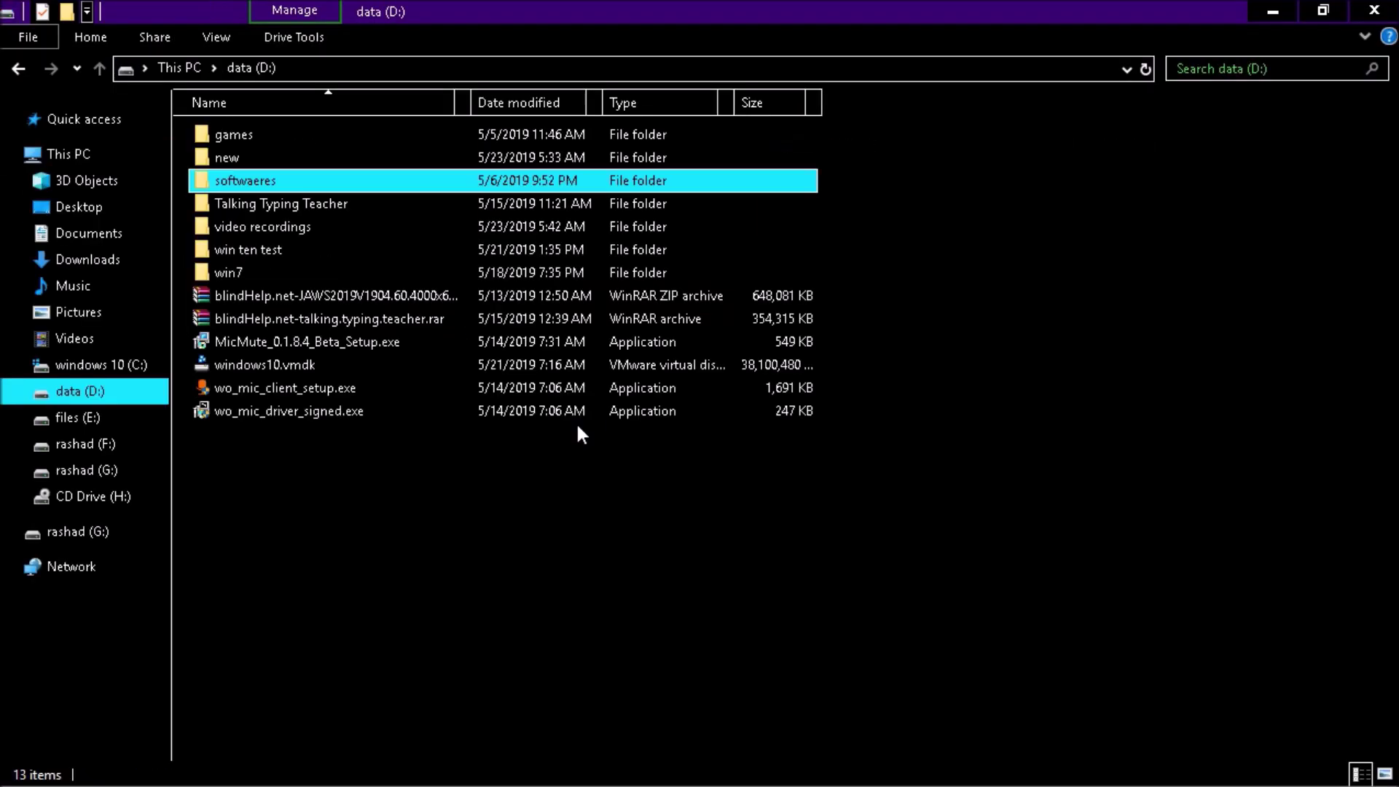
key("s")
key("Return")
key("o")
key("Return")
Go through the Windows ISO files in the folder to find windows10 1903.iso.
key("w")
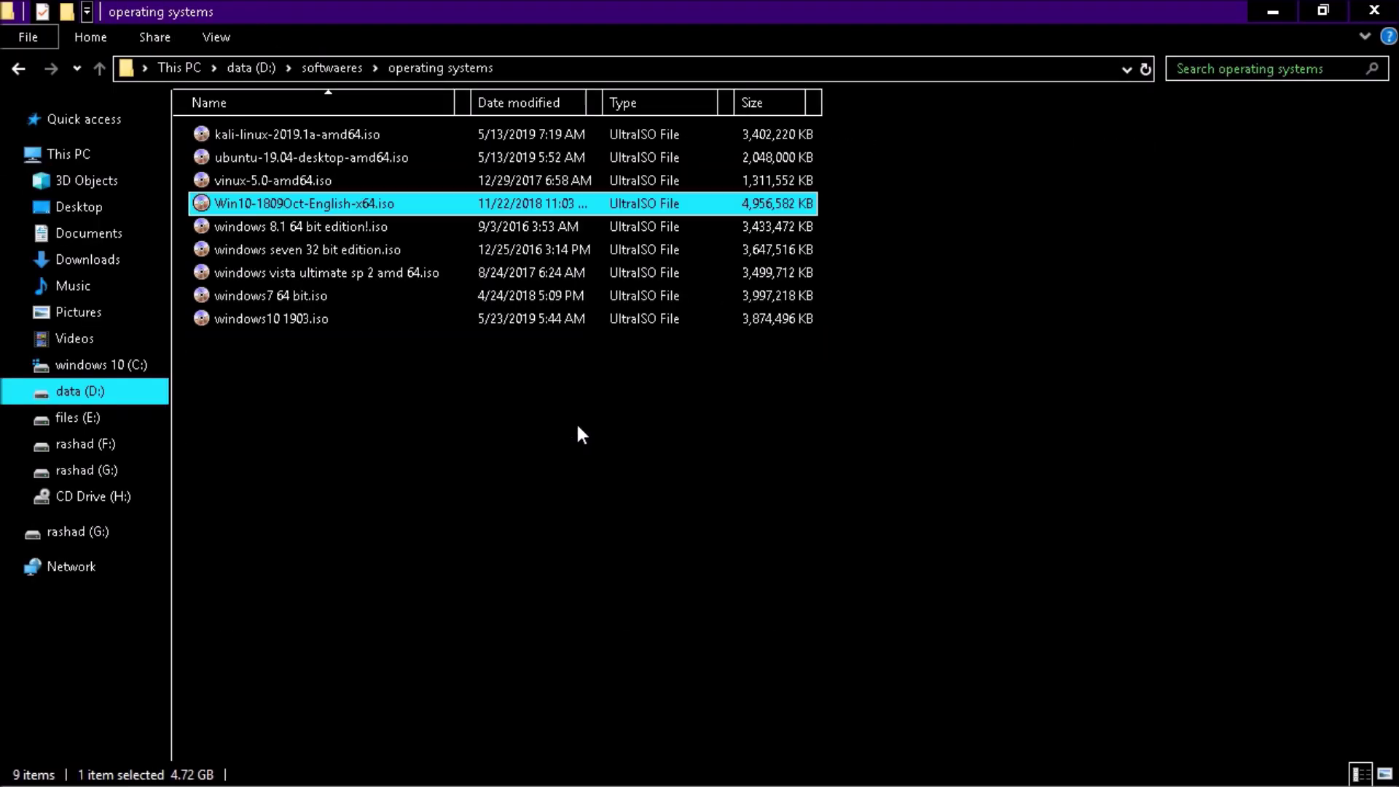
key("Down")
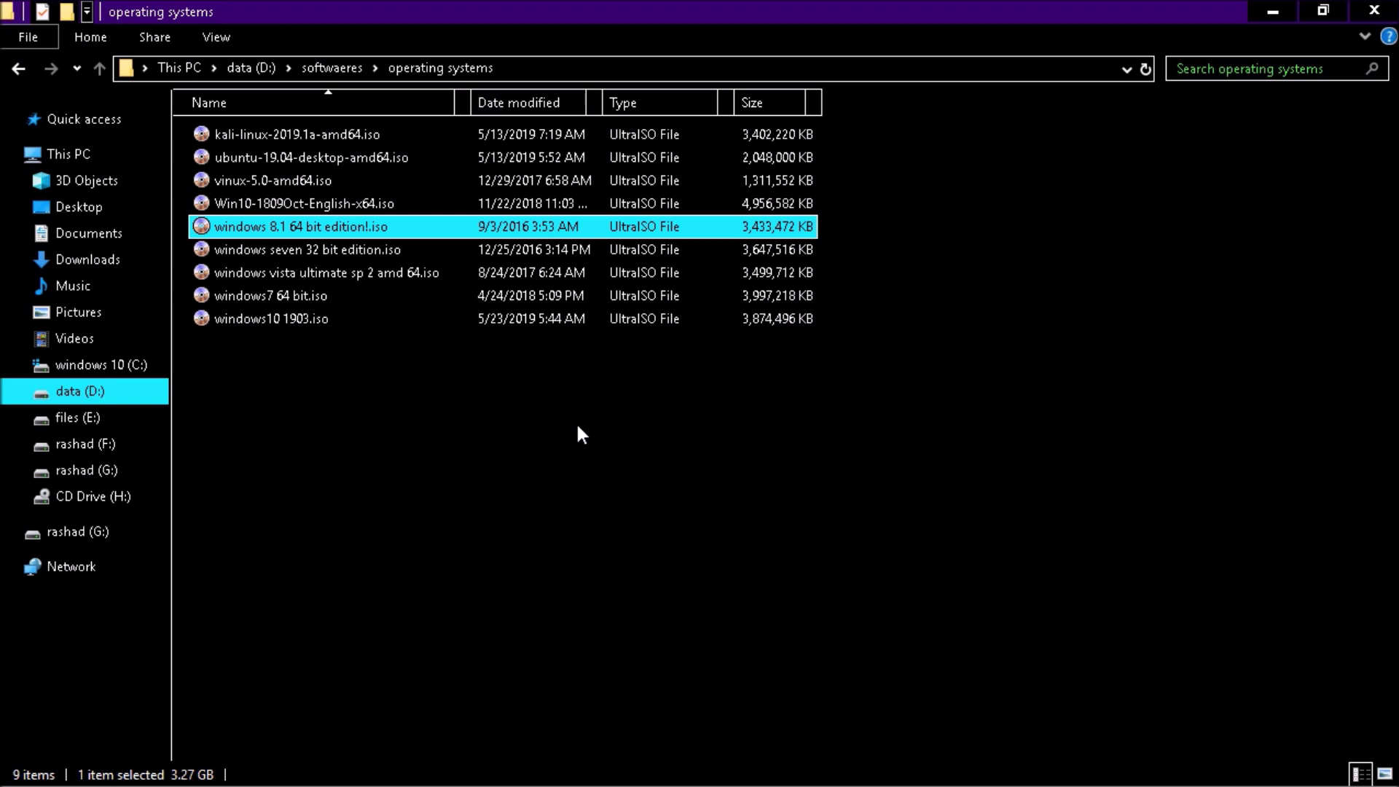
key("Down")
key("Down")
key("Down")
key("Down")
key("Up")
key("Down")
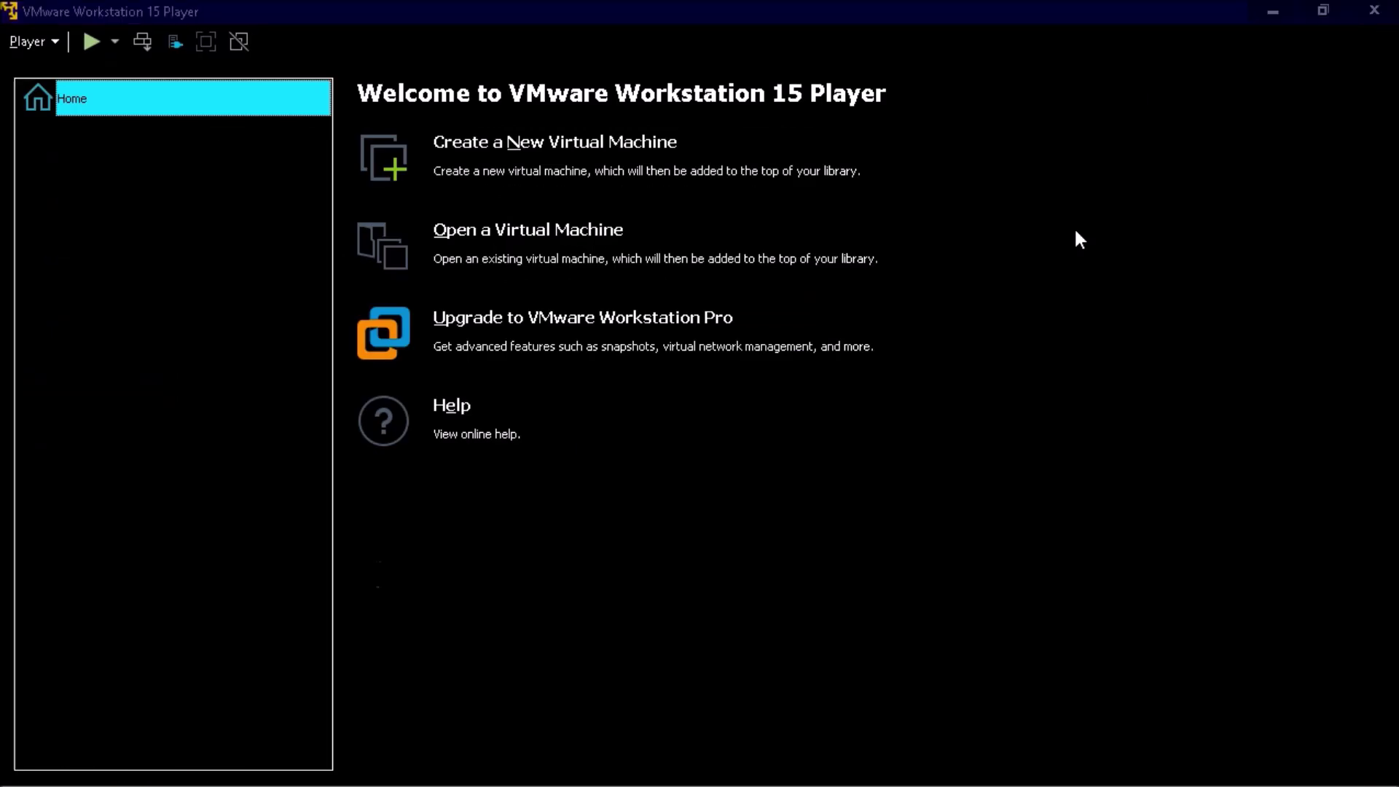
Start a new virtual machine in VMware Workstation 15 Player that installs from an installer disc image file (iso).
key("ctrl+n")
key("alt+s")
key("alt+m")
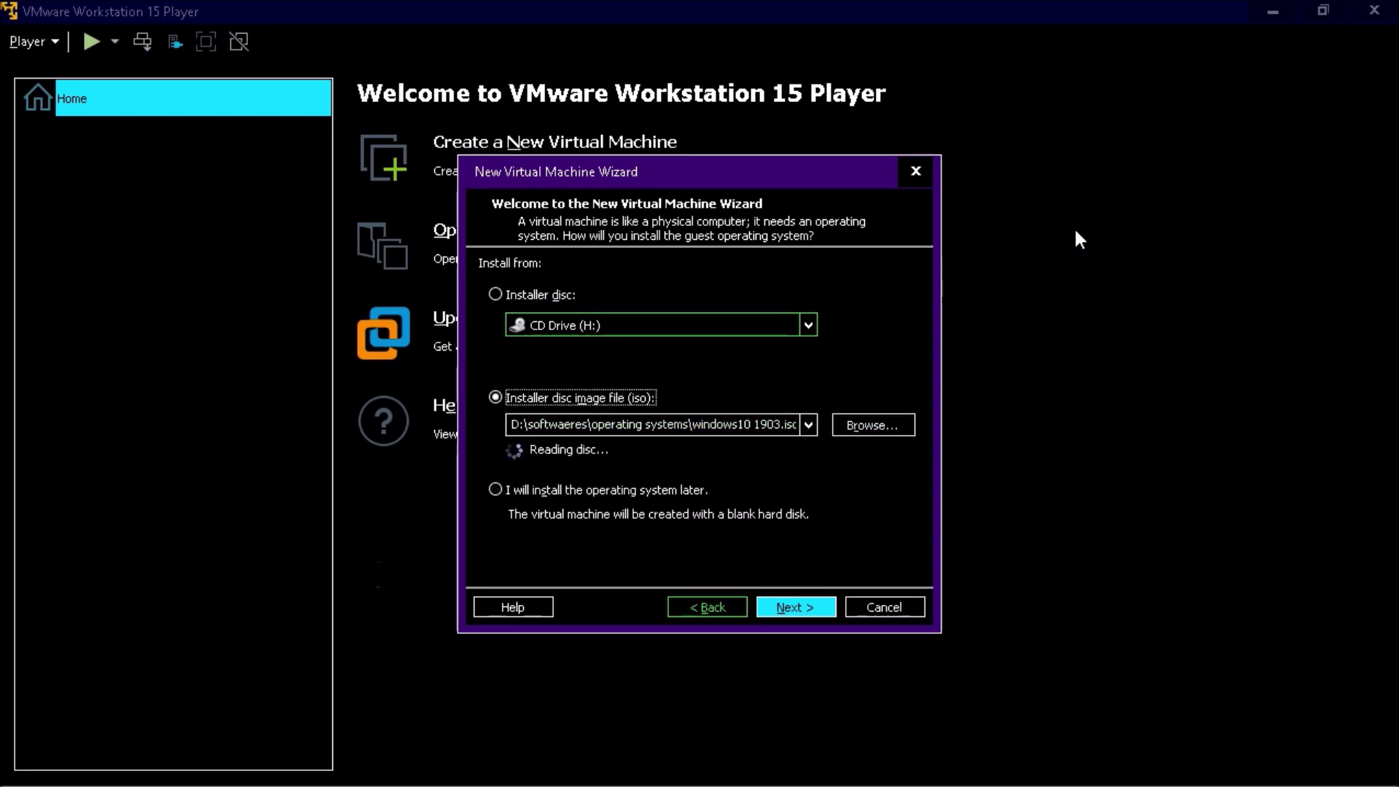
key("alt+d")
key("alt+m")
Pick windows10 1903.iso from the operating systems folder as the installer image and continue the wizard.
key("Tab")
key("Tab")
key("Return")
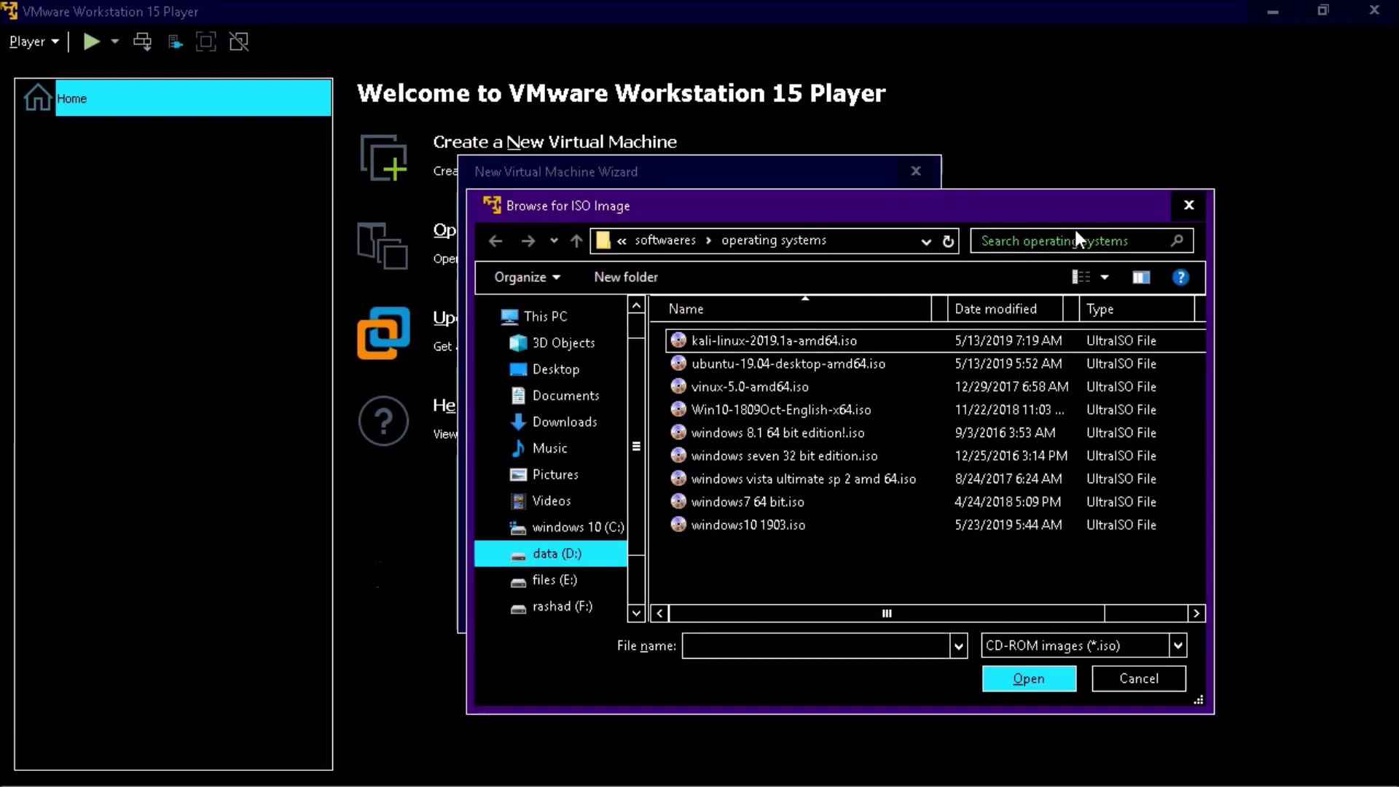
key("End")
key("Return")
key("Tab")
key("Tab")
key("shift+Tab")
key("shift+Tab")
key("alt+n")
Keep the virtual machine's name and browse its location to the F: drive.
key("Tab")
key("BackSpace")
key("ctrl+z")
key("Tab")
key("space")
key("Tab")
key("Tab")
key("shift+Tab")
key("shift+Tab")
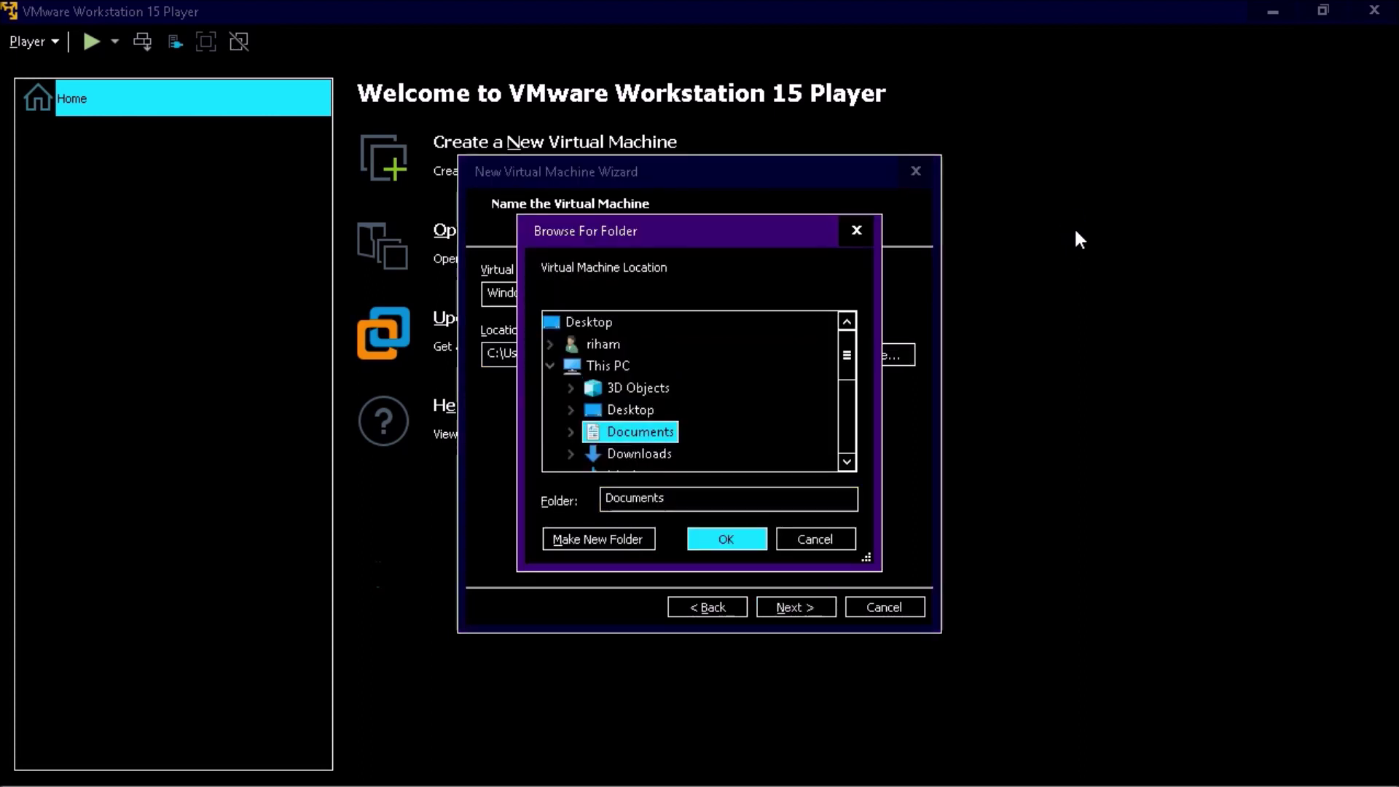
key("Left")
key("Down")
key("Down")
key("Down")
key("Down")
key("Down")
key("Down")
key("Down")
key("Down")
key("Down")
key("Down")
key("Down")
key("Right")
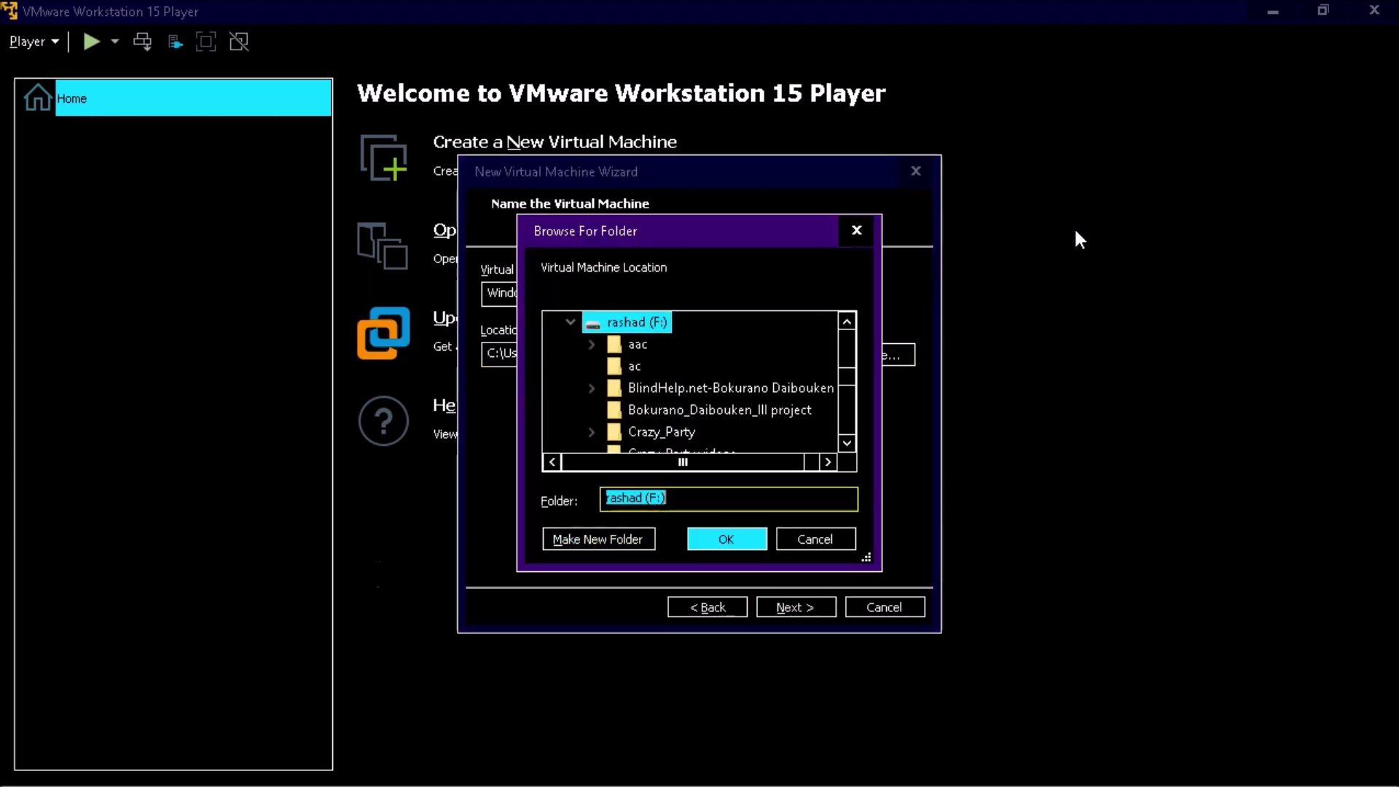
Create a folder named "windows10 may update" on the F: drive, use it as the virtual machine's location and continue.
key("Tab")
key("space")
type("windows10 may update")
key("Return")
key("Tab")
key("Return")
key("Tab")
key("Tab")
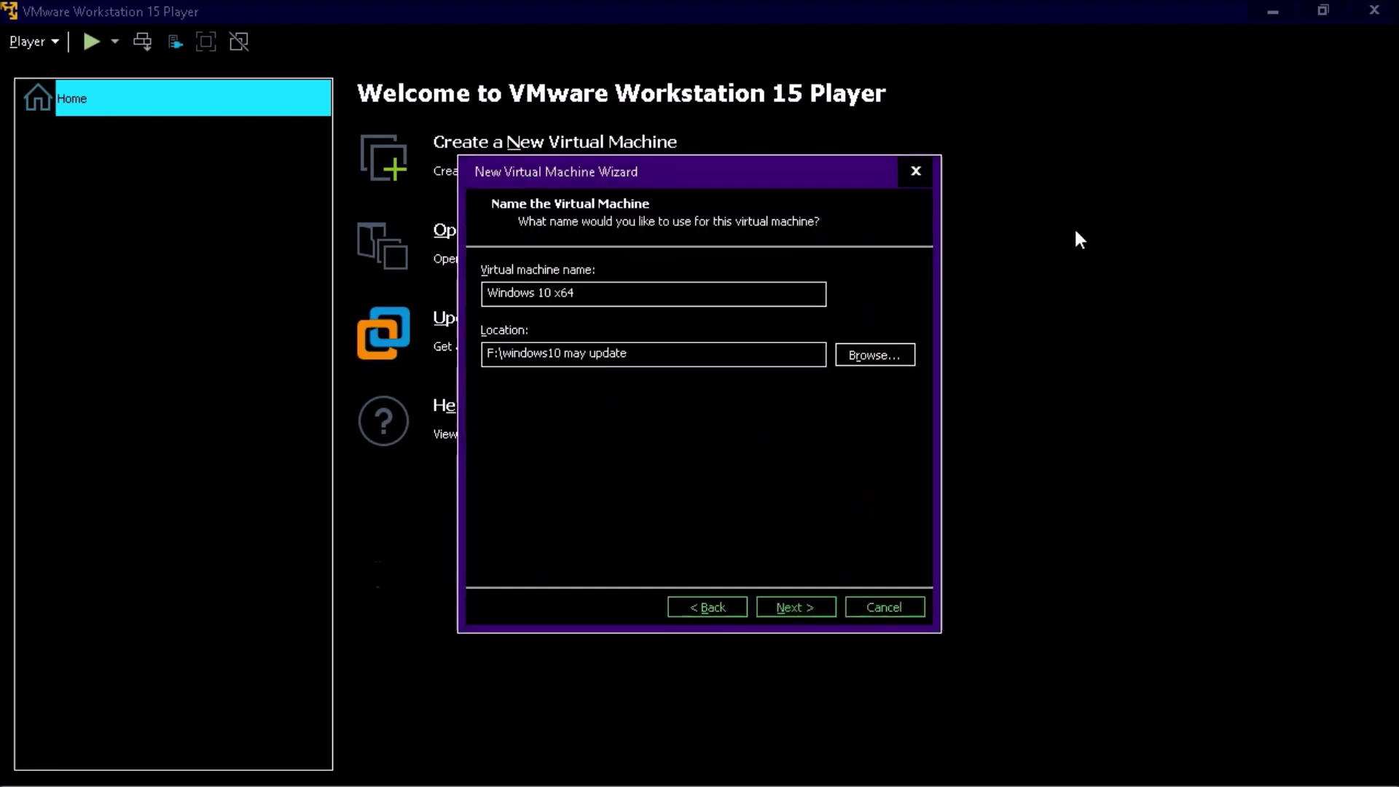
key("Return")
Set the virtual machine's maximum disk size to 40 GB, store it as a single file and continue the wizard.
key("Down")
key("Down")
key("Down")
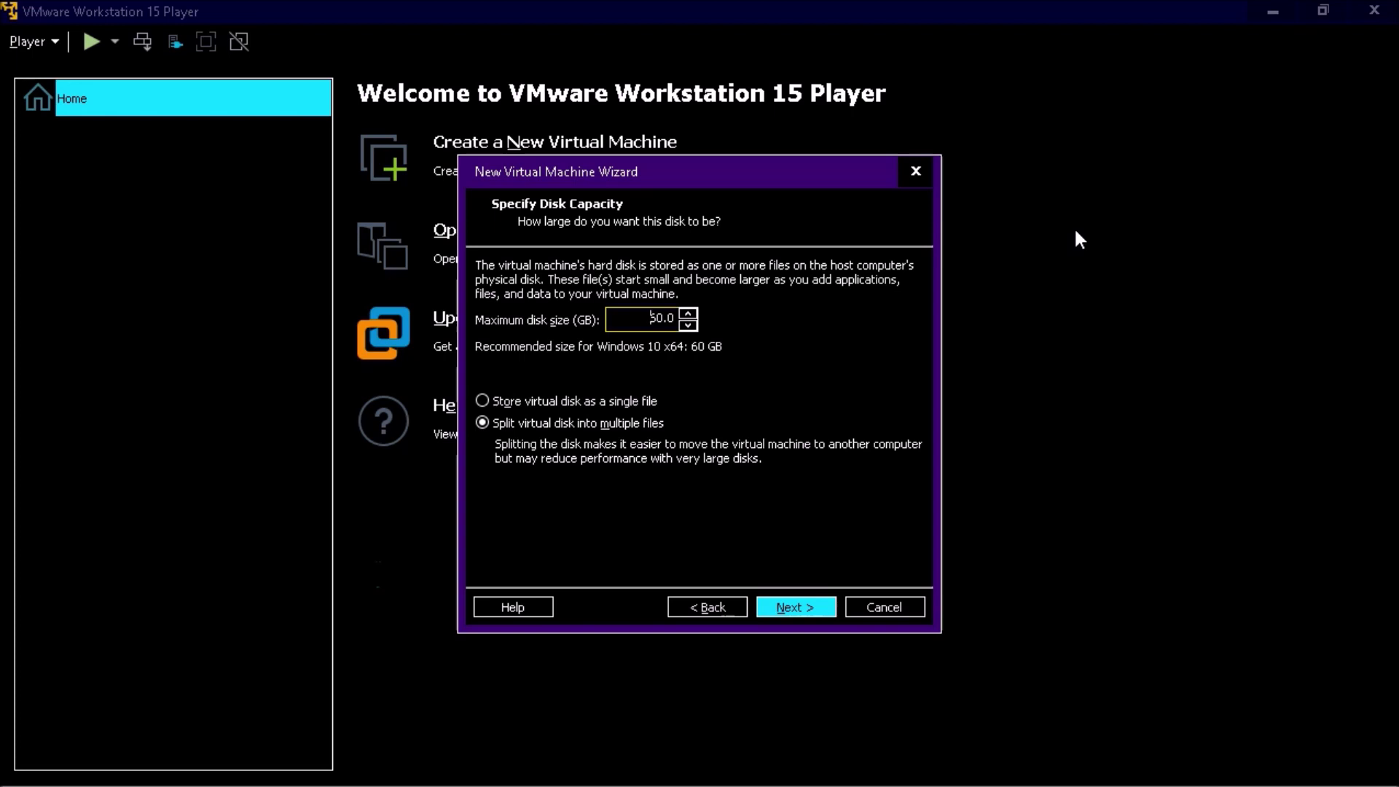
key("Down")
key("Down")
key("Down")
key("Down")
key("Down")
key("Down")
key("Down")
key("Down")
key("Down")
key("Down")
key("Down")
key("Down")
key("Down")
key("Down")
key("Tab")
key("Up")
key("Tab")
key("Tab")
key("Tab")
key("Return")
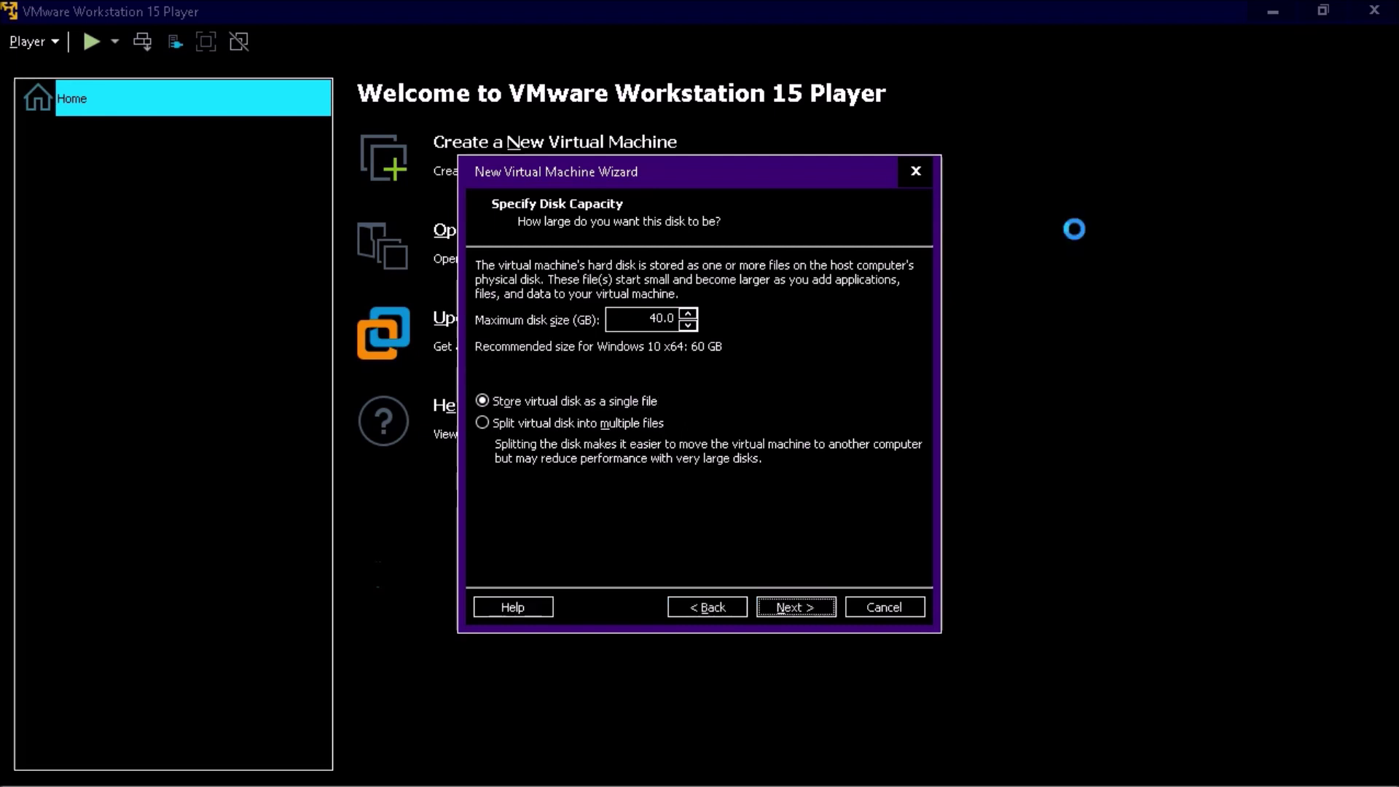
Open the hardware customization for the new virtual machine and set the number of processor cores to 4.
key("Tab")
key("Return")
key("Down")
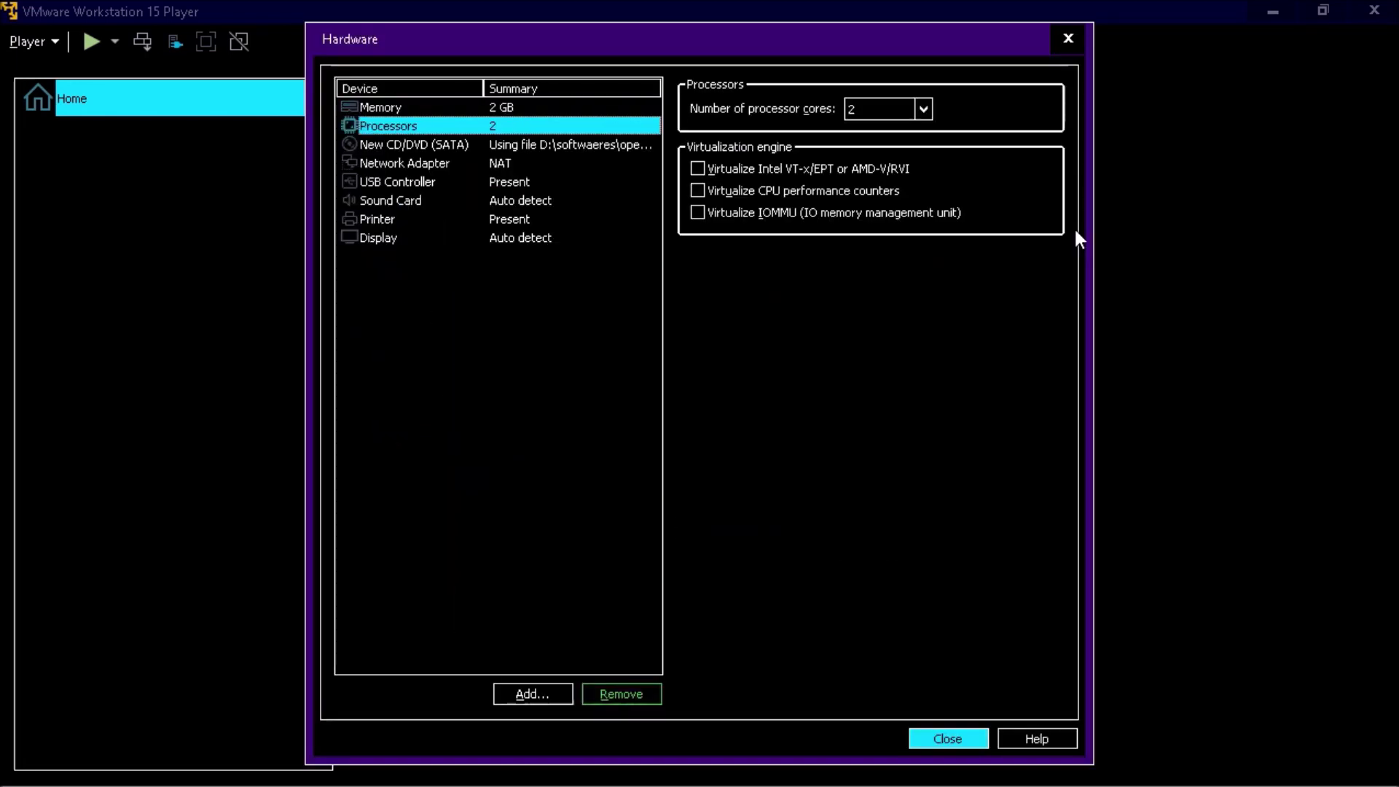
key("Tab")
key("Down")
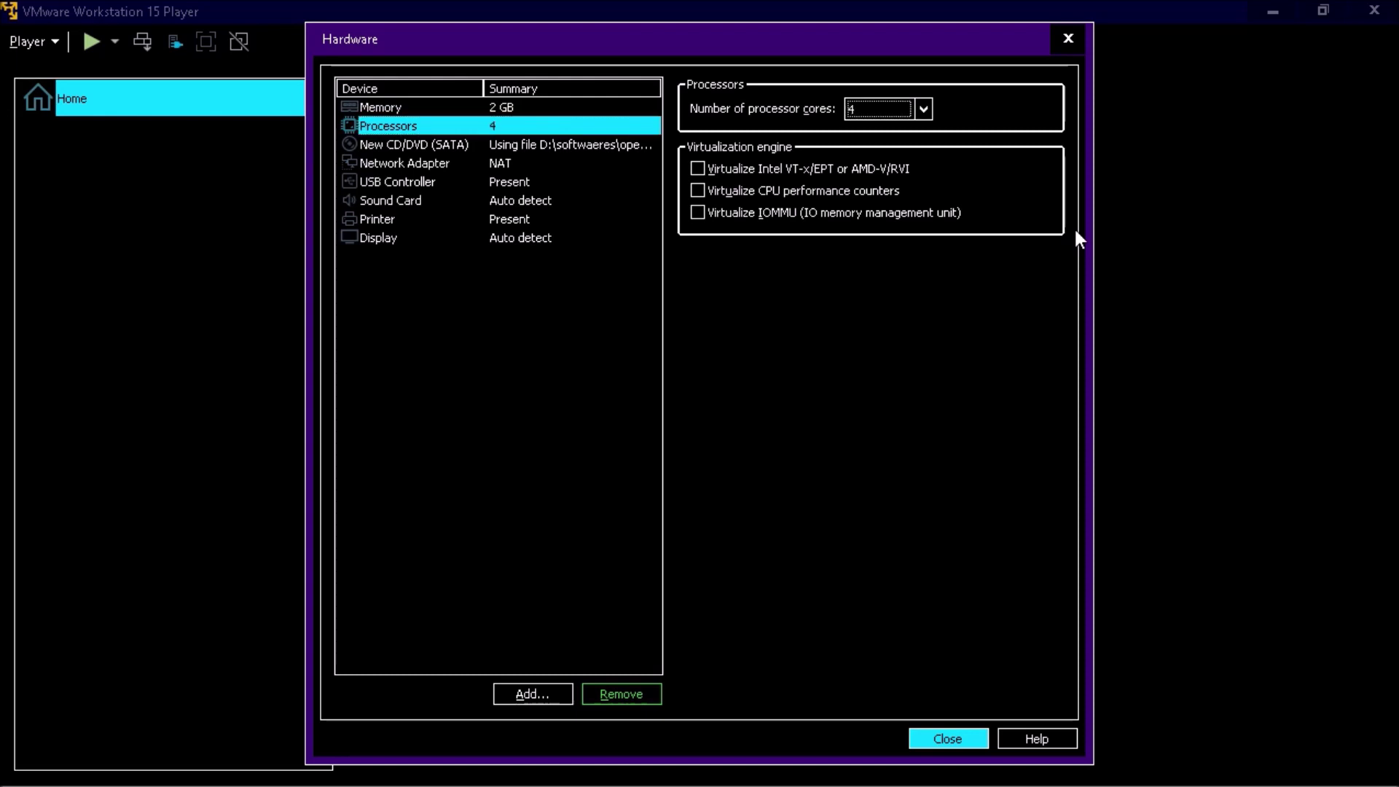
Set the memory allocated to the virtual machine to 4096 MB.
key("shift+Tab")
key("shift+Tab")
key("shift+Tab")
key("Tab")
key("Tab")
key("Up")
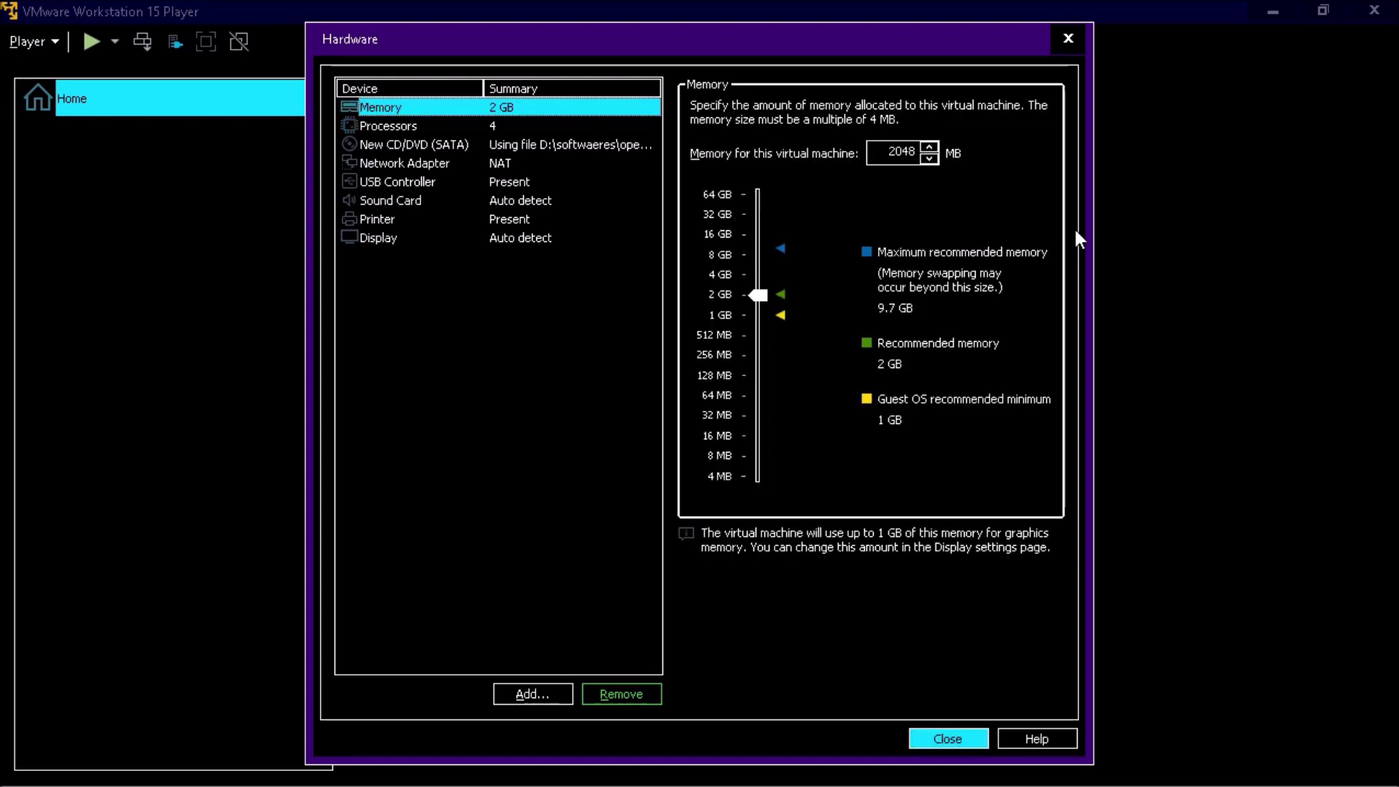
key("Tab")
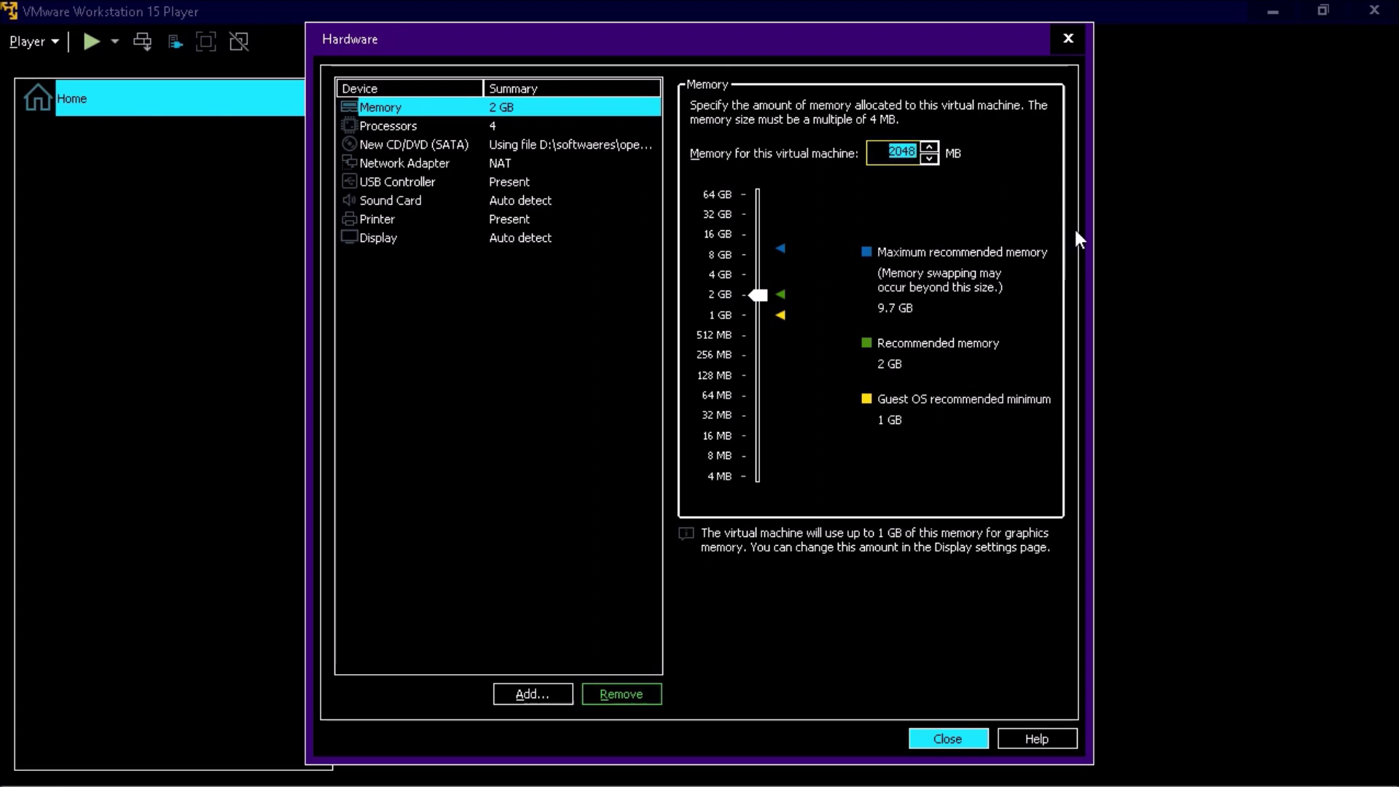
key("Home")
key("shift+End")
type("4096")
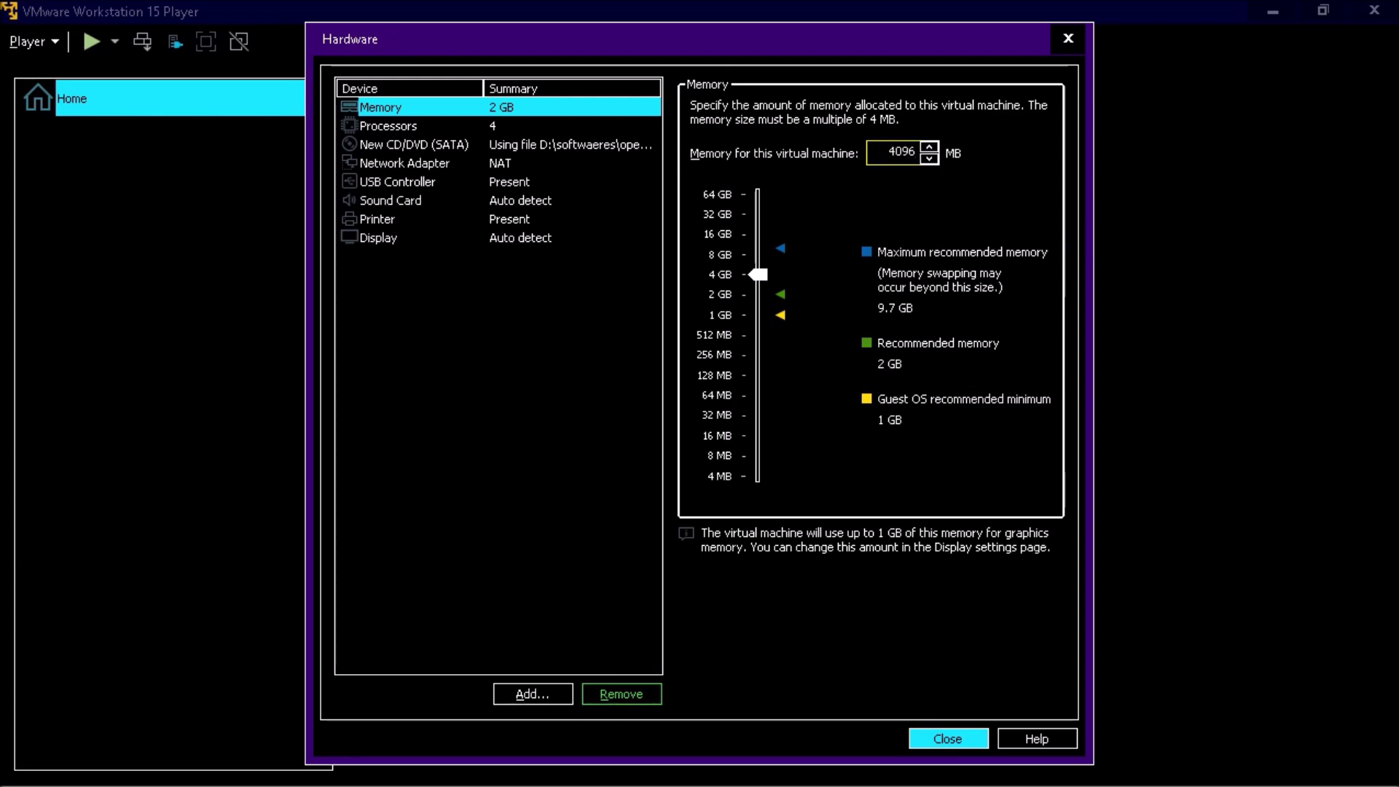
Review the virtual machine's network adapter, USB controller, sound card, printer and display settings.
key("shift+Tab")
key("Down")
key("Down")
key("Down")
key("Tab")
key("space")
key("Tab")
key("shift+Tab")
key("Down")
key("Down")
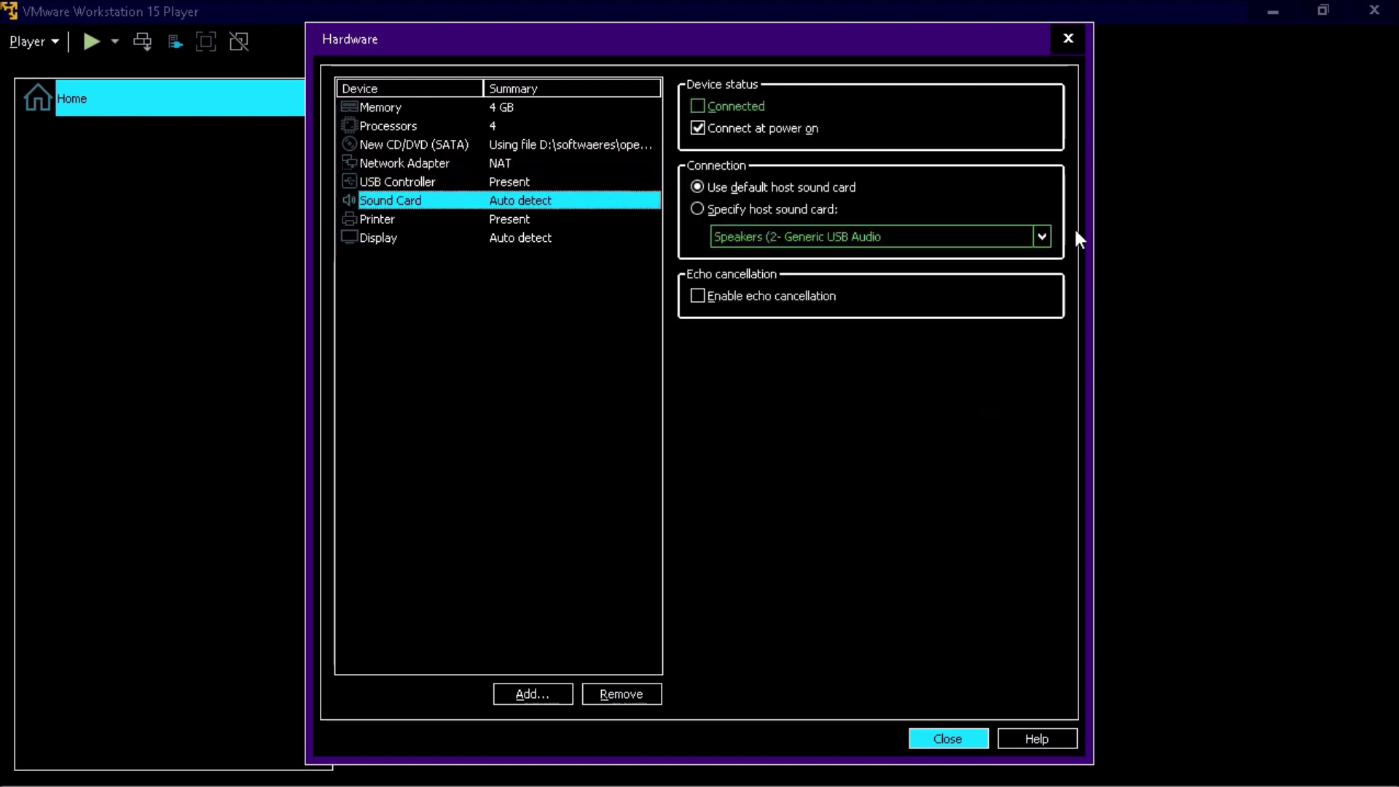
key("Down")
key("Down")
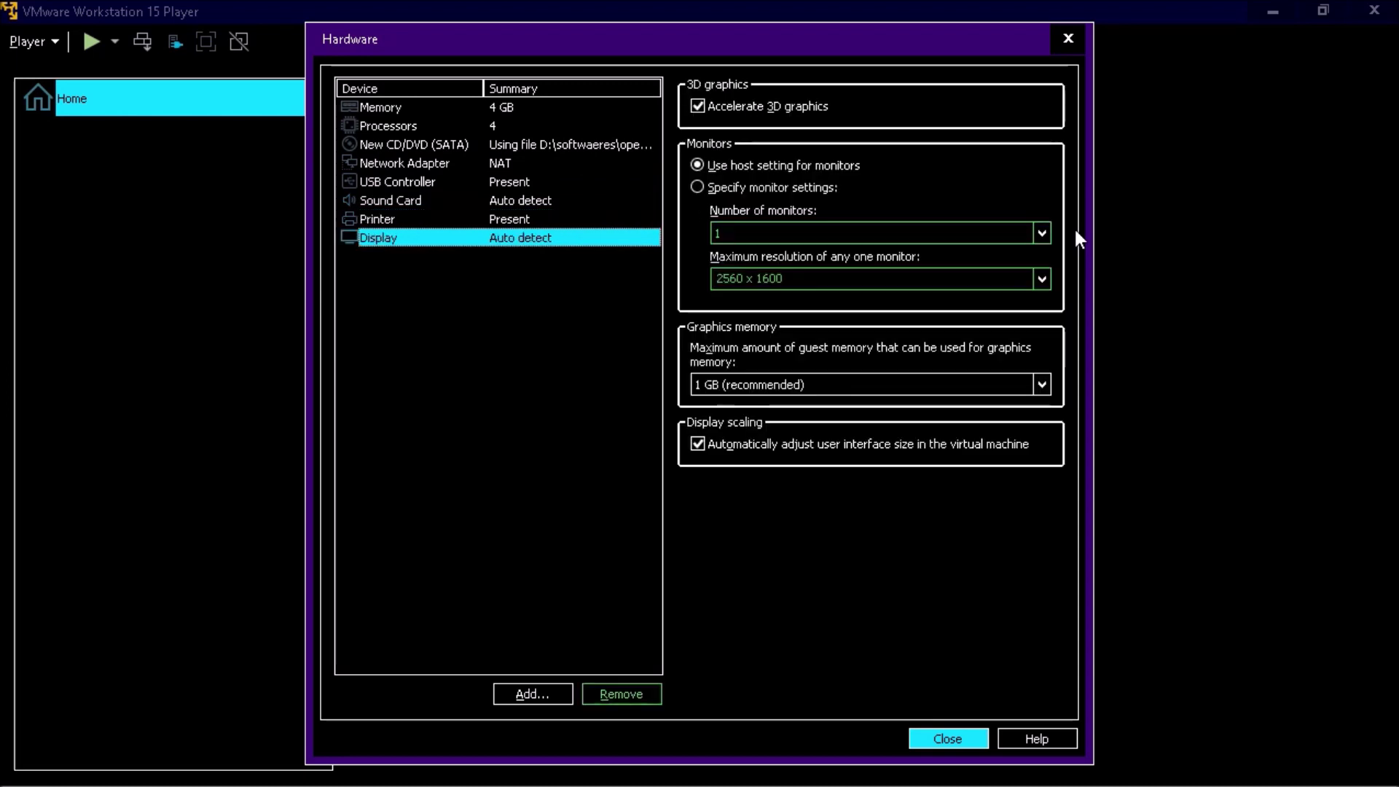
Close the hardware settings and finish creating the virtual machine, keeping it set to power on after creation.
key("shift+Tab")
key("shift+Tab")
key("shift+Tab")
key("Tab")
key("Tab")
key("Tab")
key("Tab")
key("shift+Tab")
key("Tab")
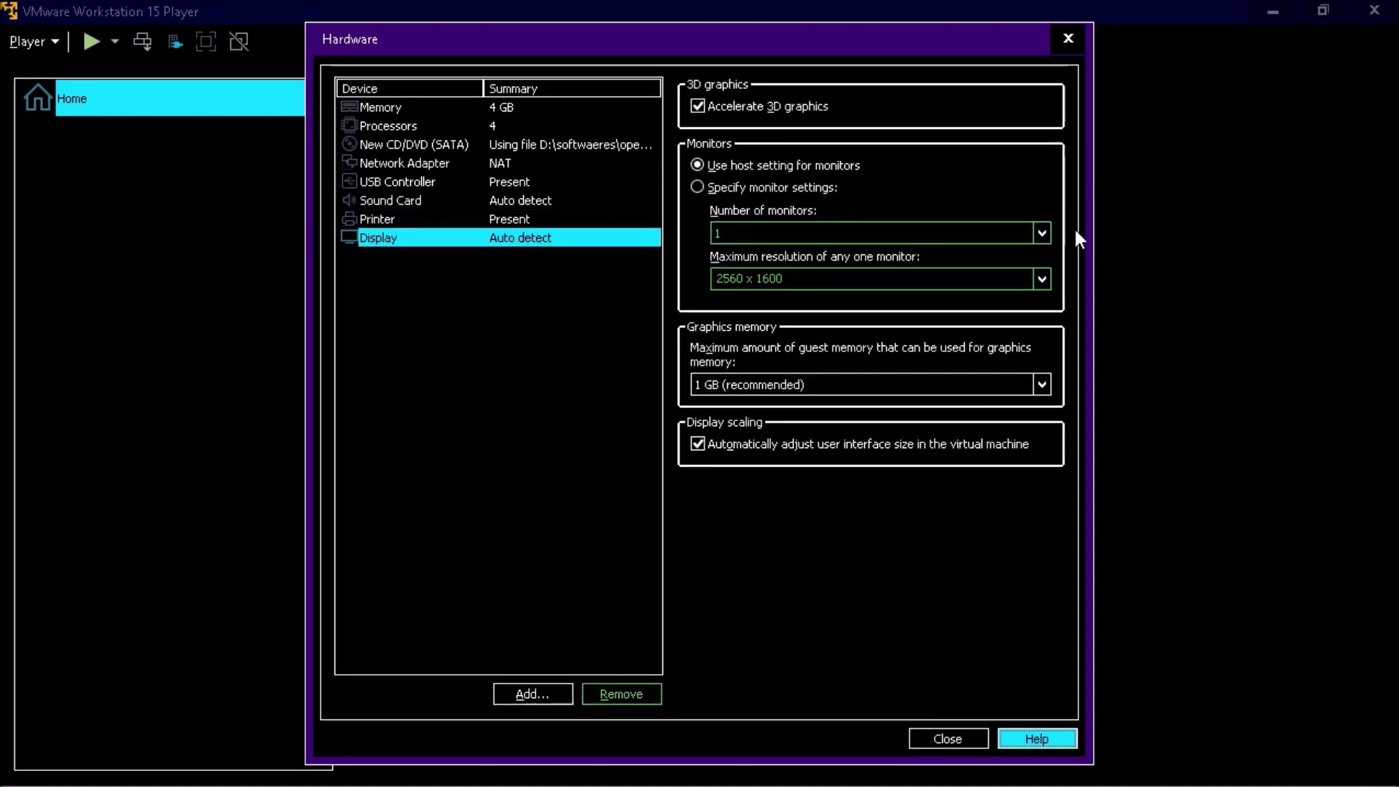
key("shift+Tab")
key("Return")
key("Tab")
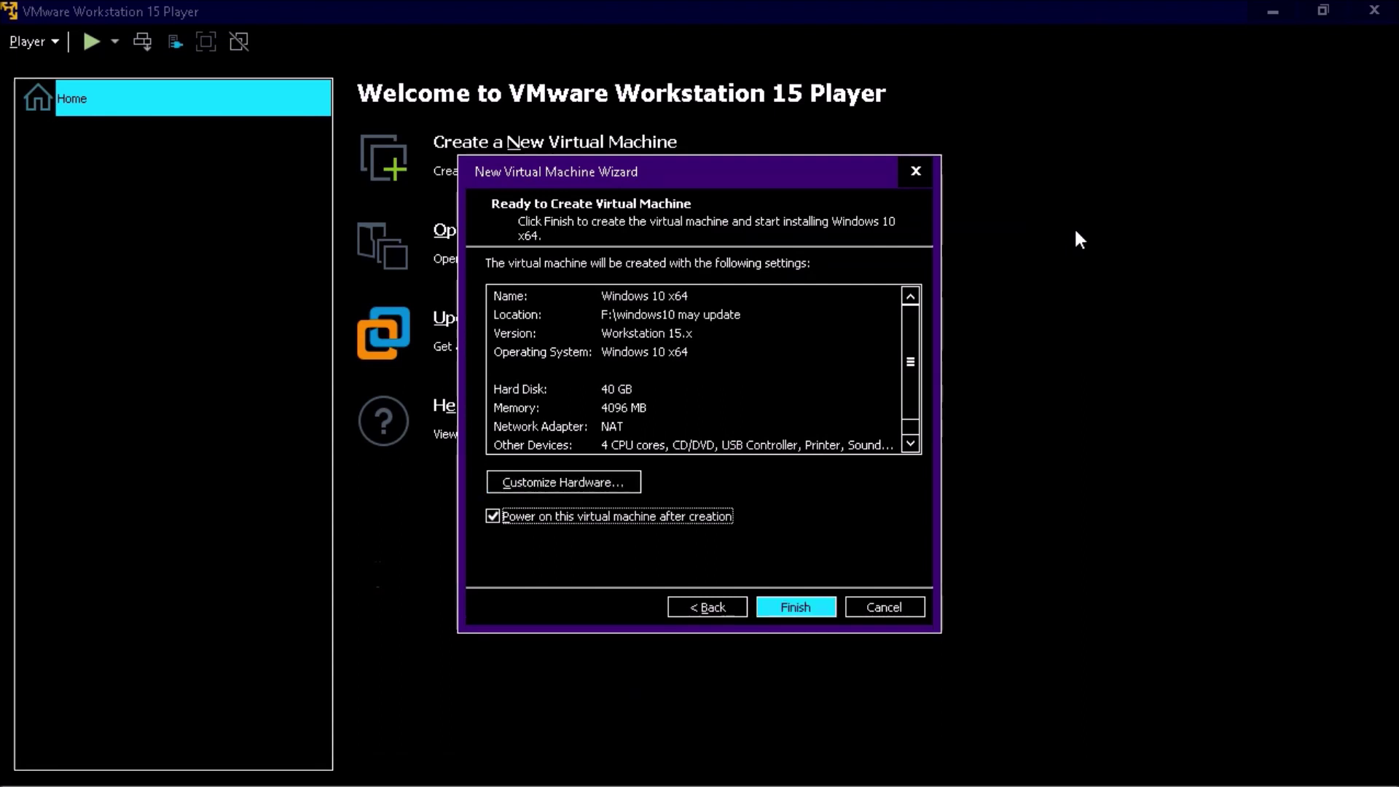
key("Tab")
key("Tab")
key("Return")
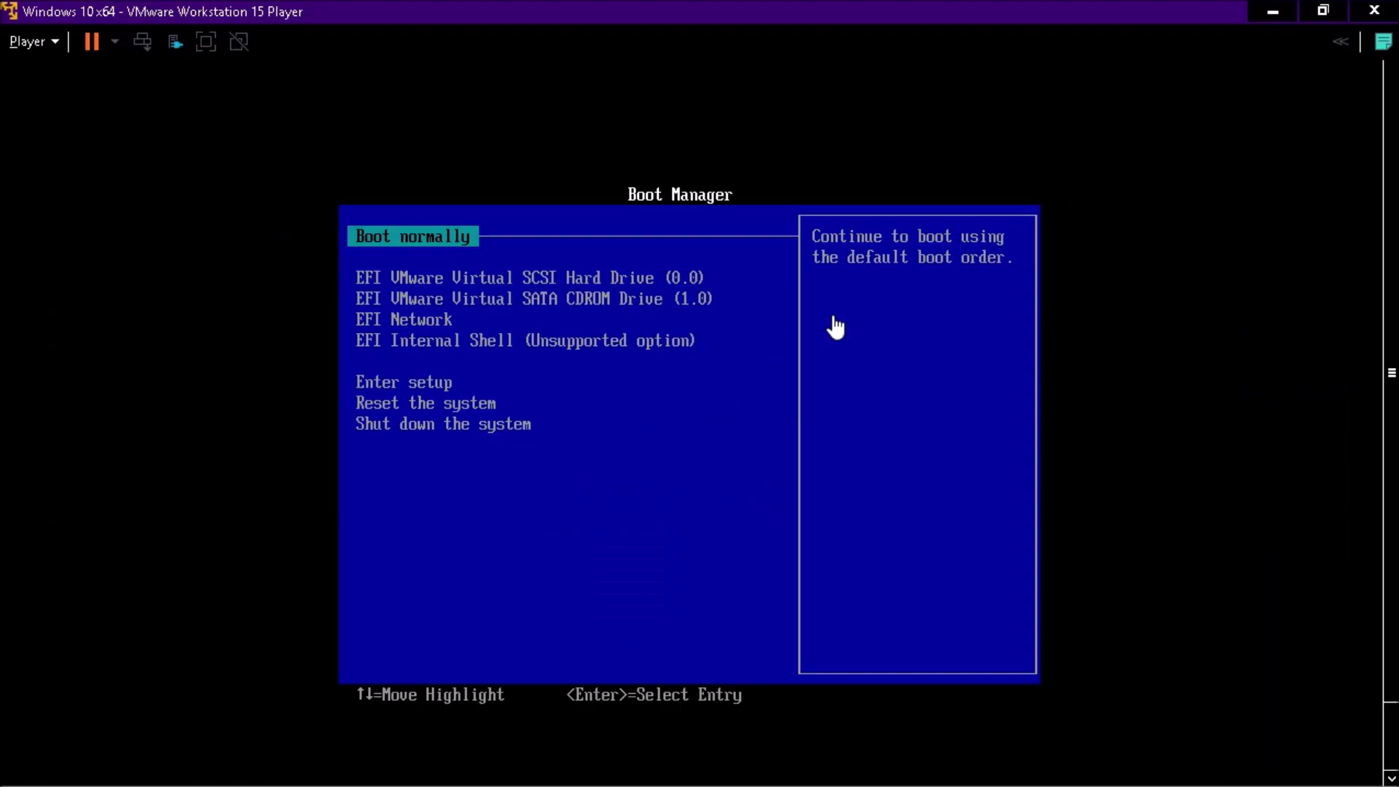
Try to boot the virtual machine normally from the Boot Manager.
key("alt")
key("Up")
key("Up")
key("Escape")
key("Escape")
left_click(835, 328)
key("Return")
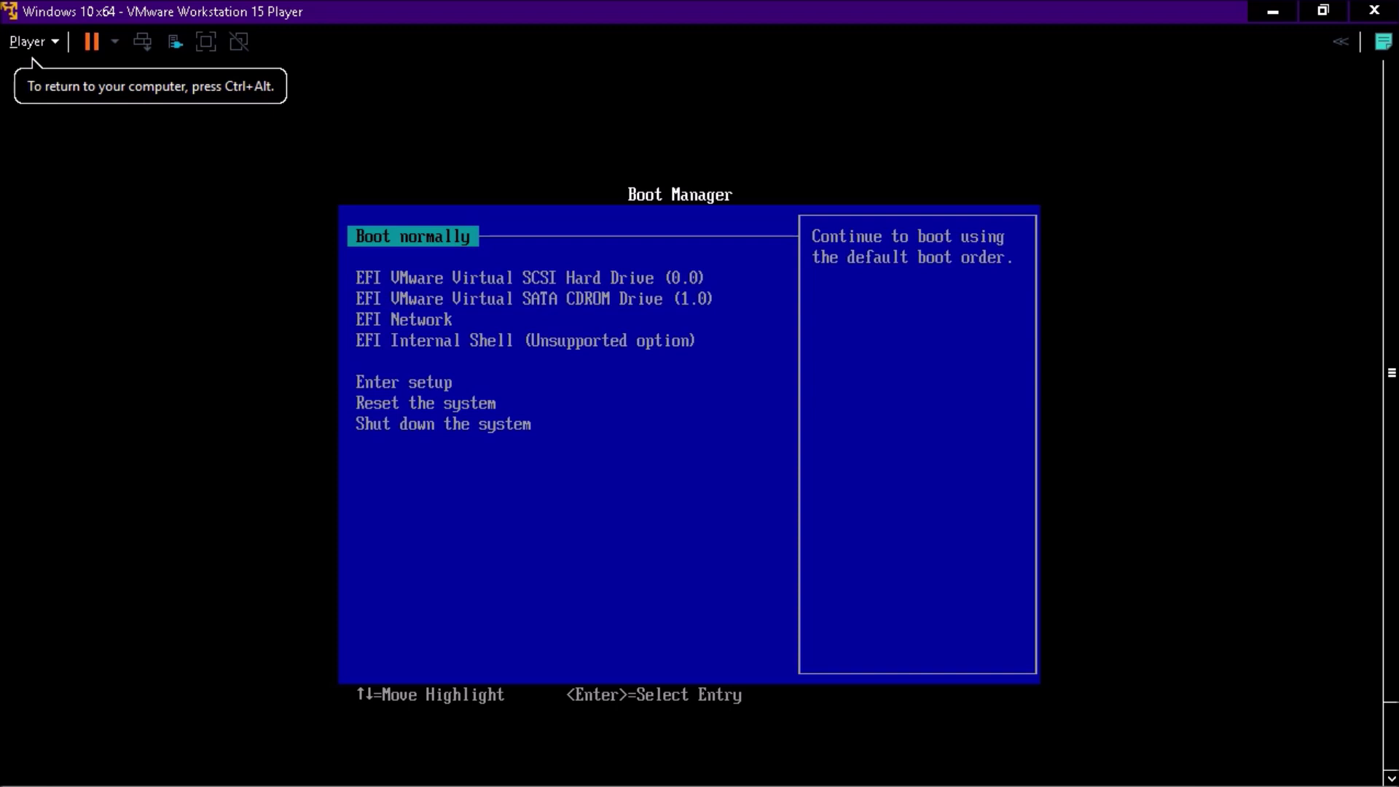
Release input from the guest, restart the virtual machine, confirm the restart and return control to the guest.
key("ctrl+alt")
key("alt")
key("Up")
key("Up")
key("Up")
key("Up")
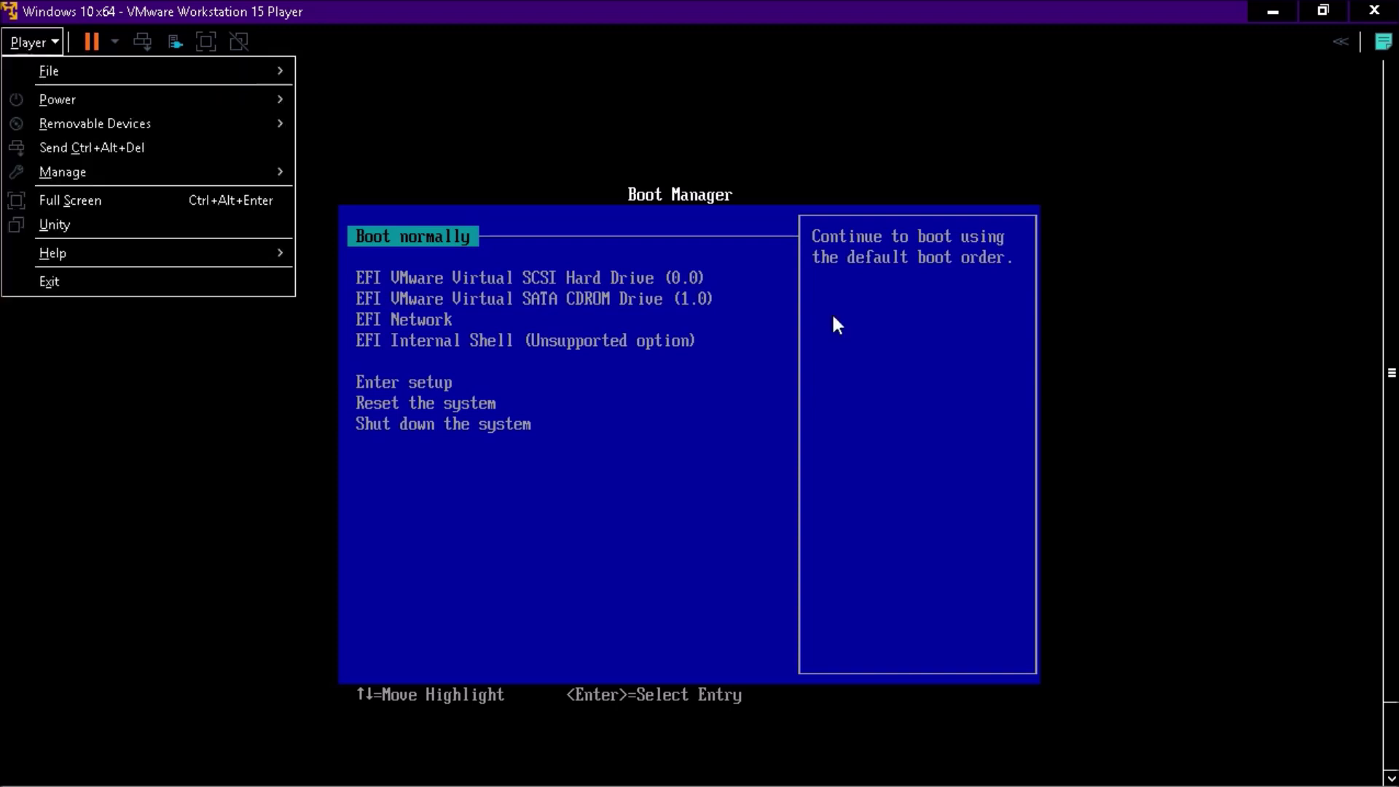
key("Down")
key("Down")
key("Down")
key("Down")
key("Down")
key("Up")
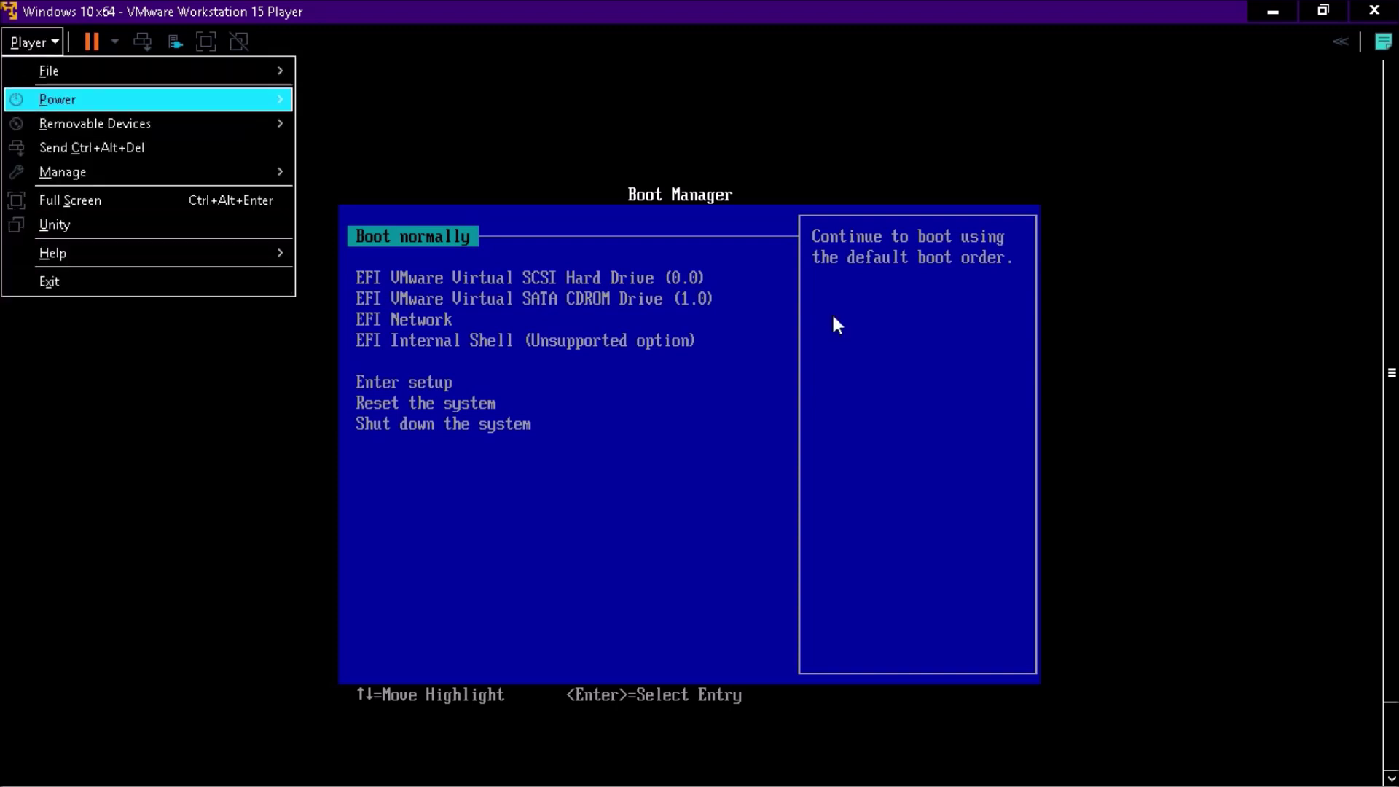
key("Right")
key("Down")
key("Up")
key("Up")
key("Up")
key("Up")
key("Down")
key("Return")
key("Right")
key("Left")
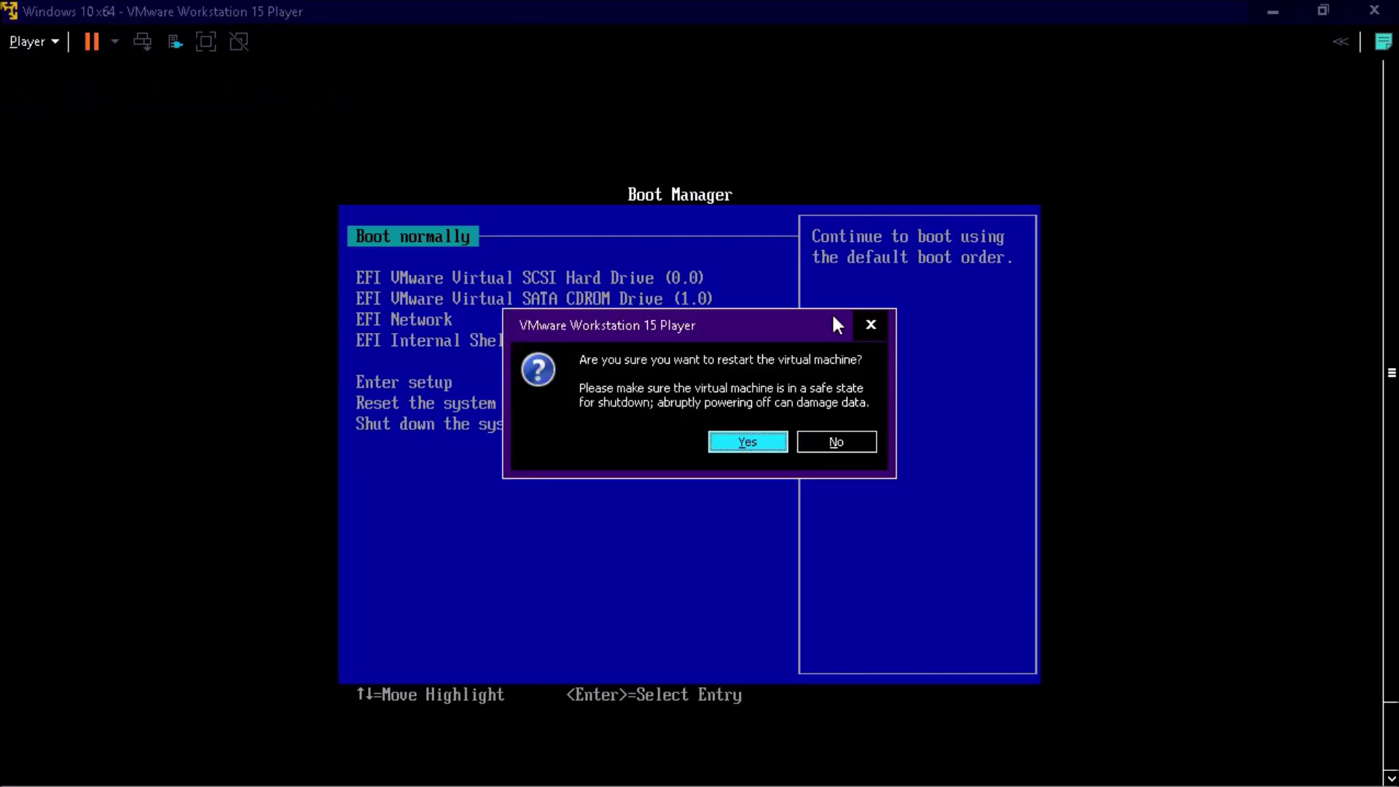
key("Return")
left_click(836, 327)
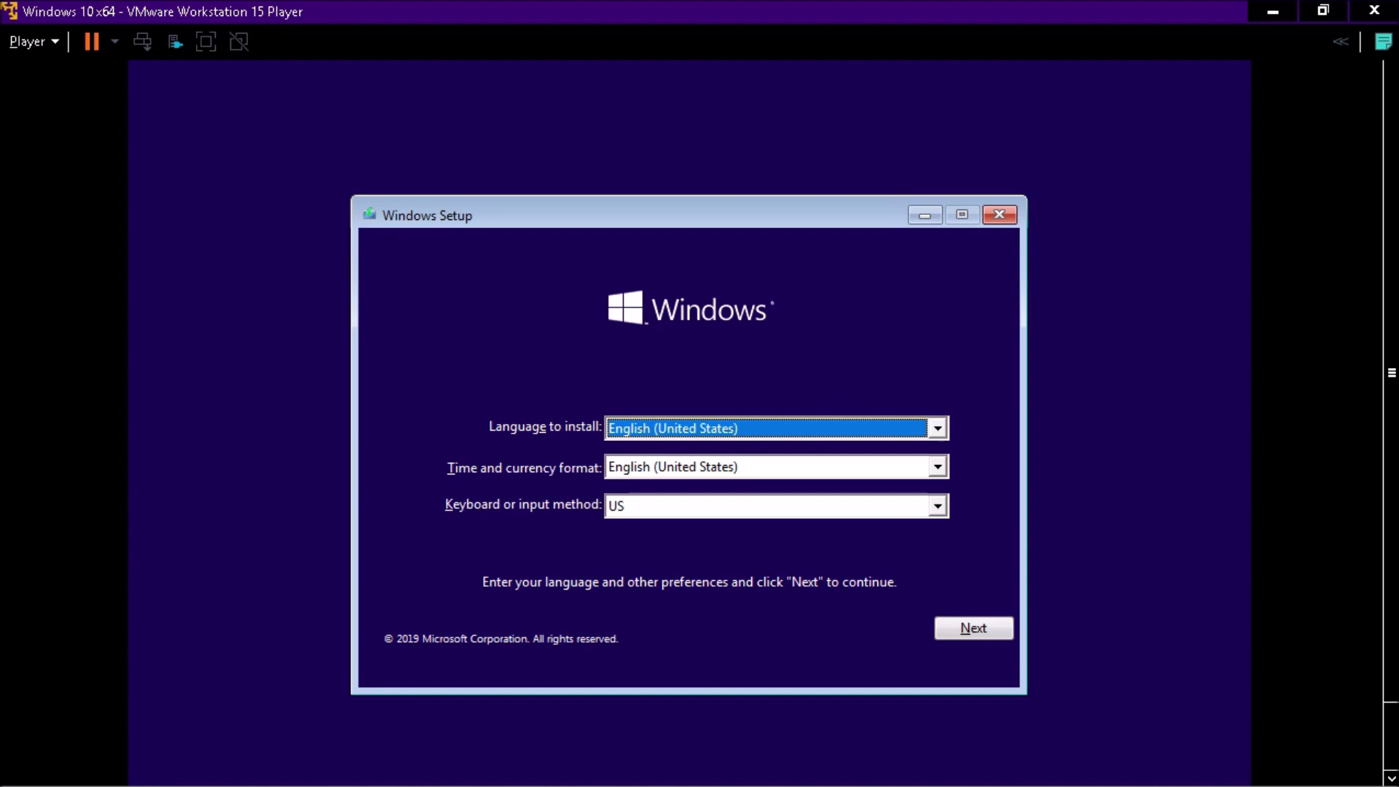
left_click(765, 467)
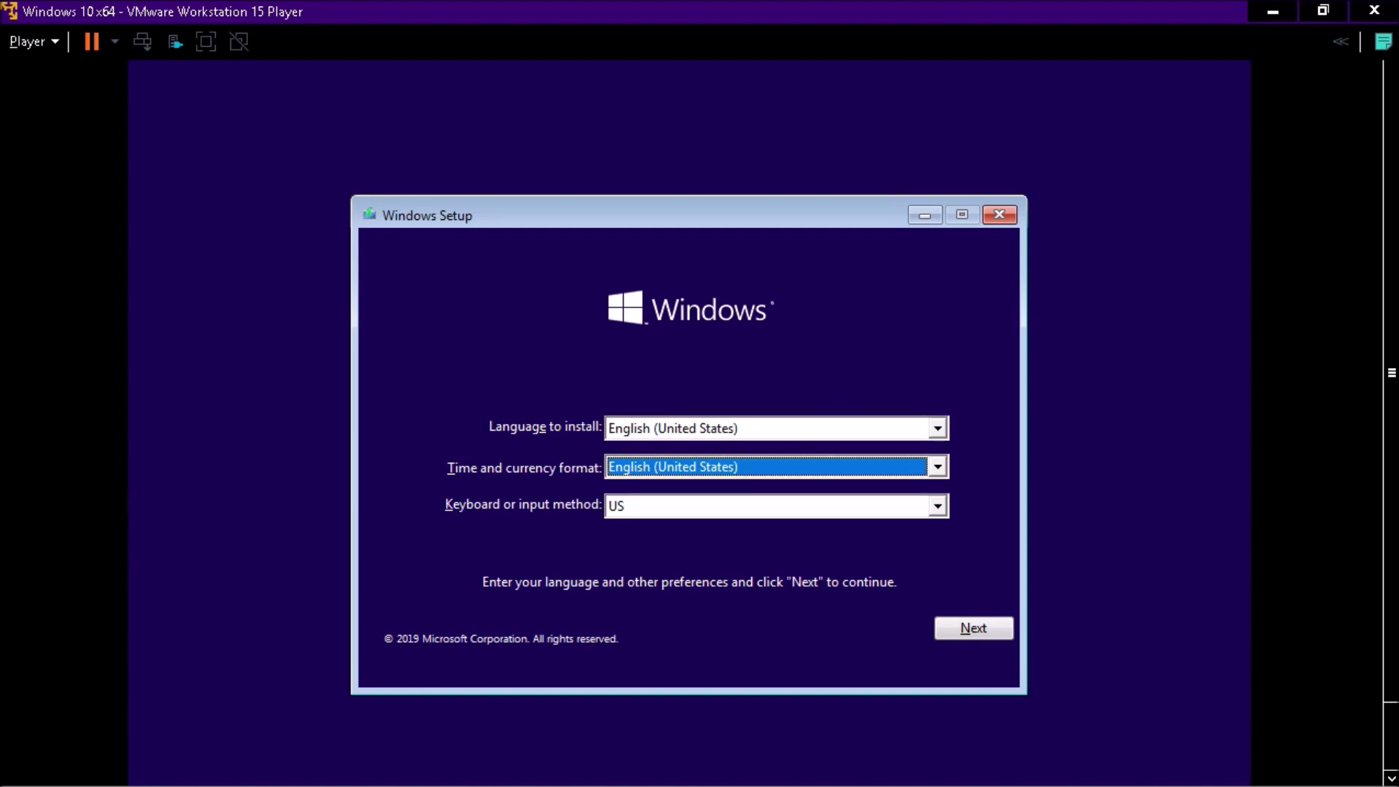
key("Tab")
key("Tab")
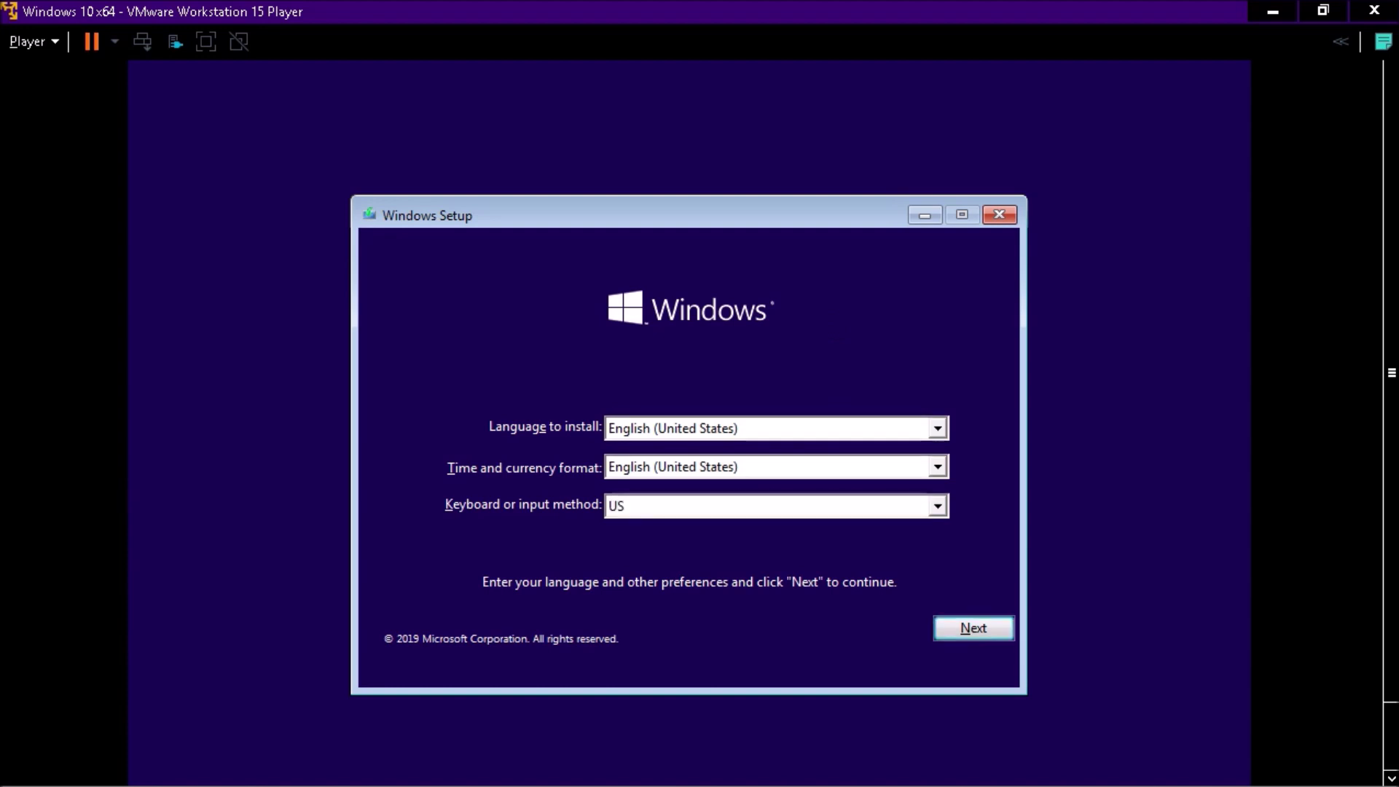
key("Return")
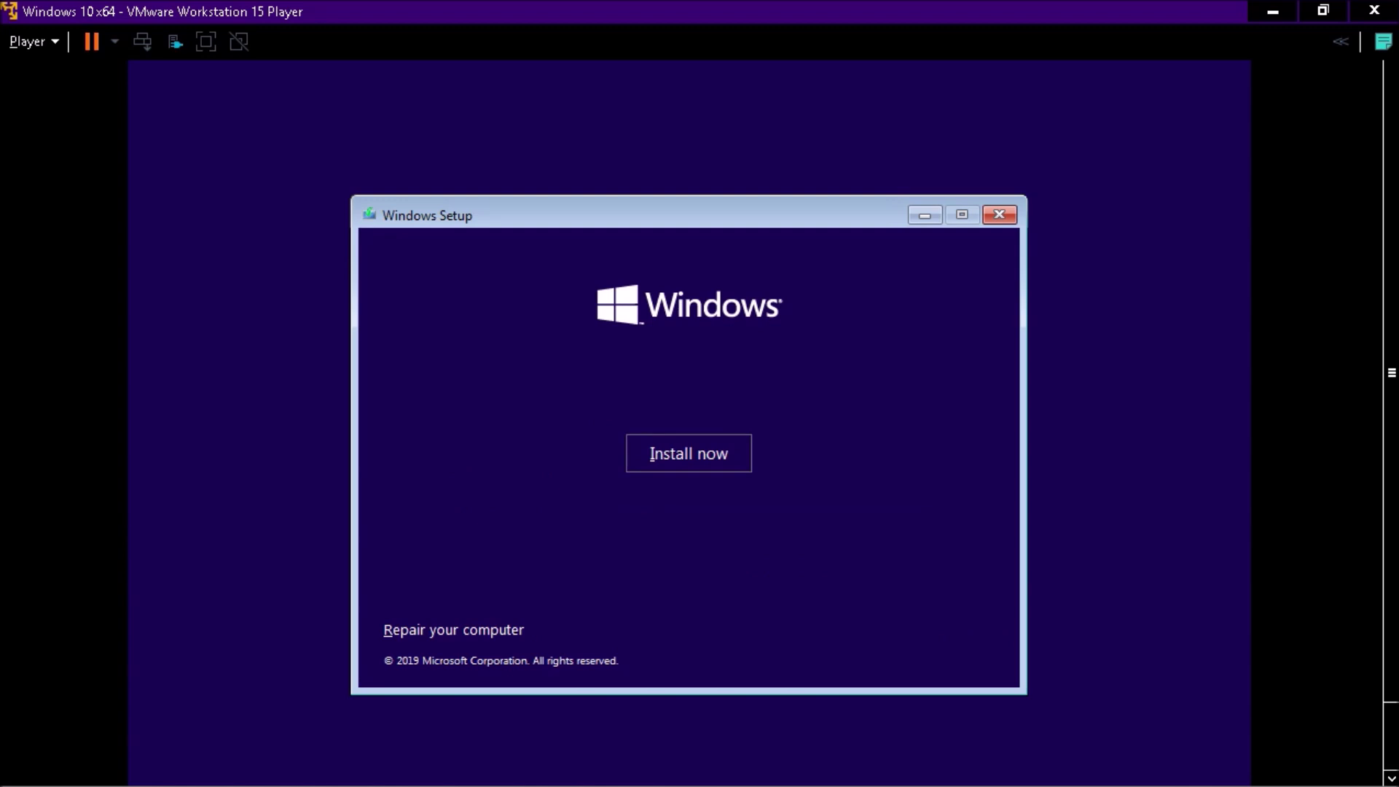
key("alt+F4")
key("y")
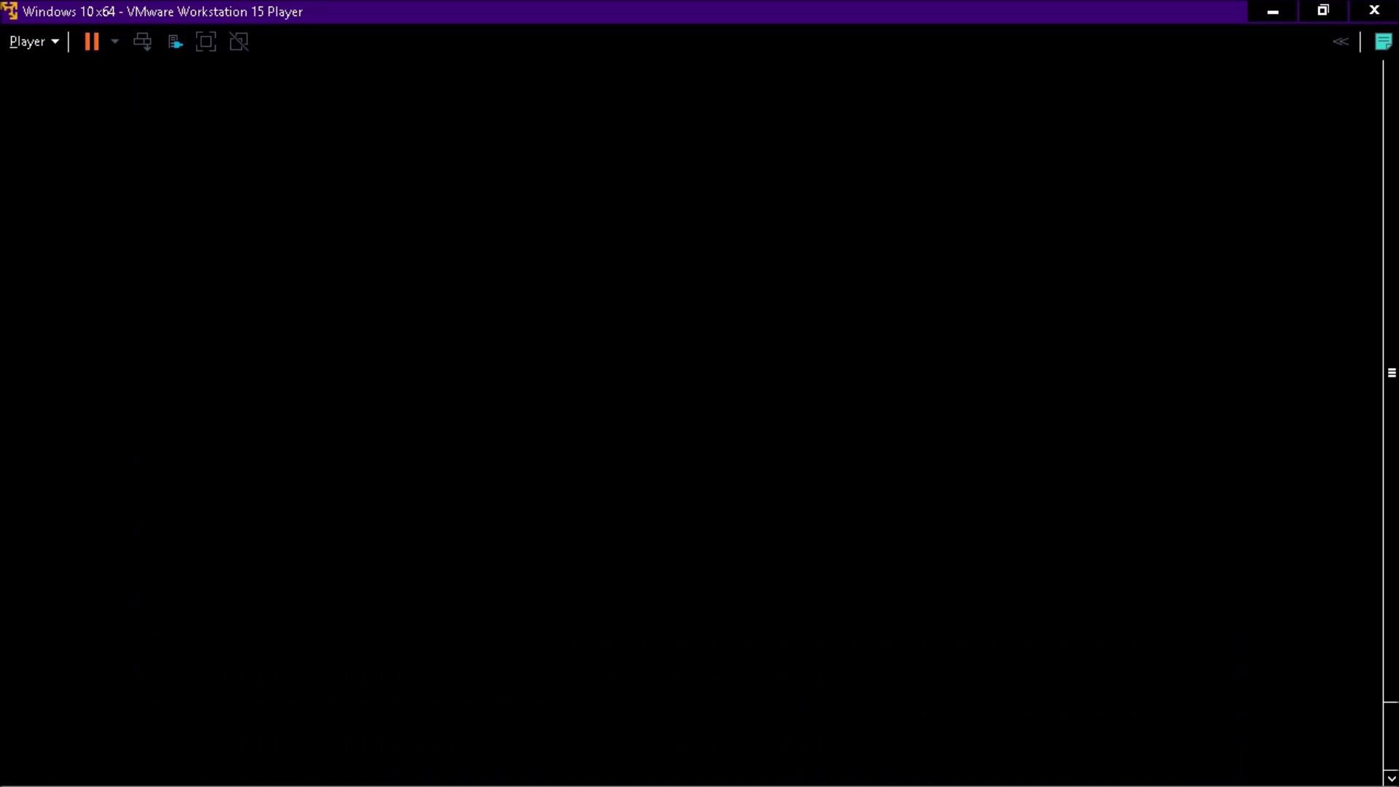
key("alt")
key("Up")
key("Up")
key("Down")
key("Down")
key("Down")
key("Down")
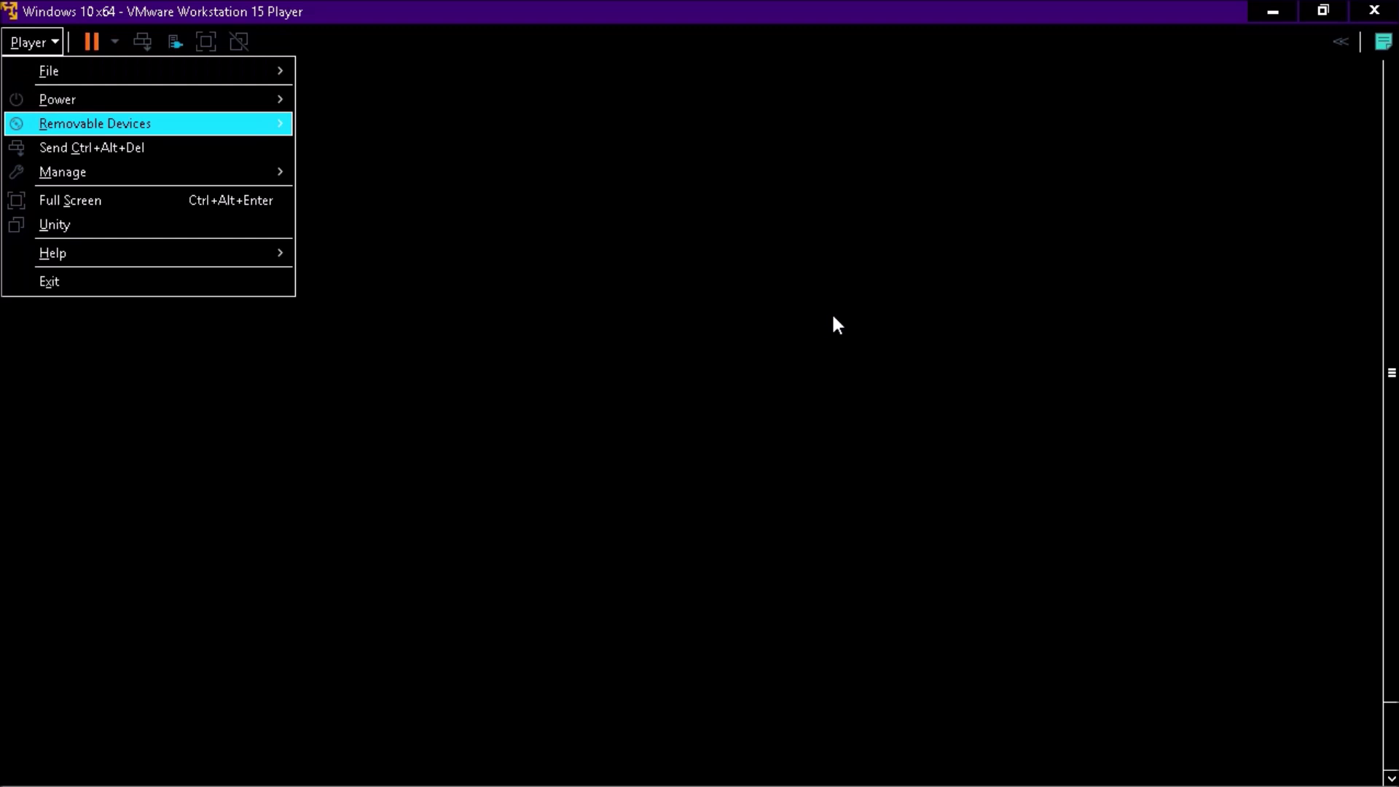
key("Right")
key("Left")
key("Escape")
Keep English (United States) and the US keyboard in Windows Setup, continue and start the installation.
left_click(835, 327)
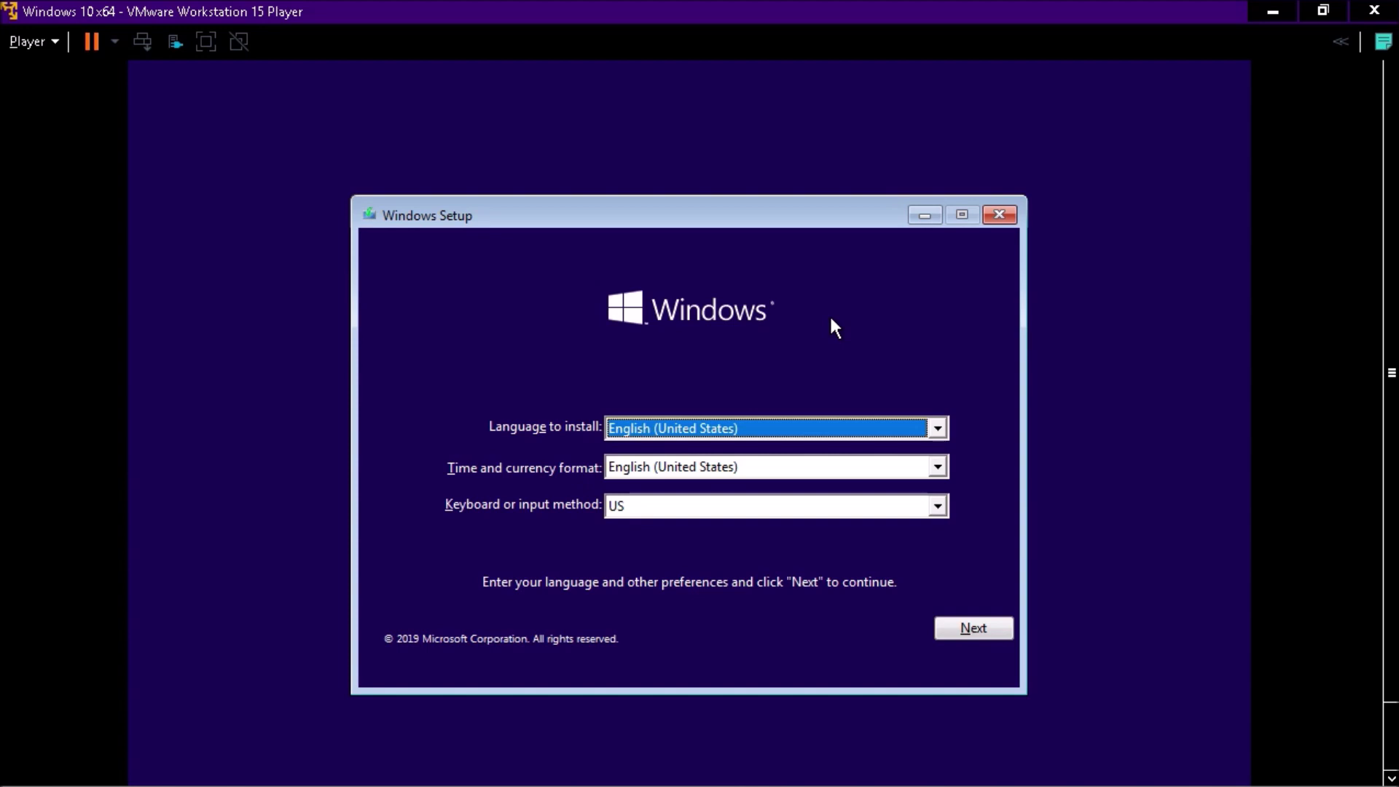
mouse_move(763, 781)
left_click(1005, 626)
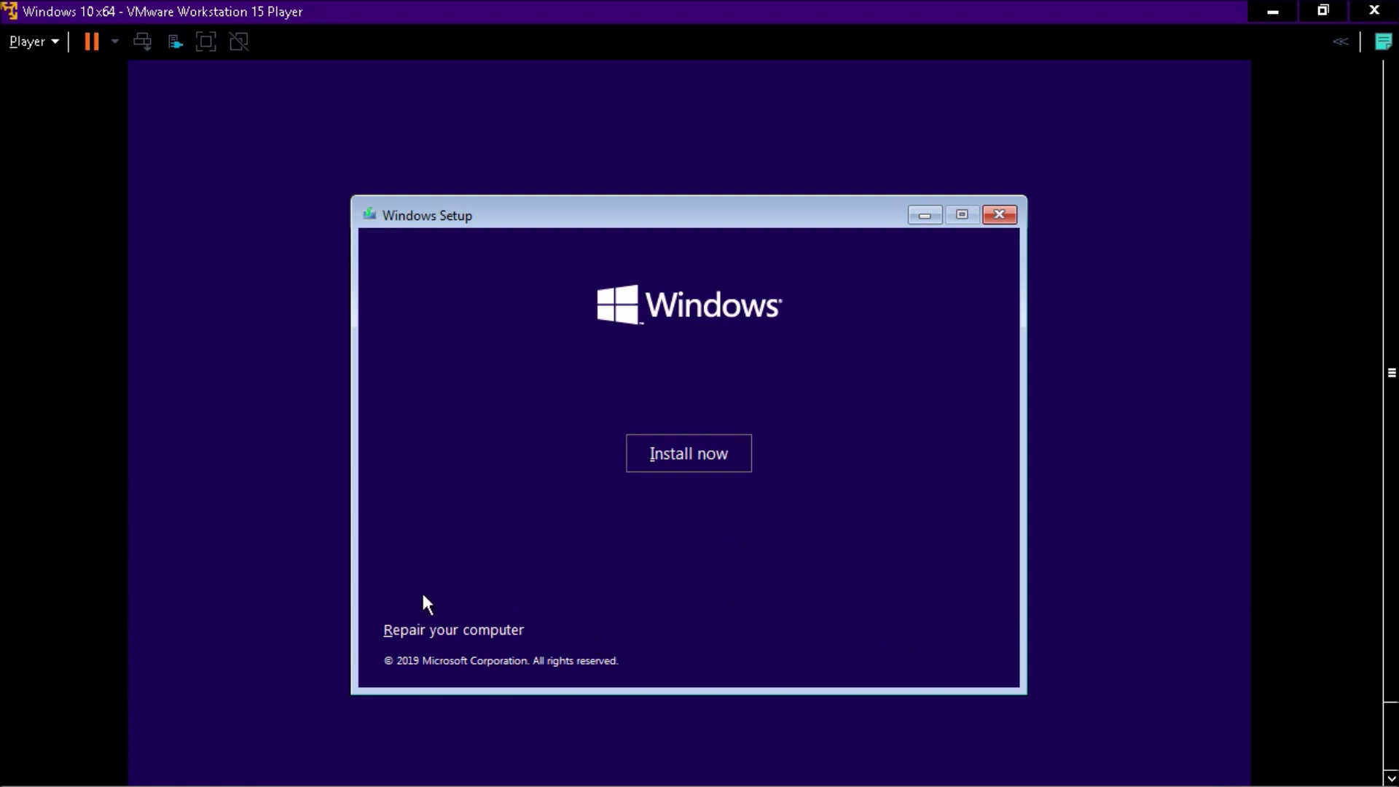
left_click(724, 451)
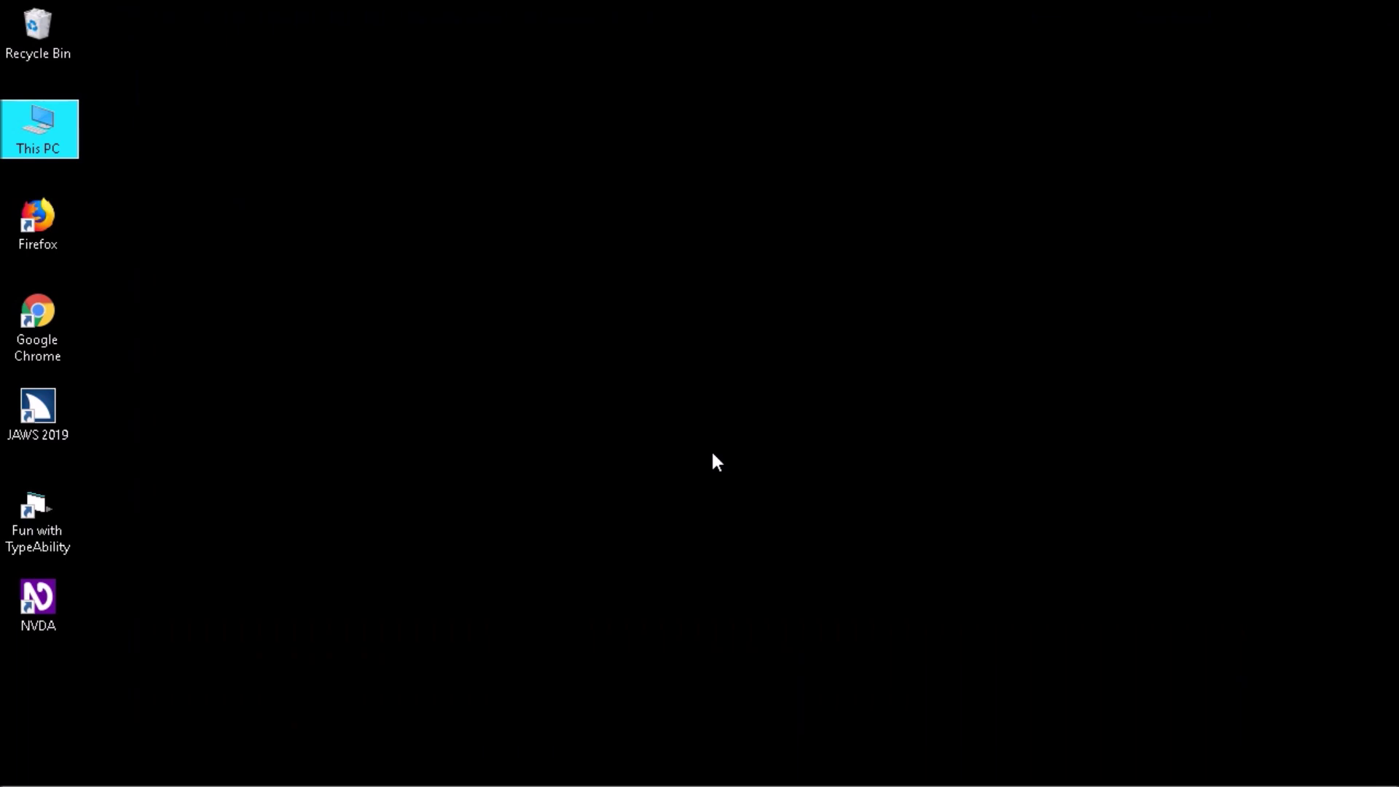
Start NVDA from the host desktop and select ETI-Eloquence as its speech synthesizer.
key("n")
key("Return")
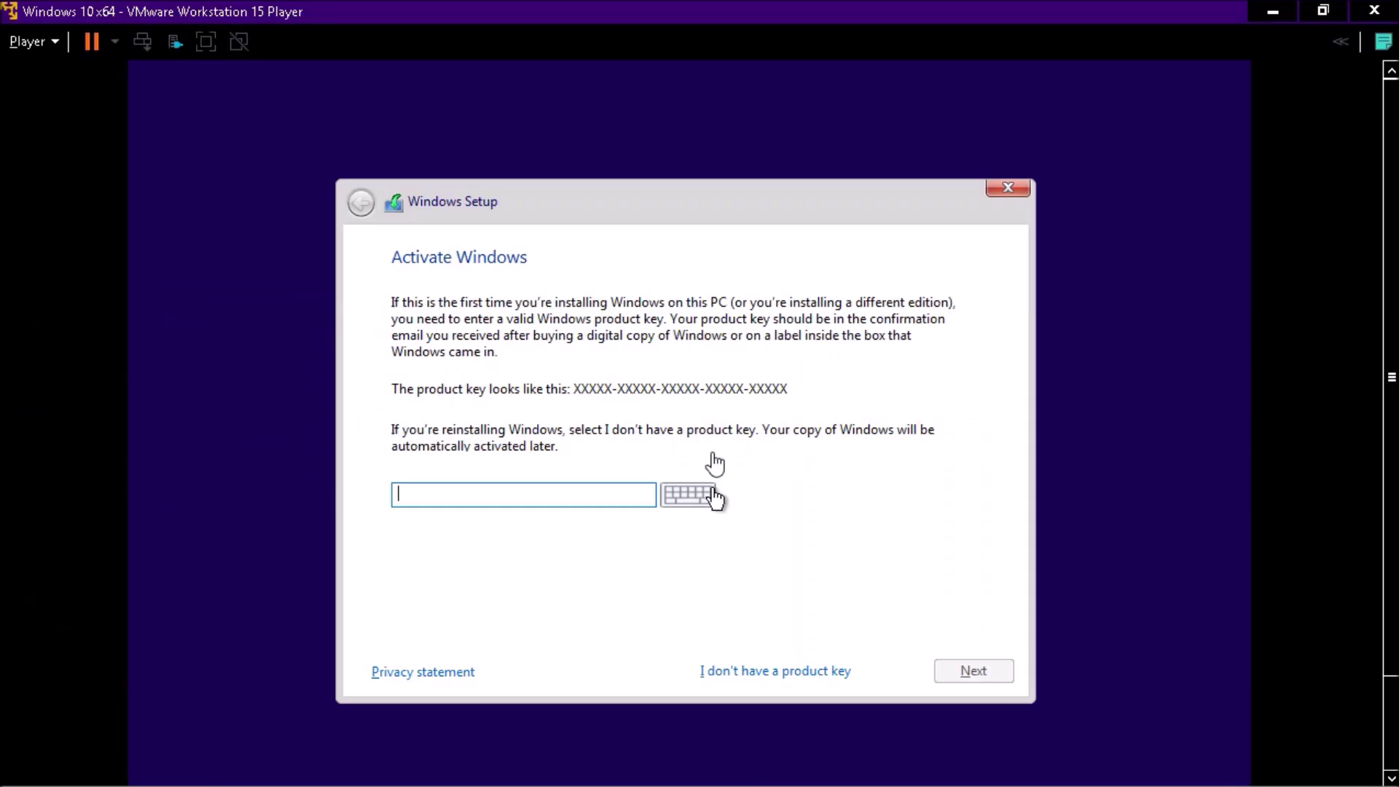
key("ctrl+Insert+s")
key("Down")
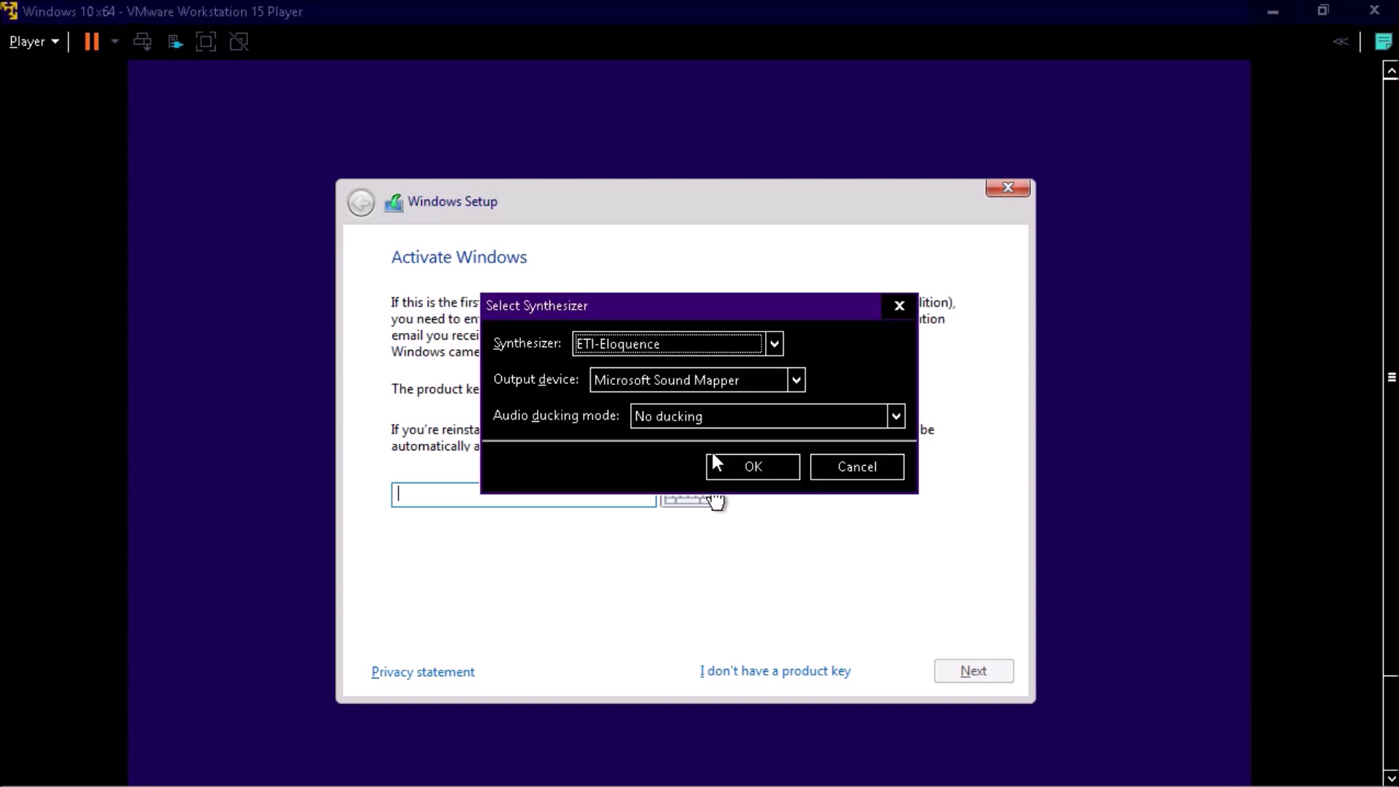
key("Return")
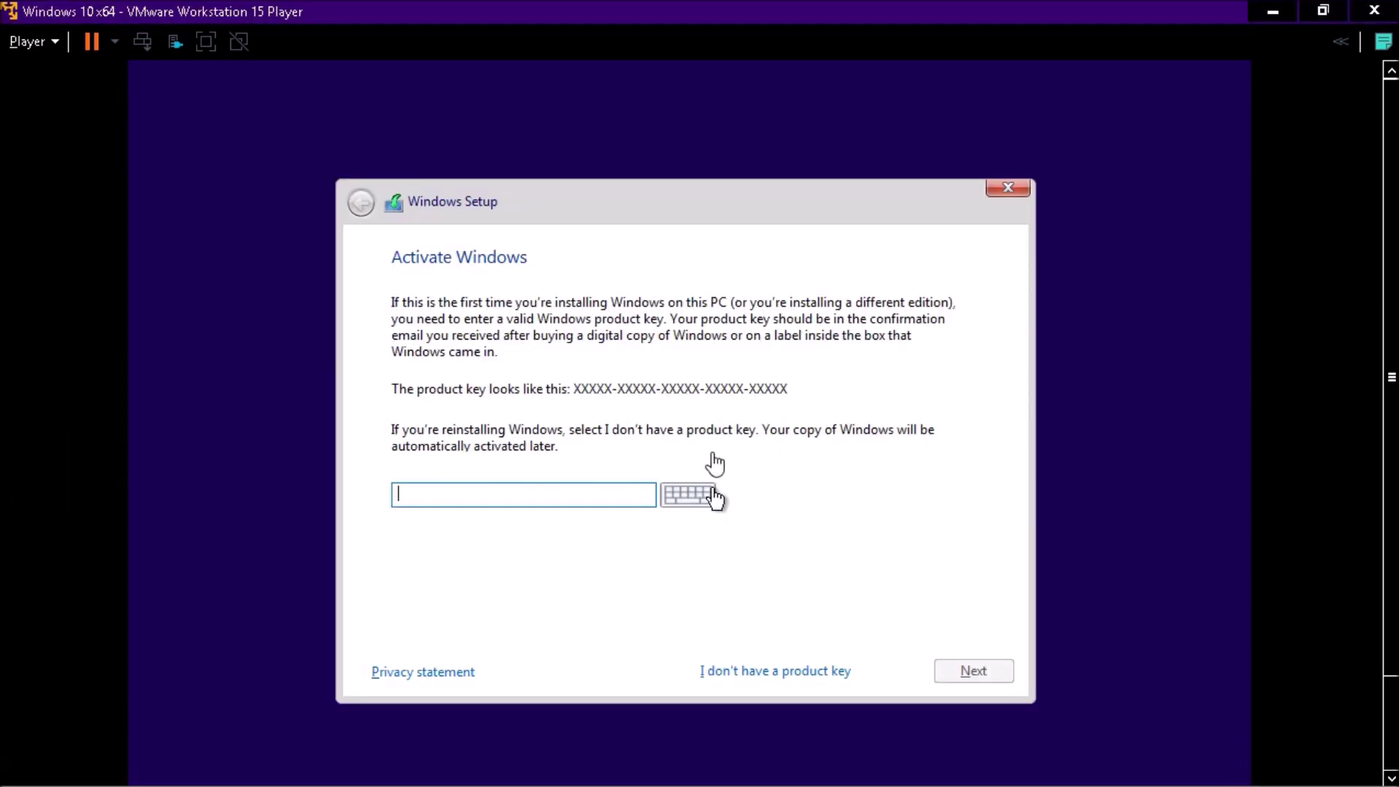
Skip the product key in Windows Setup and choose Windows 10 Pro as the operating system to install.
key("alt+i")
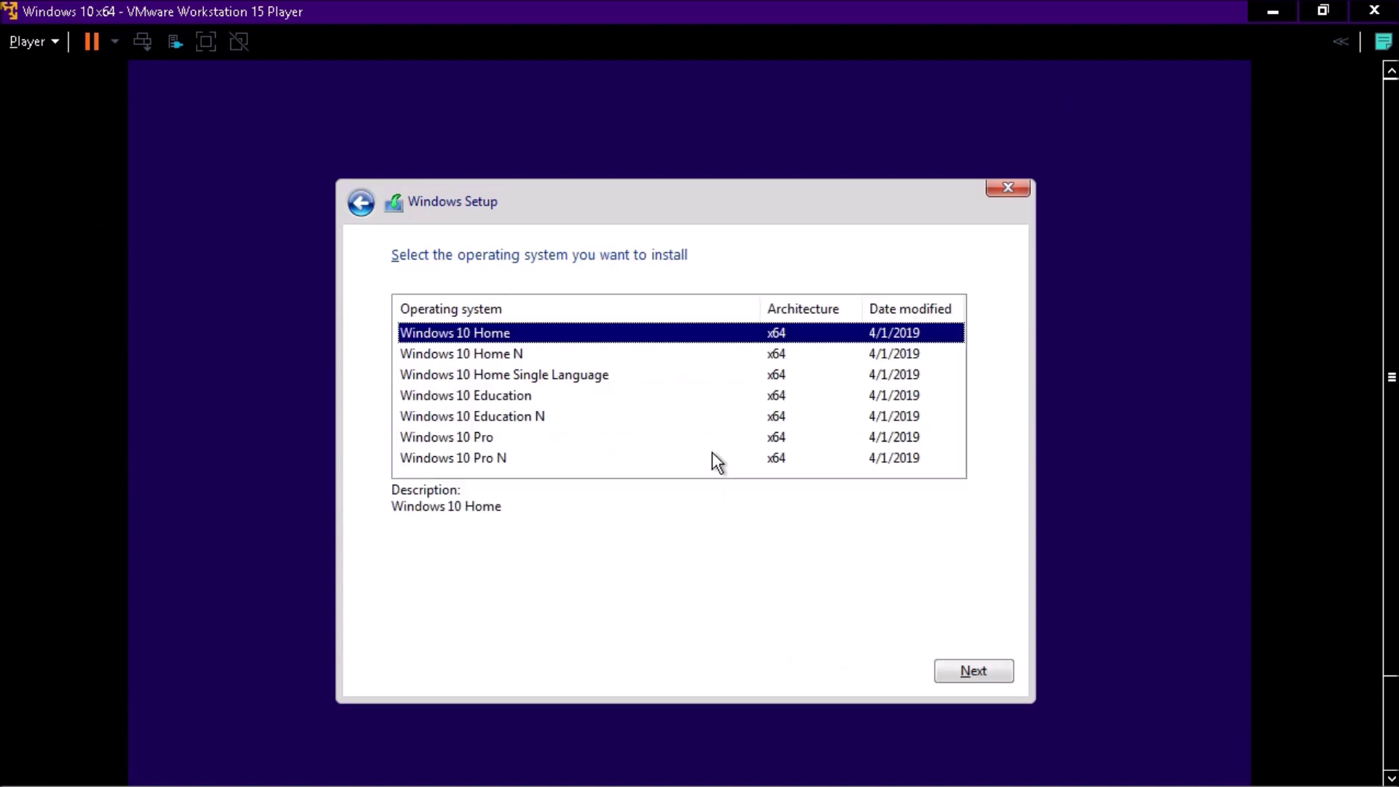
key("Down")
key("Up")
key("Down")
key("Down")
key("Down")
key("Down")
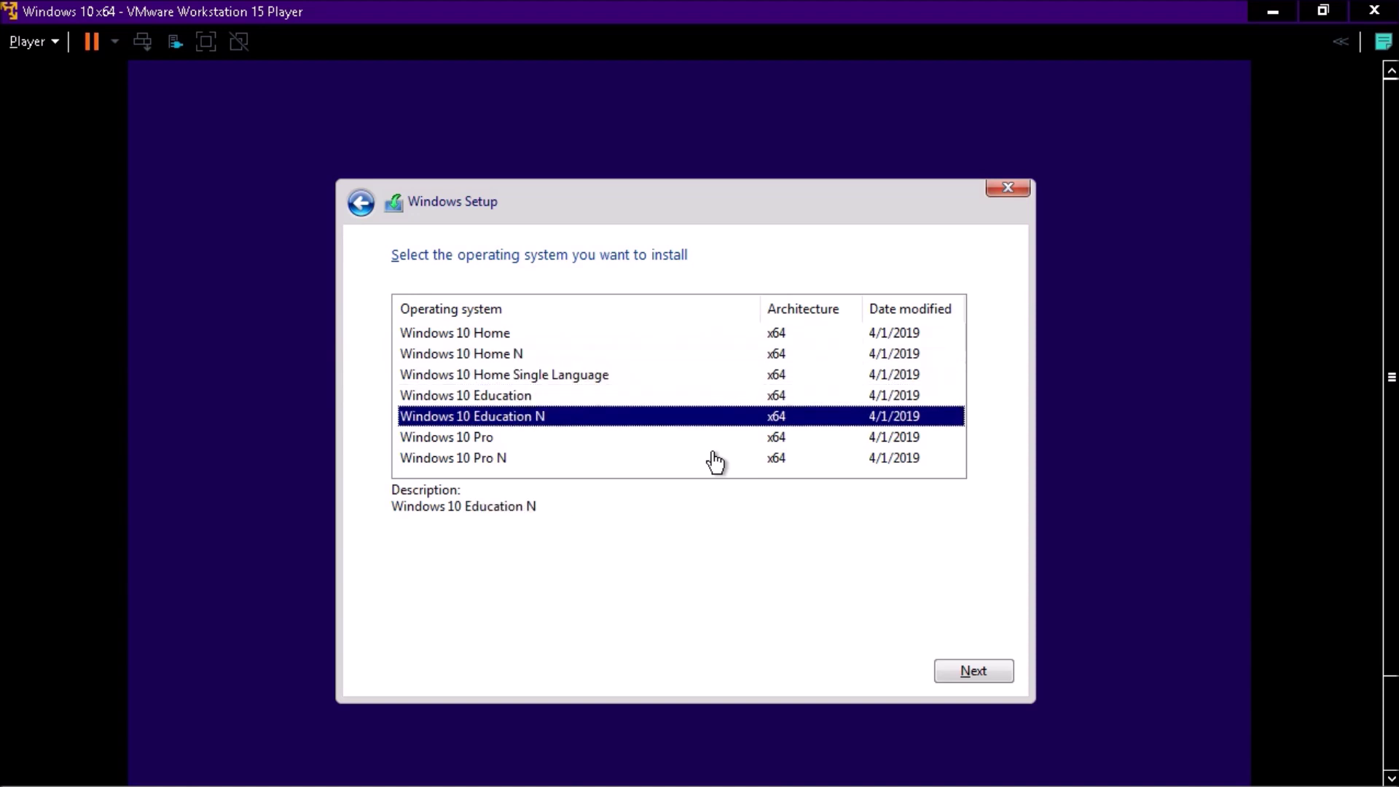
key("Down")
key("Return")
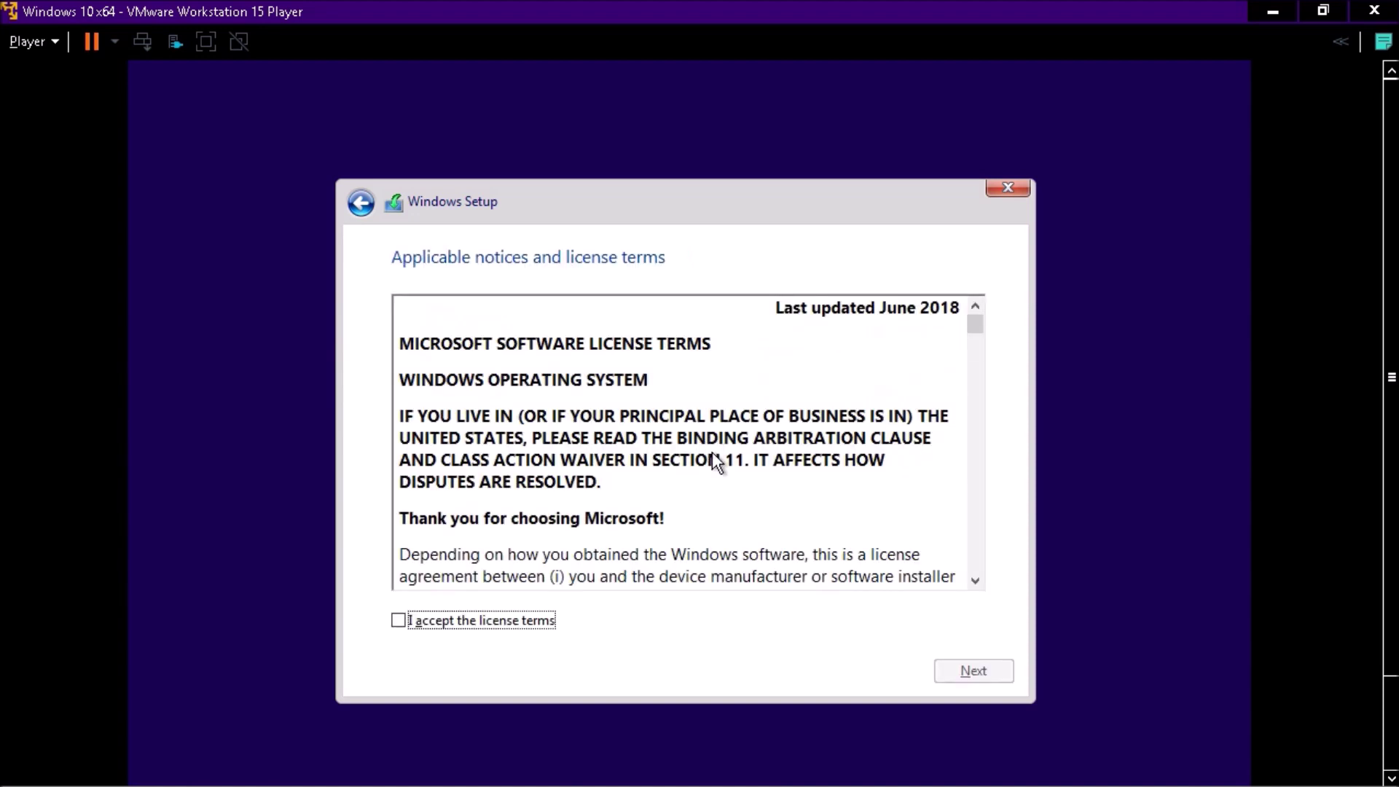
Accept the license terms and start a custom Windows installation on the Drive 0 unallocated space.
key("space")
key("Return")
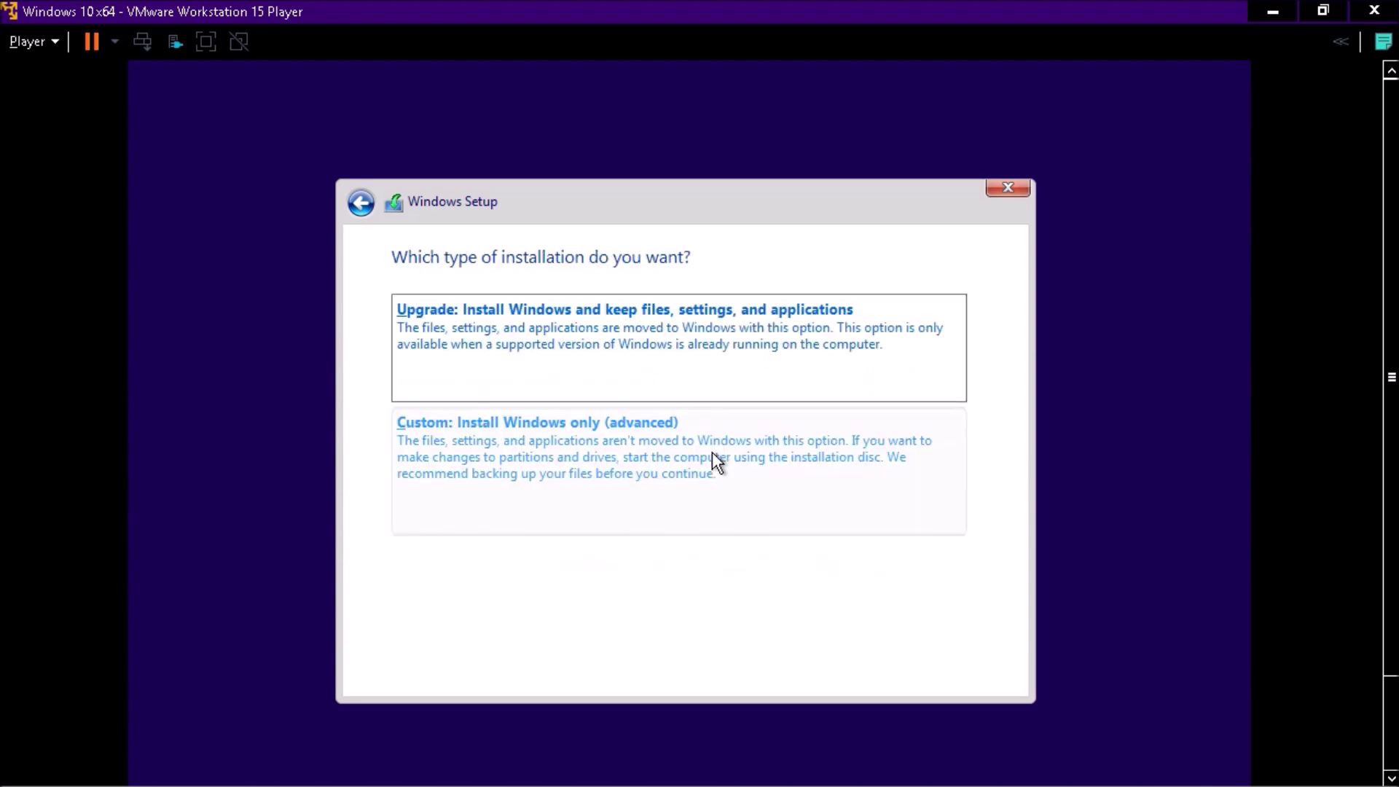
left_click(717, 463)
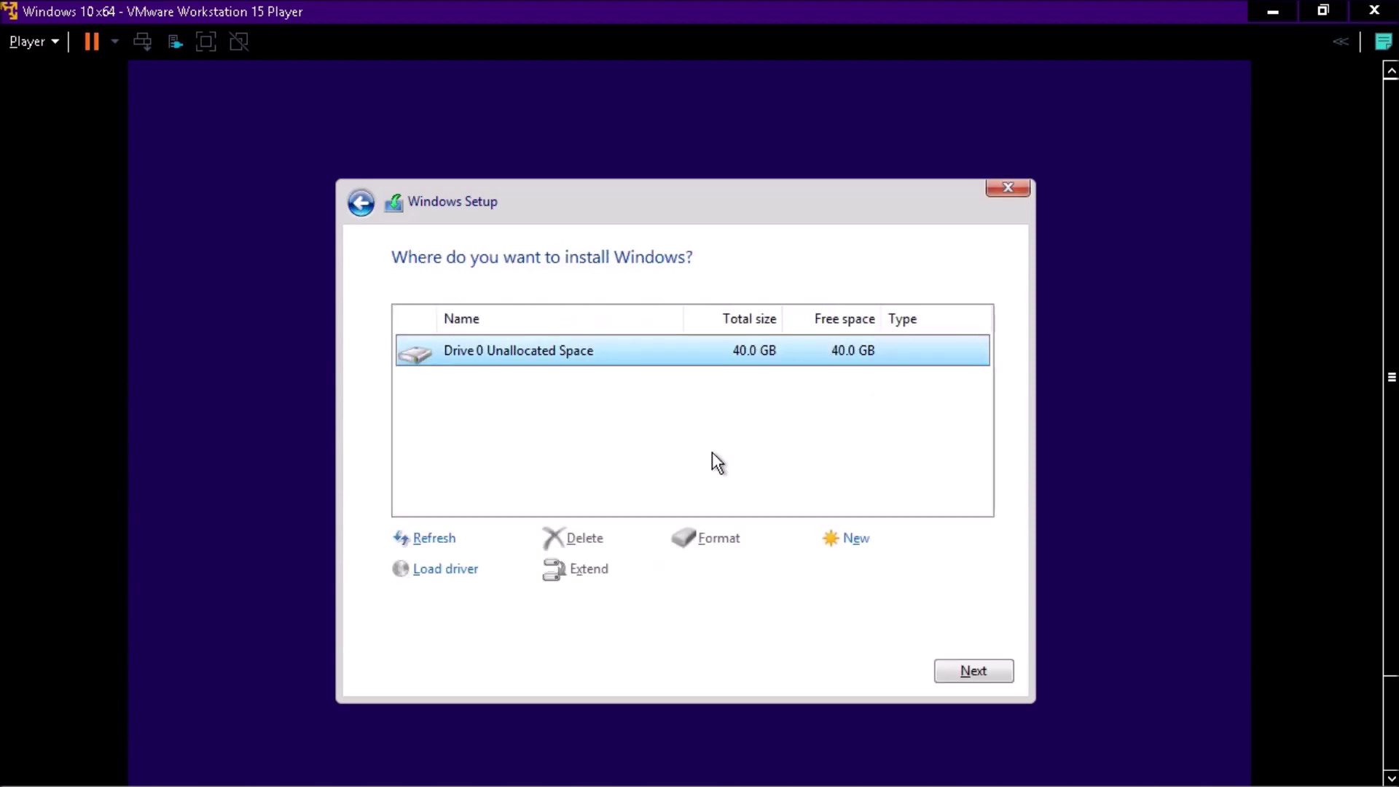
key("Return")
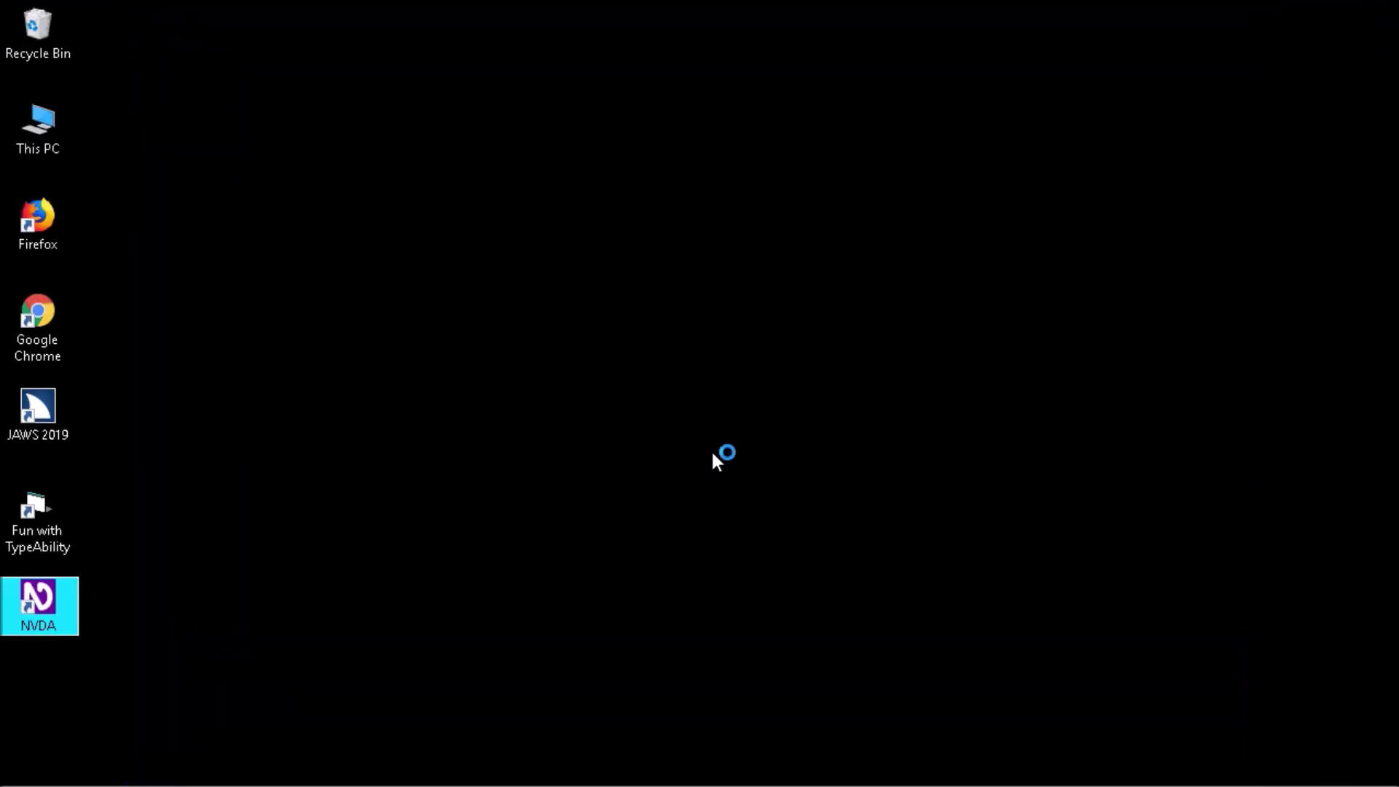
Open NVDA's synthesizer selection and confirm the speech synthesizer.
key("ctrl+Insert+s")
key("Return")
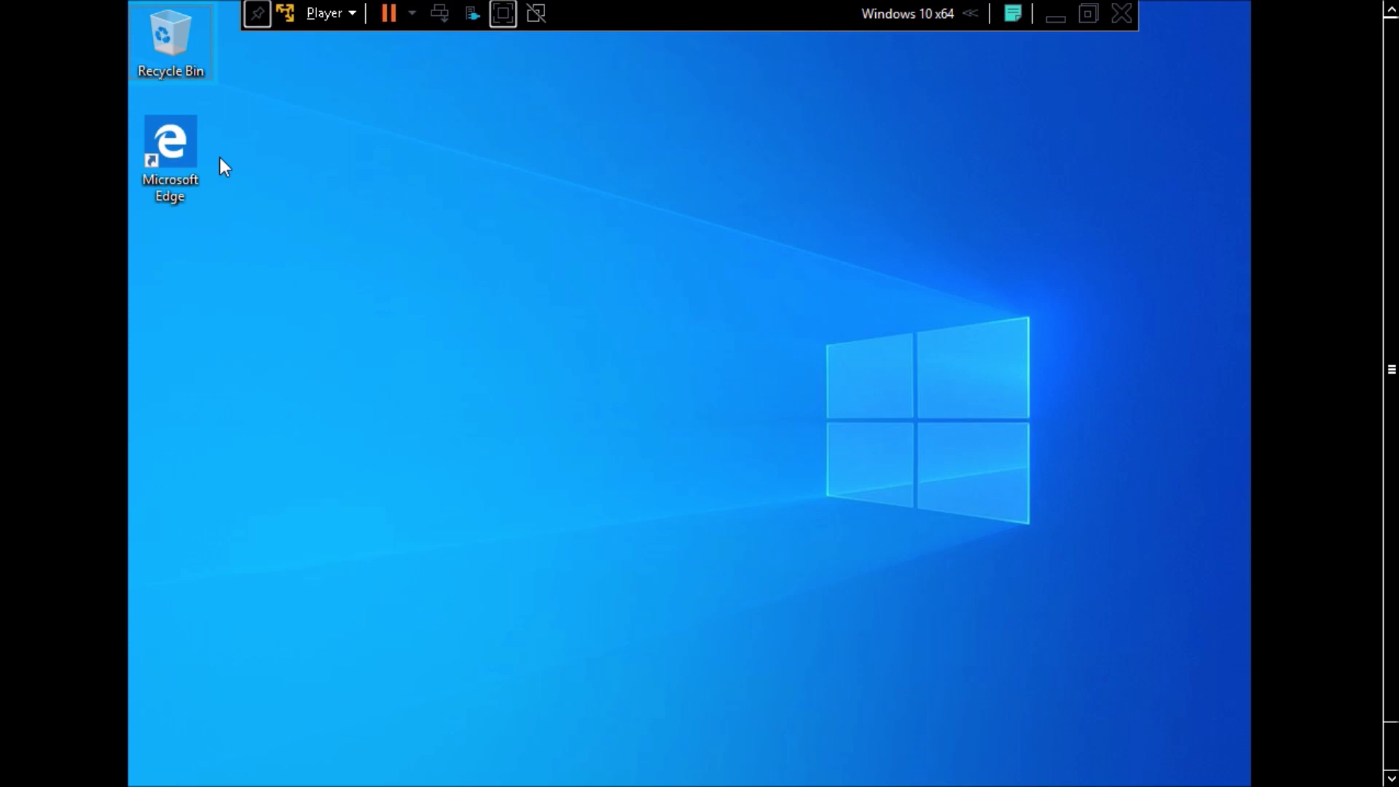
Raise the speaker volume in the Windows 10 virtual machine to maximum and close the volume control.
key("super")
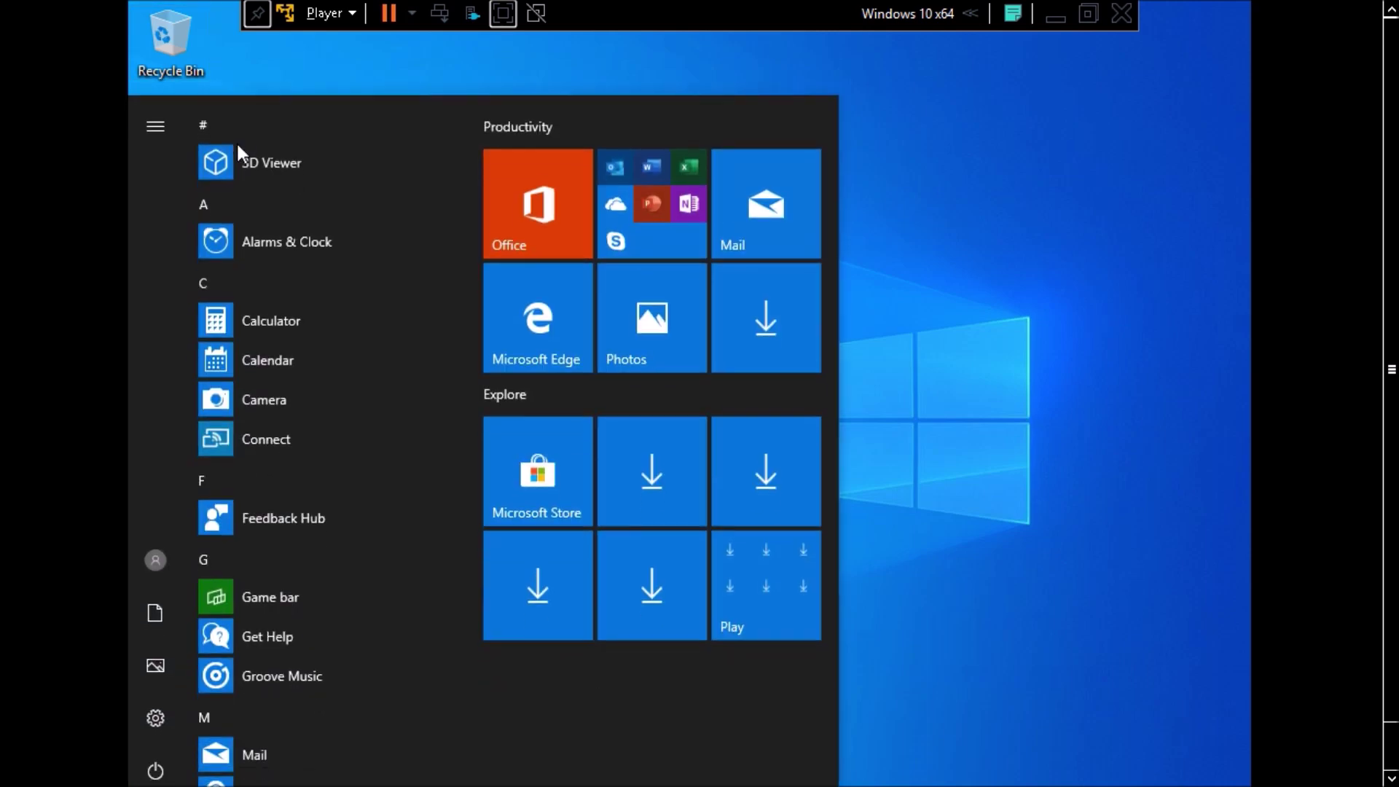
key("super")
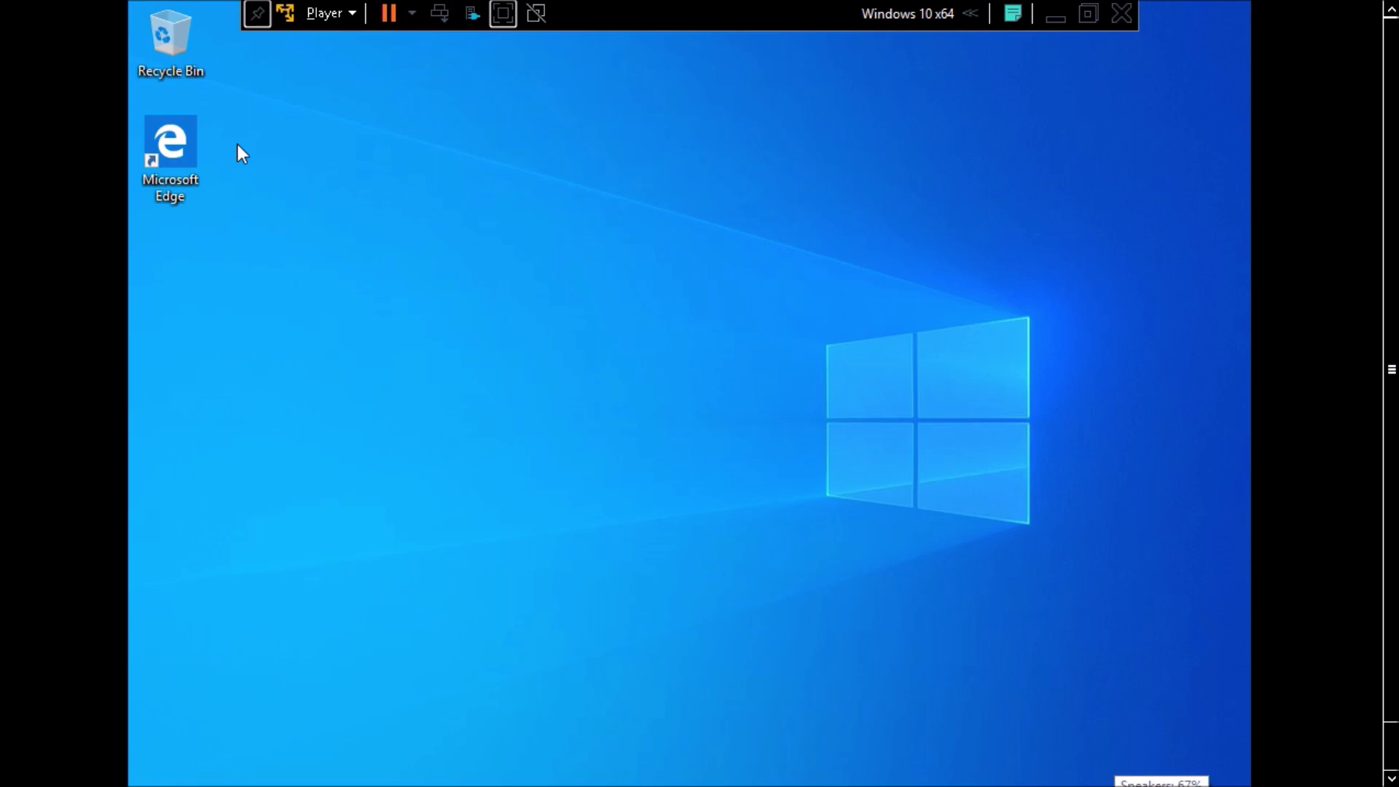
key("Return")
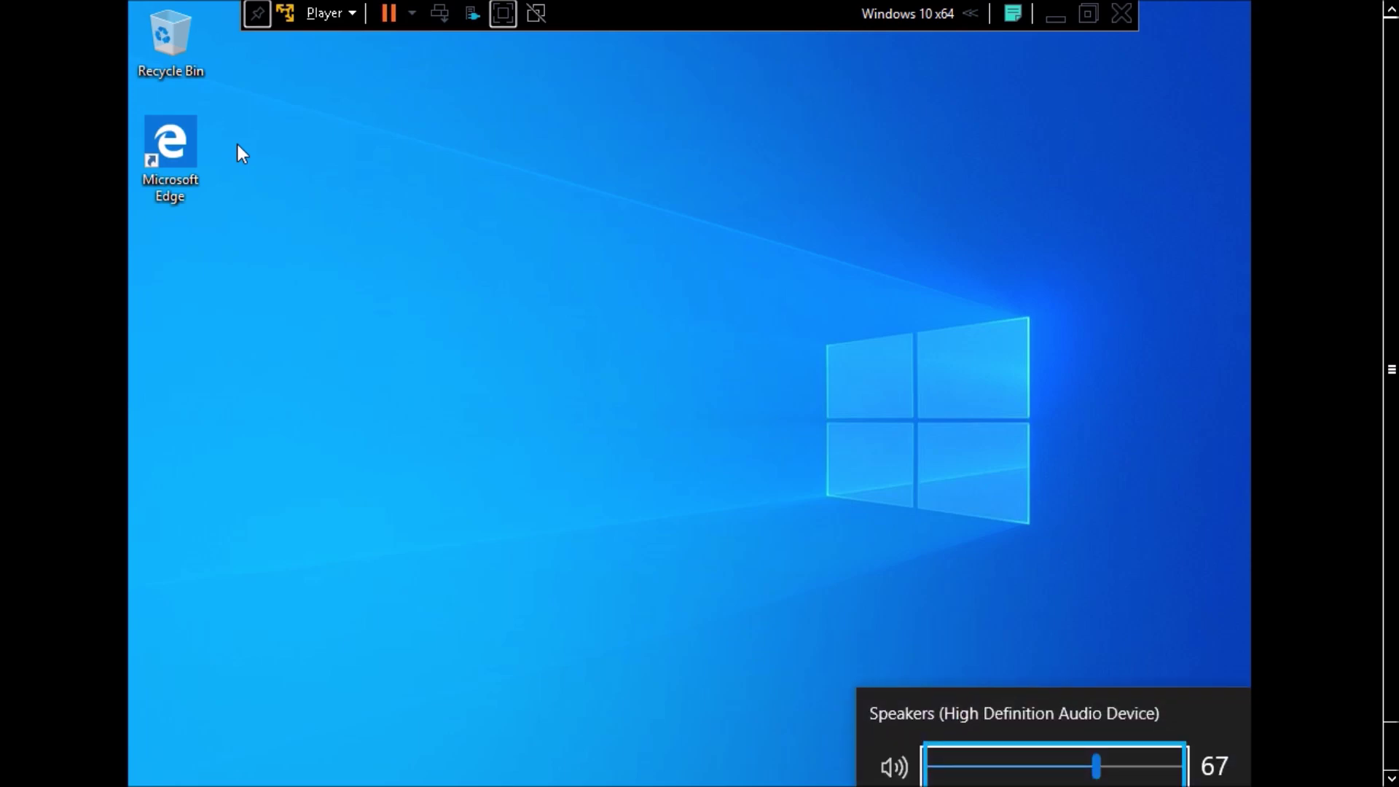
key("End")
key("Escape")
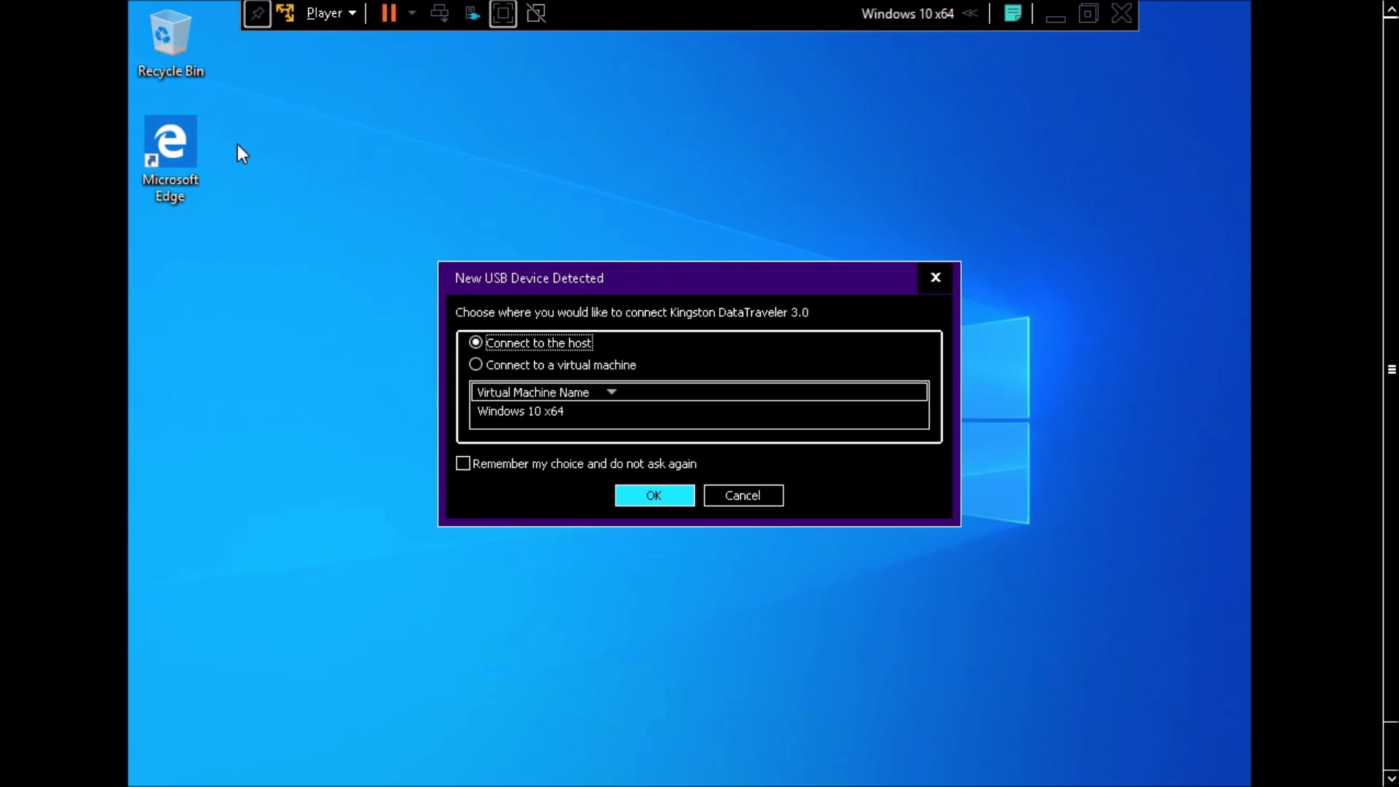
Connect the Kingston DataTraveler 3.0 USB drive to the Windows 10 x64 virtual machine instead of the host.
key("Down")
key("Tab")
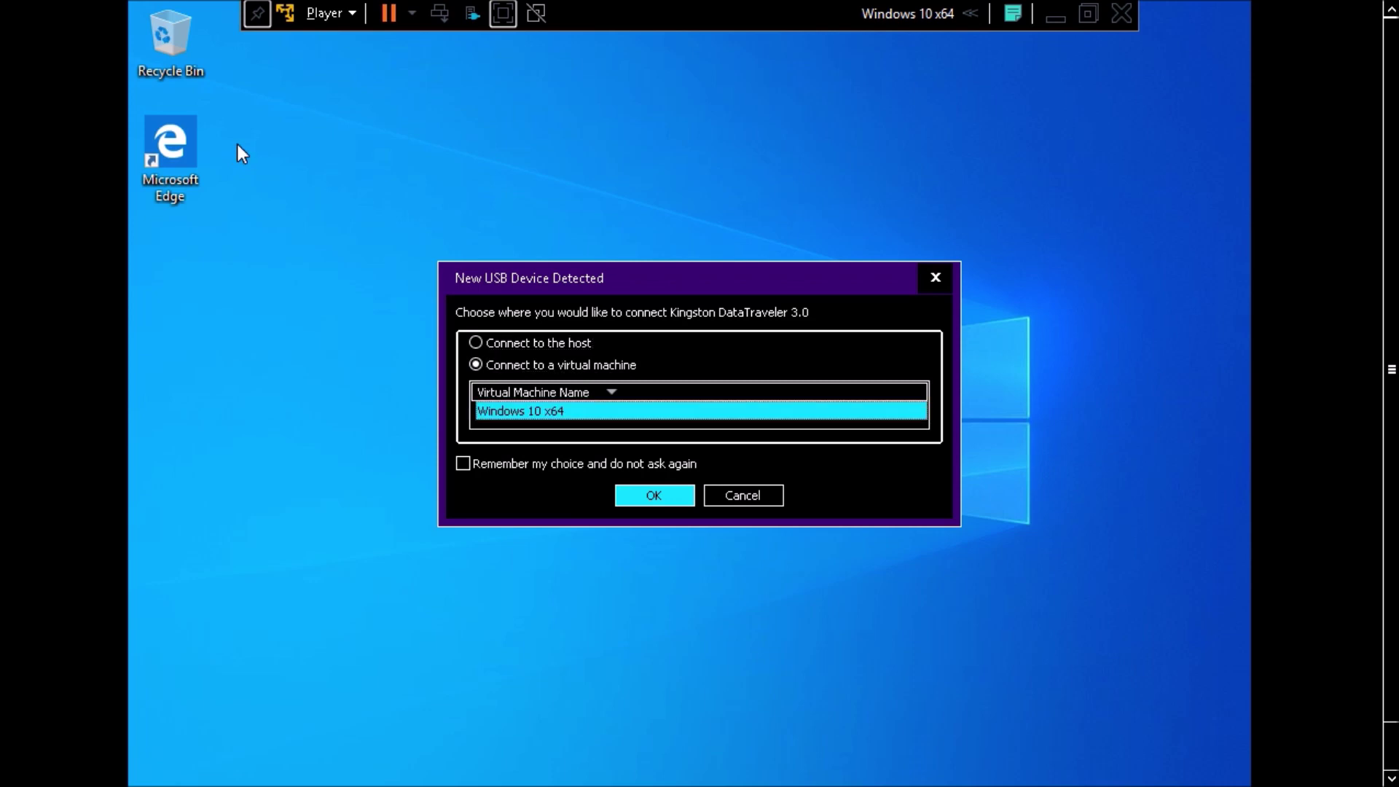
key("Tab")
key("Tab")
key("Return")
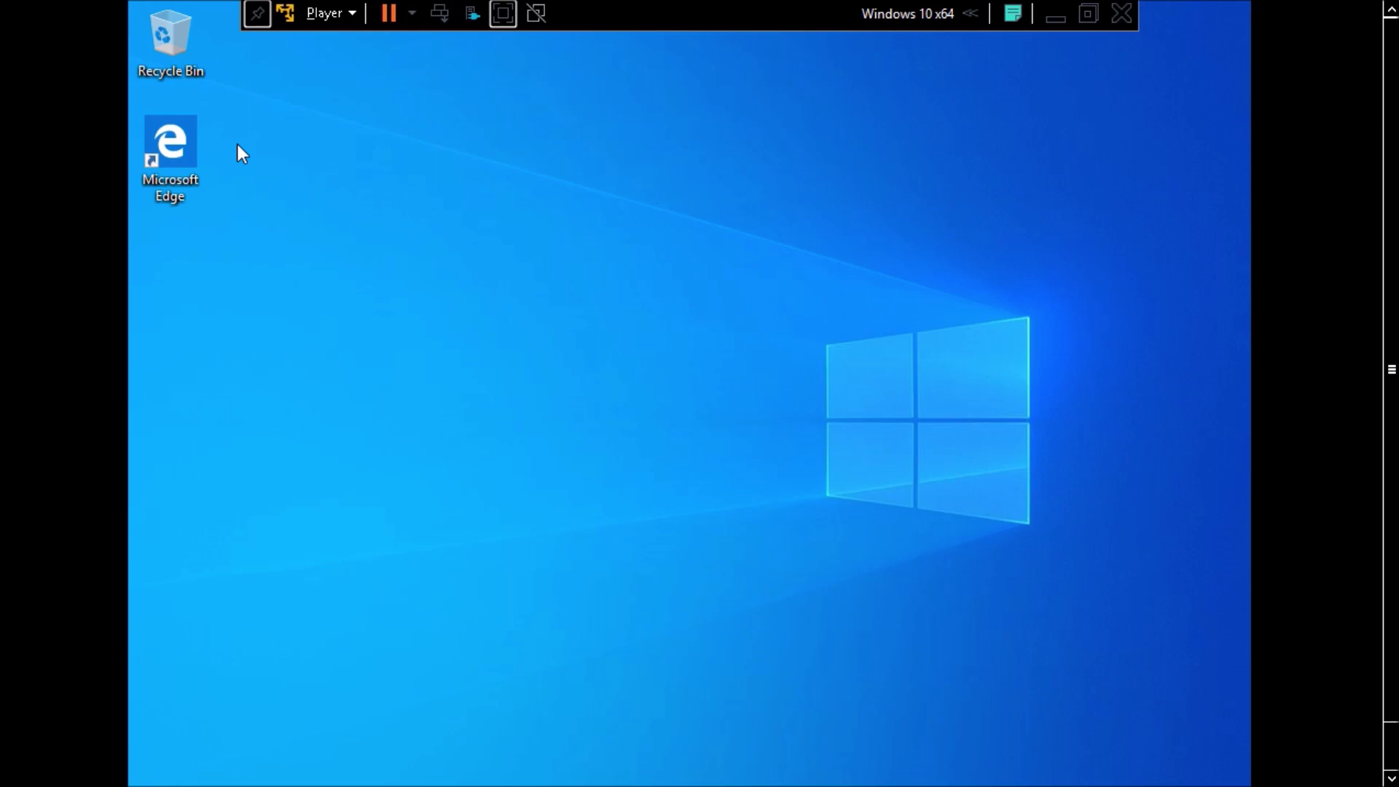
Open File Explorer in the virtual machine and collapse the Recent files group in Quick access.
key("super+v")
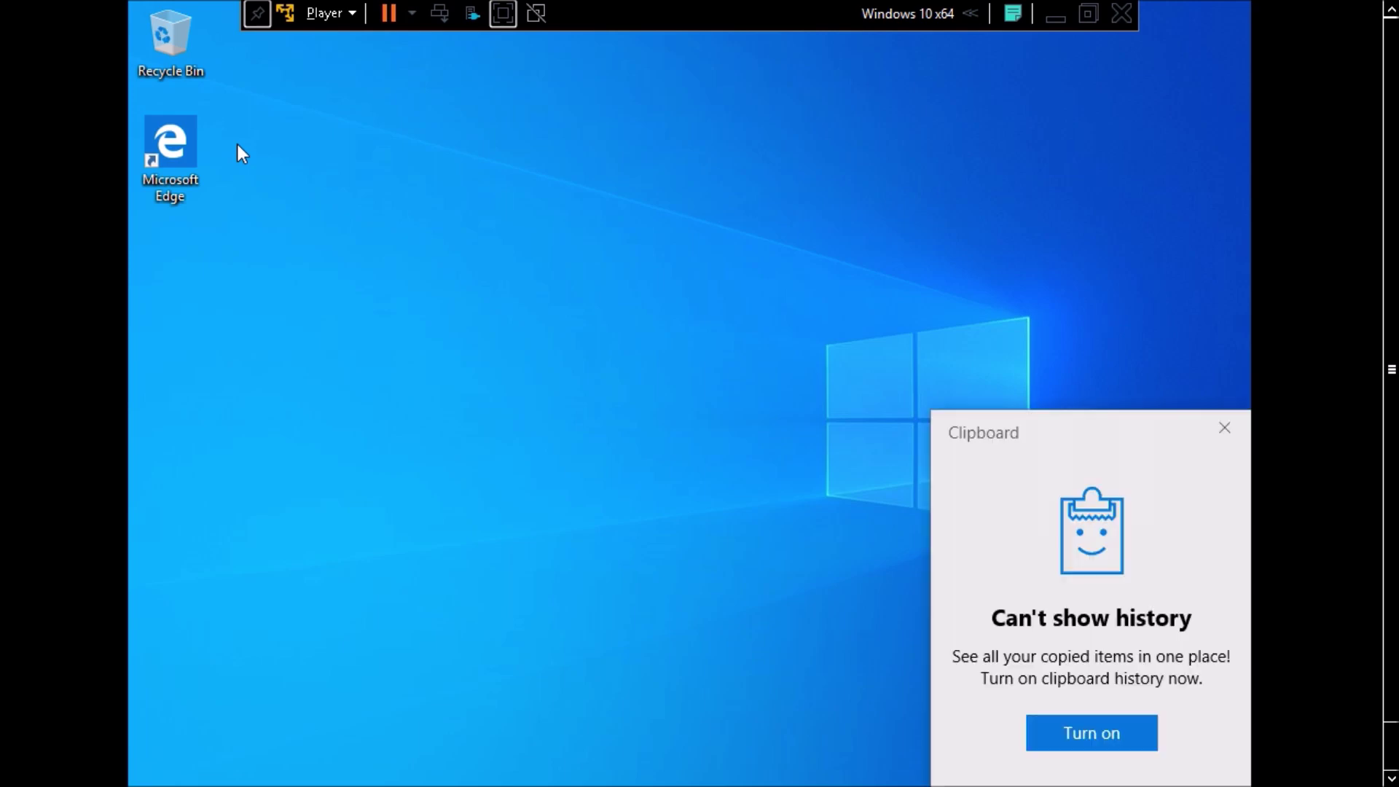
key("Escape")
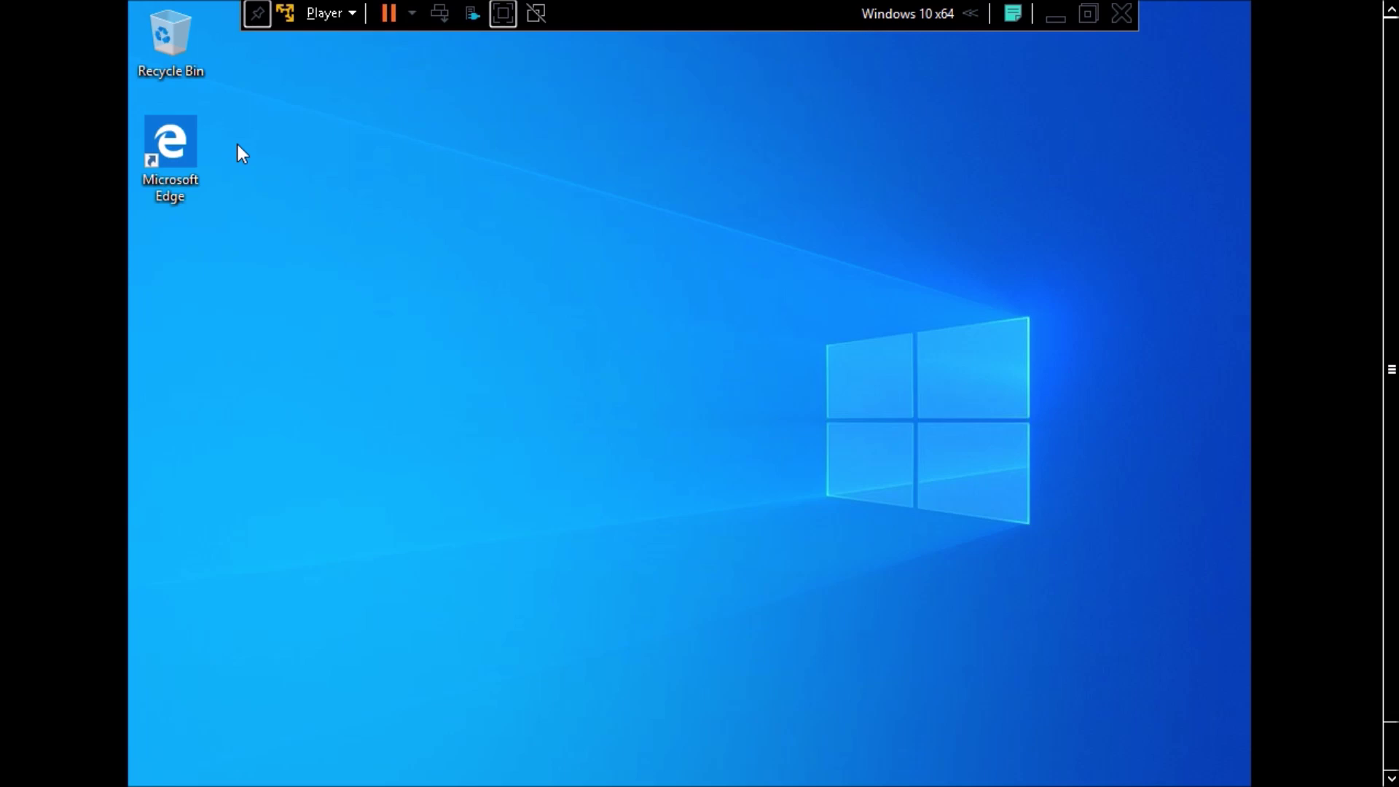
key("super+e")
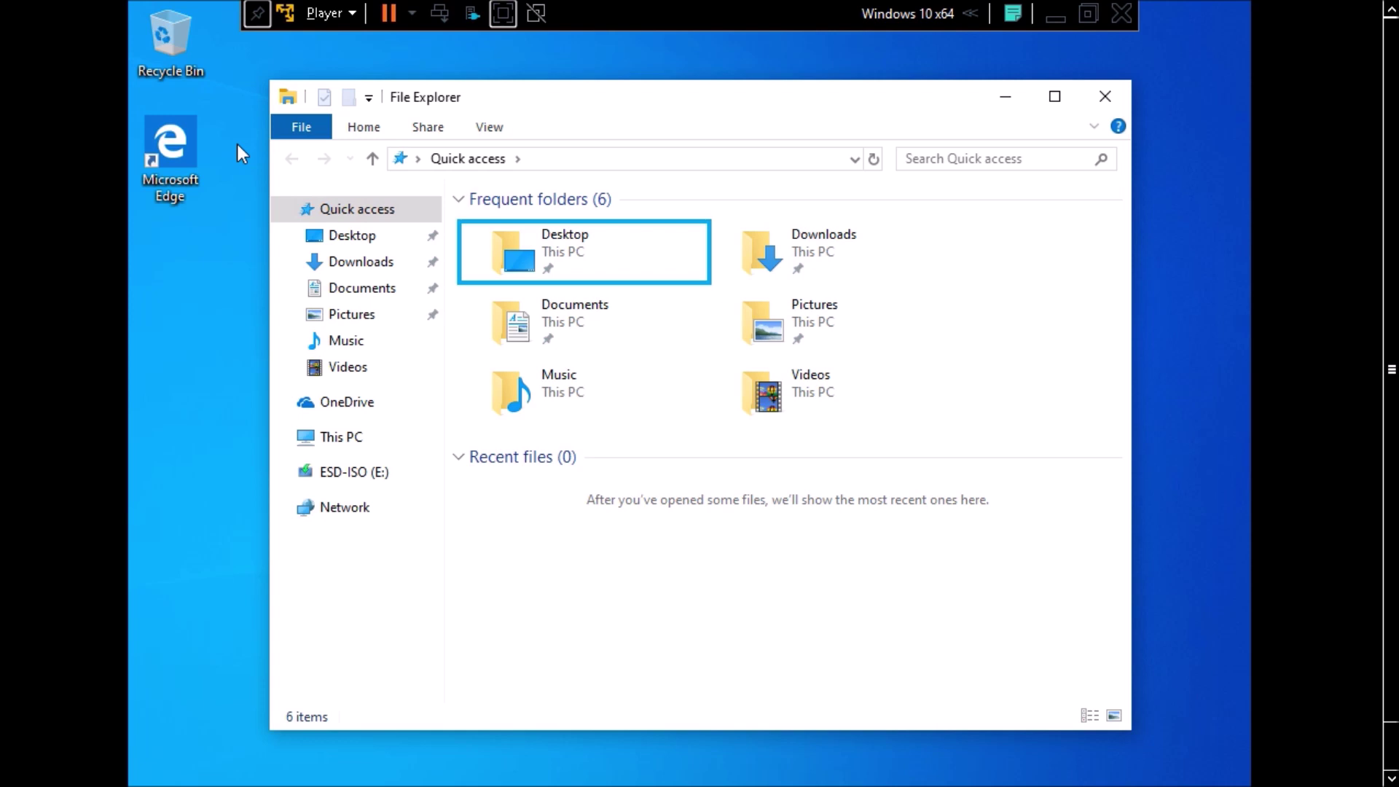
key("Tab")
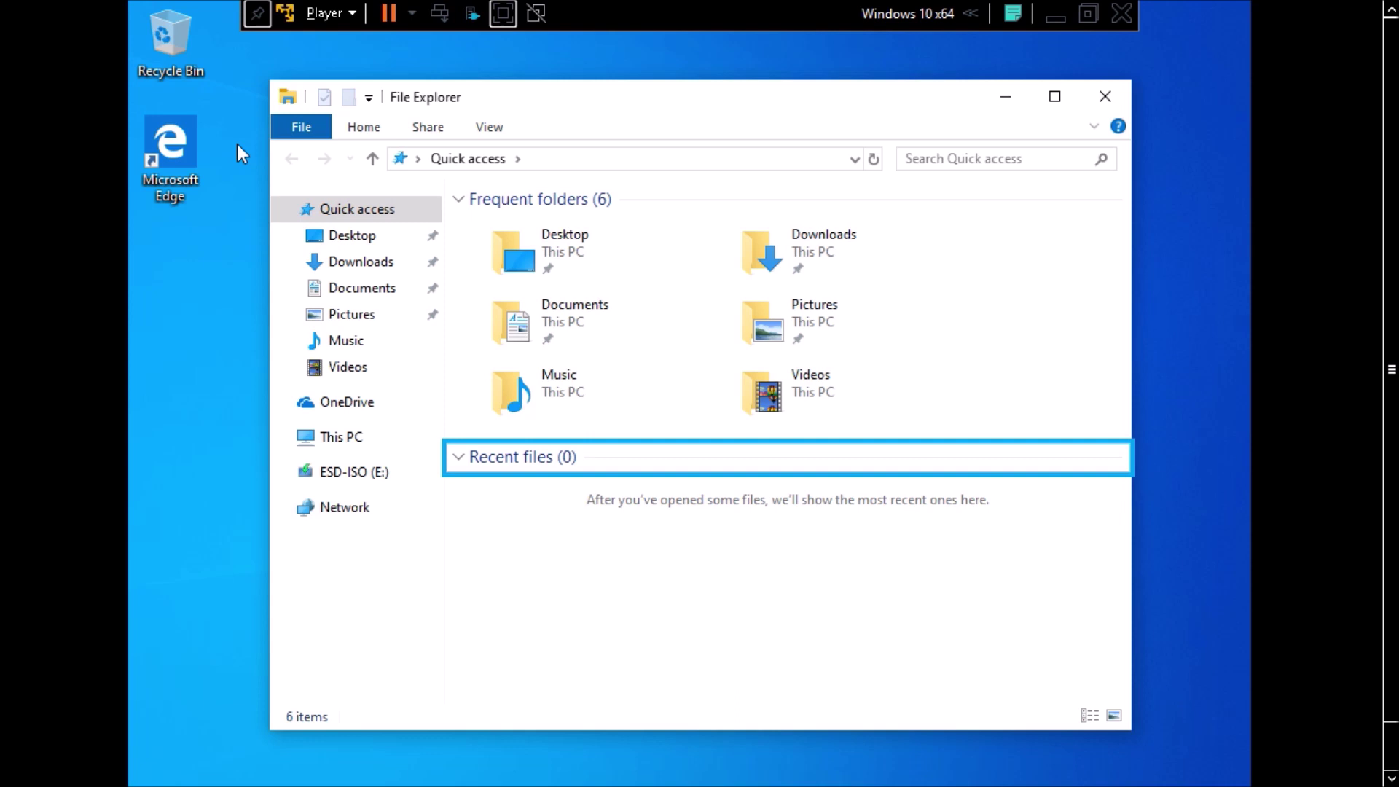
key("Left")
key("Up")
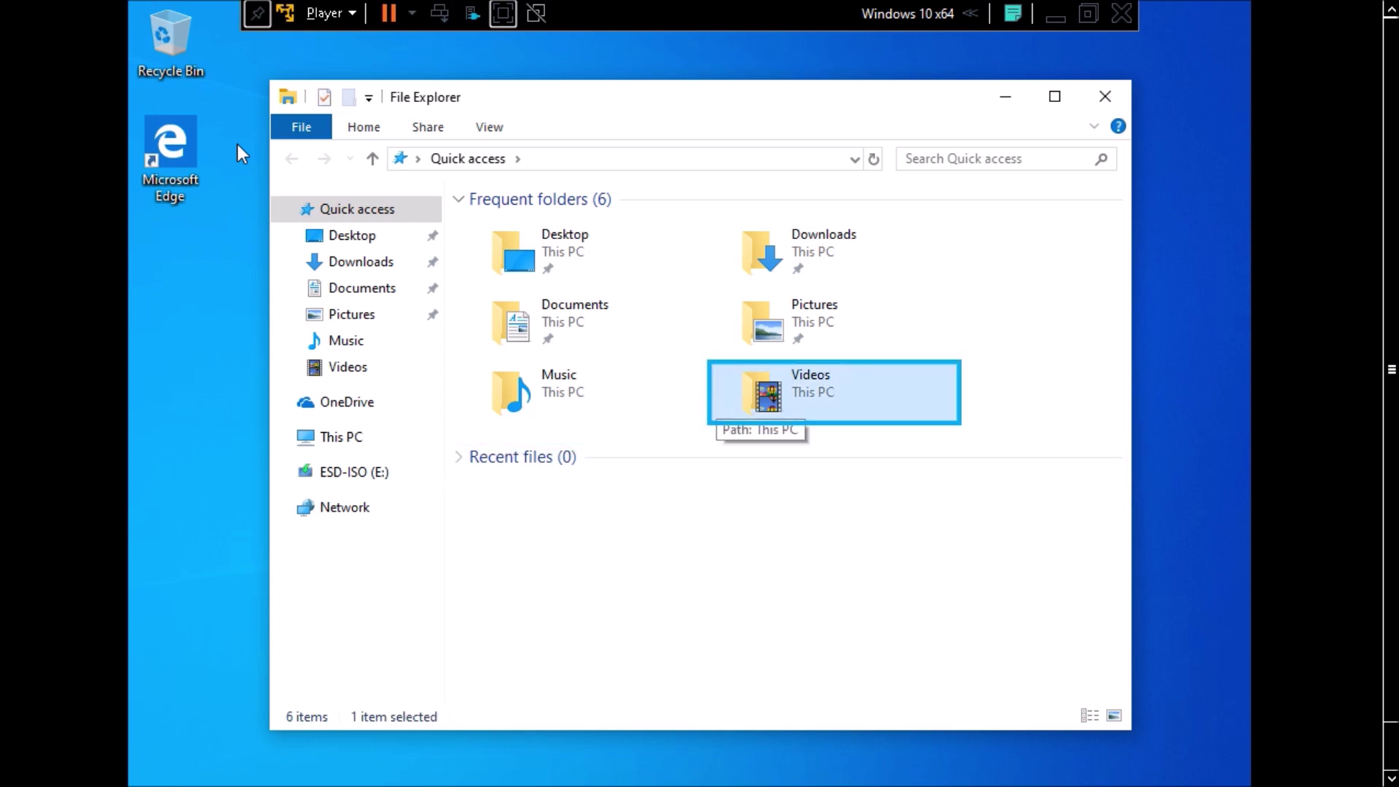
key("Left")
key("Left")
key("Left")
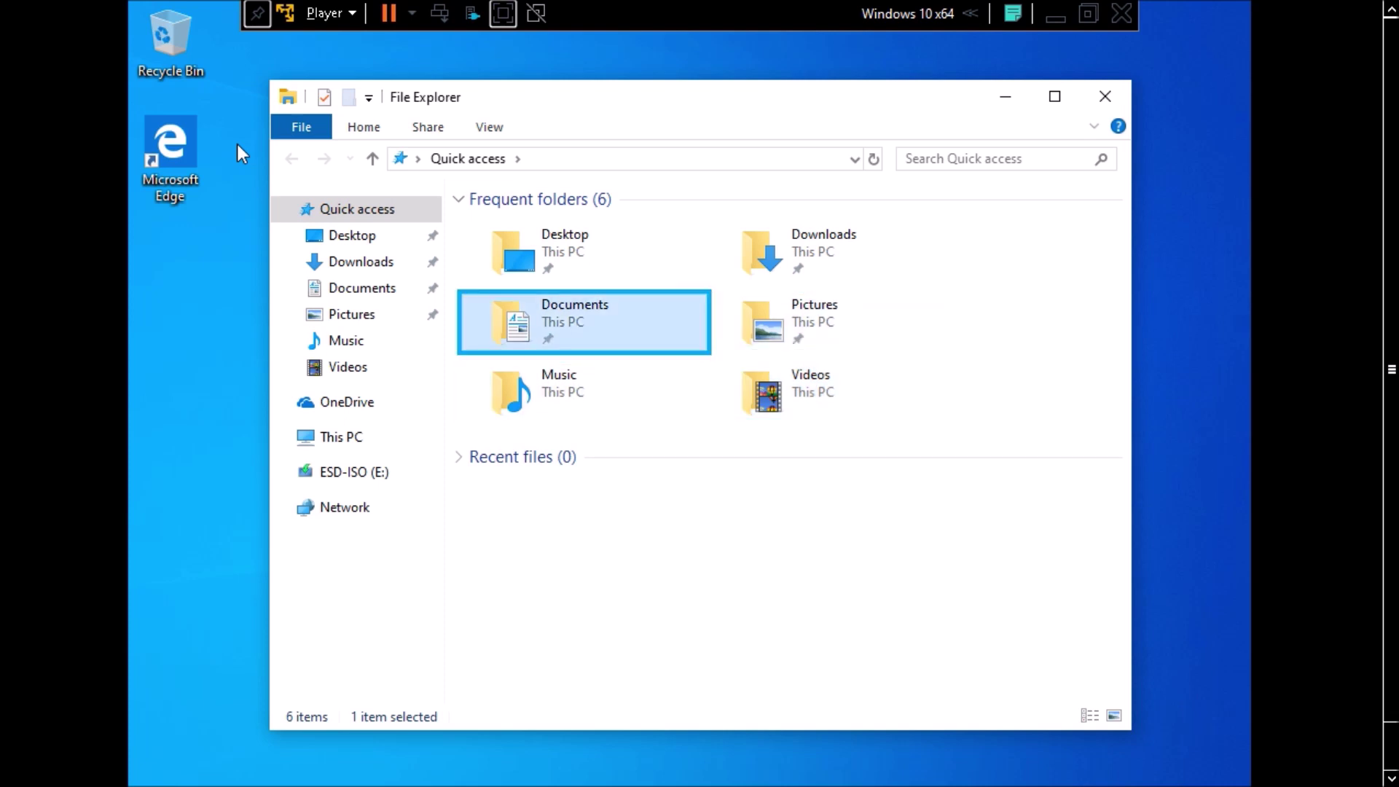
Look through the frequent folders in a maximized File Explorer, expand the Recent files group and close the window.
key("super+Up")
key("Left")
key("Left")
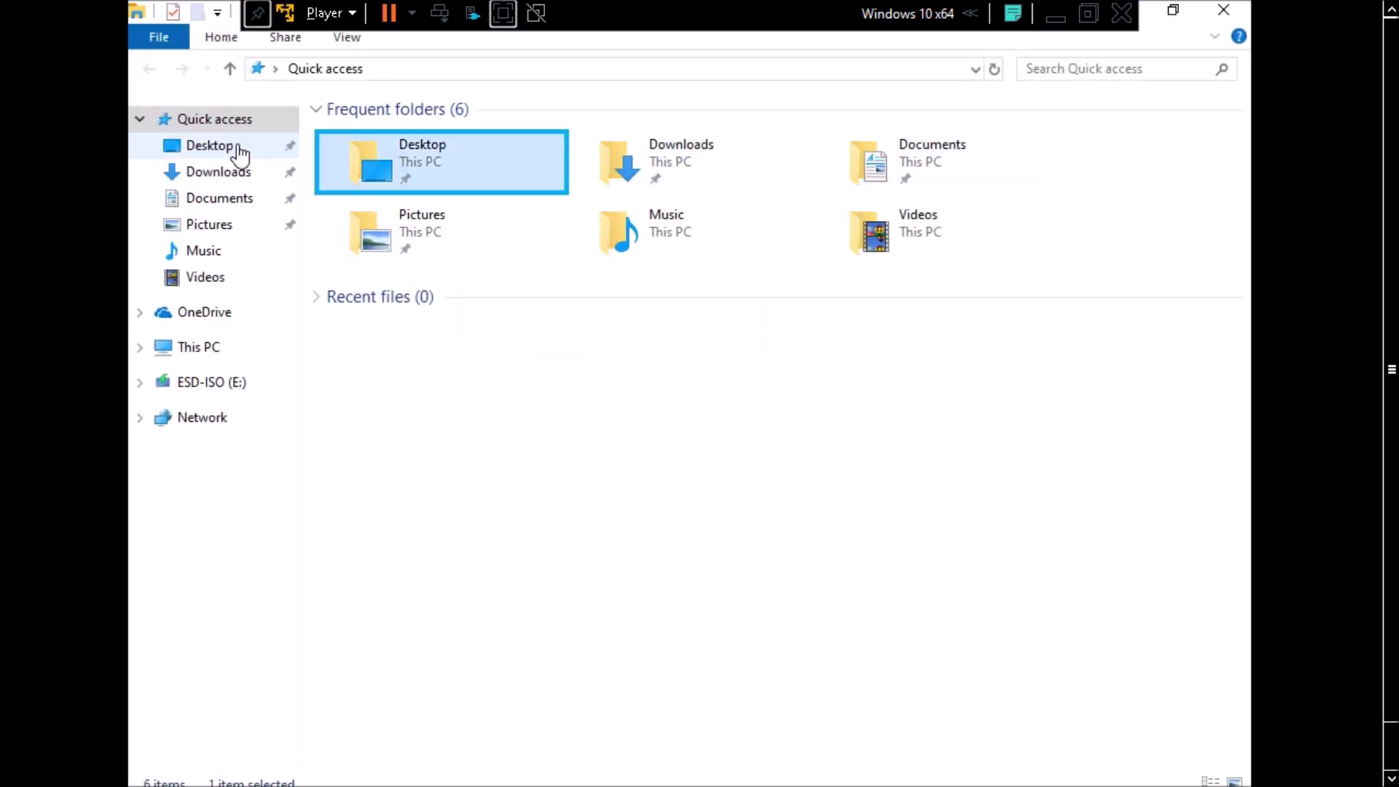
key("Right")
key("Right")
key("Right")
key("Right")
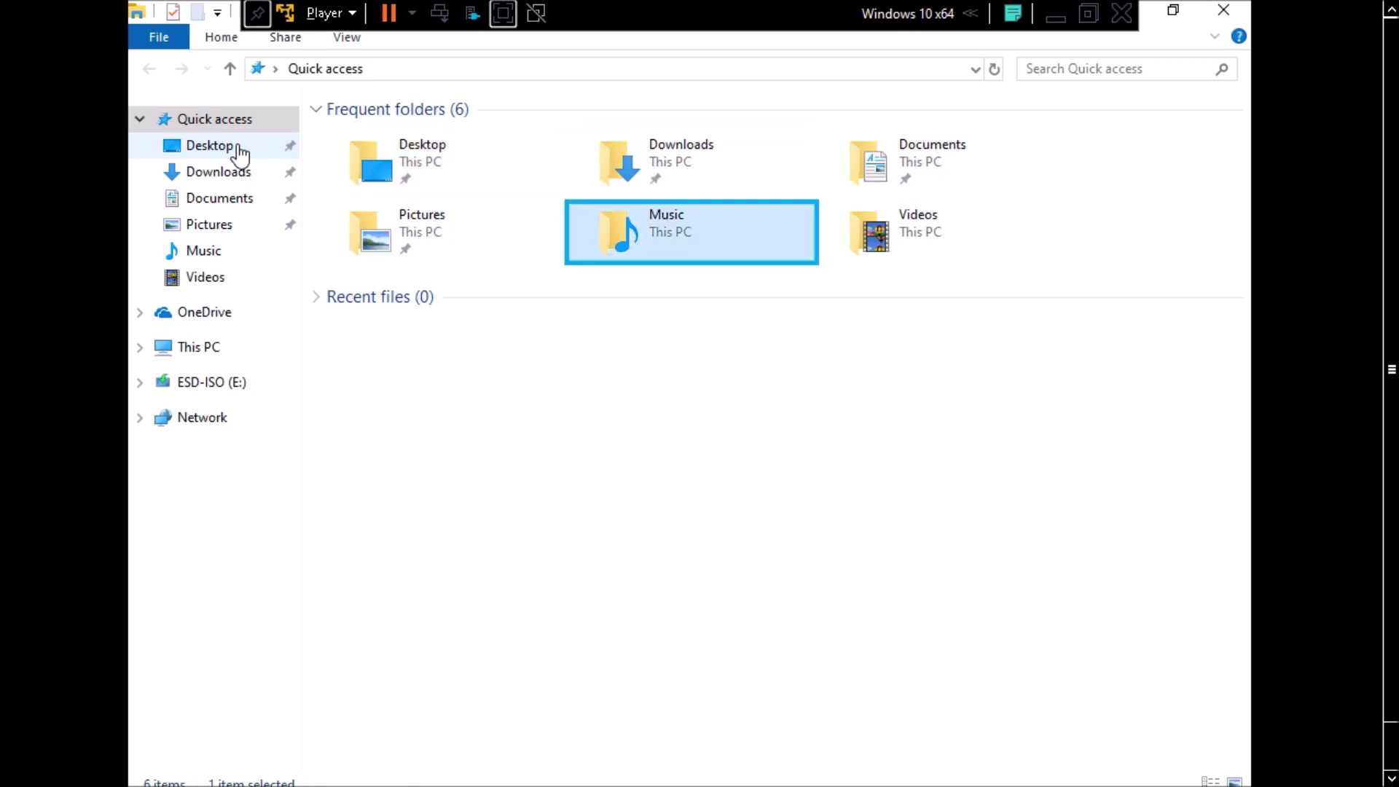
key("Right")
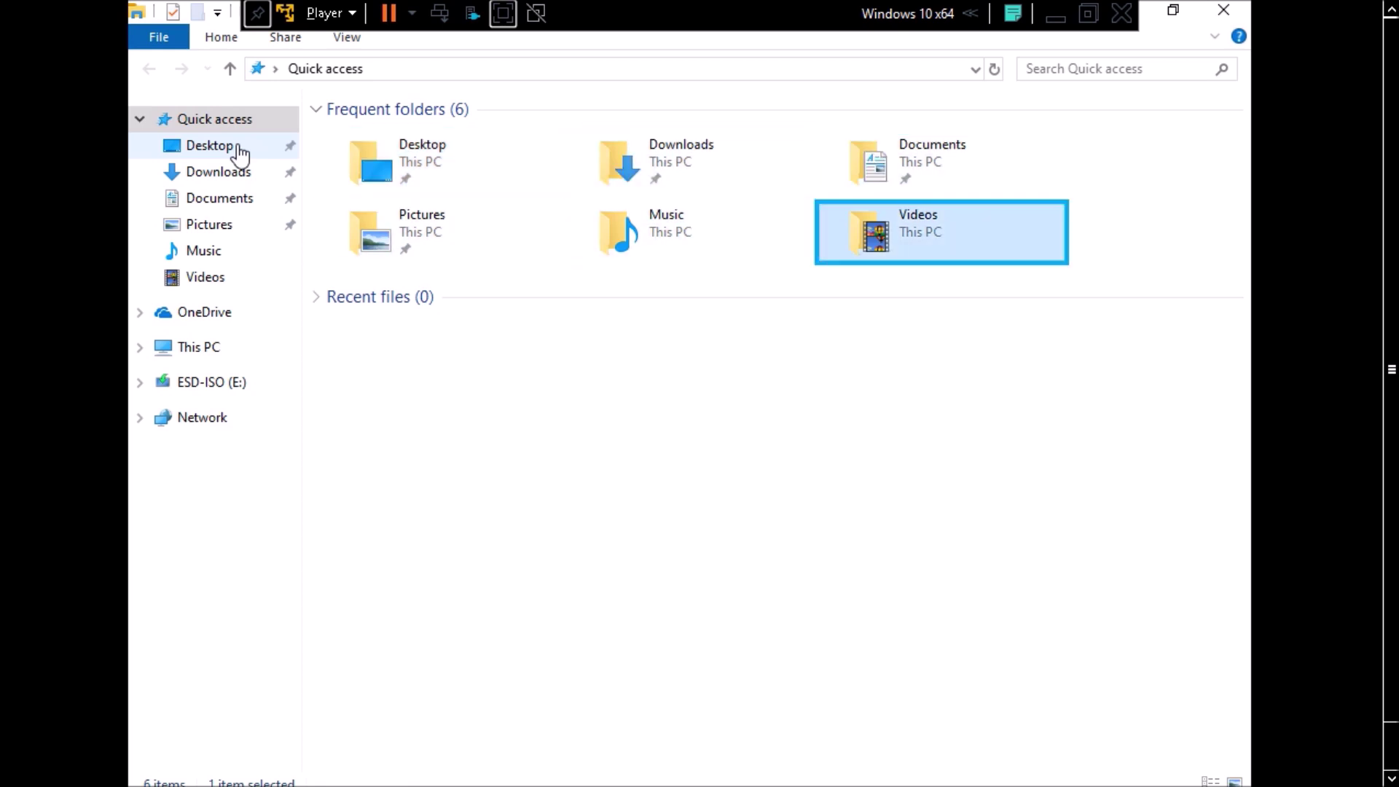
key("Right")
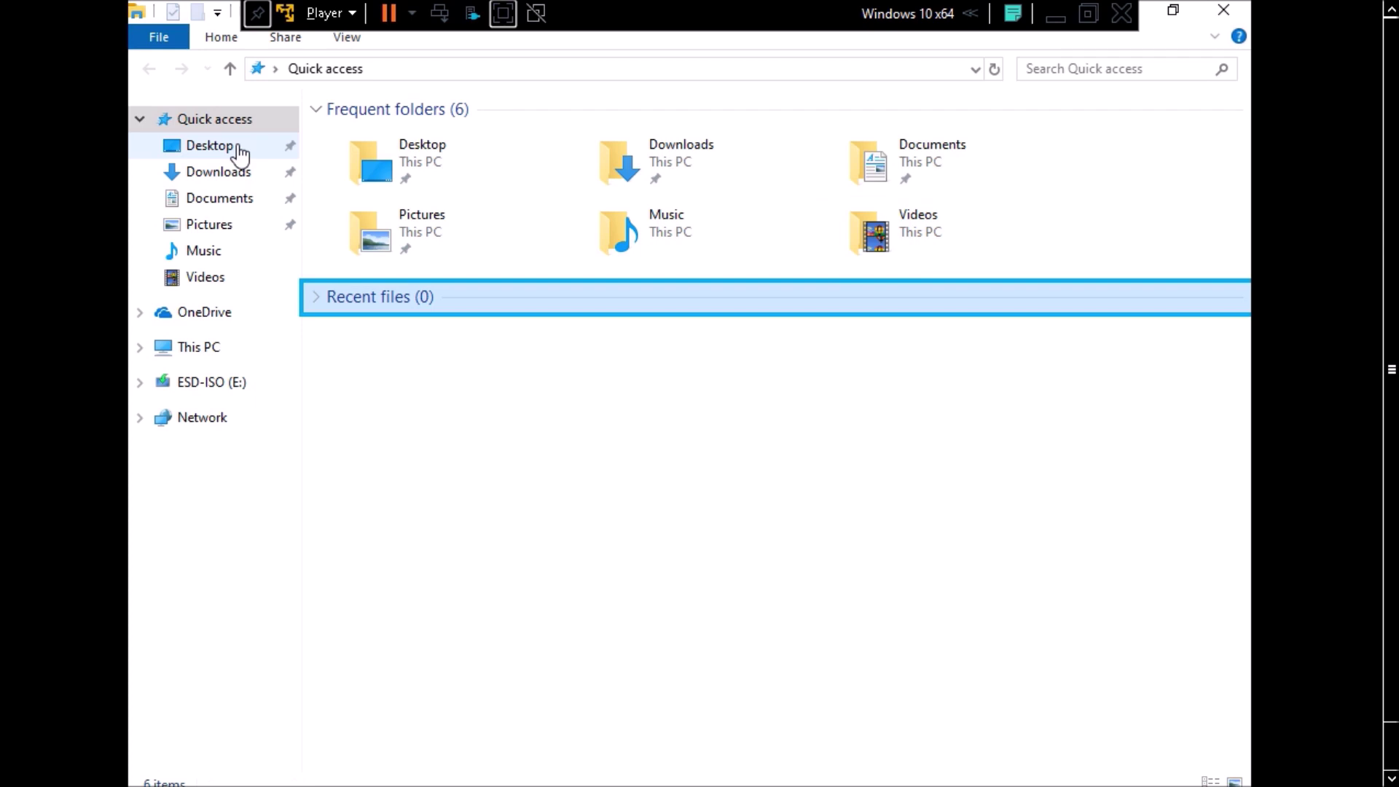
key("Right")
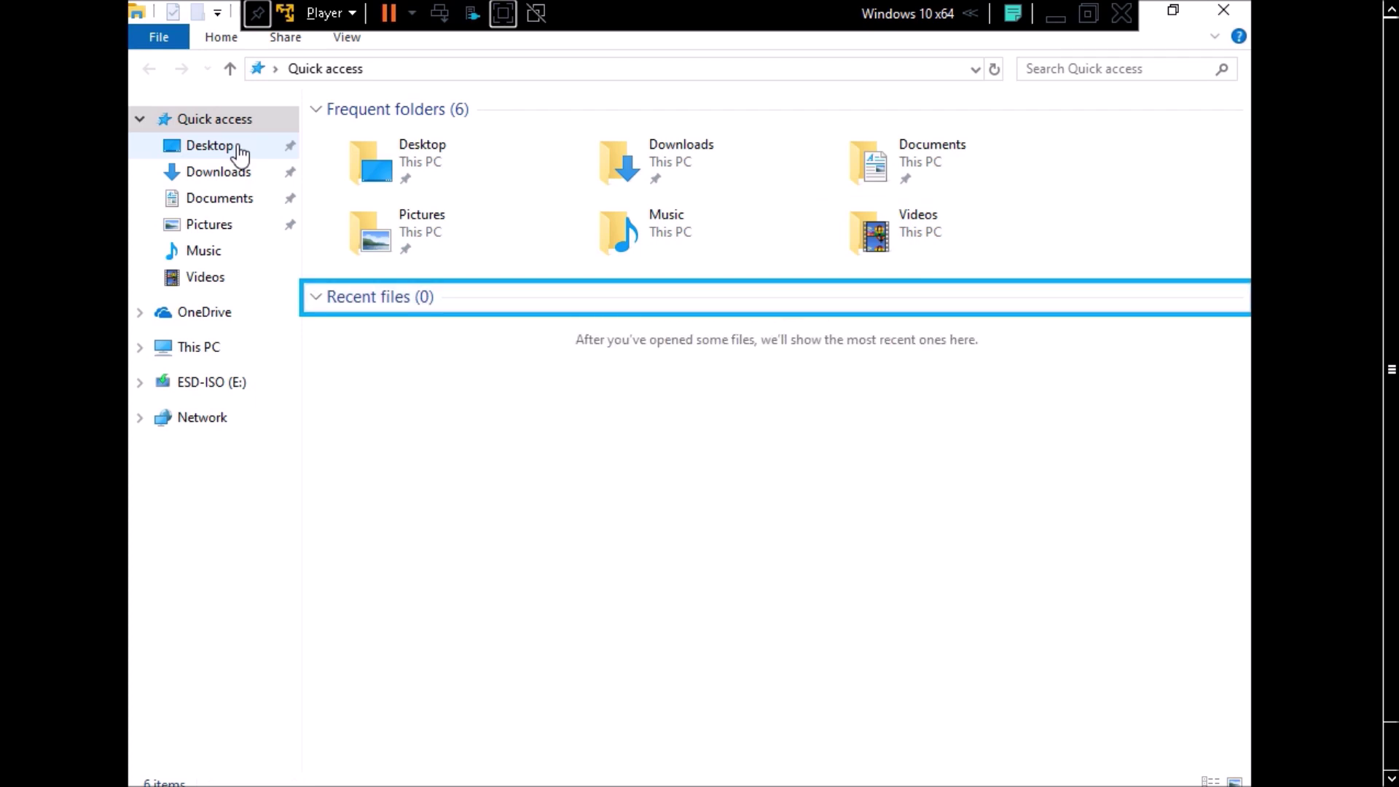
key("Left")
key("Right")
key("alt+F4")
Open drive E:\ through the Run dialog and look through the files on it.
key("super+r")
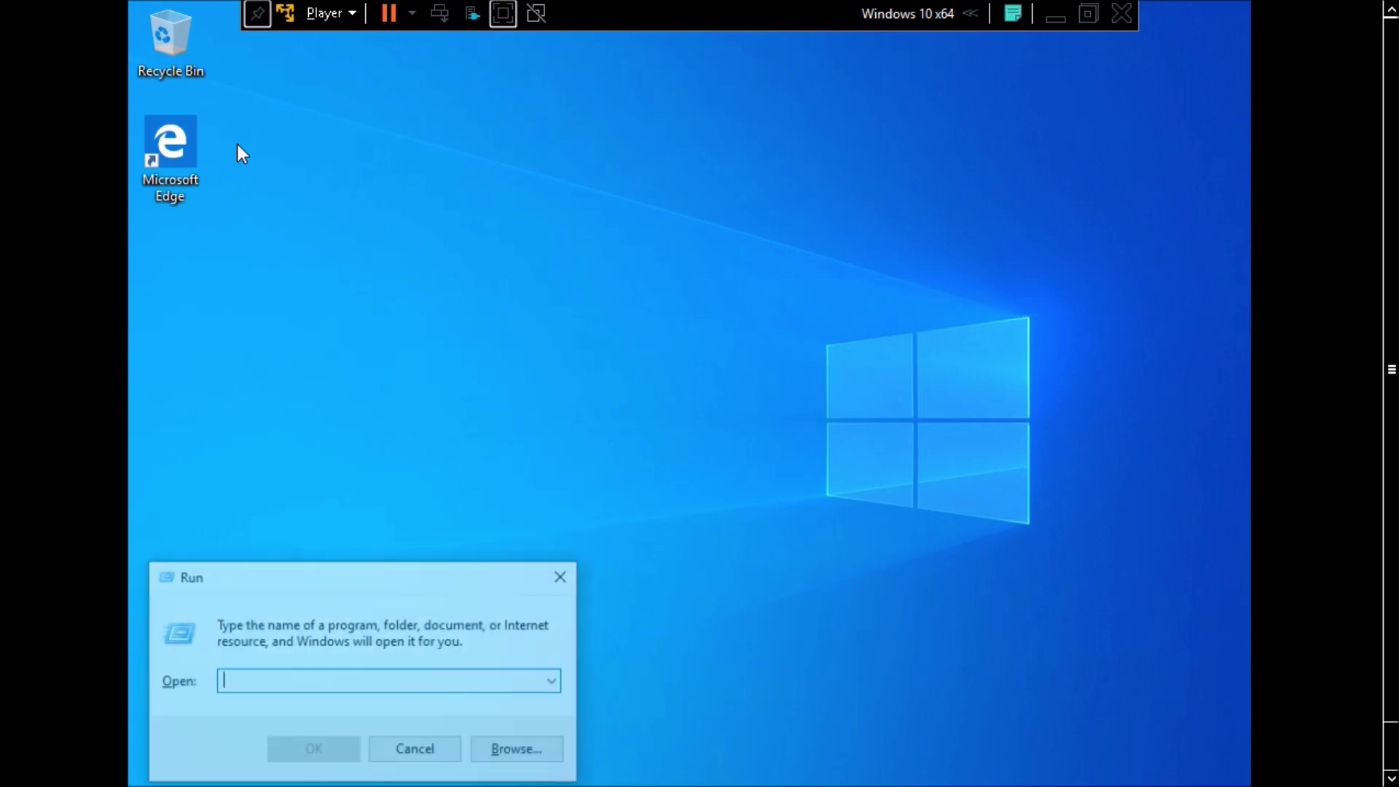
type("c")
type(":\\")
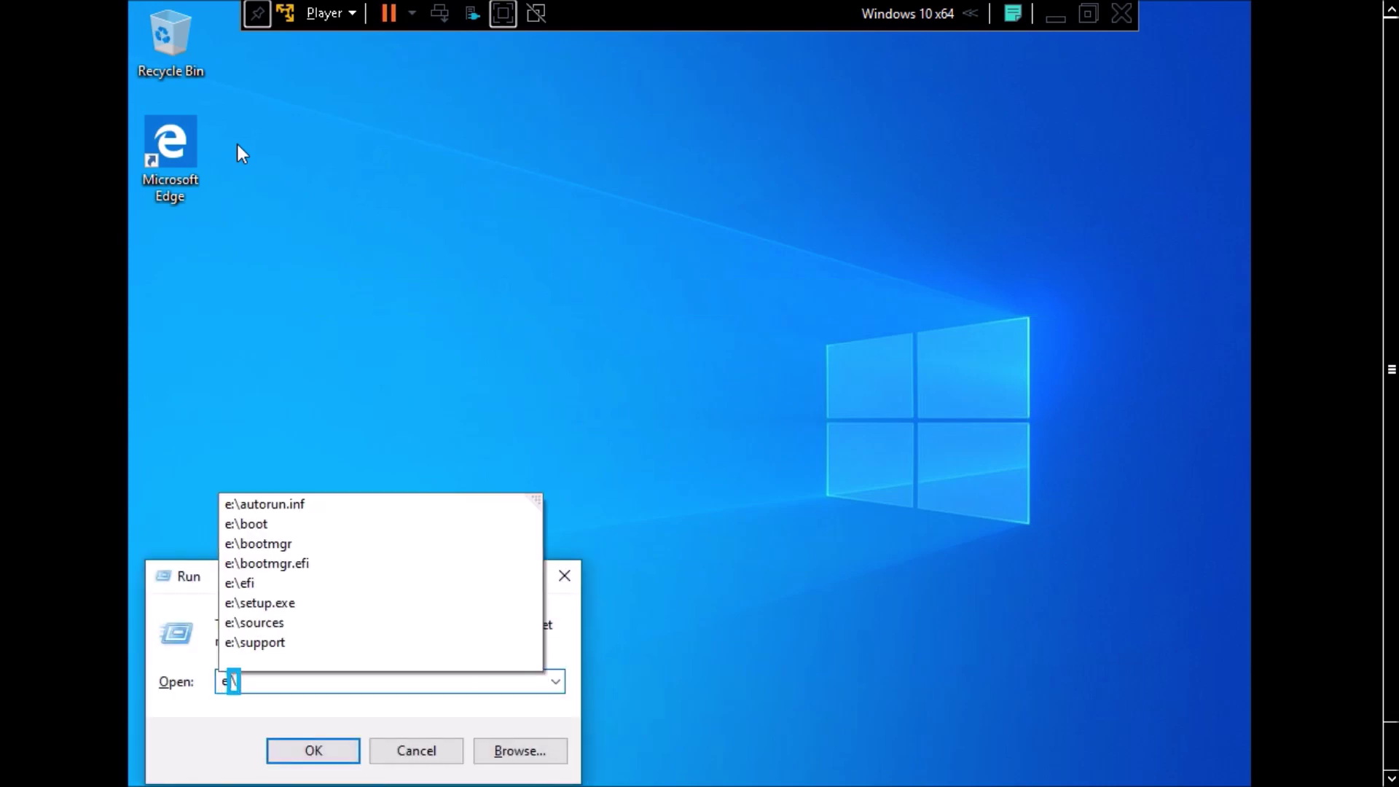
key("Return")
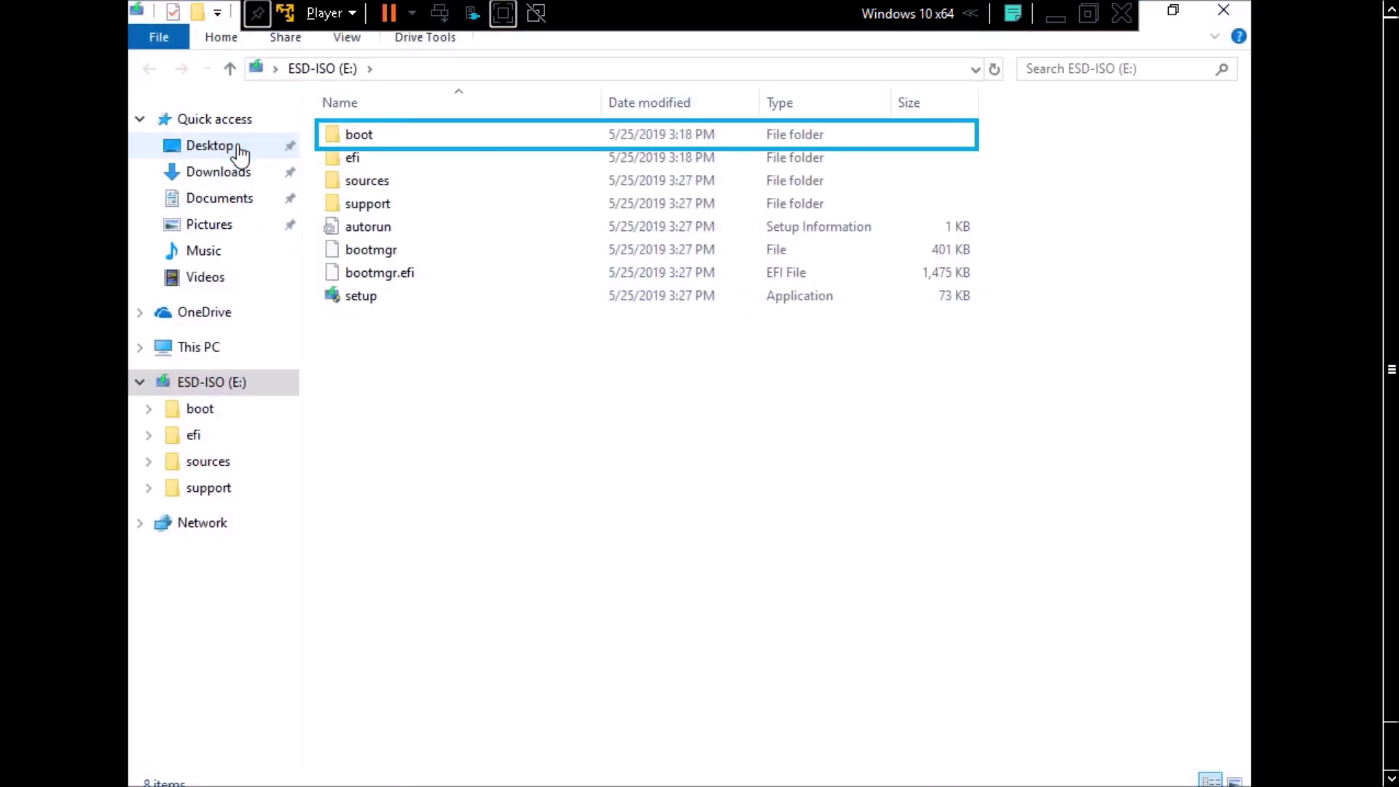
key("Down")
key("Up")
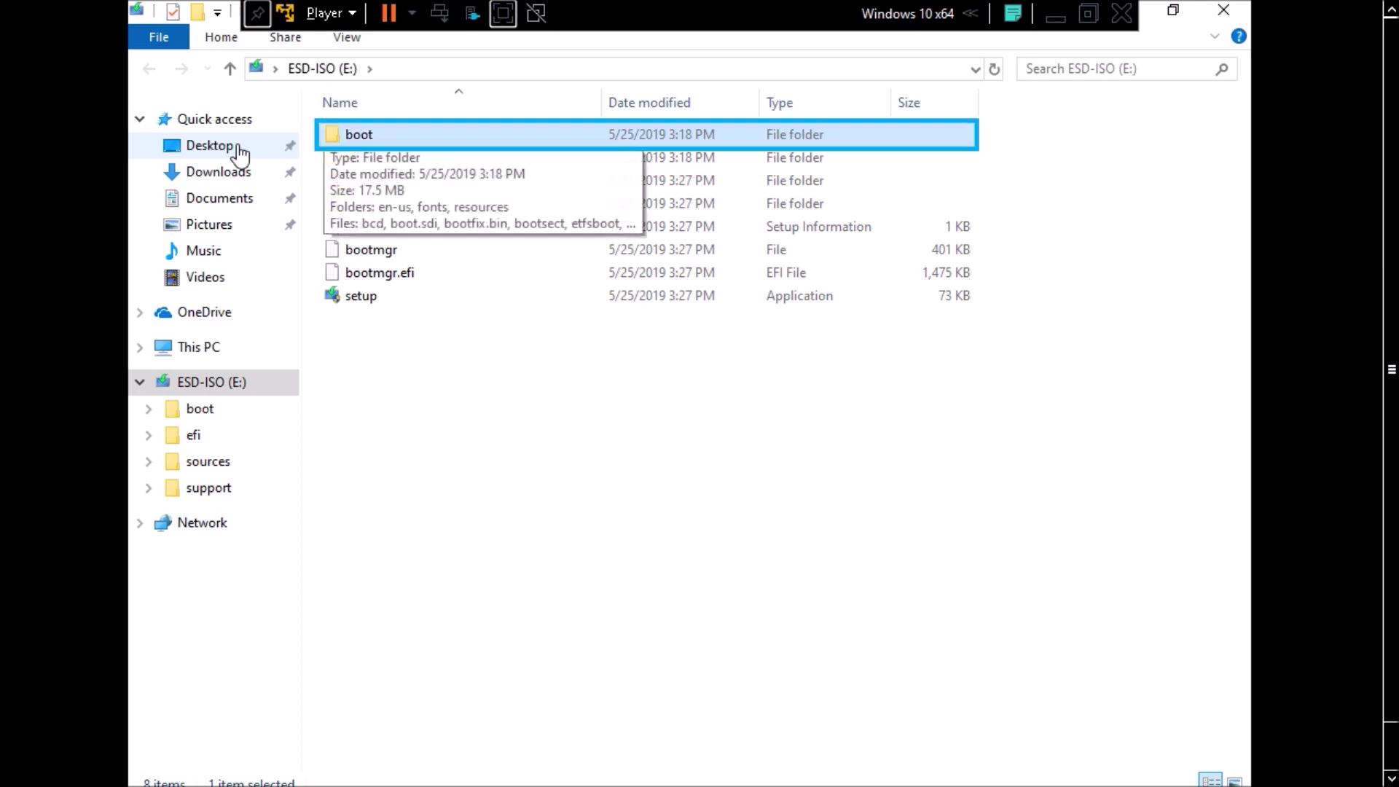
key("End")
key("Up")
Go up from ESD-ISO (E:) to the Desktop folder, check the drive there and return to the desktop.
left_click(240, 154)
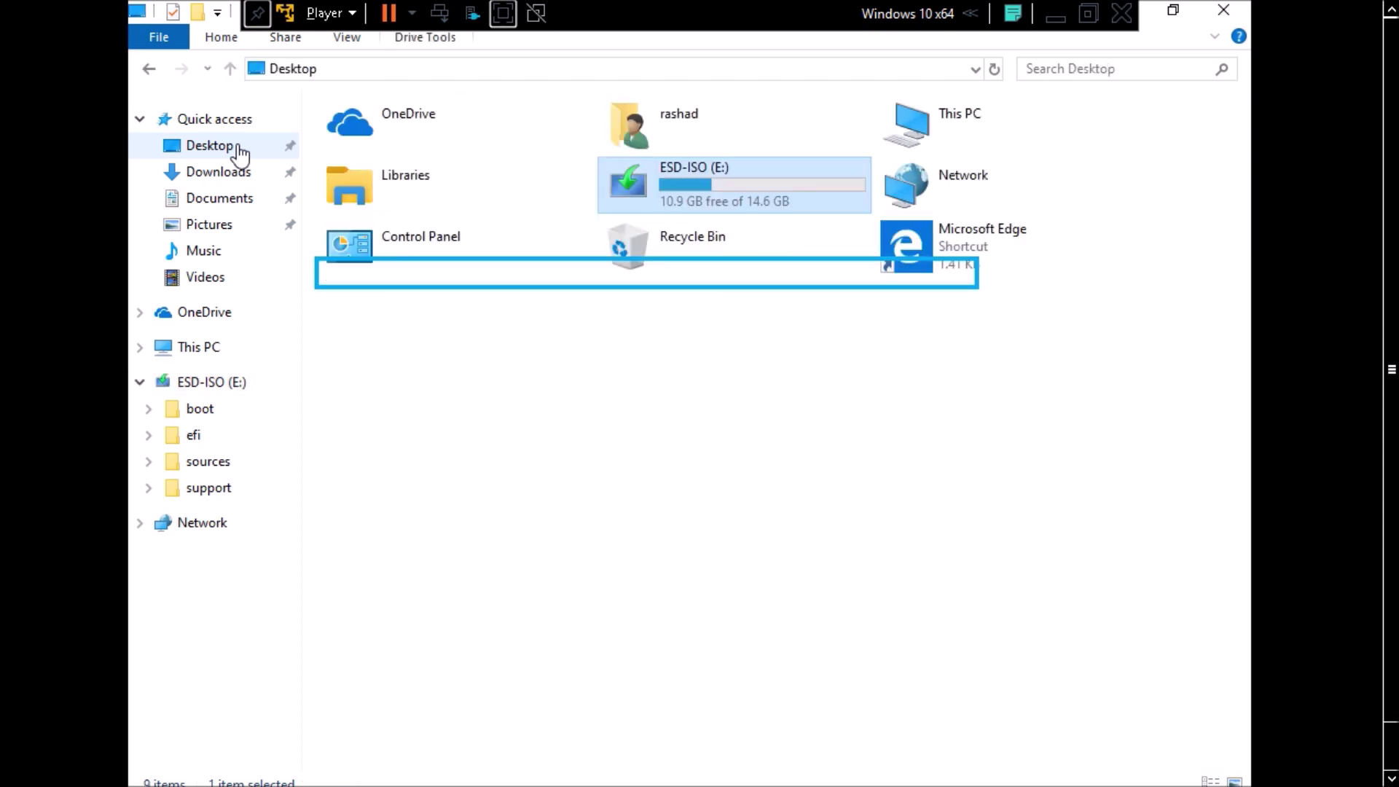
key("Left")
key("Right")
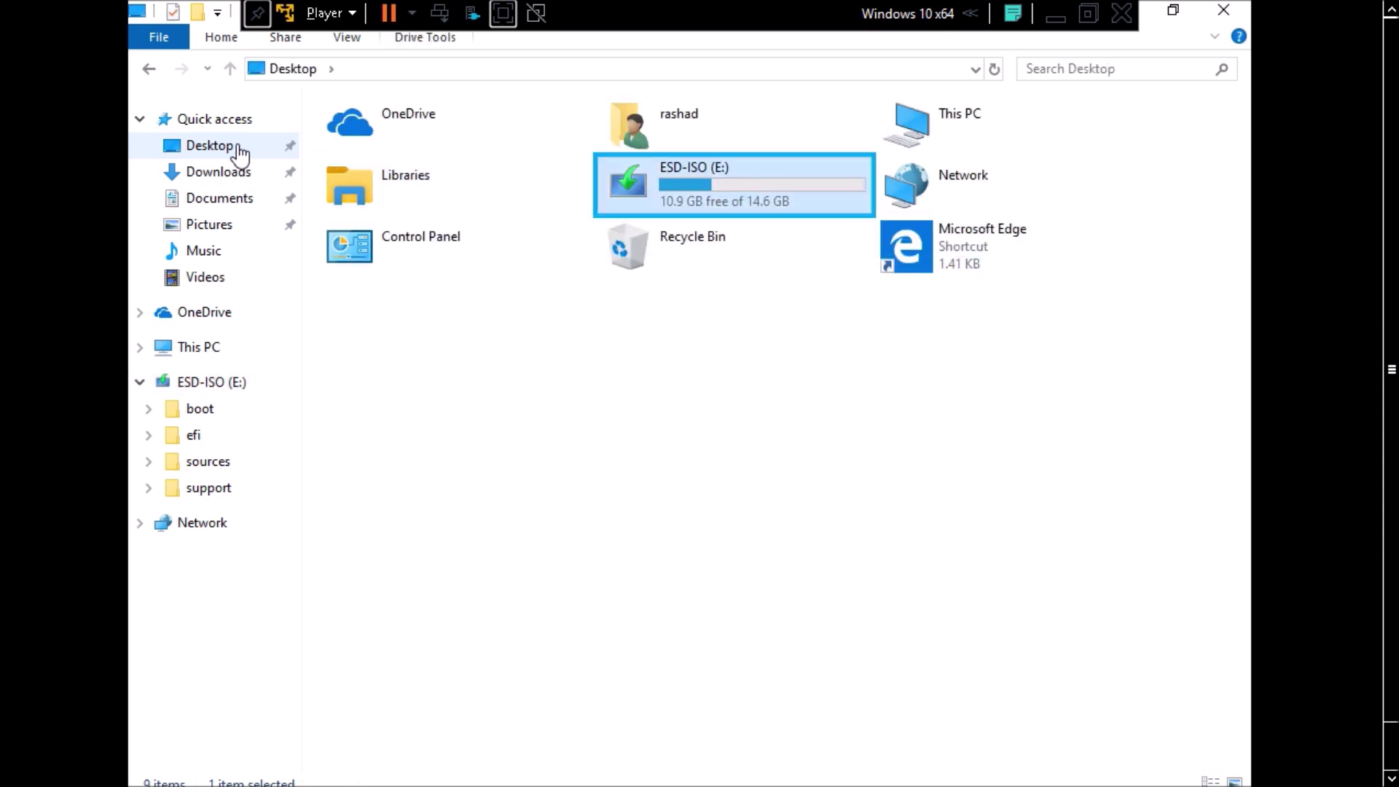
key("super+d")
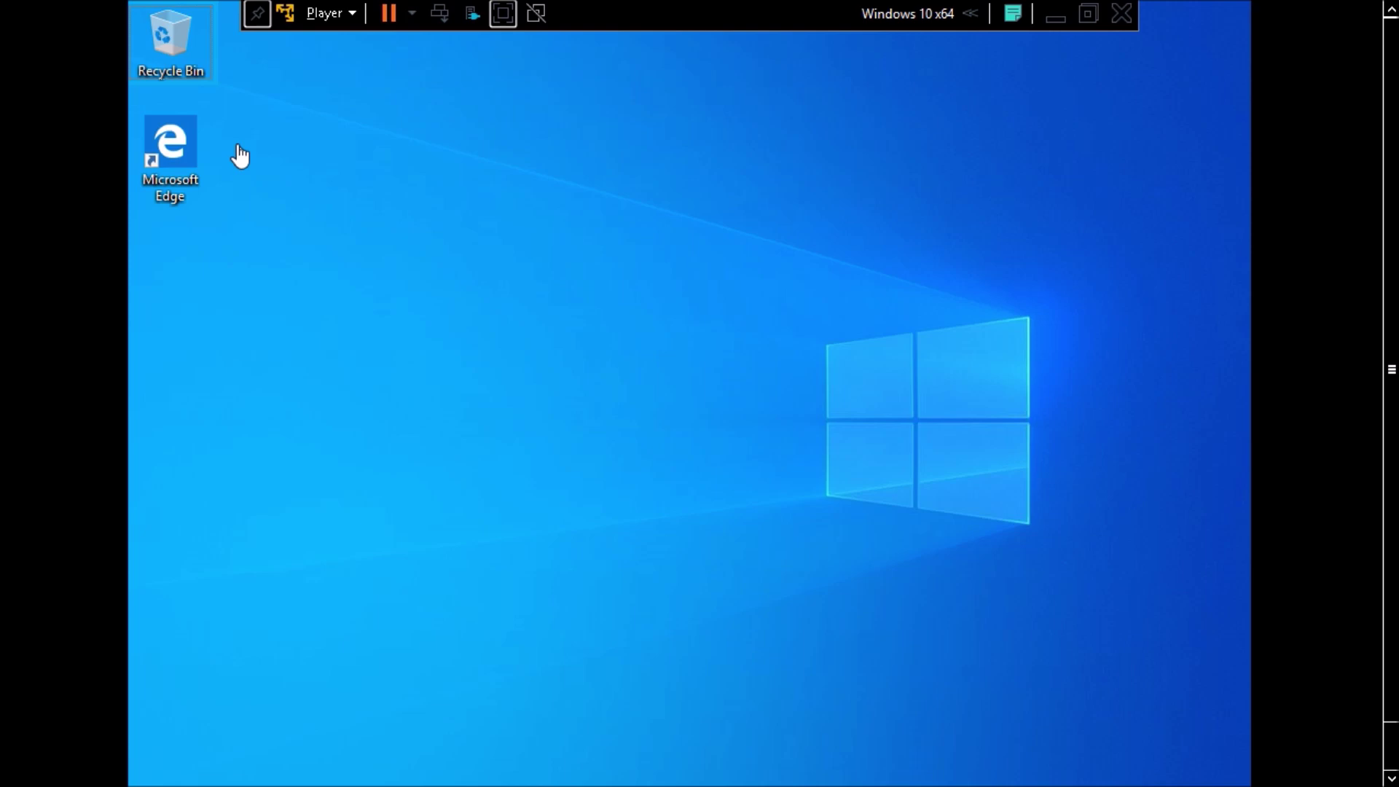
Disconnect the Kingston DataTraveler 3.0 from the virtual machine so that it returns to the host.
left_click(325, 13)
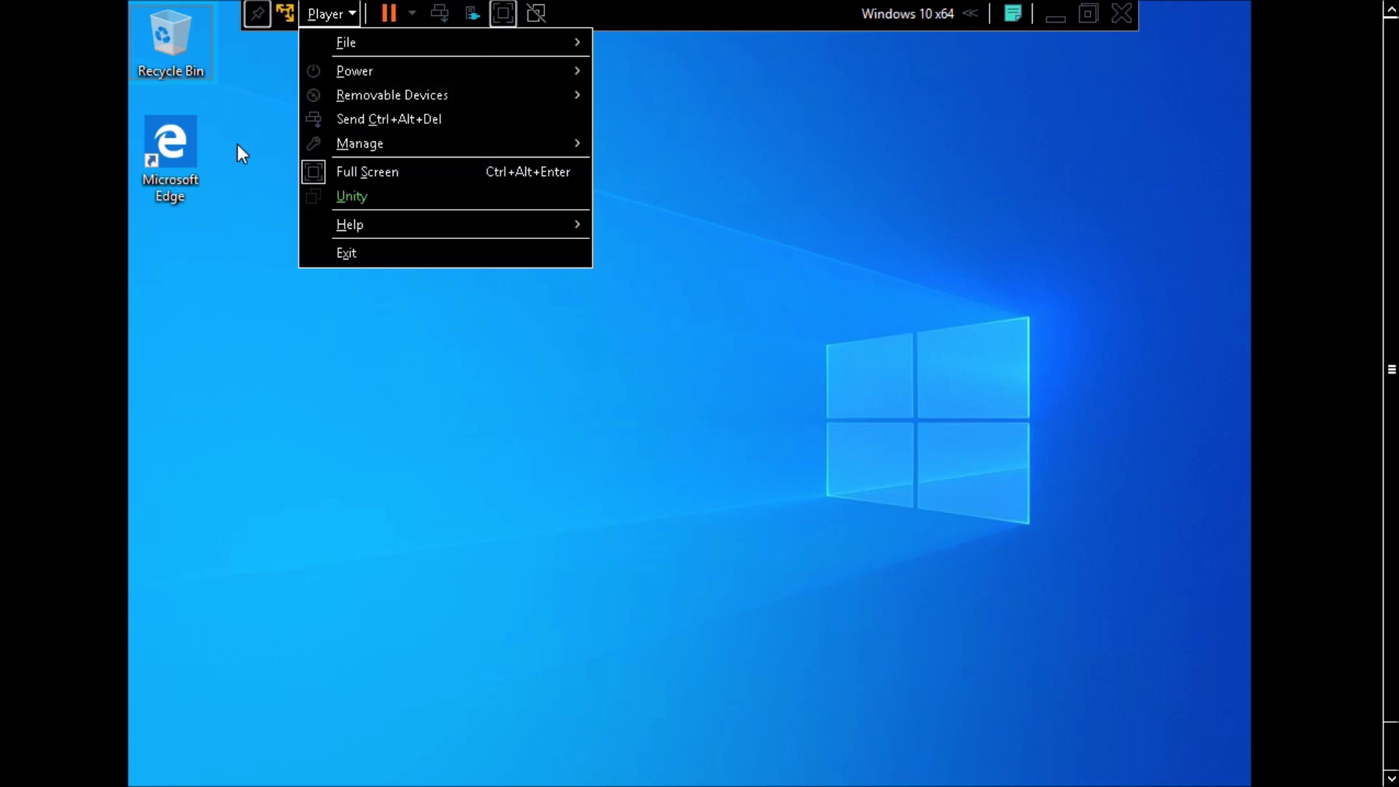
key("Up")
key("Up")
key("Down")
key("Down")
key("Down")
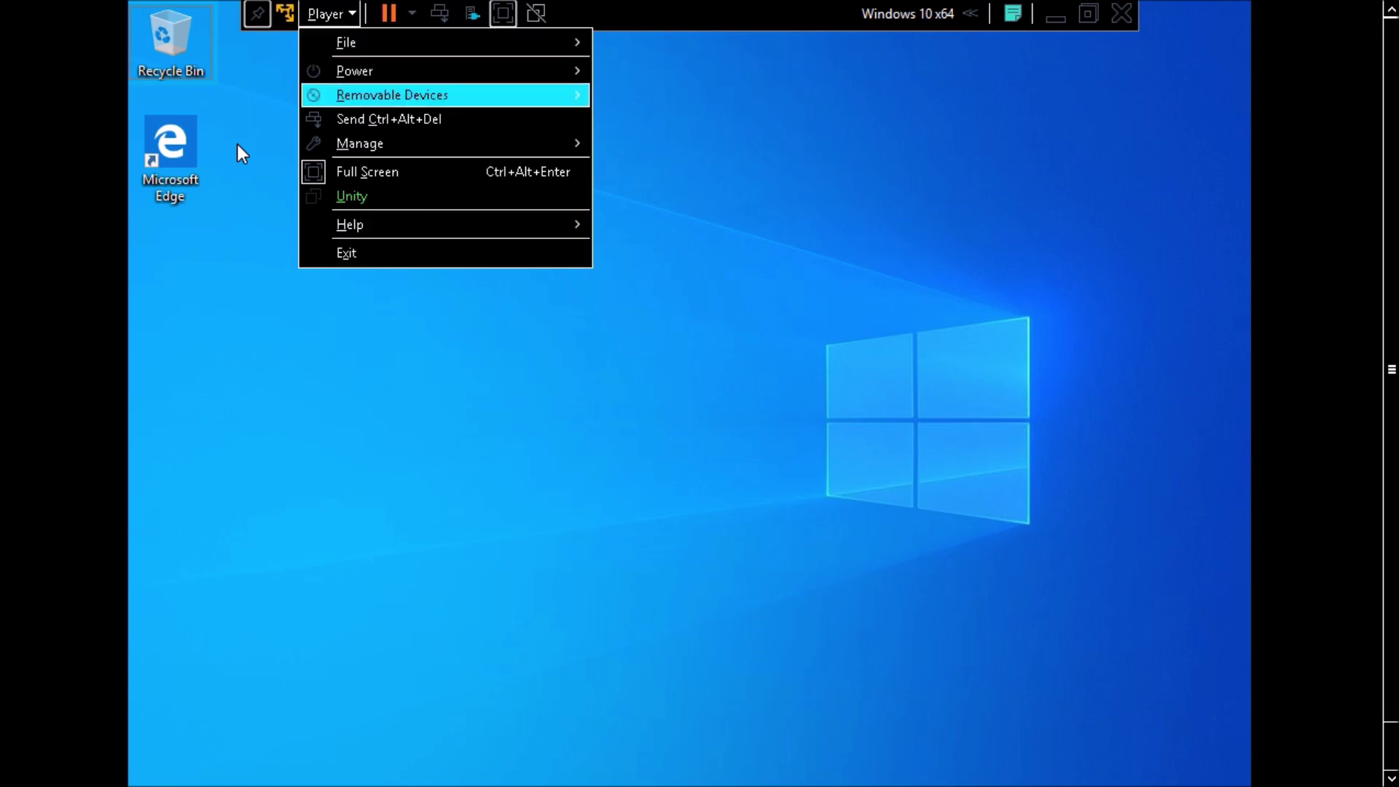
key("Right")
key("Down")
key("Down")
key("Down")
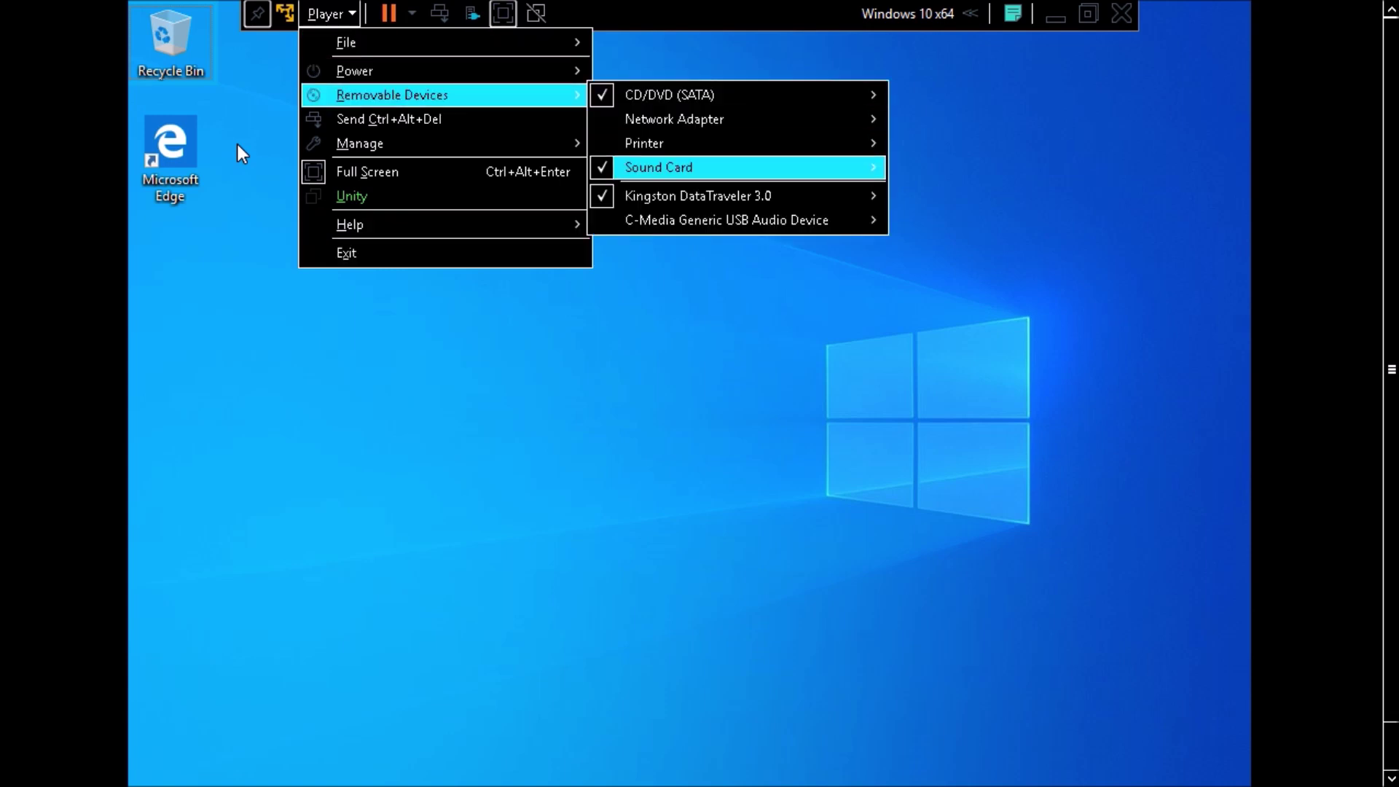
key("Down")
key("Right")
key("Return")
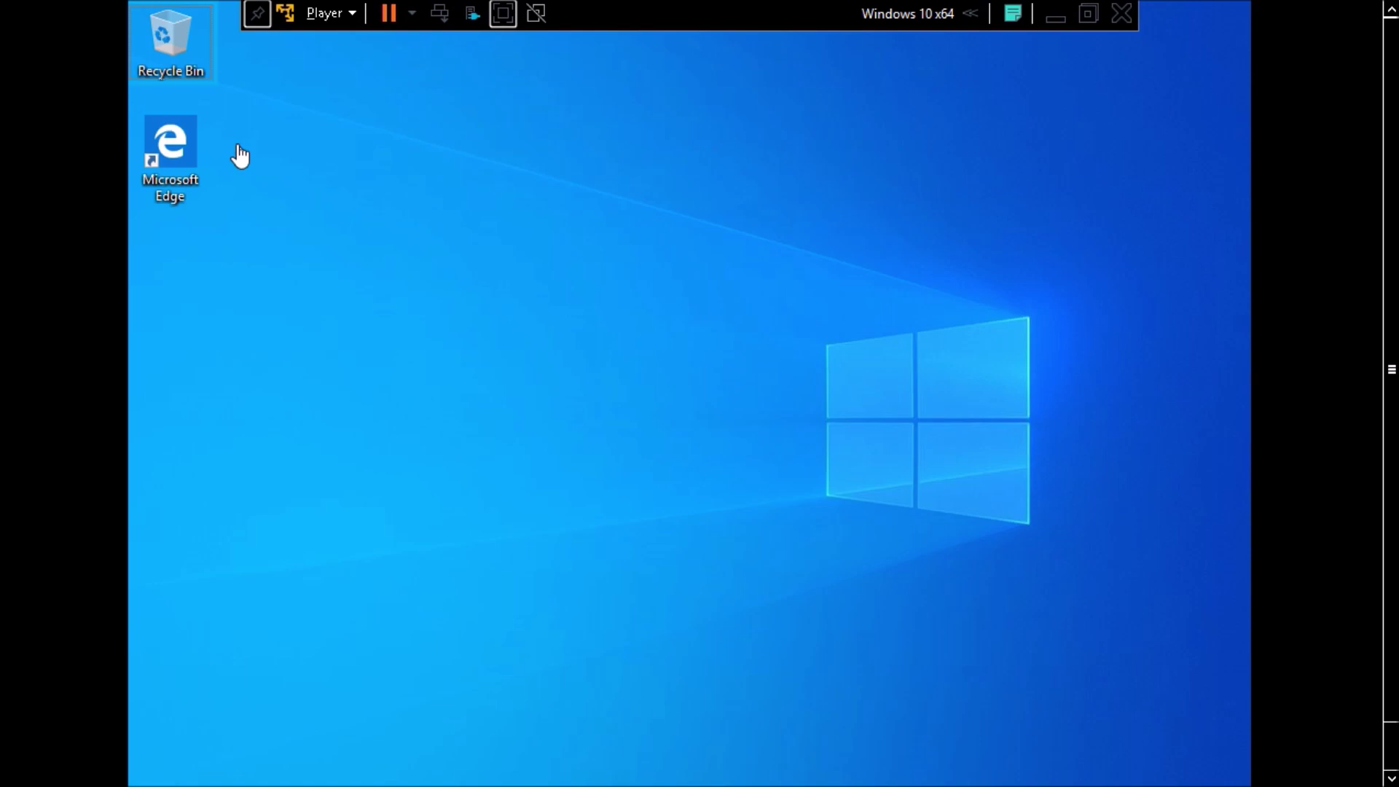
Switch to the host desktop and open This PC by way of the Recycle Bin window.
key("super+d")
key("Home")
key("Return")
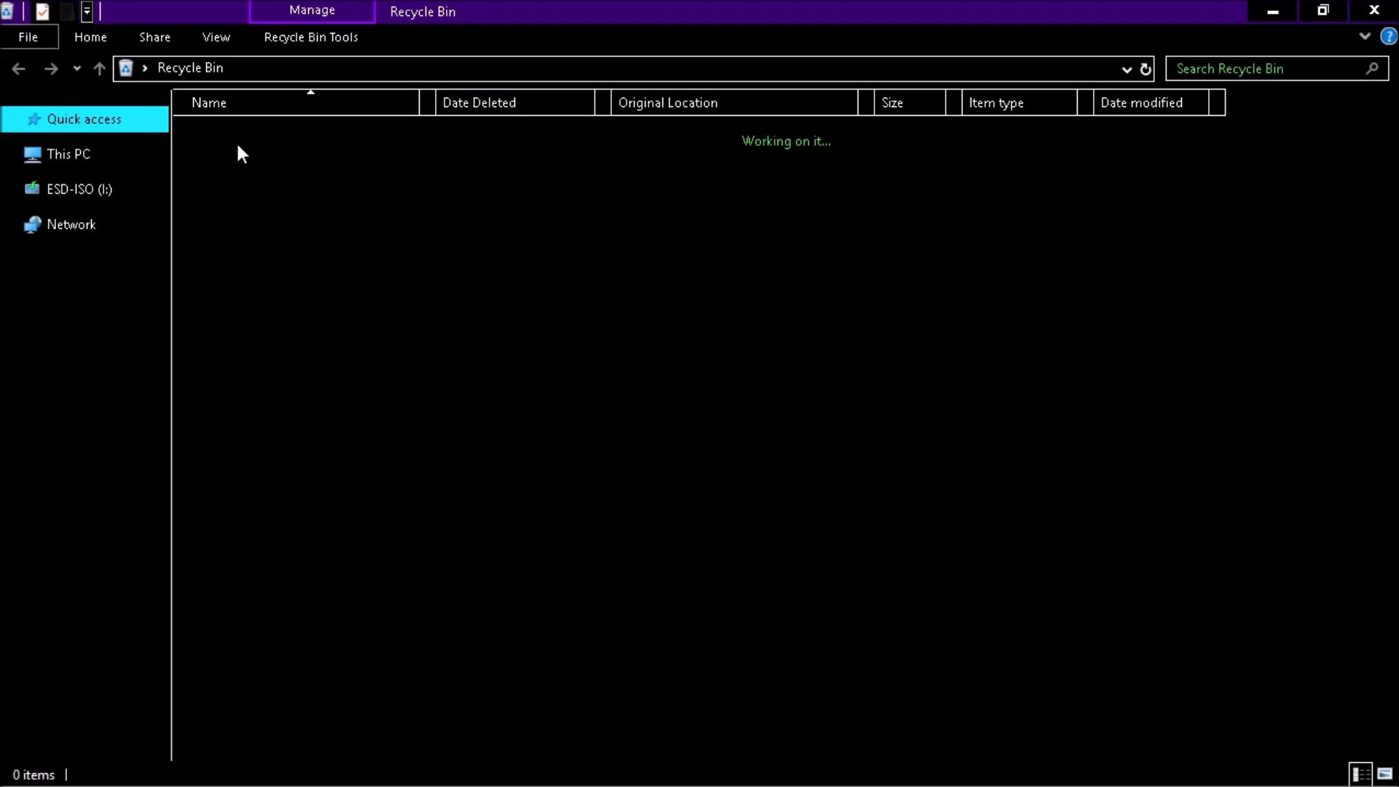
key("alt+Up")
key("Home")
key("Right")
key("Return")
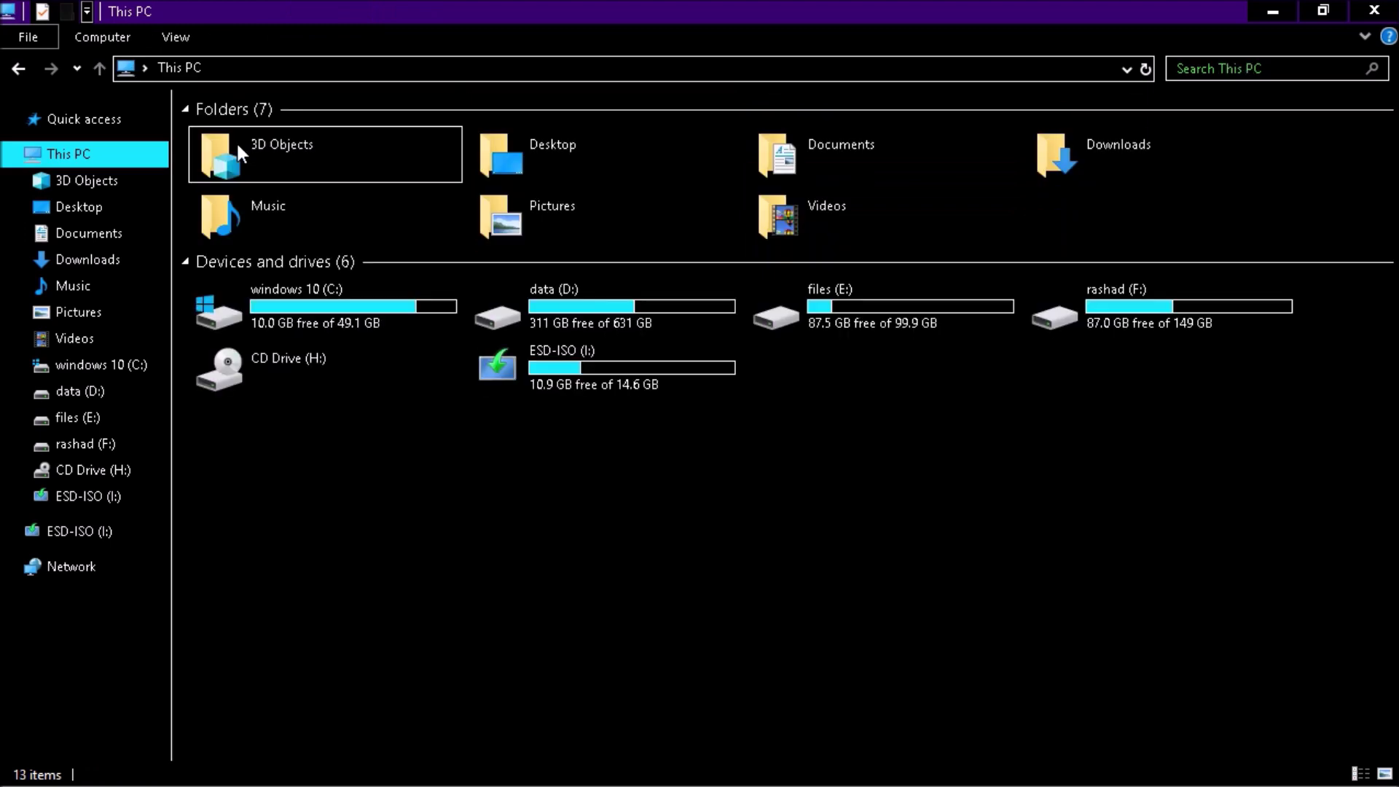
Open the Format dialog for the ESD-ISO (I:) drive in This PC.
key("End")
key("Left")
key("Right")
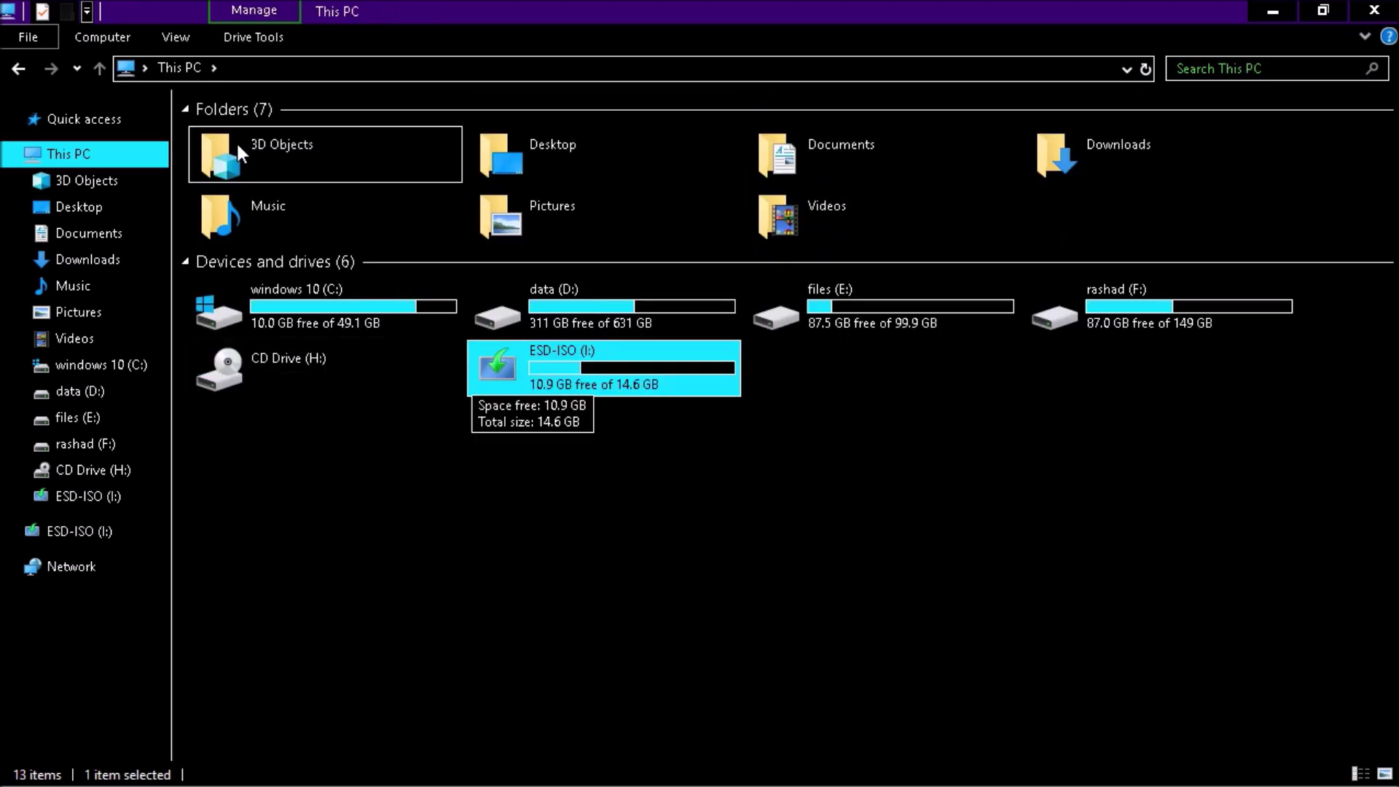
key("Return")
key("Menu")
key("a")
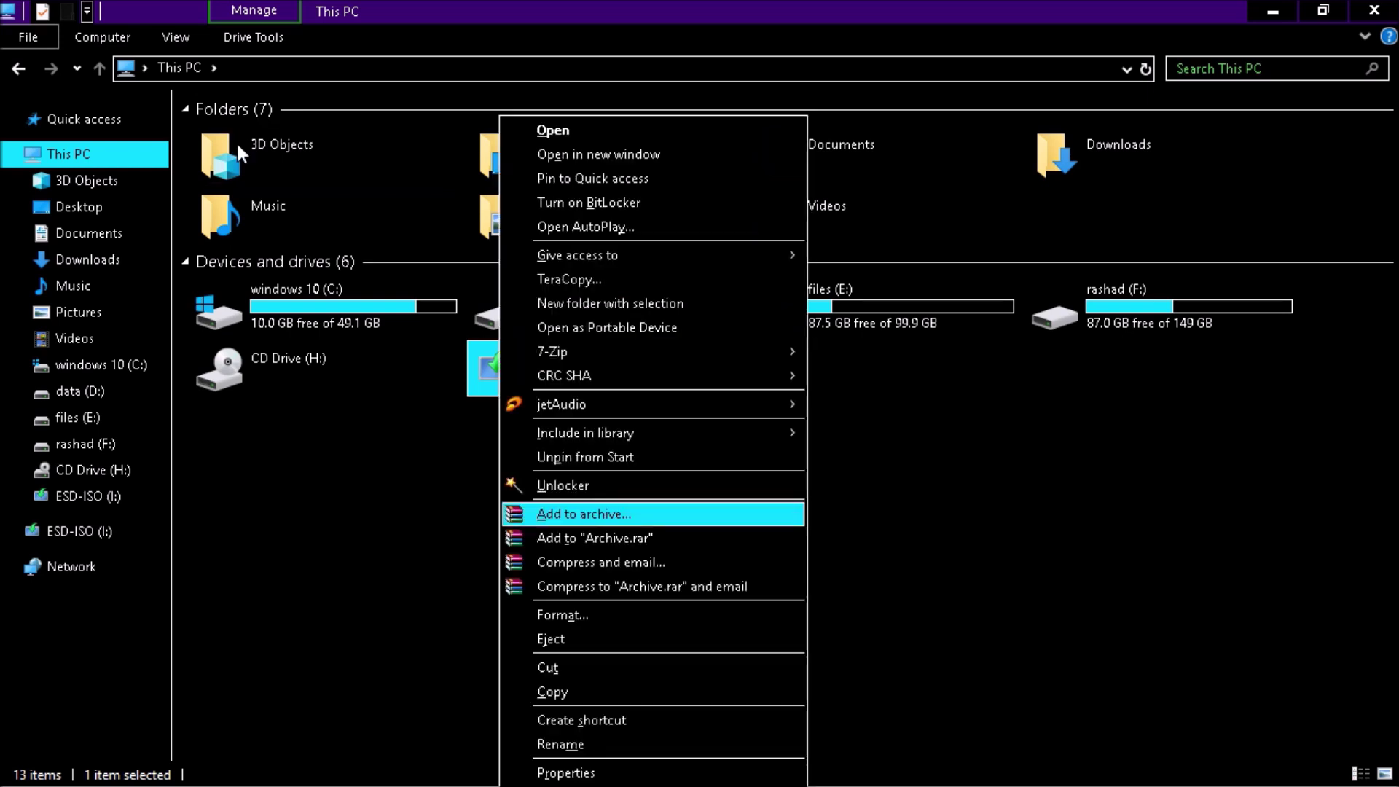
key("a")
key("Return")
Set the file system for formatting the ESD-ISO (I:) drive to FAT32 (Default).
key("Tab")
key("Tab")
key("Tab")
key("Tab")
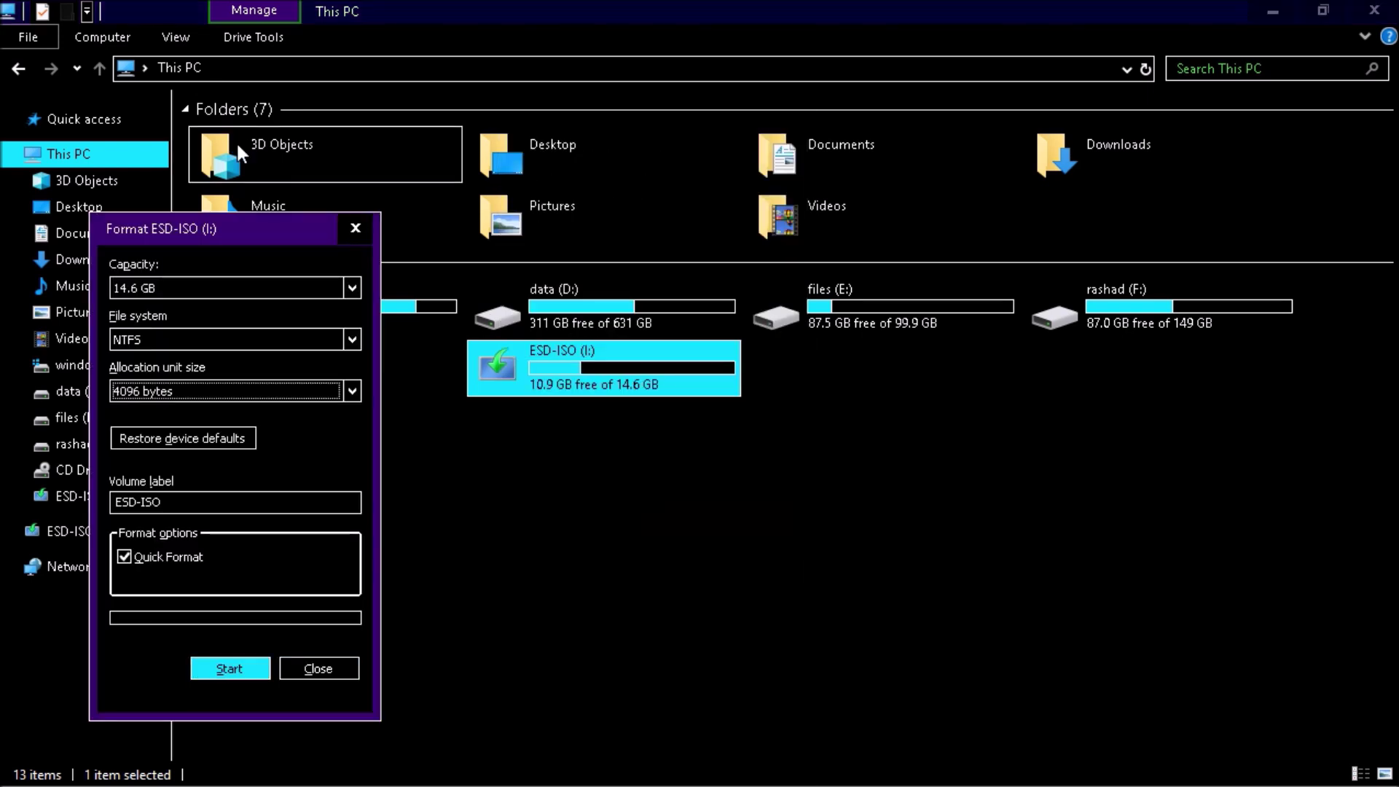
key("shift+Tab")
key("Down")
Enter the owner's name as the volume label, quick-format the I: drive and close the Format dialog.
key("Tab")
key("Tab")
key("Tab")
key("Tab")
key("shift+Tab")
type("rashad")
key("Return")
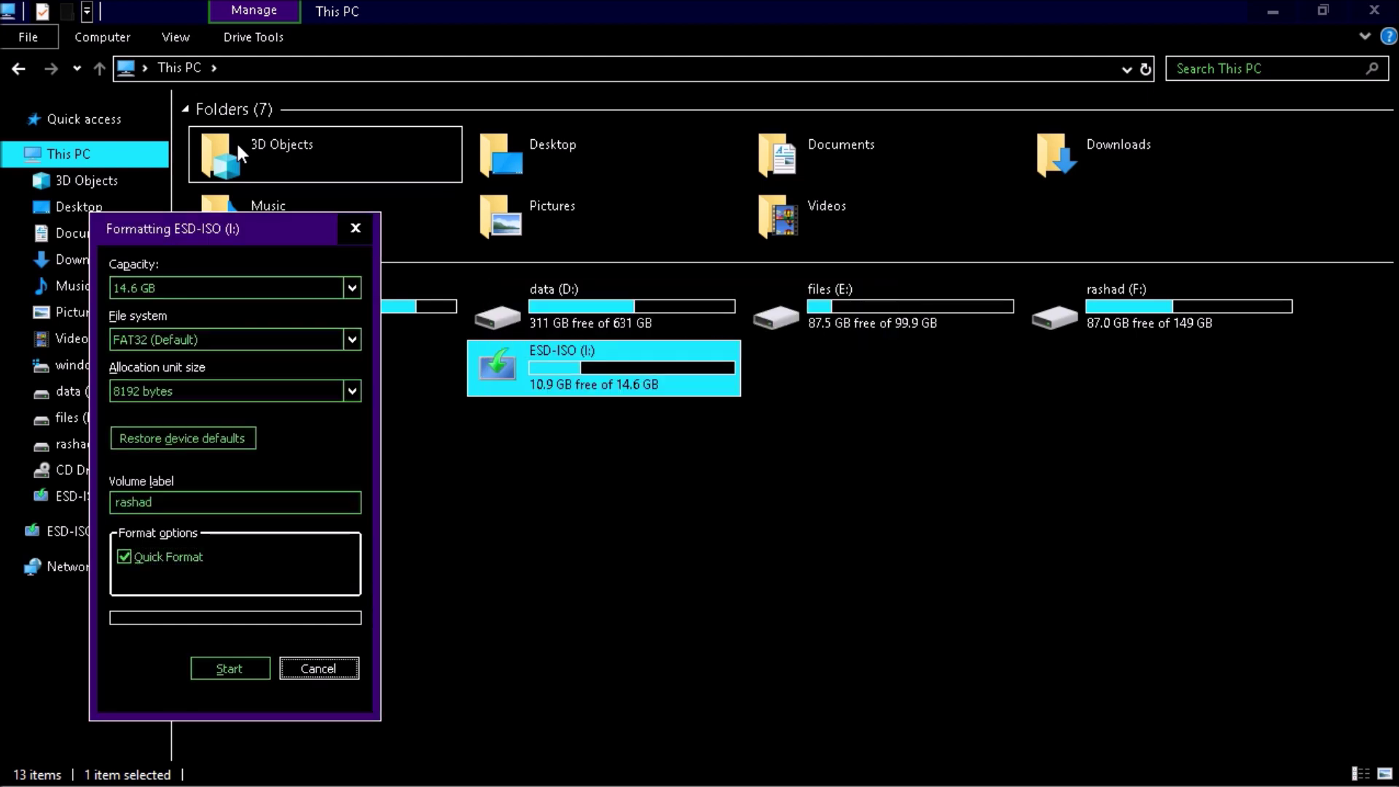
key("Return")
key("Escape")
key("Left")
key("Left")
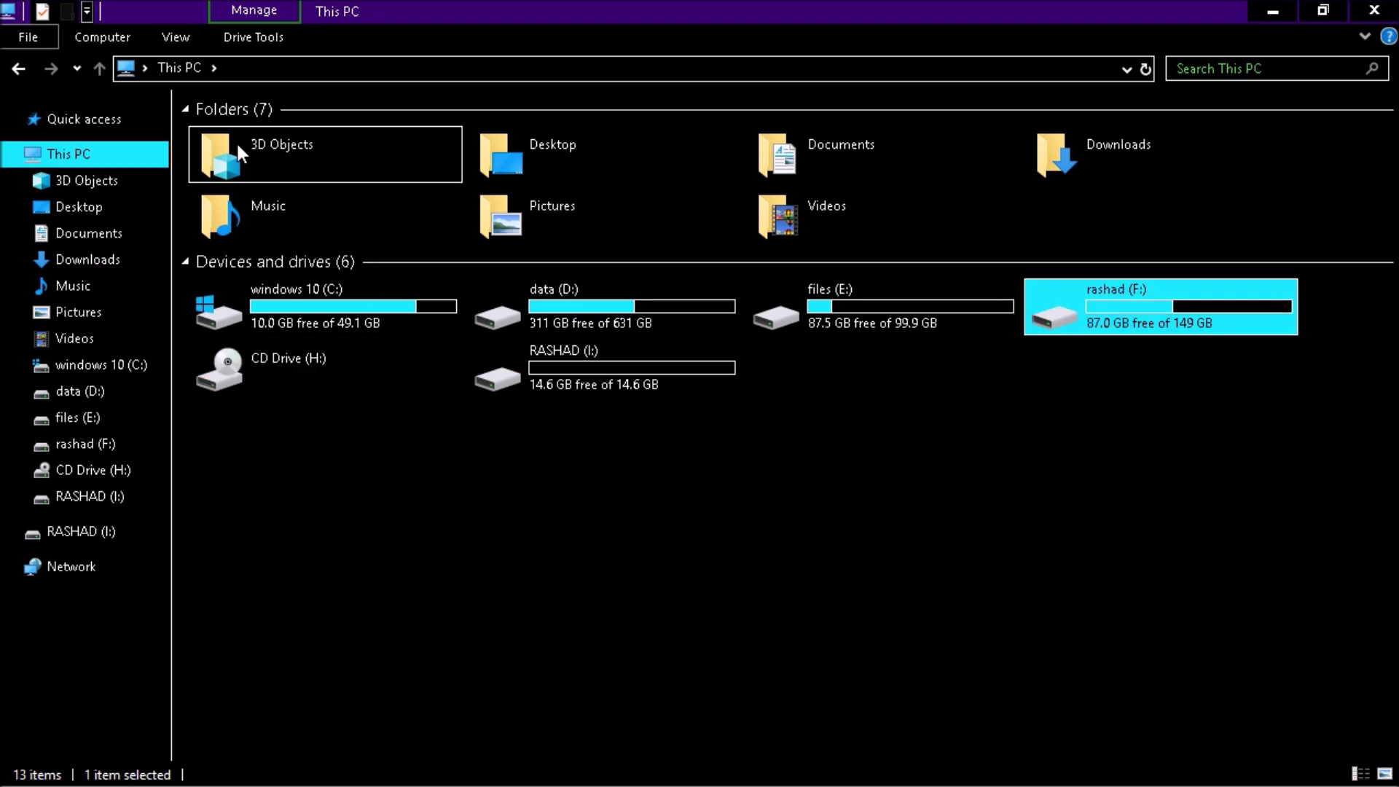
Open the softwaeres folder on the data (D:) drive and select the screan readers folder.
key("Left")
key("Left")
key("Left")
key("Right")
key("Return")
key("Down")
key("Down")
key("Return")
key("s")
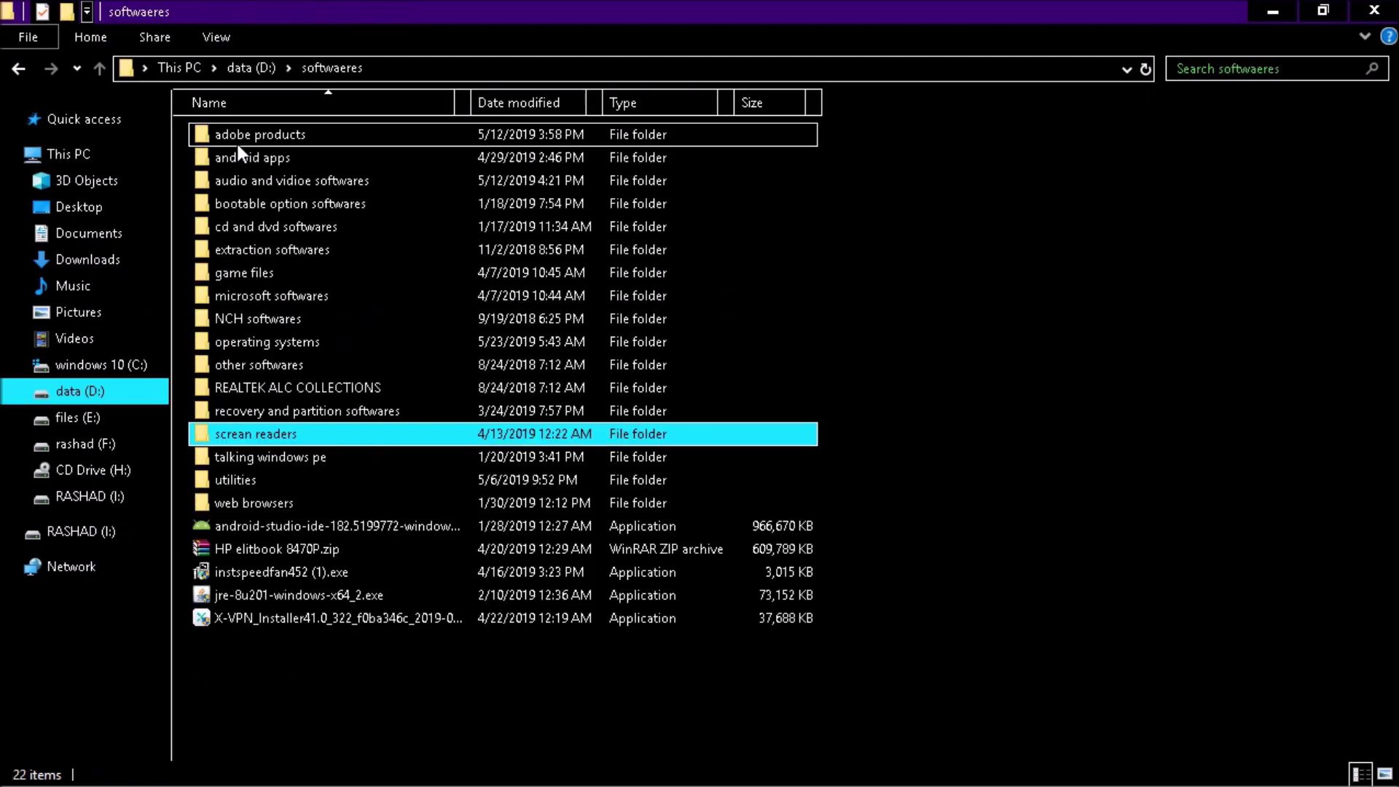
Open the NVDA softwares folder inside screan readers and select nvda_2019.1.exe.
key("Return")
key("Down")
key("Return")
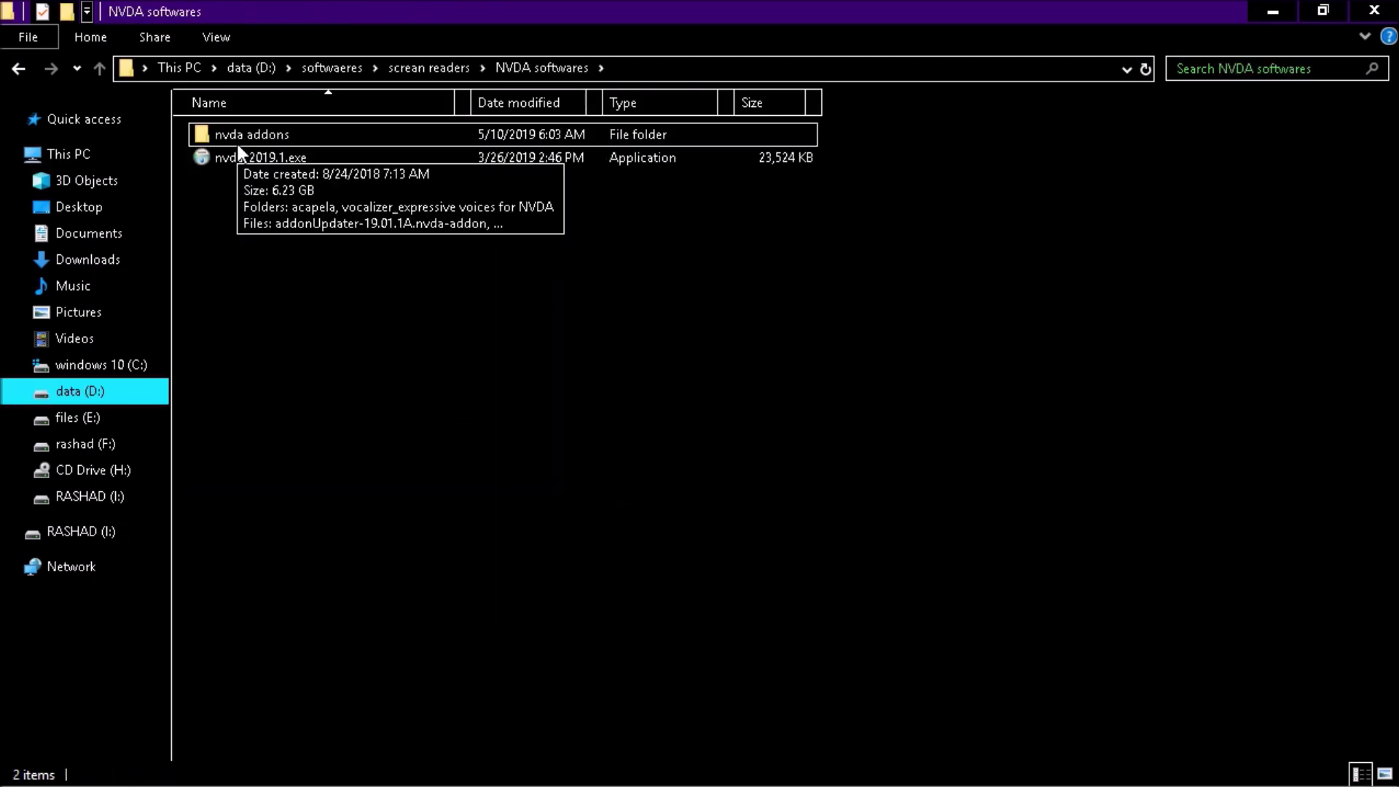
key("Down")
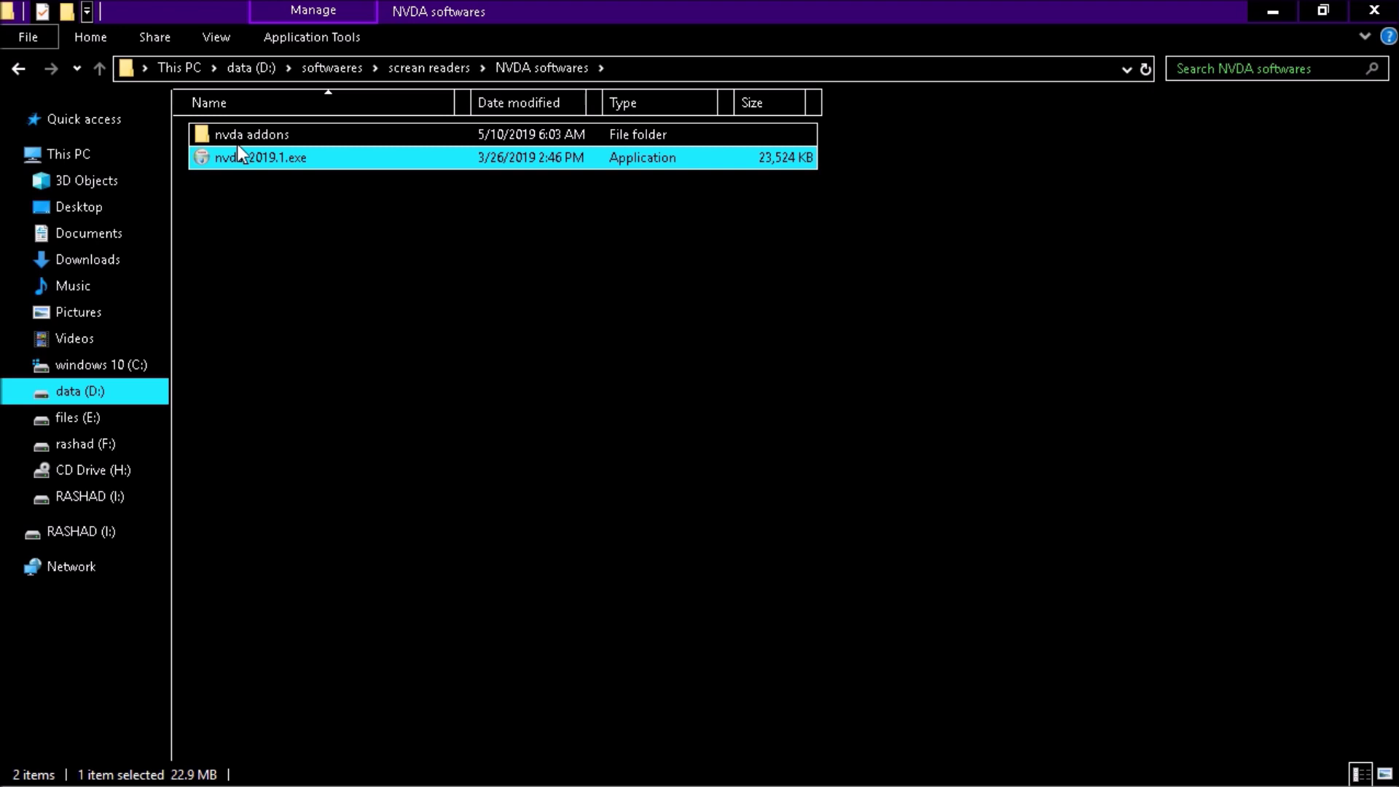
Copy nvda_2019.1.exe to the reformatted I: drive and switch back to the Windows 10 x64 virtual machine.
key("BackSpace")
key("BackSpace")
key("BackSpace")
key("BackSpace")
key("Down")
key("Return")
left_click(240, 153)
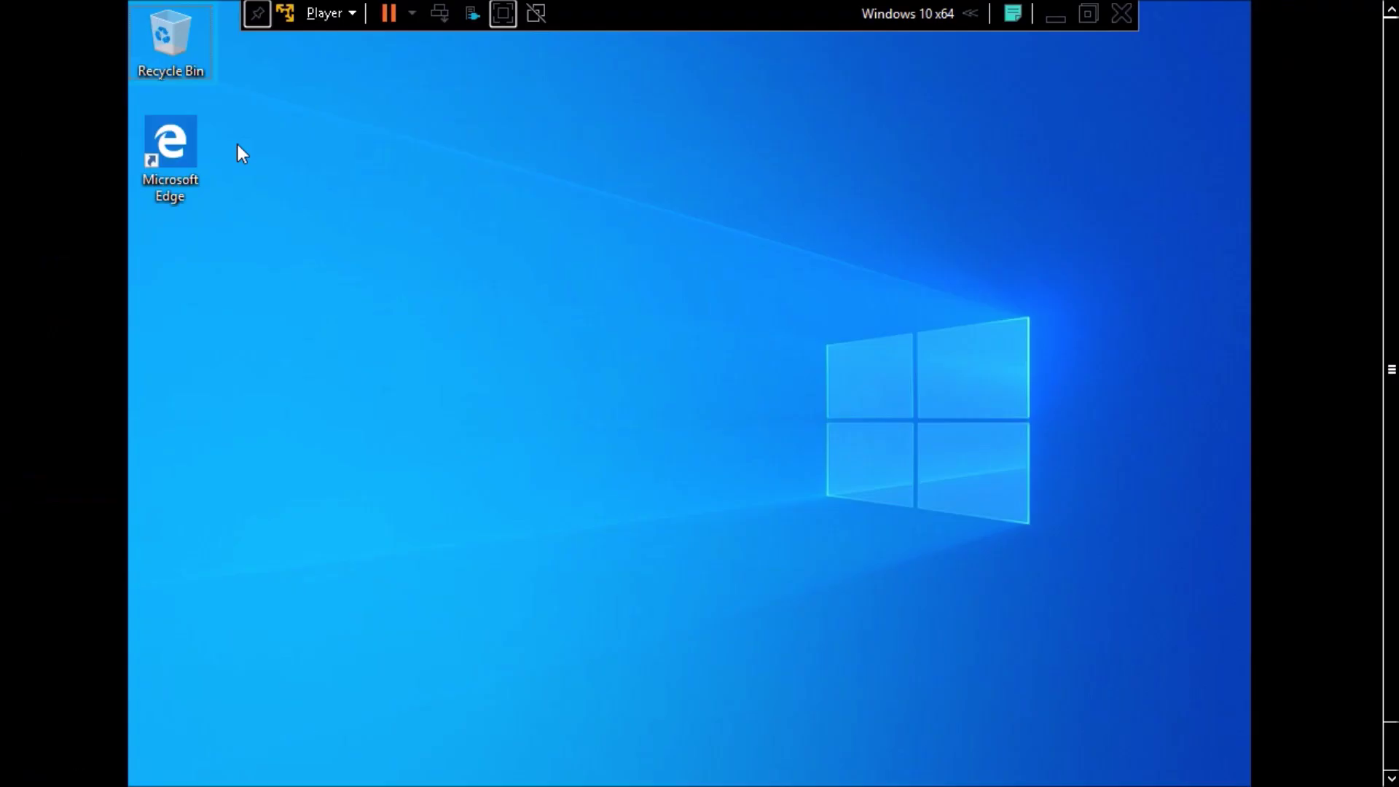
Connect the Kingston DataTraveler 3.0 removable device to the virtual machine.
left_click(325, 13)
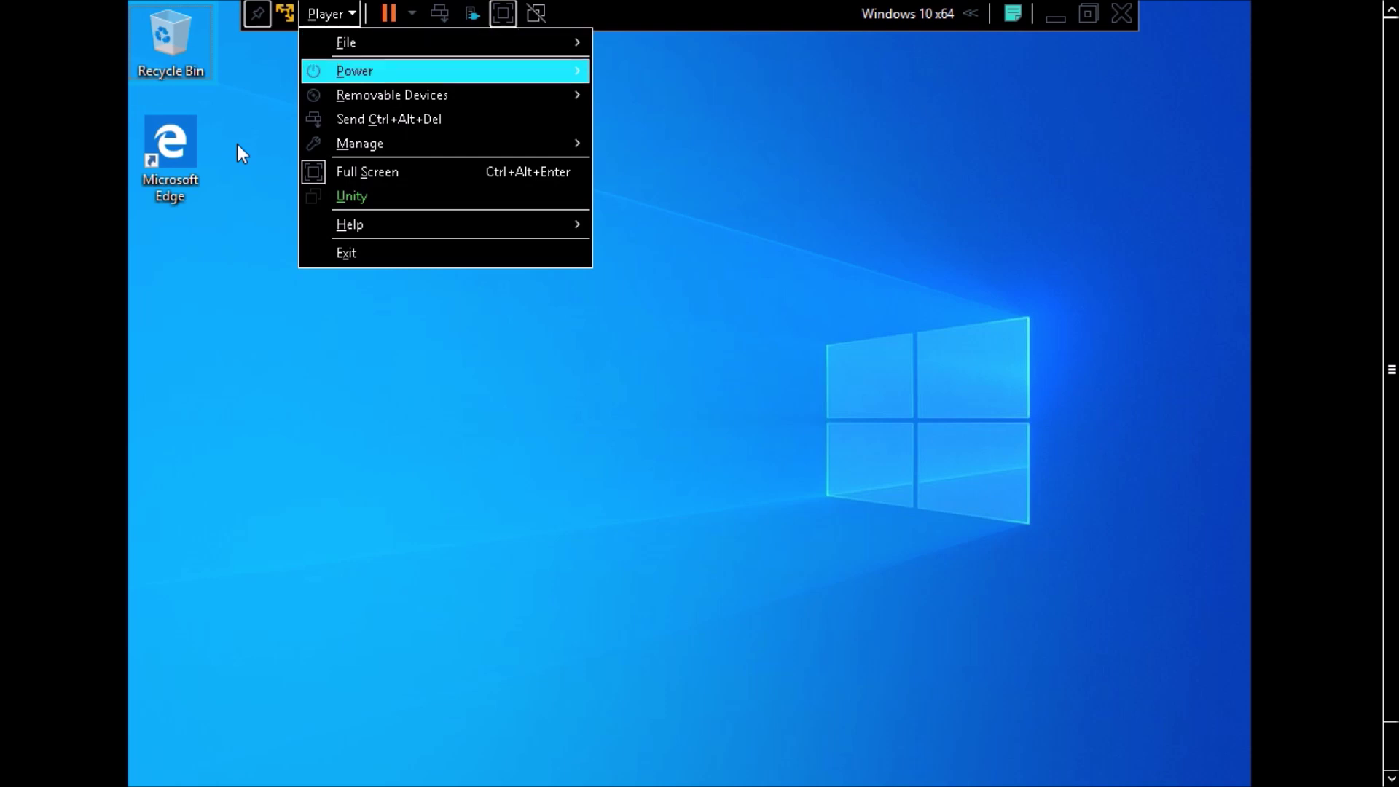
mouse_move(392, 94)
key("Down")
key("Down")
key("Down")
key("Down")
key("Up")
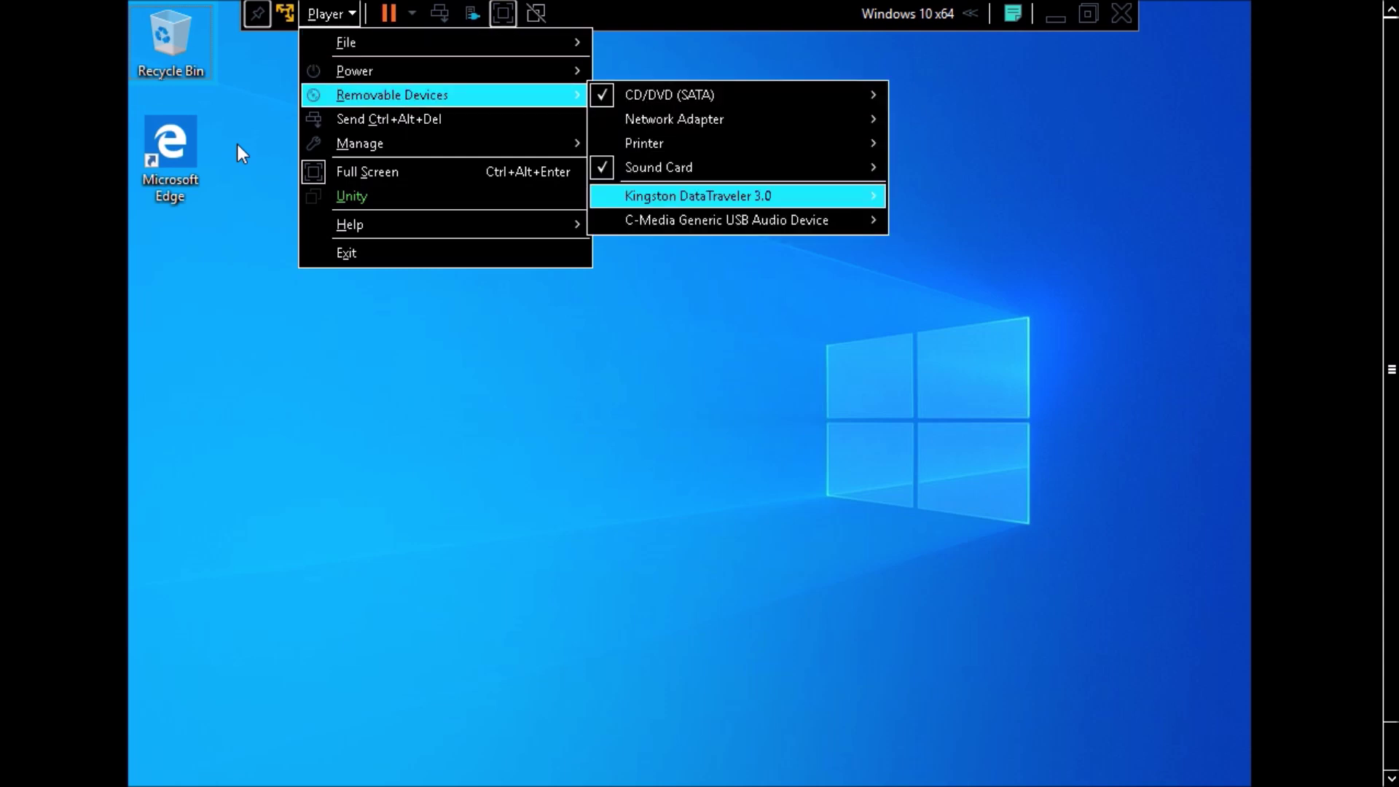
key("Right")
key("Return")
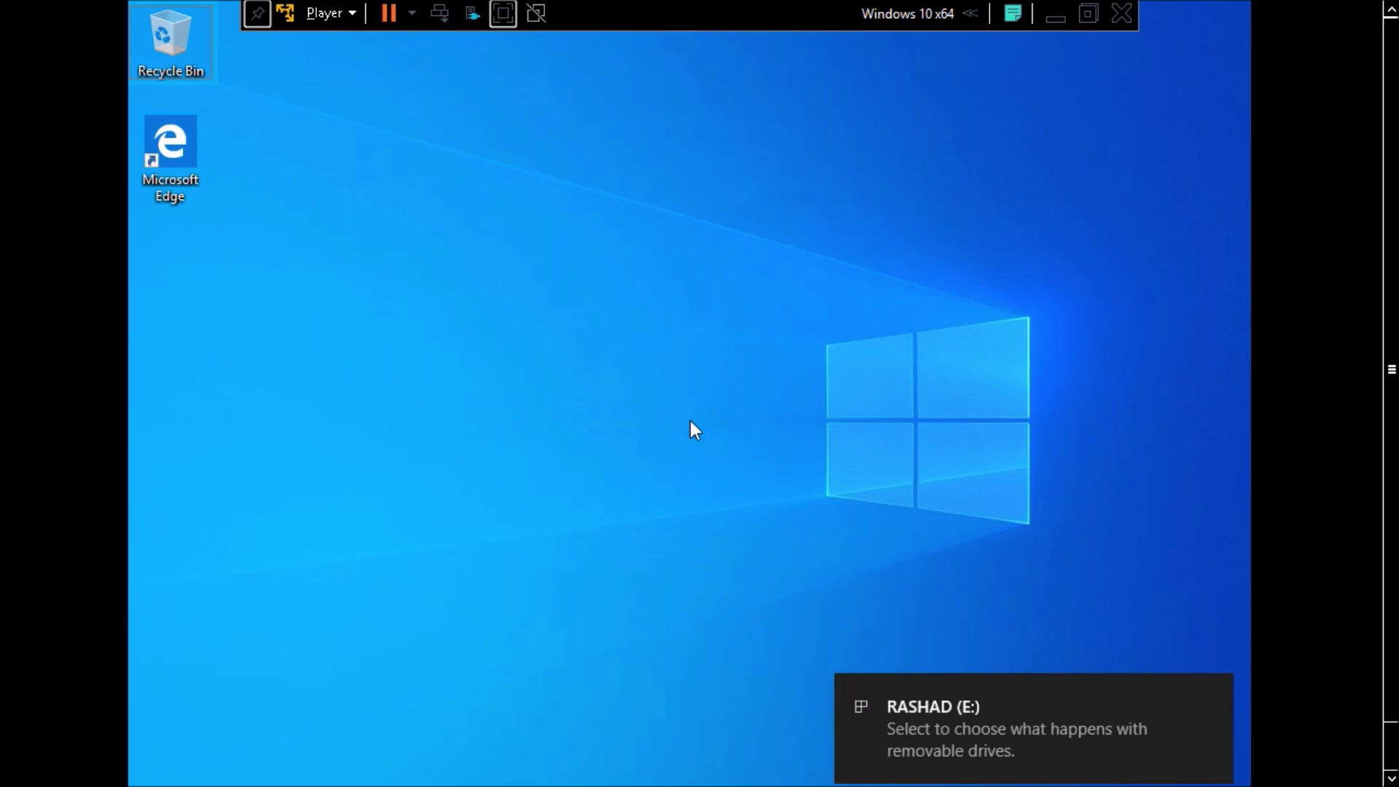
Open File Explorer in the virtual machine and go through the Desktop folder to the USB drive (E:).
key("super+e")
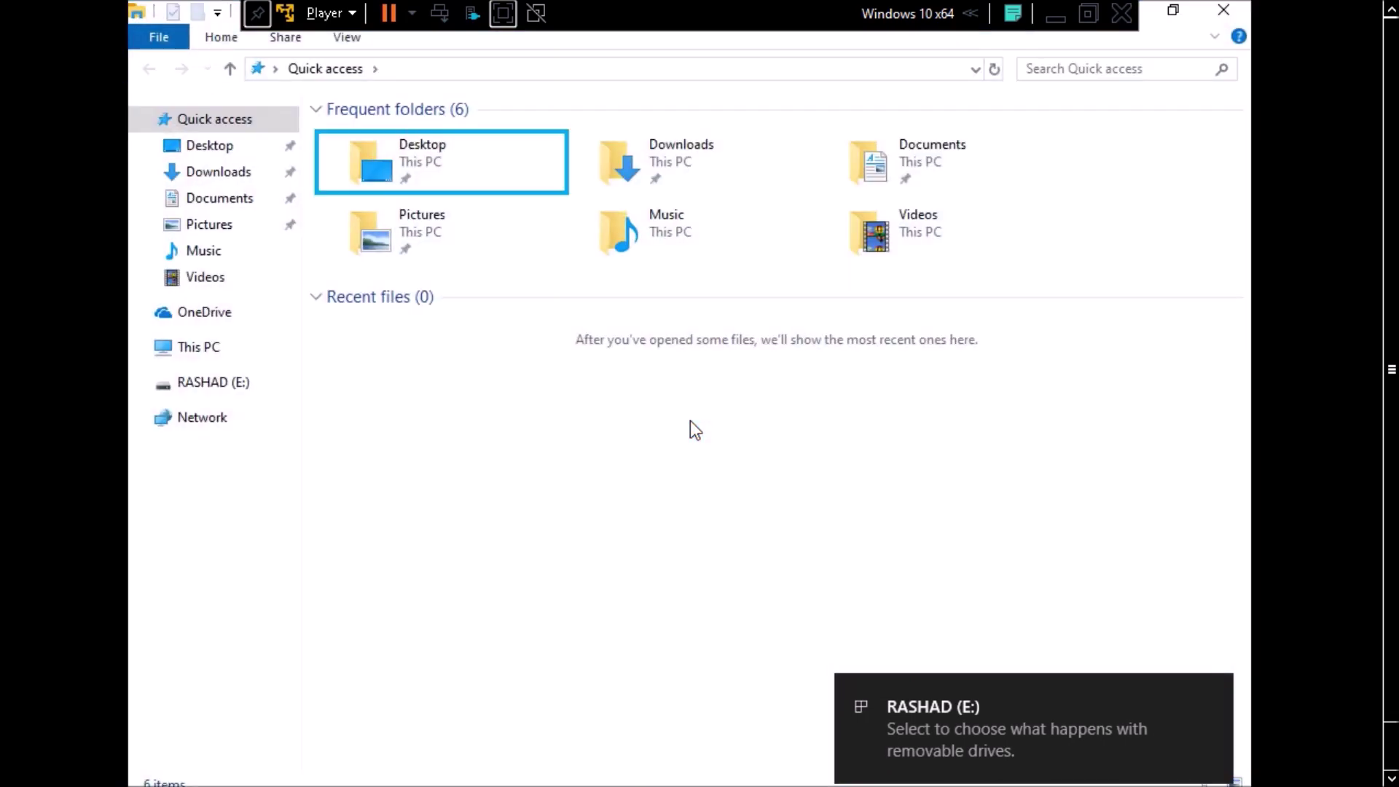
key("Return")
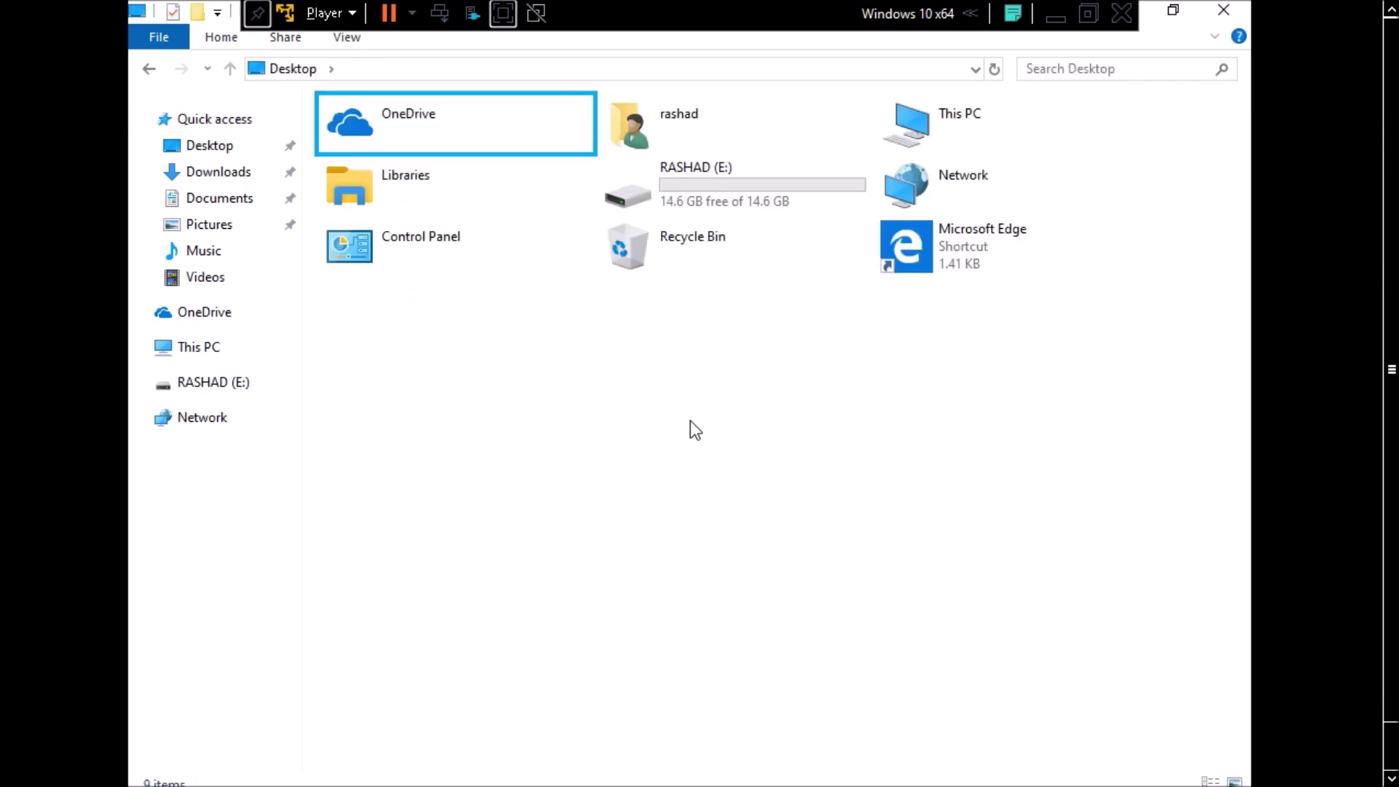
key("Right")
key("Return")
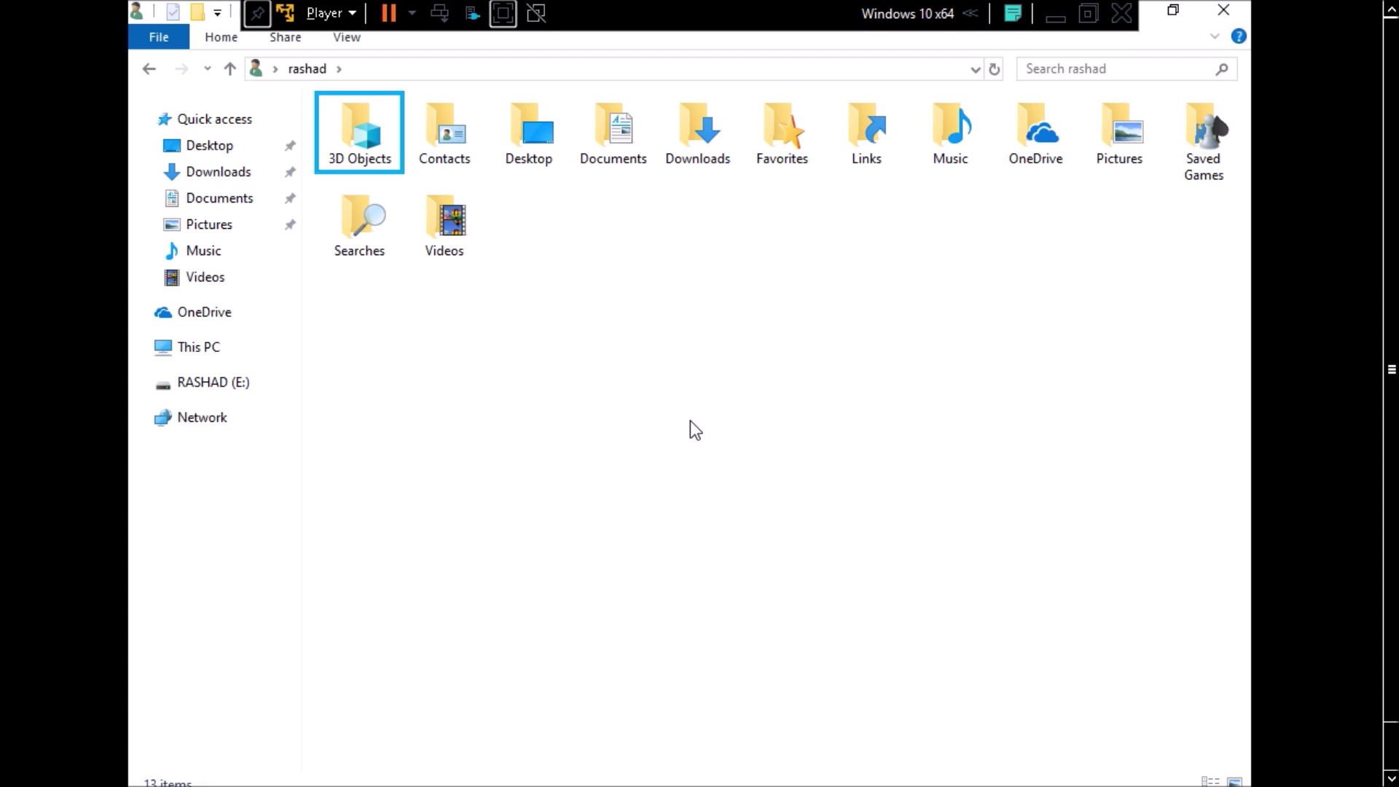
key("Right")
key("BackSpace")
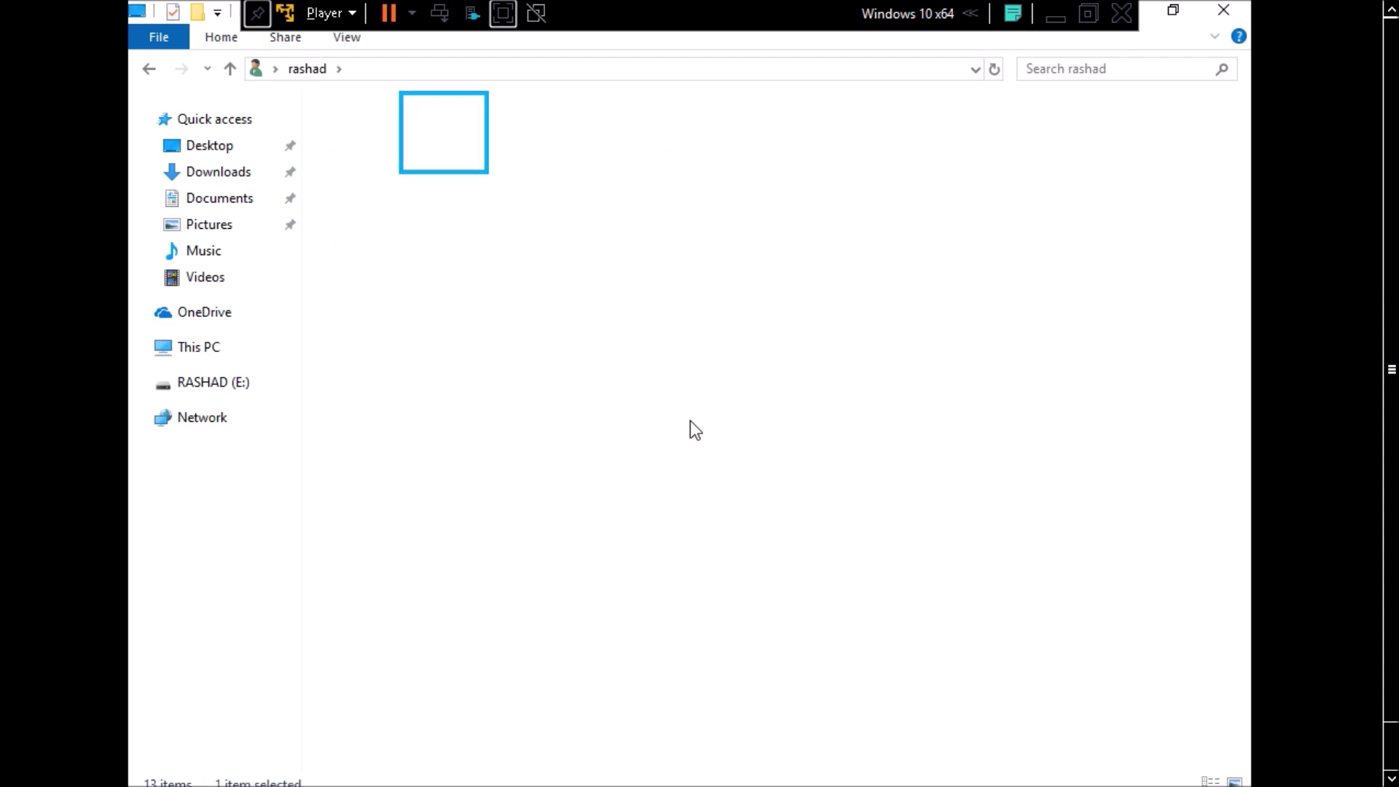
key("Down")
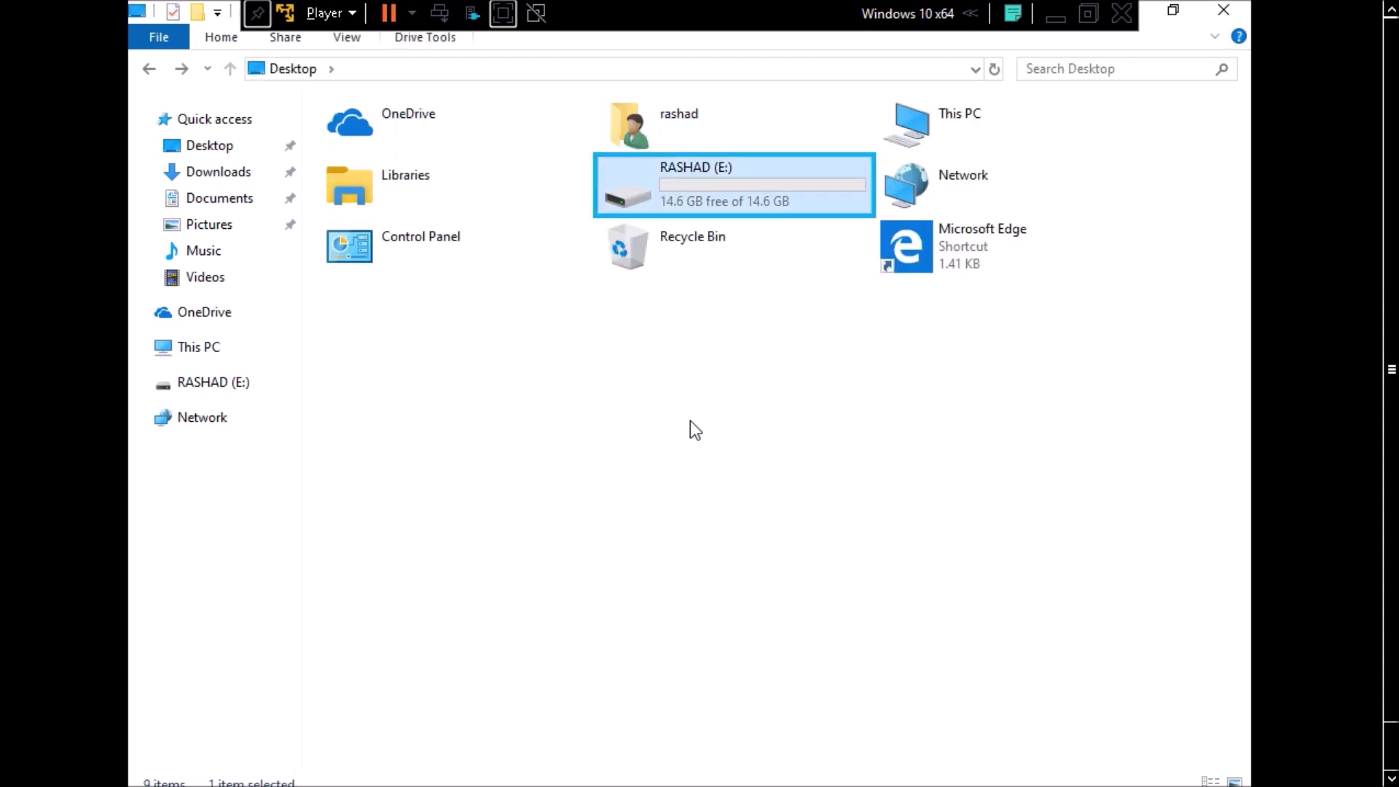
key("Return")
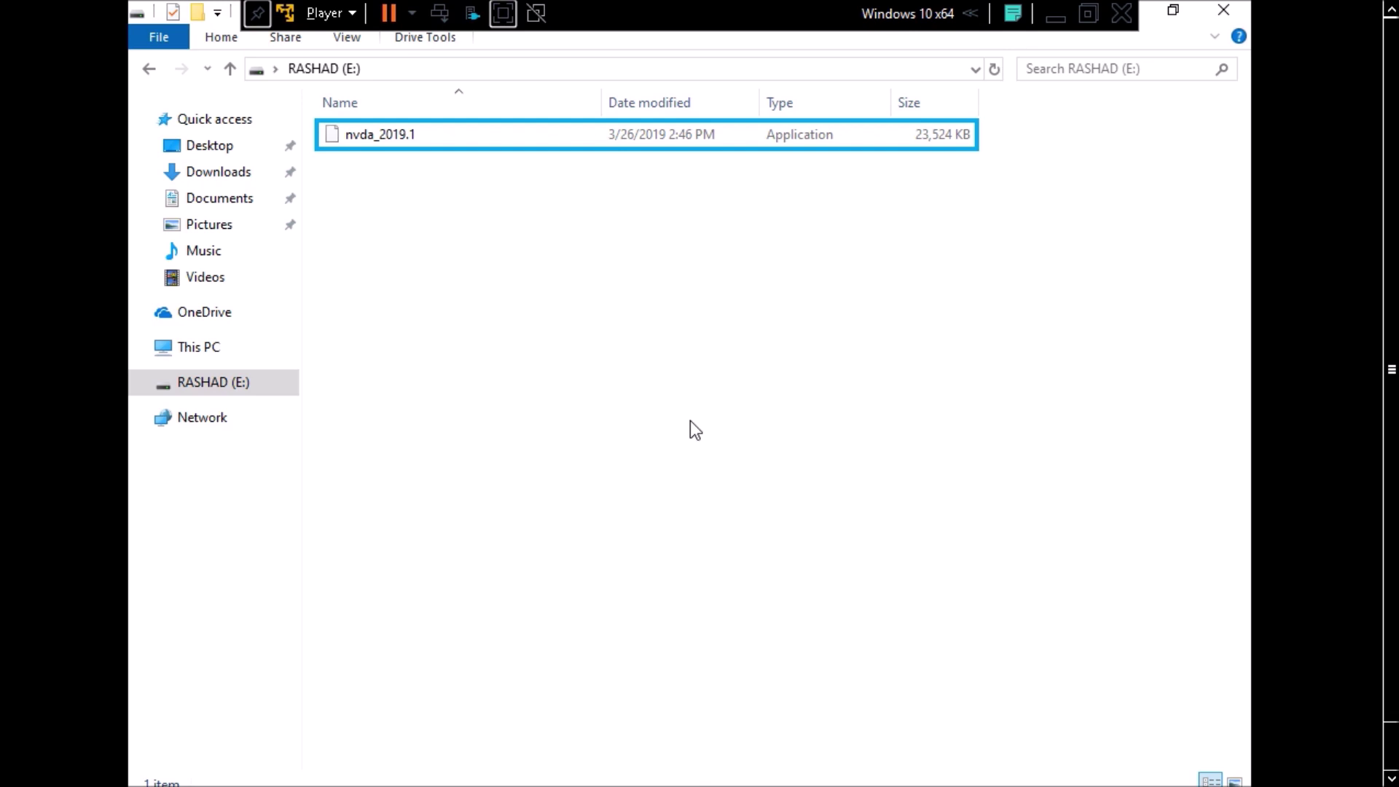
Launch the nvda_2019.1 installer from the E: drive and close the File Explorer window.
key("Down")
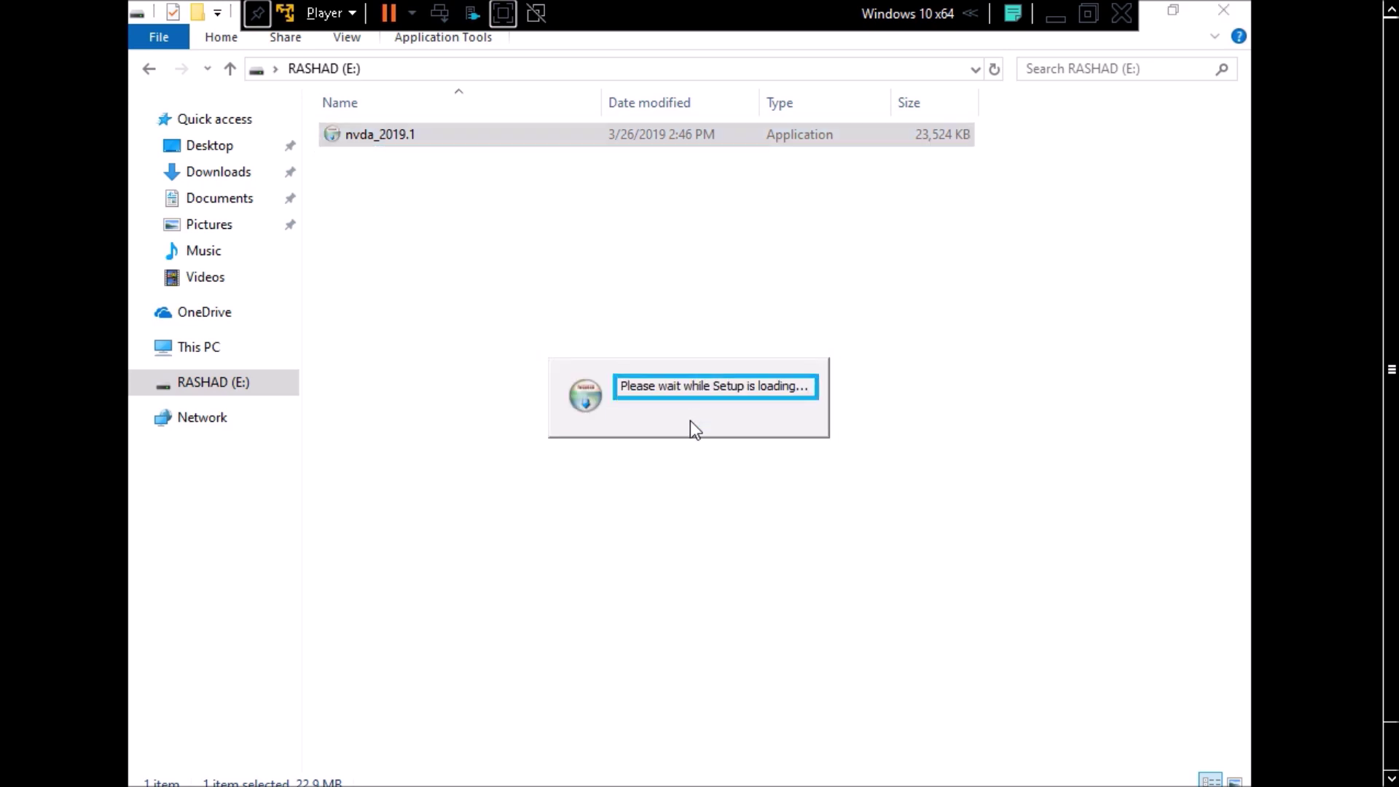
key("alt+Tab")
key("alt+F4")
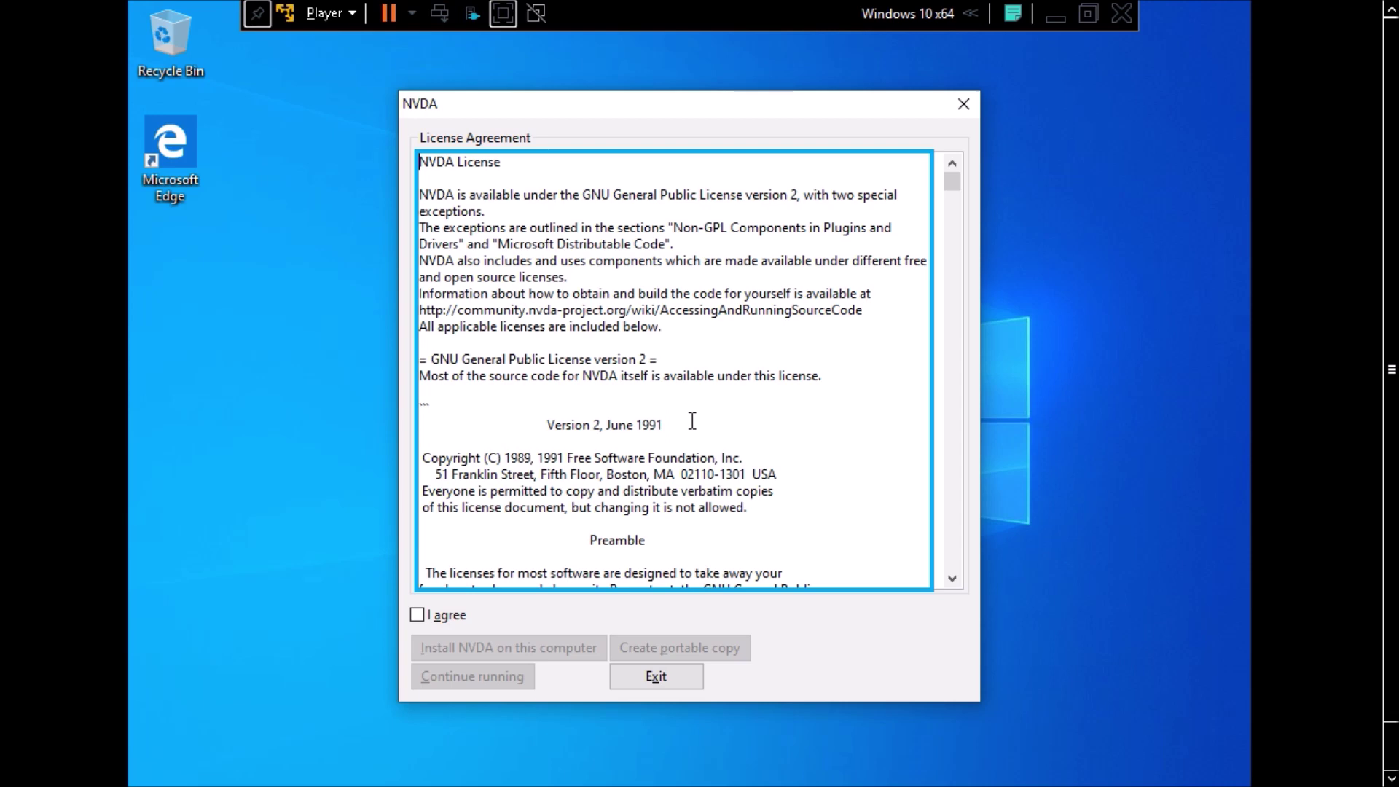
key("alt+Tab")
key("Tab")
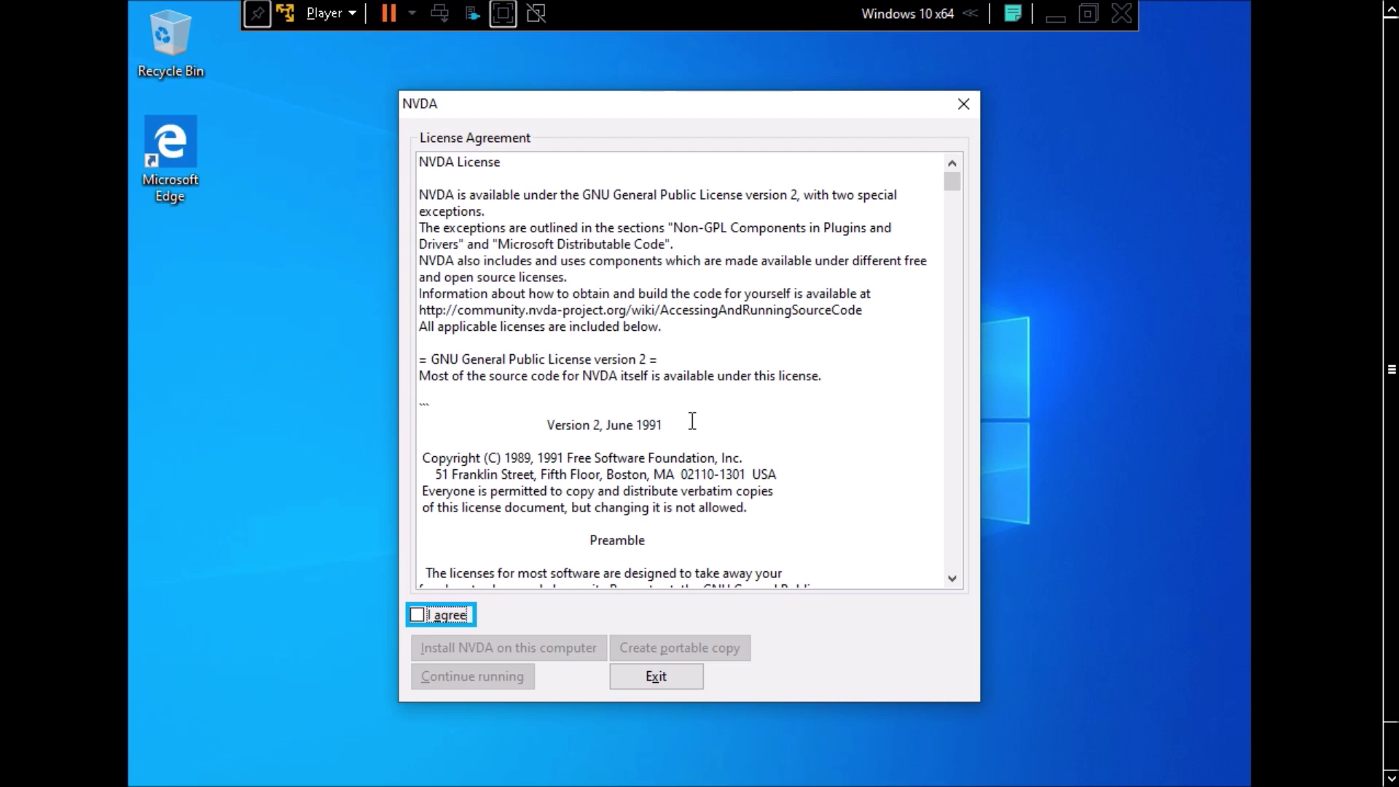
key("alt+Tab")
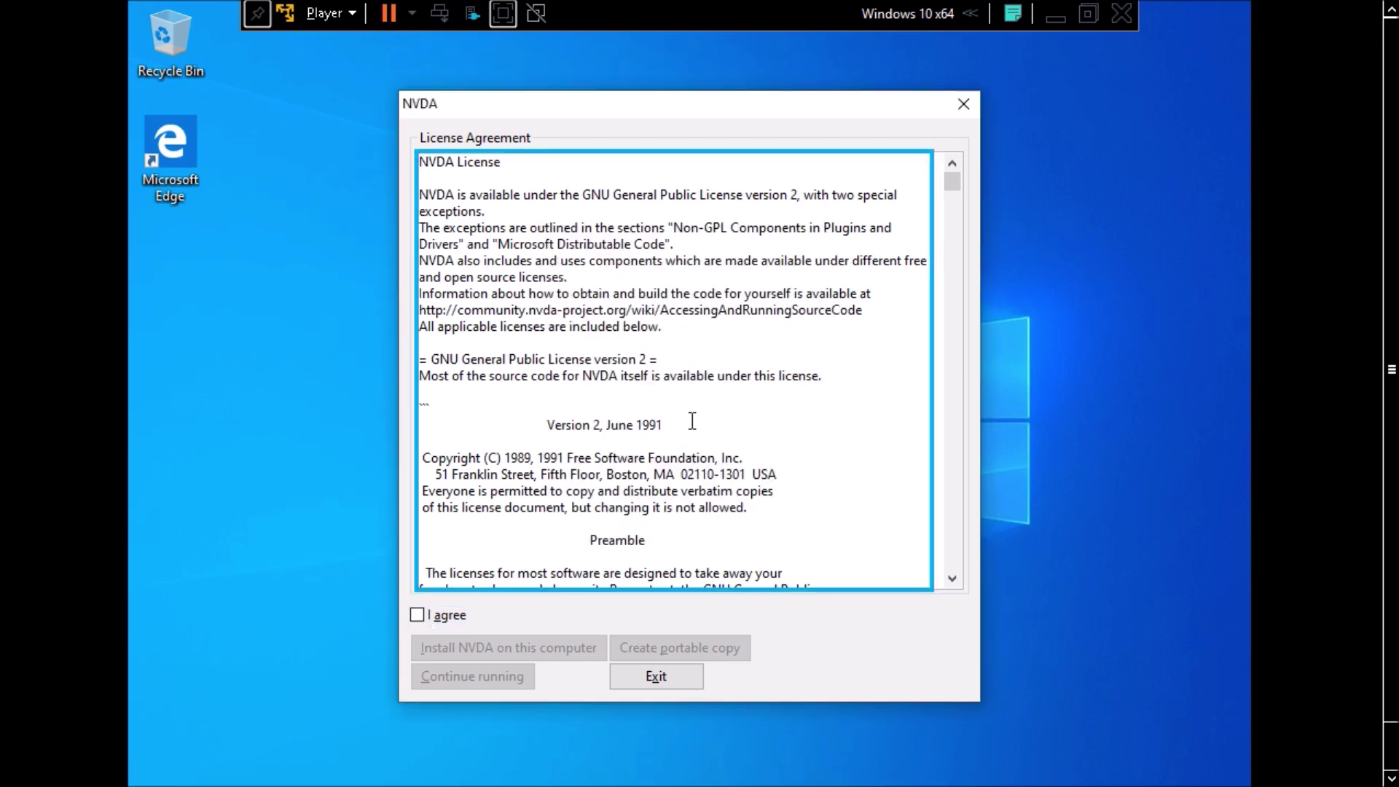
key("super")
key("super")
key("super")
type("na")
key("Escape")
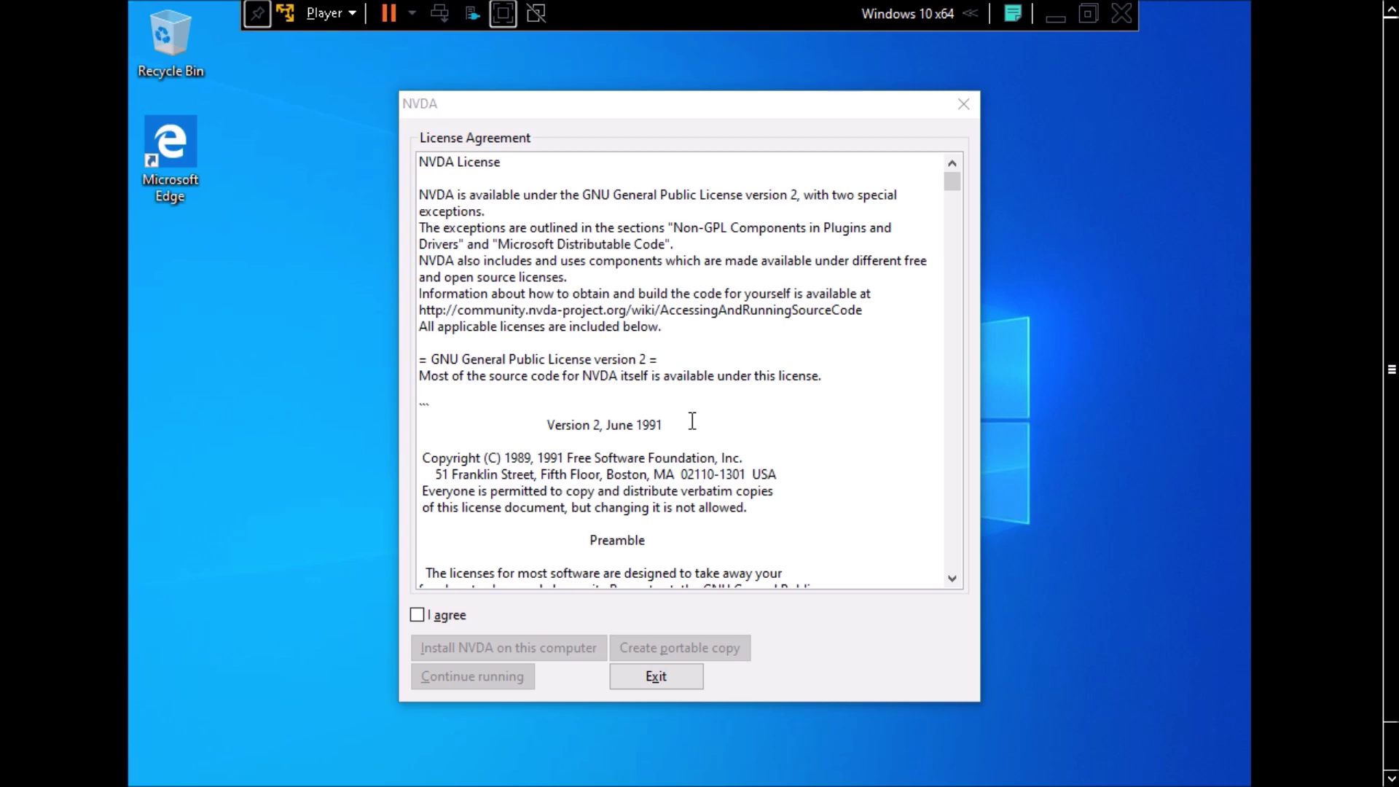
key("alt+Tab")
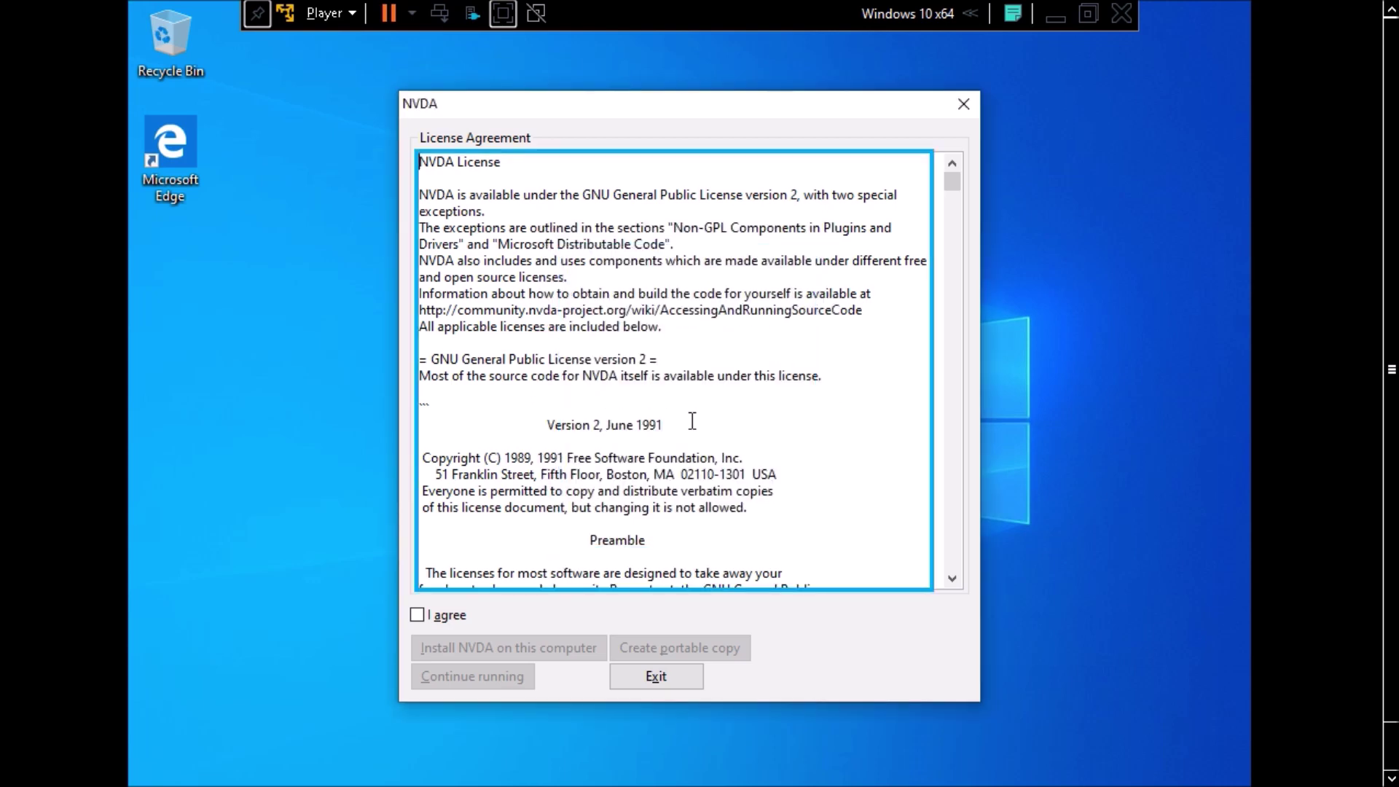
Agree to the NVDA license and choose to install NVDA on this computer.
key("Tab")
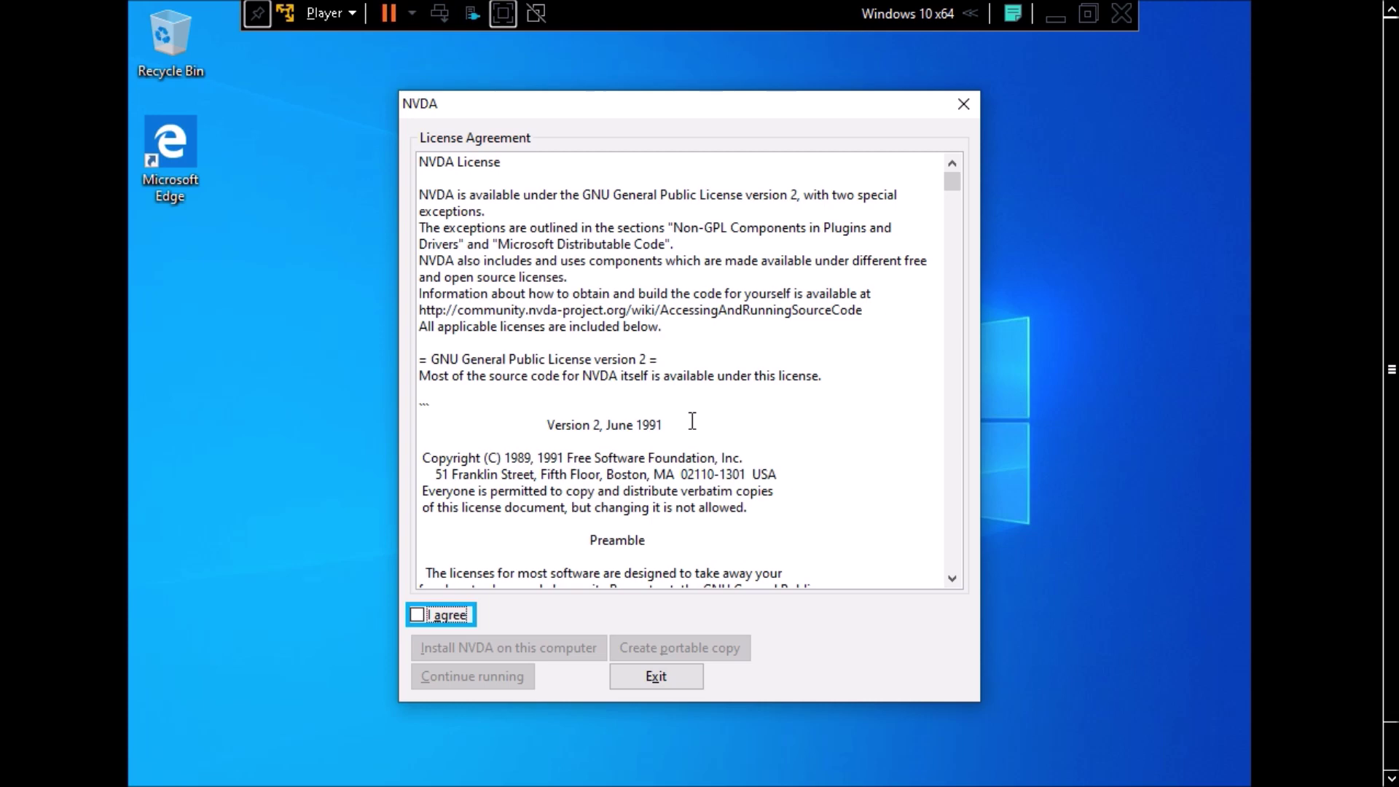
key("space")
key("Tab")
key("Return")
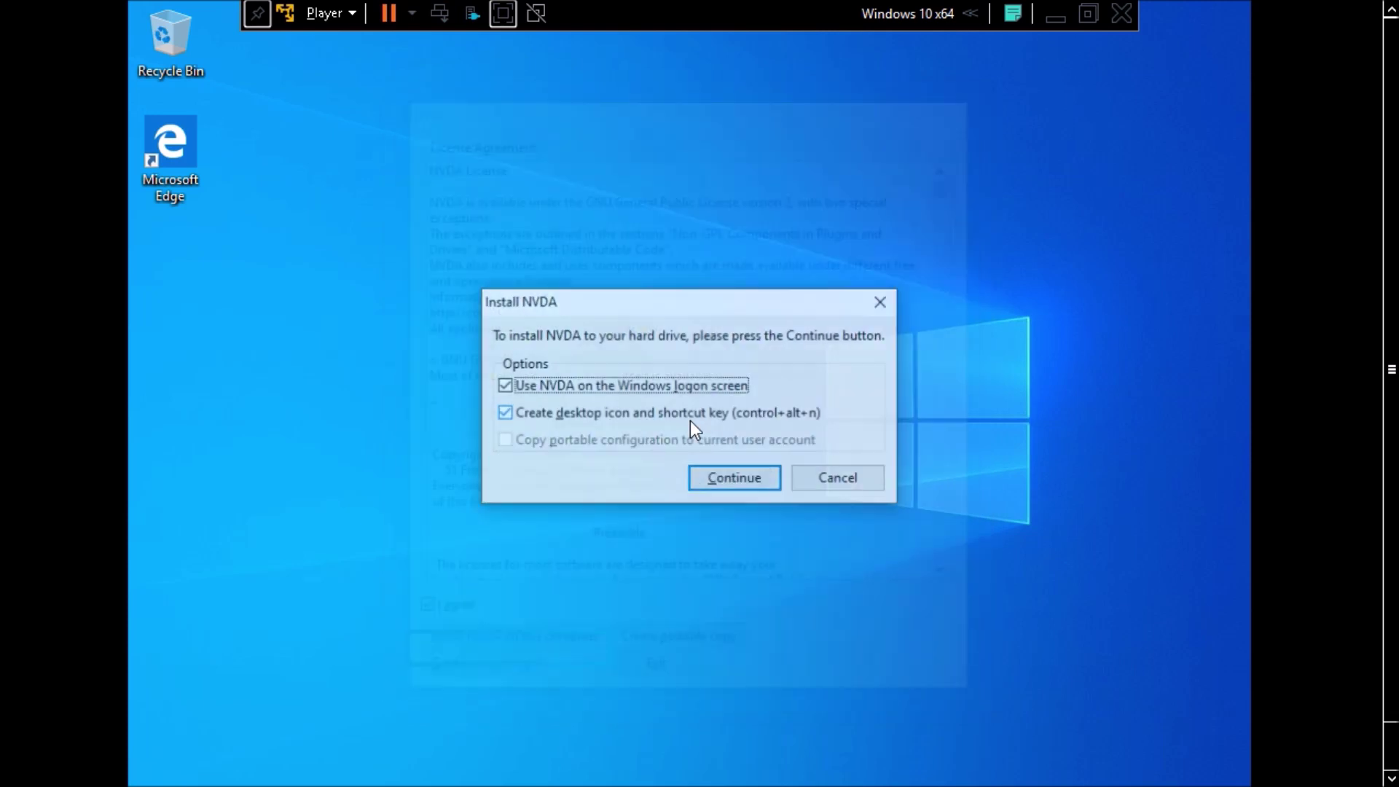
Install NVDA with the logon screen and desktop icon options enabled, and start the installed copy.
key("Return")
key("alt+y")
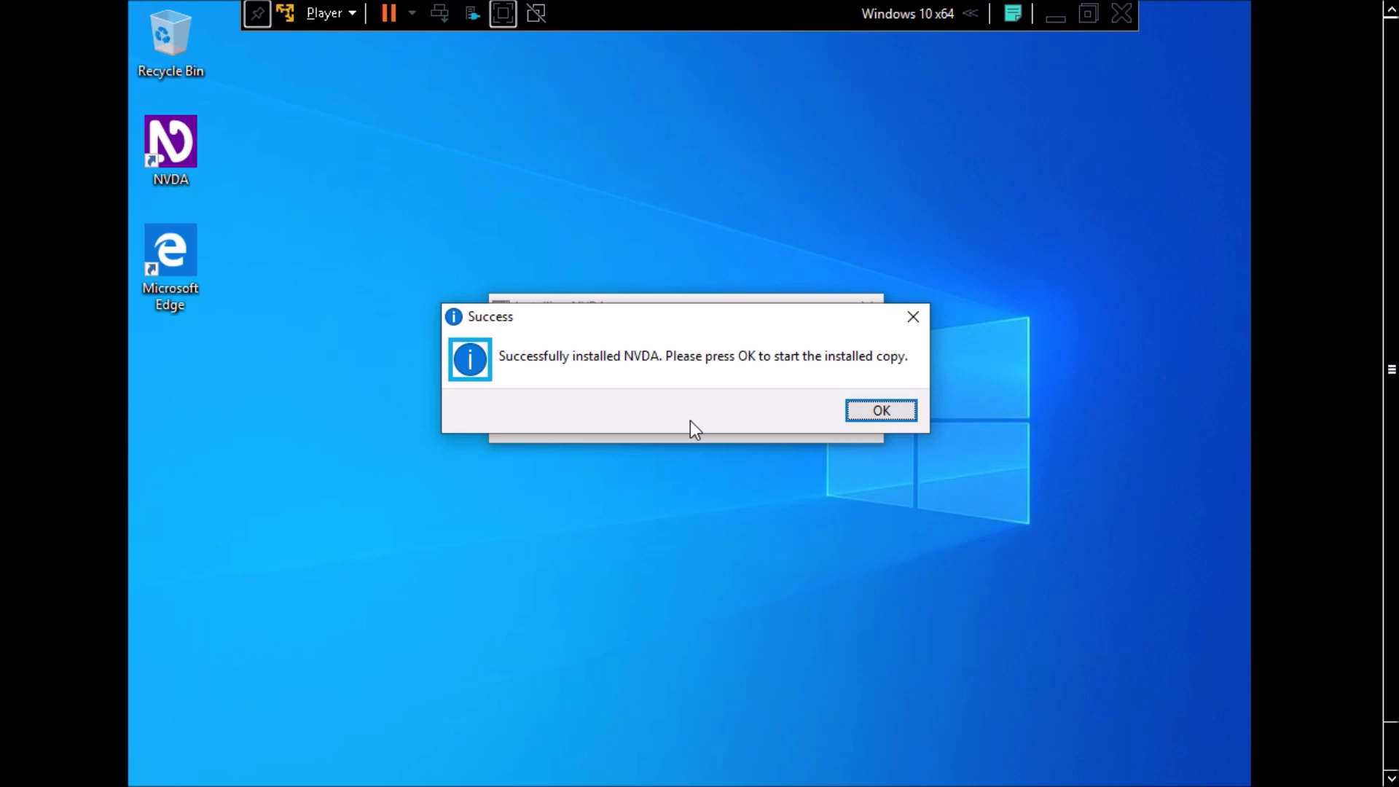
key("Return")
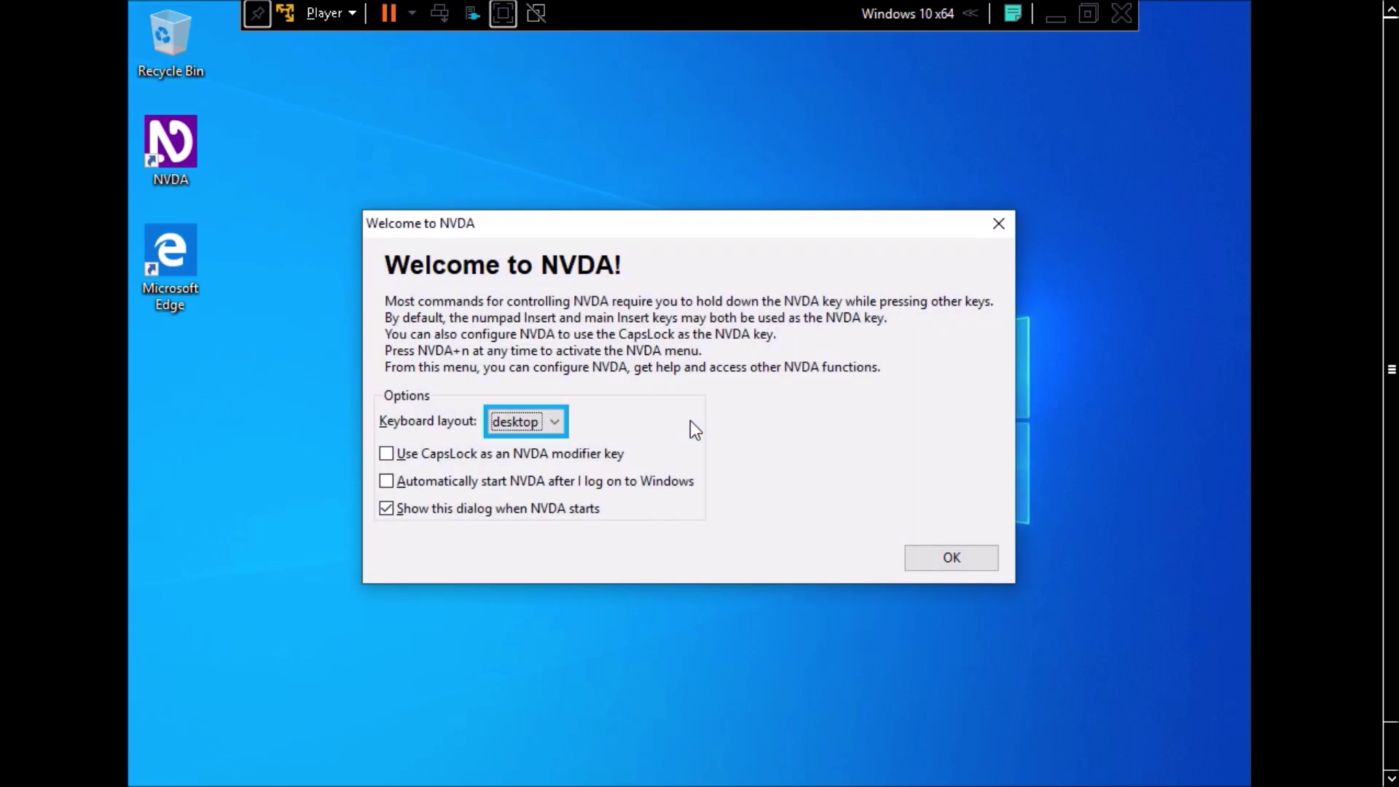
Accept the Welcome to NVDA options with the desktop keyboard layout and answer the usage data collection request.
key("Tab")
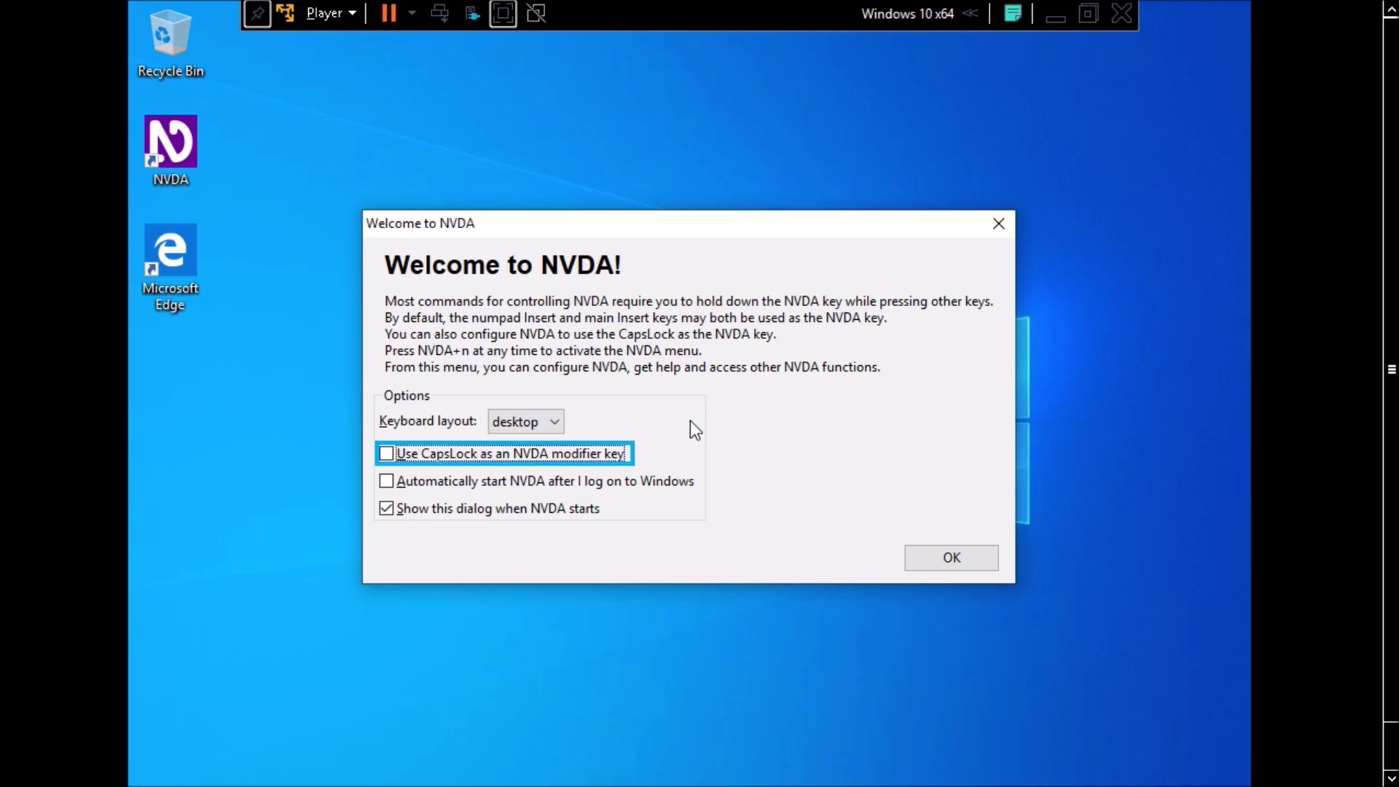
key("shift+Tab")
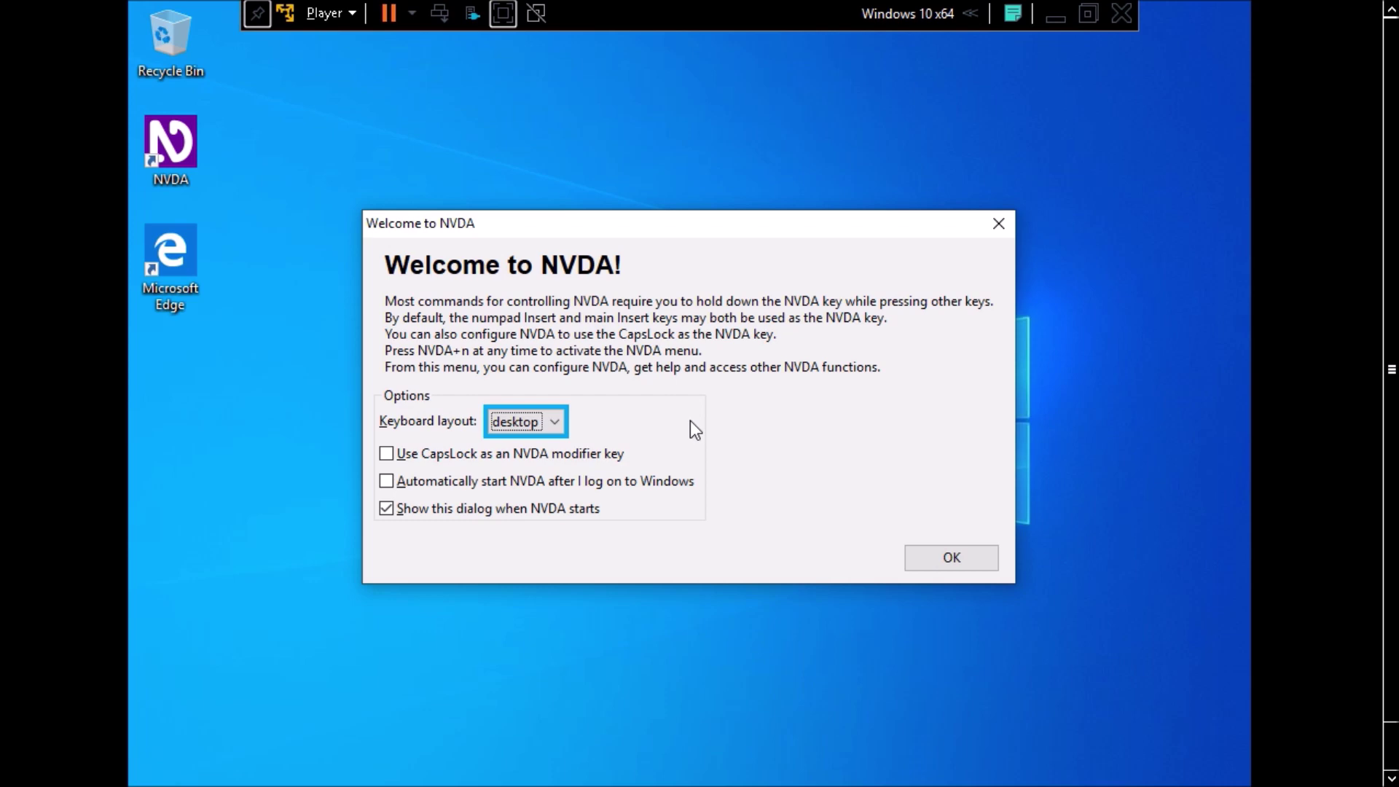
key("Return")
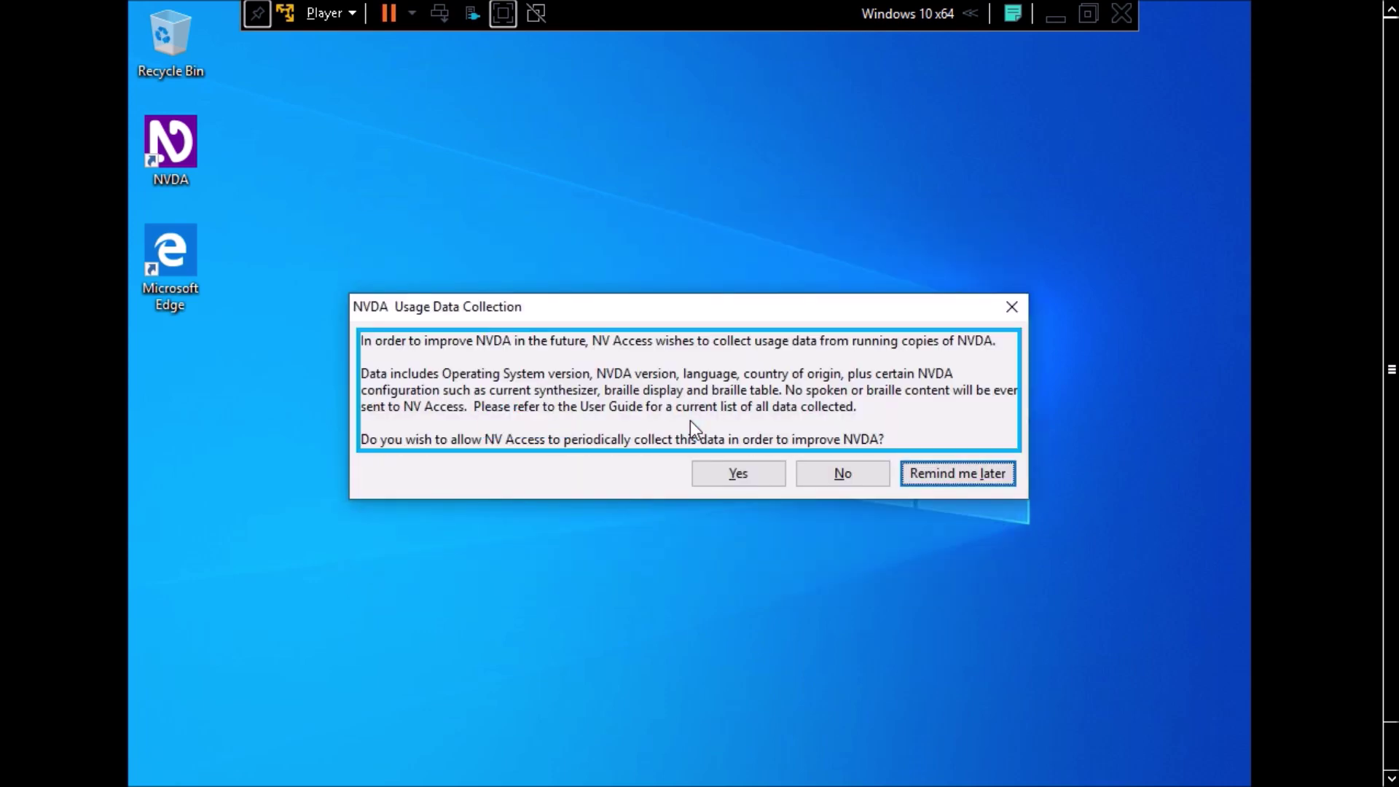
key("Tab")
key("Return")
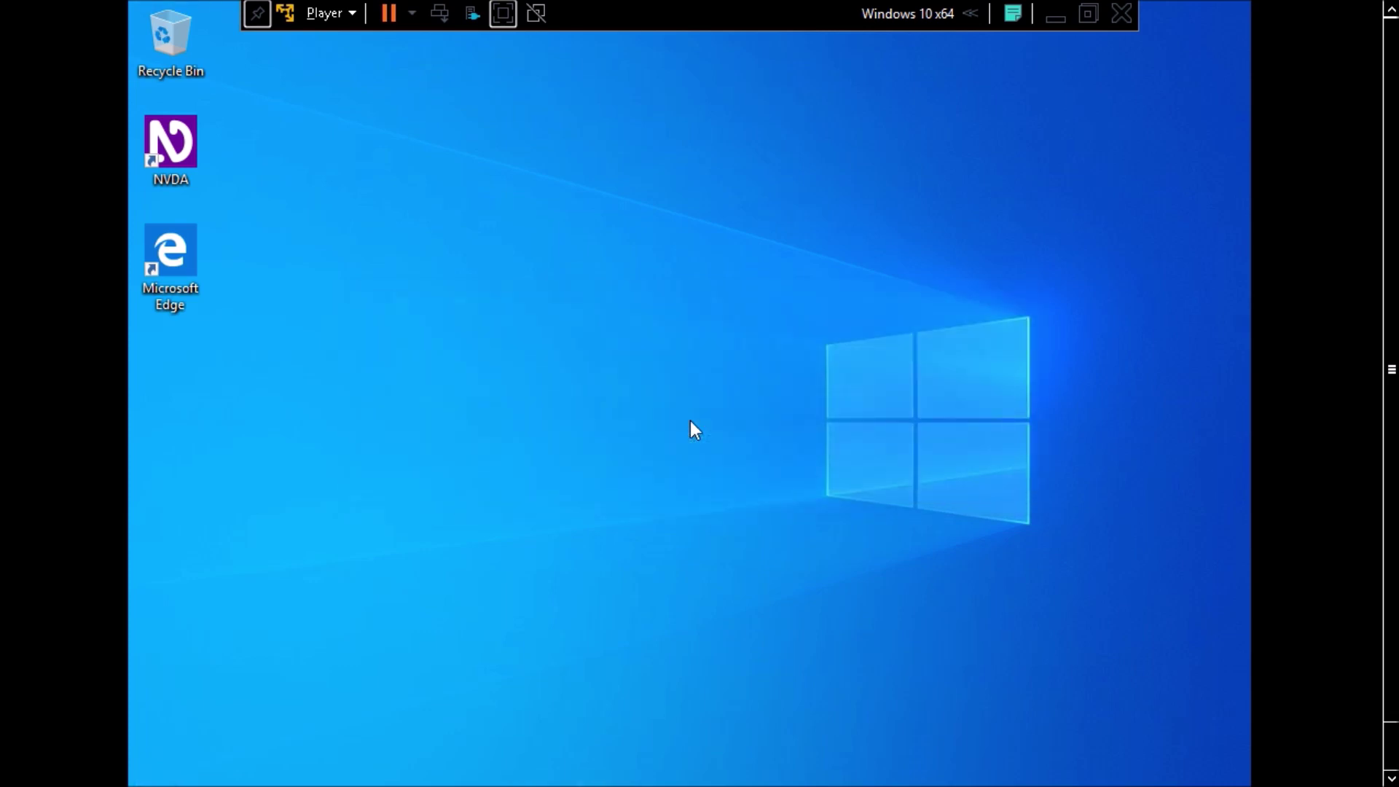
Show the hidden notification area icons and open Narrator Home from the Narrator icon.
key("Tab")
key("Return")
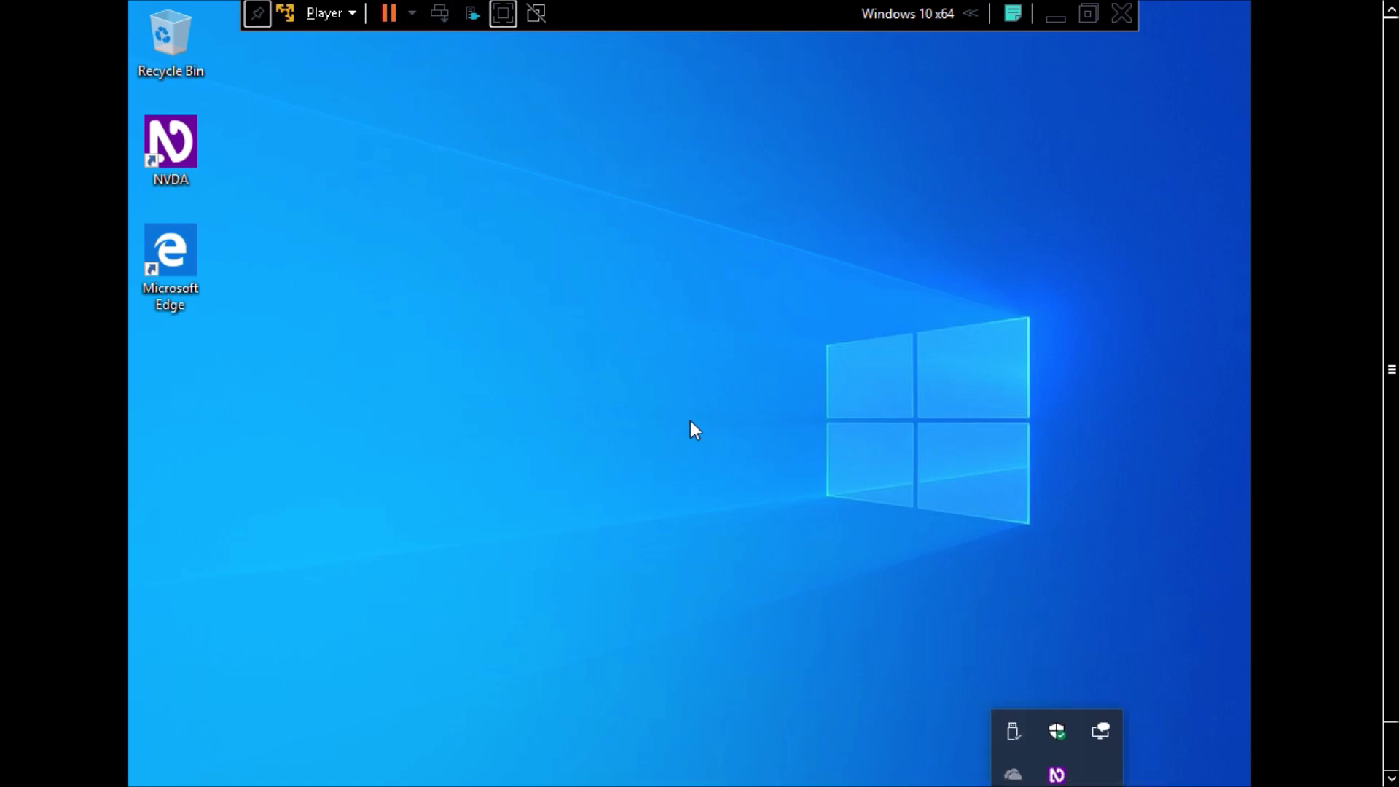
key("Left")
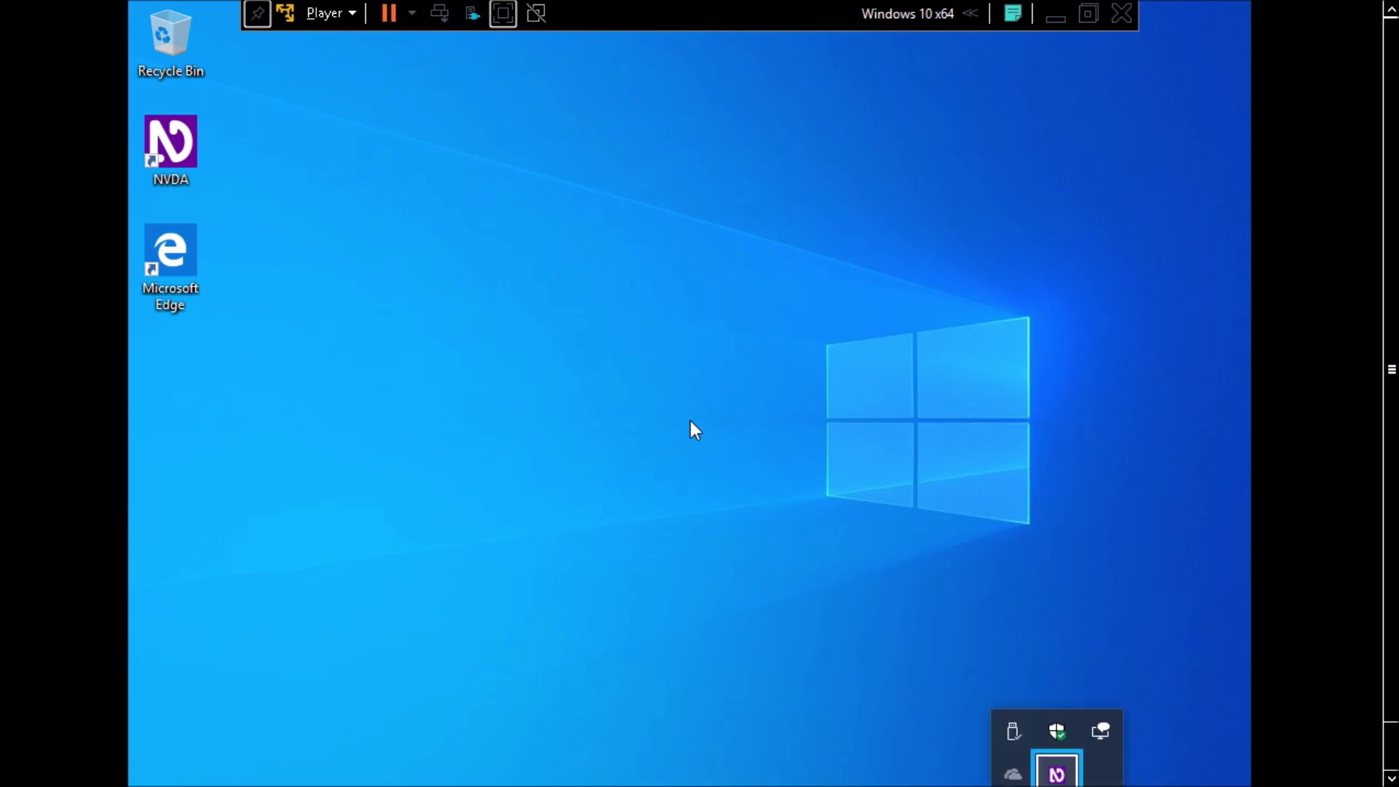
key("Left")
key("Right")
key("Left")
key("Left")
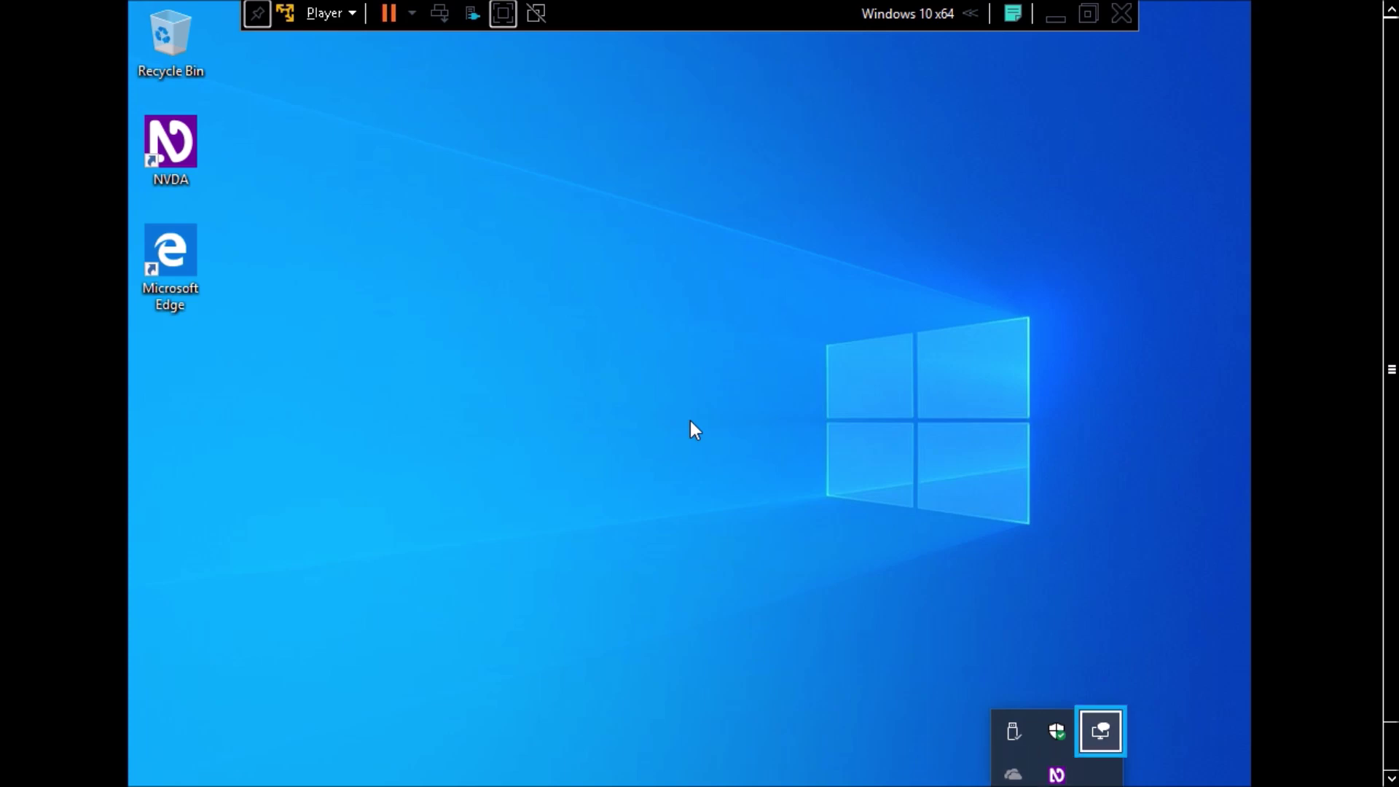
key("Return")
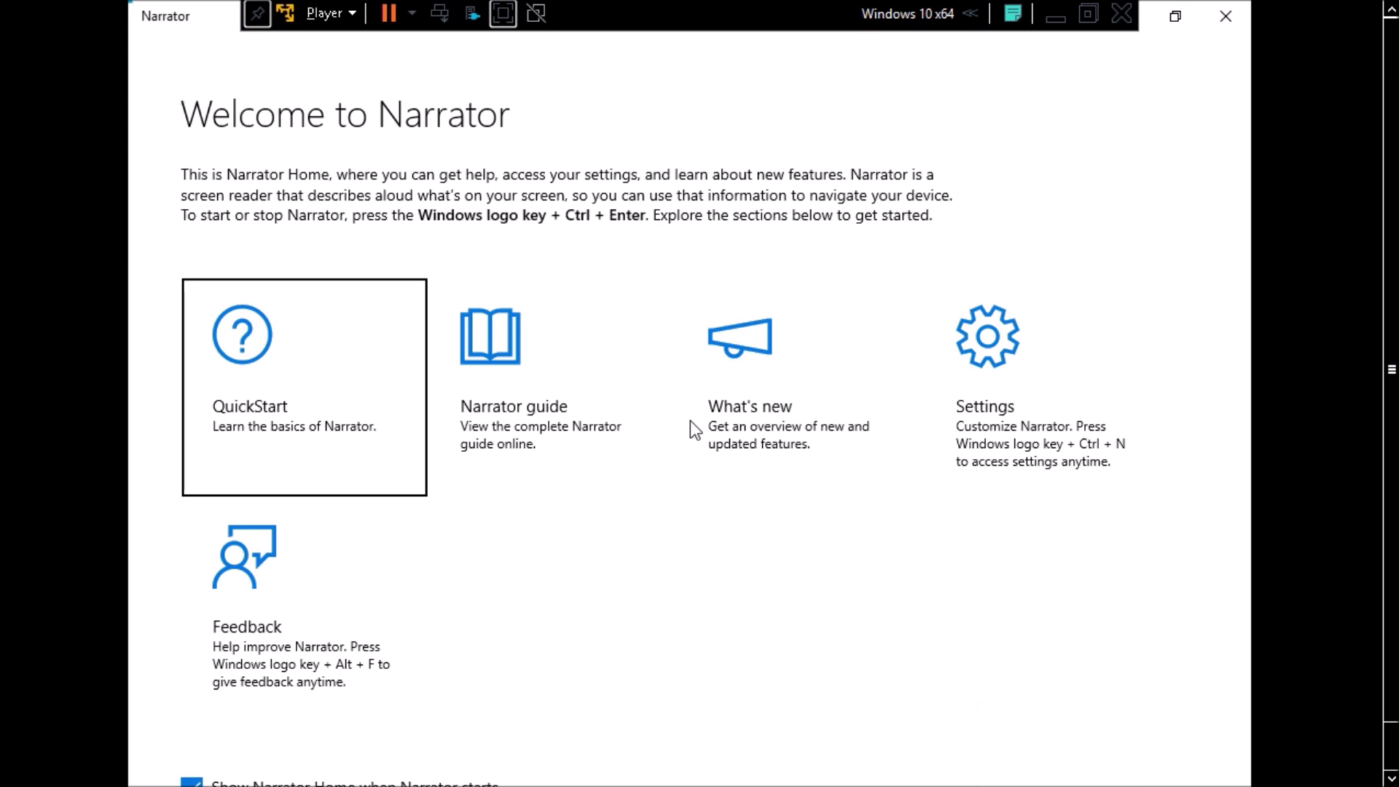
Exit Narrator from the Narrator Home window.
key("Tab")
key("Tab")
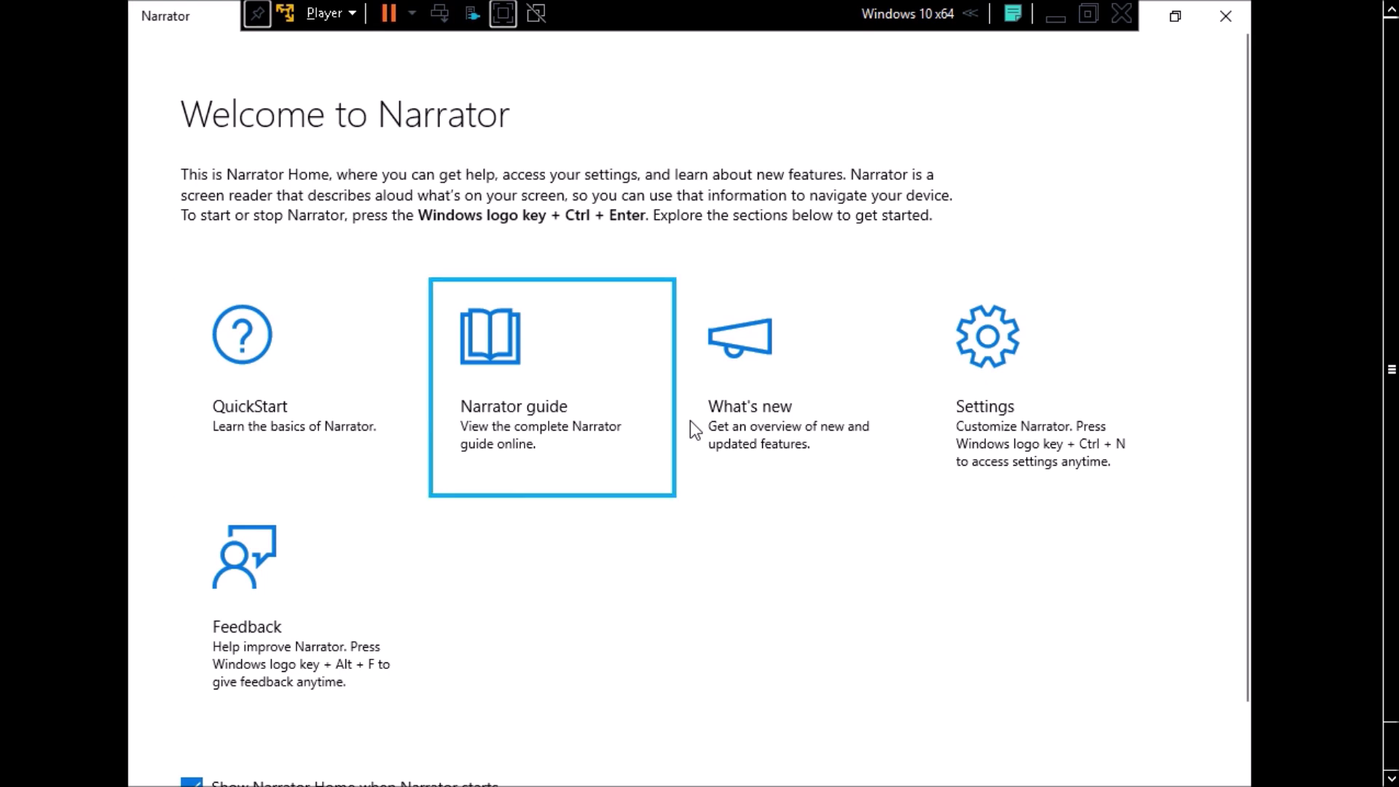
key("Tab")
key("Tab")
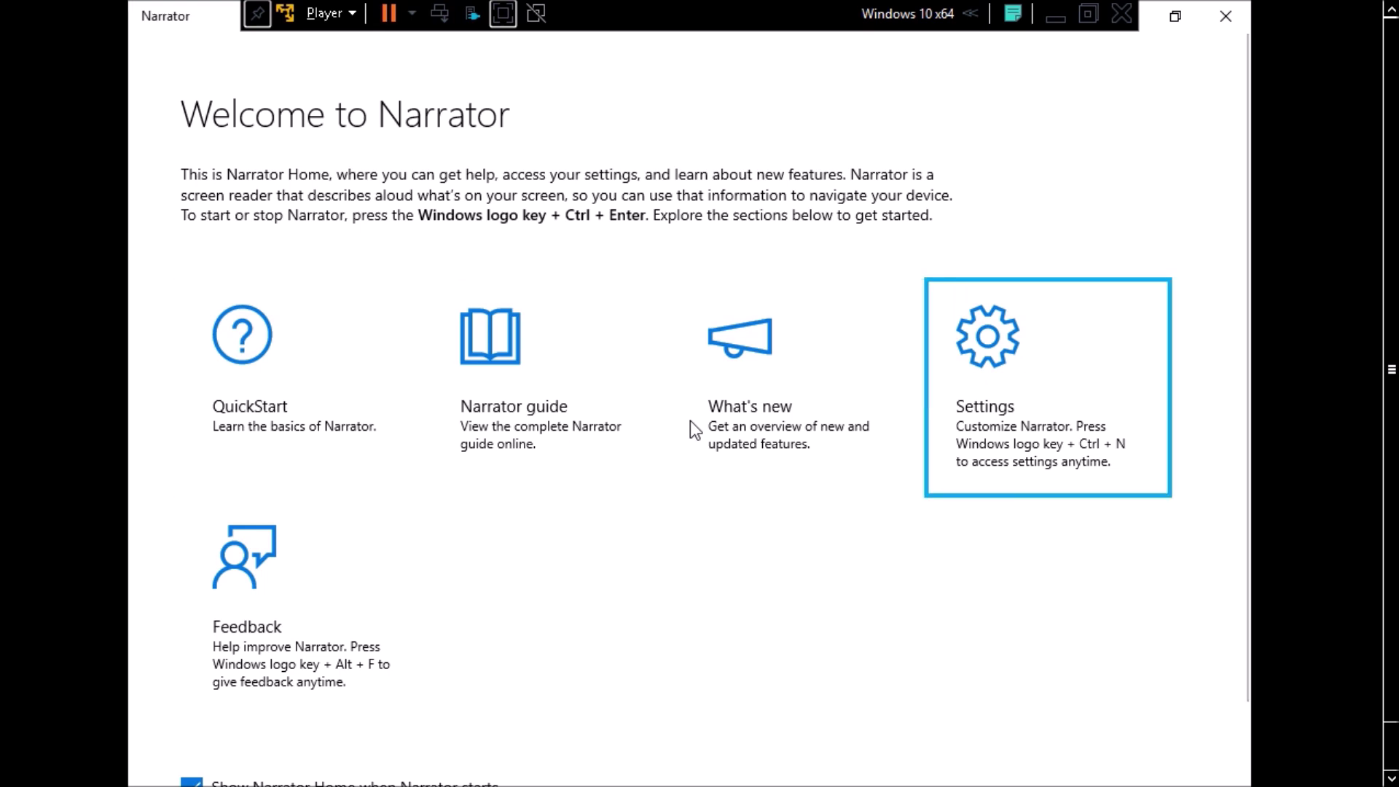
key("Tab")
key("Tab")
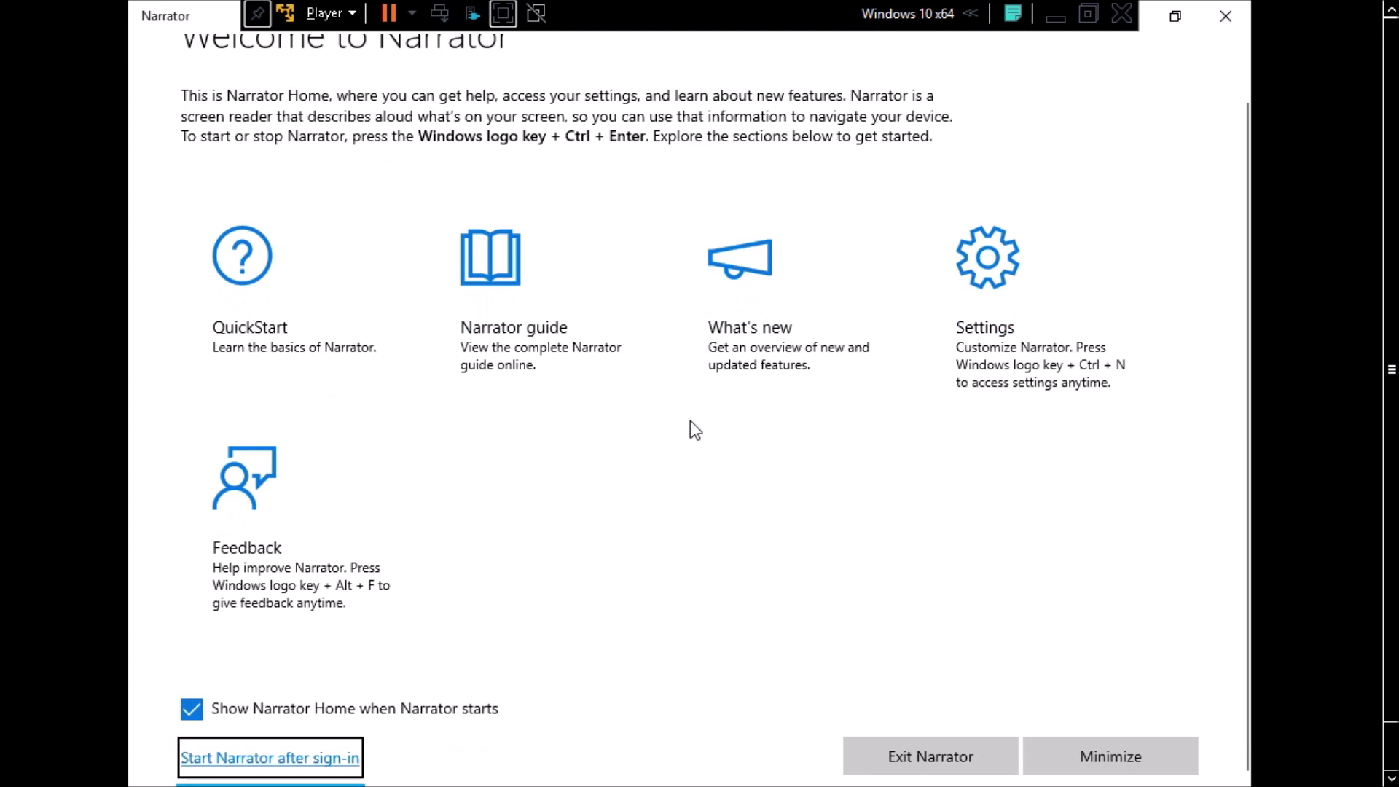
key("Tab")
key("Return")
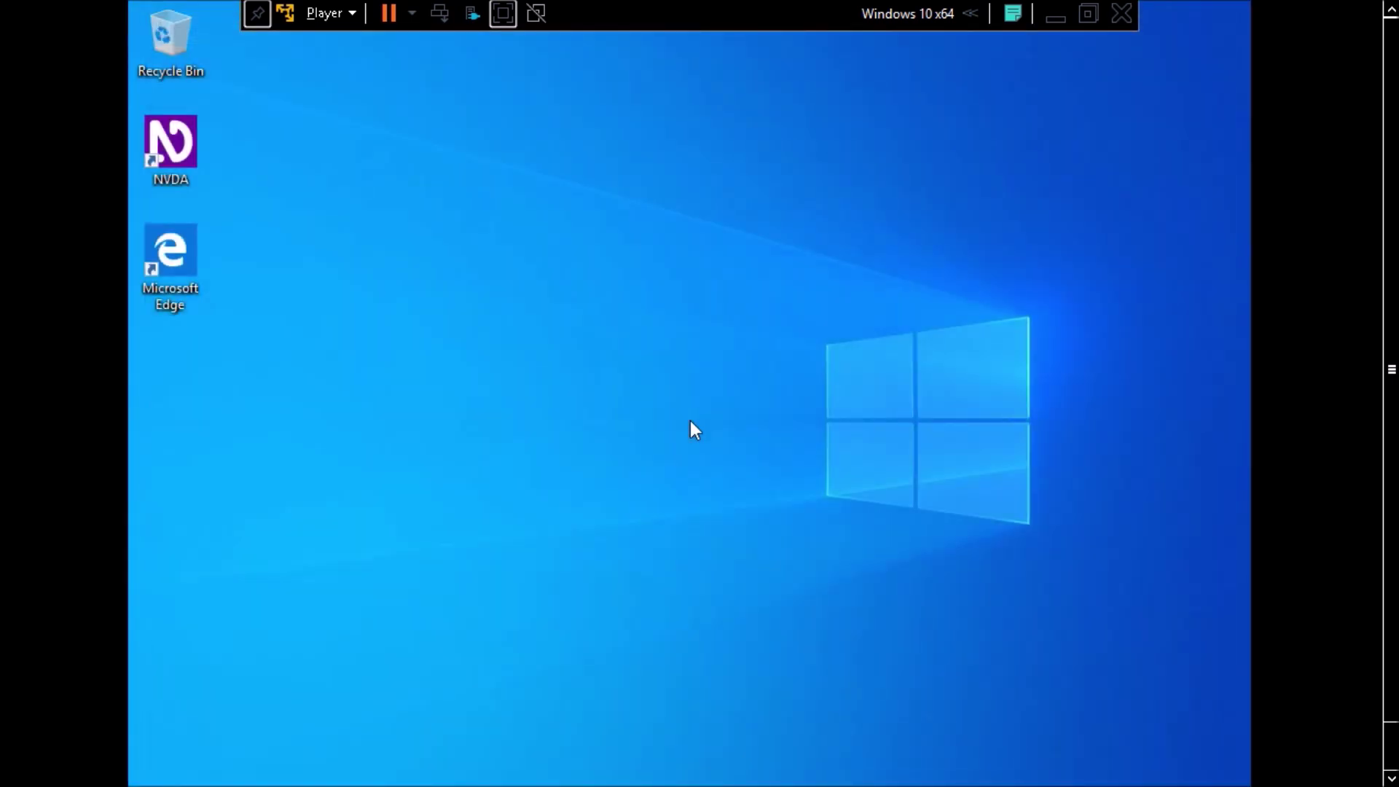
Switch NVDA's speech synthesizer to the one whose name starts with E in the Select Synthesizer dialog.
key("ctrl+Insert+s")
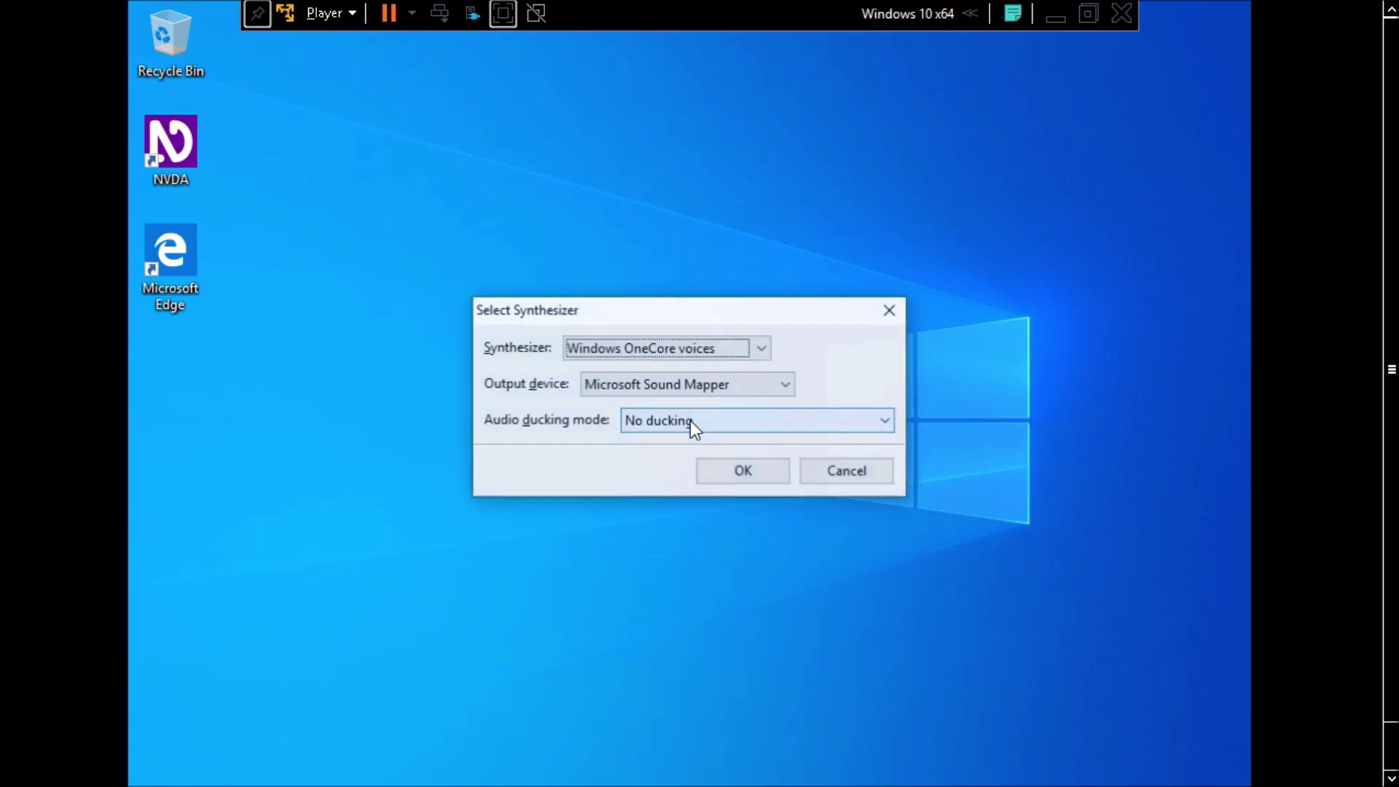
key("e")
key("Return")
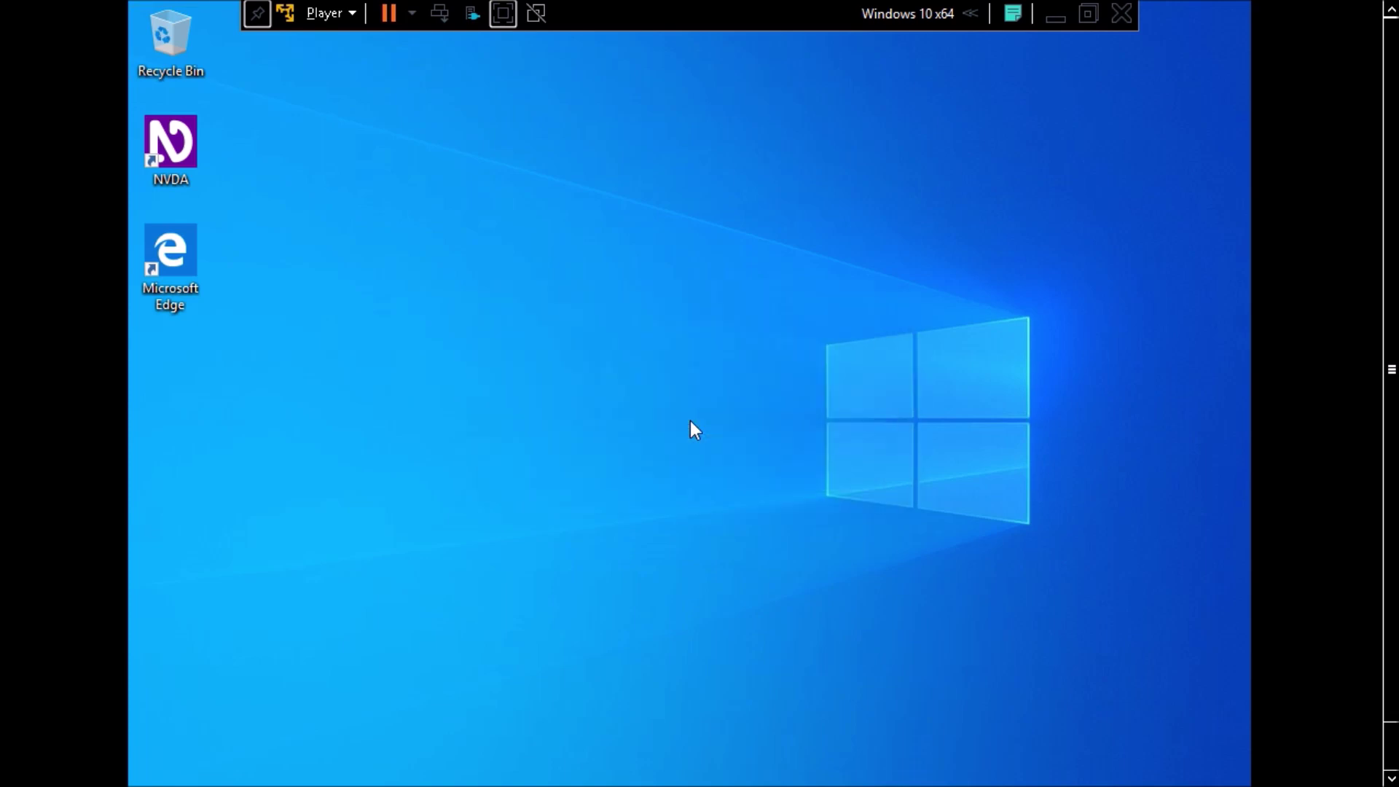
Look through the desktop icons and the whole Start menu app list, from the recently added entries down to Your Phone, and close the menu.
key("Down")
key("Down")
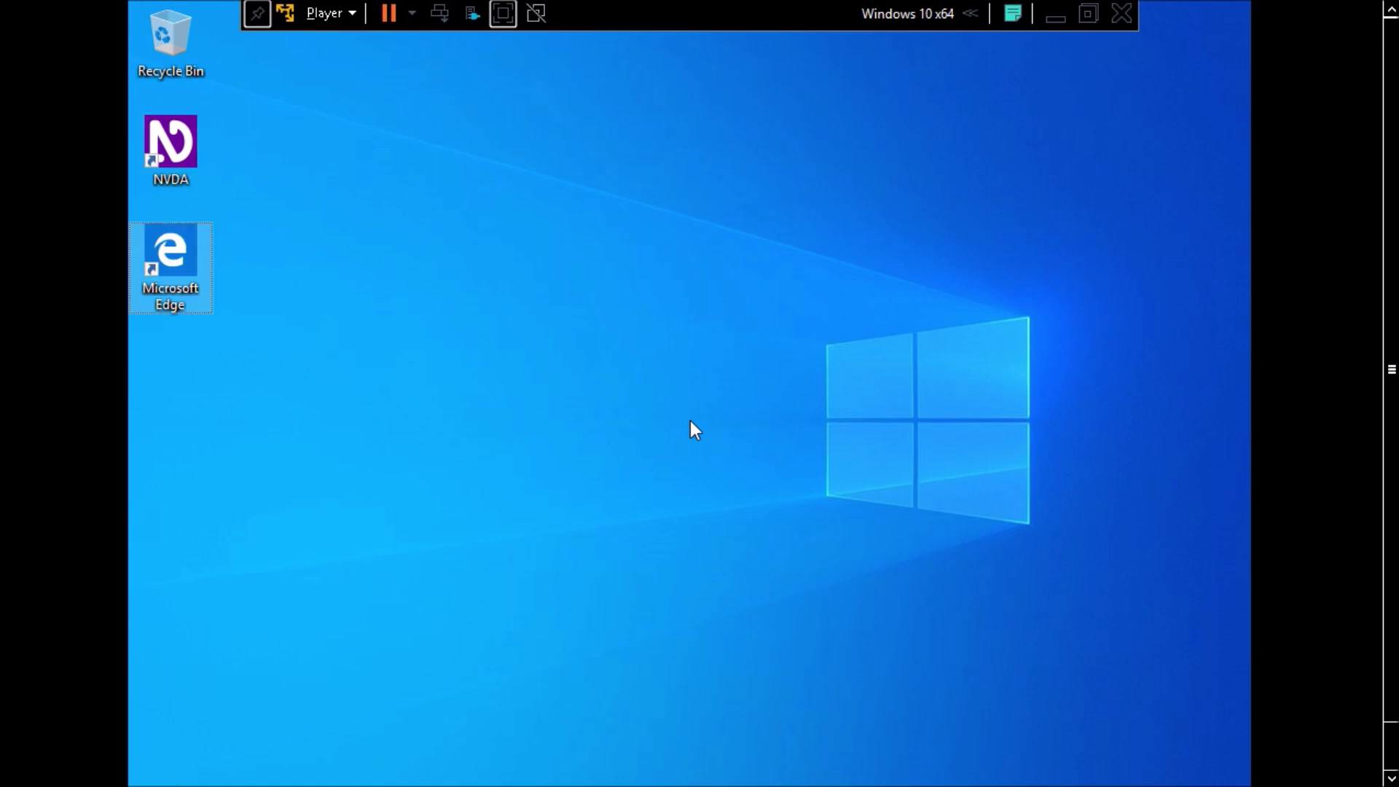
key("Up")
key("Up")
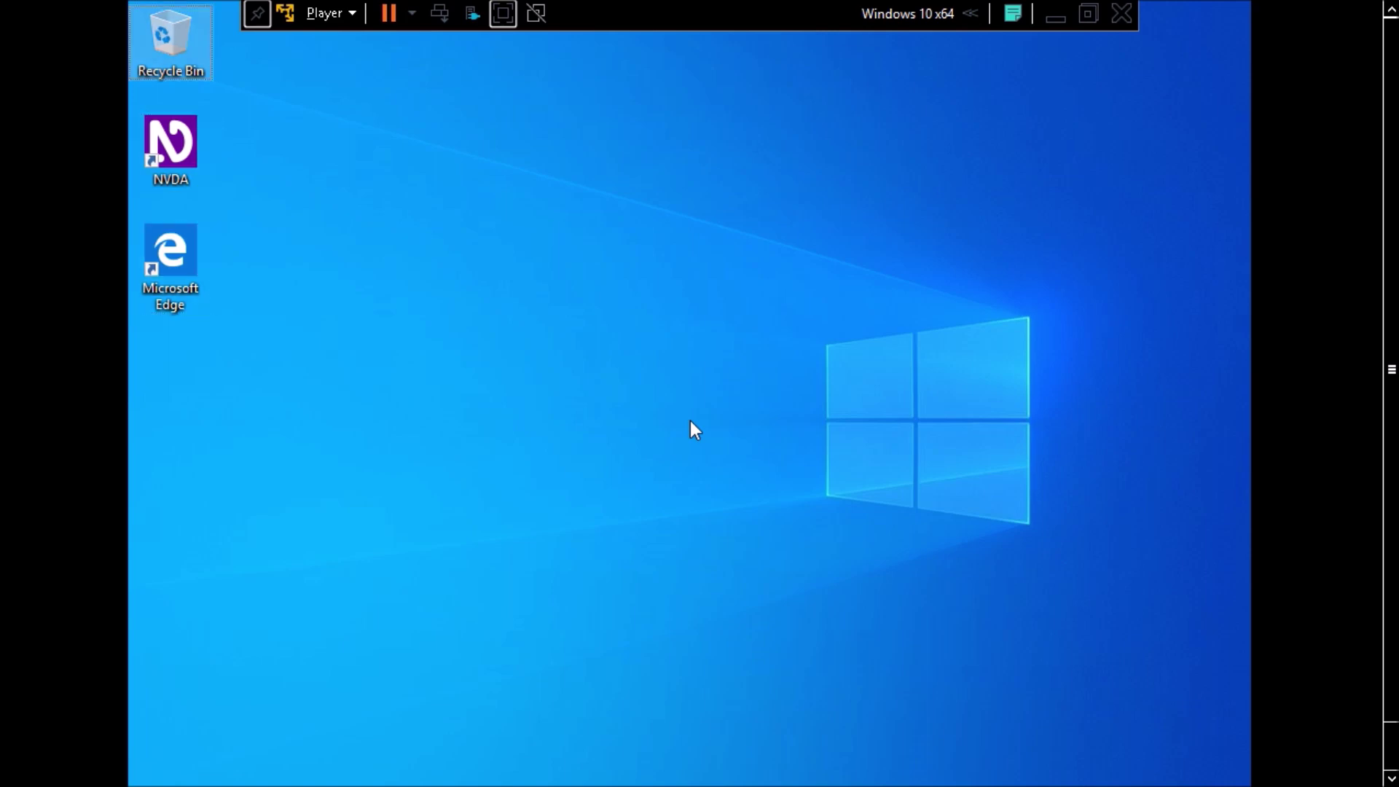
key("super")
key("Tab")
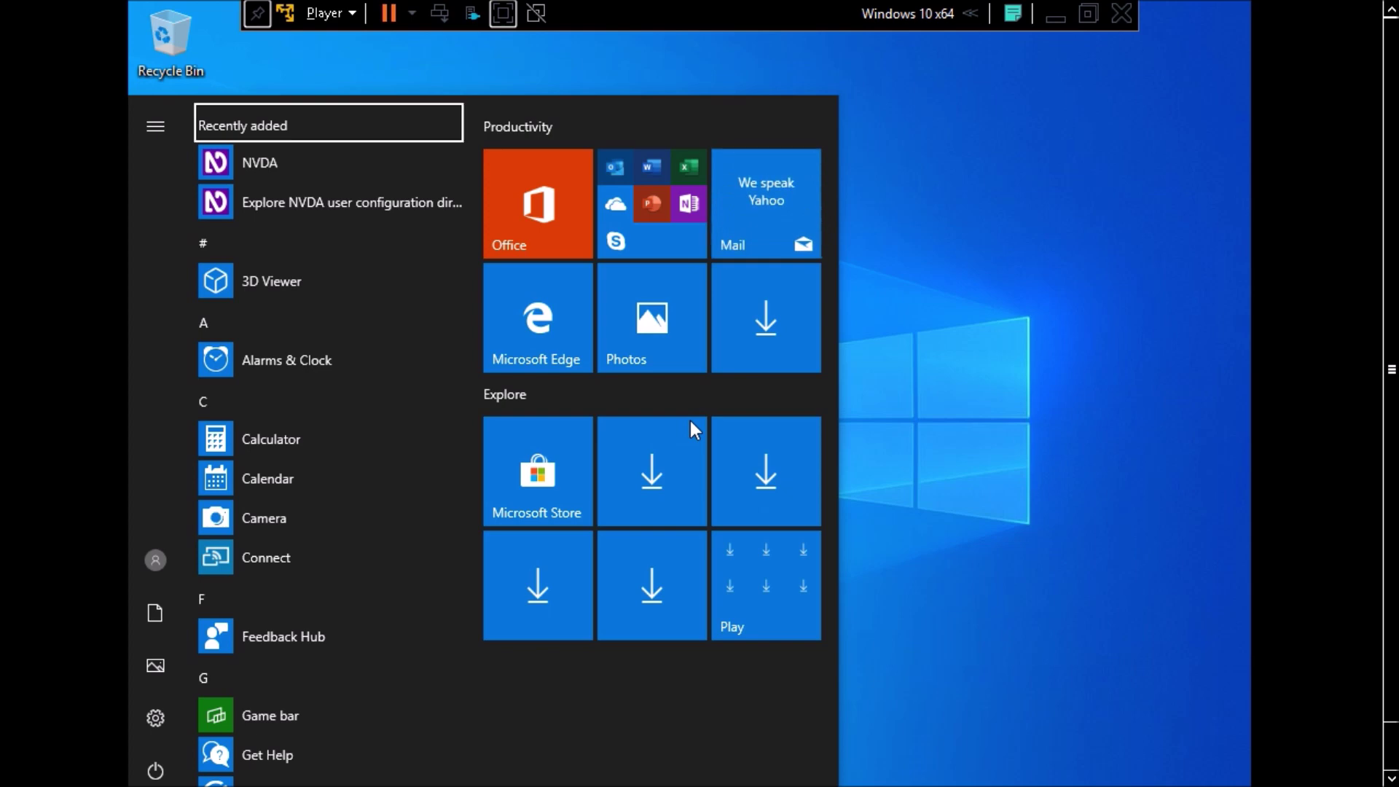
key("Down")
key("Down")
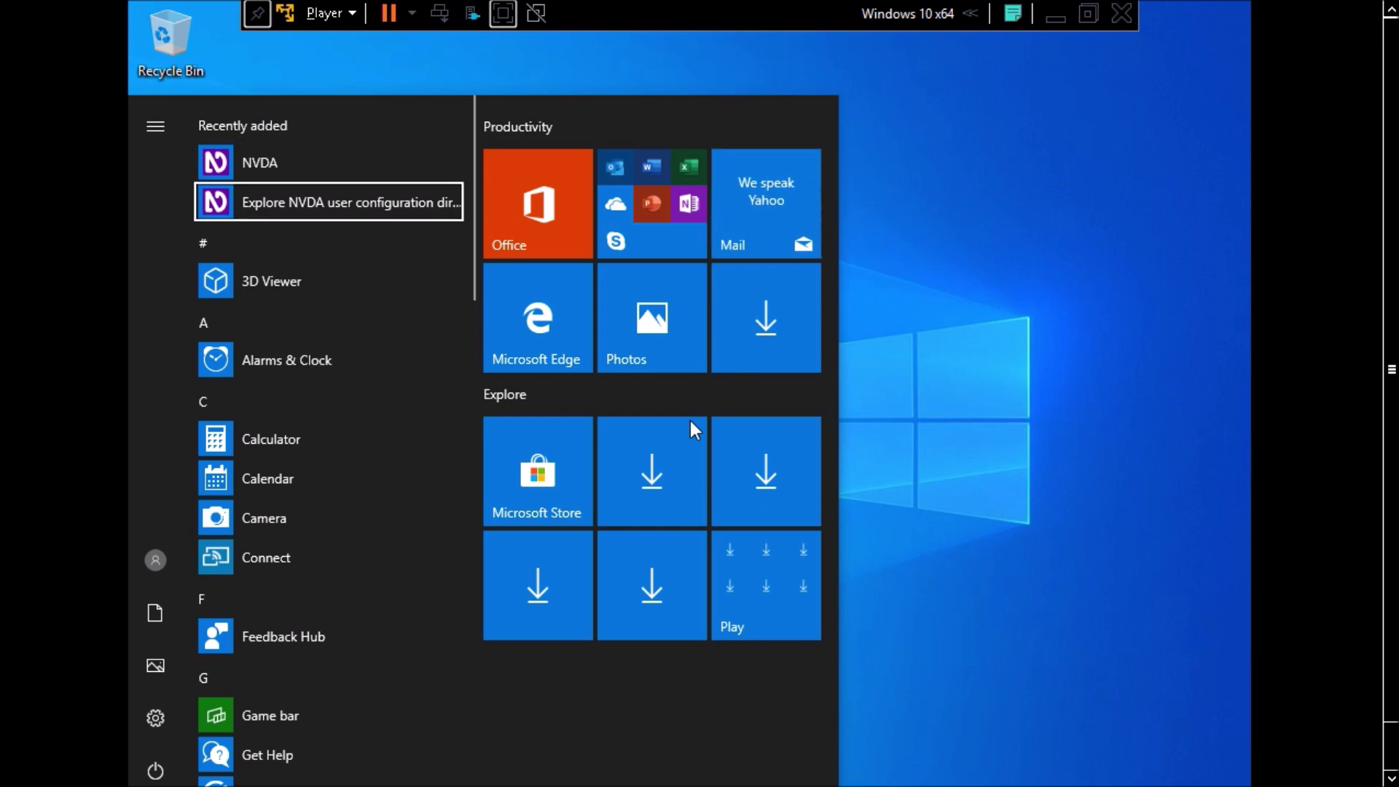
key("Down")
key("Down")
key("Down")
key("Down")
key("Down")
key("Down")
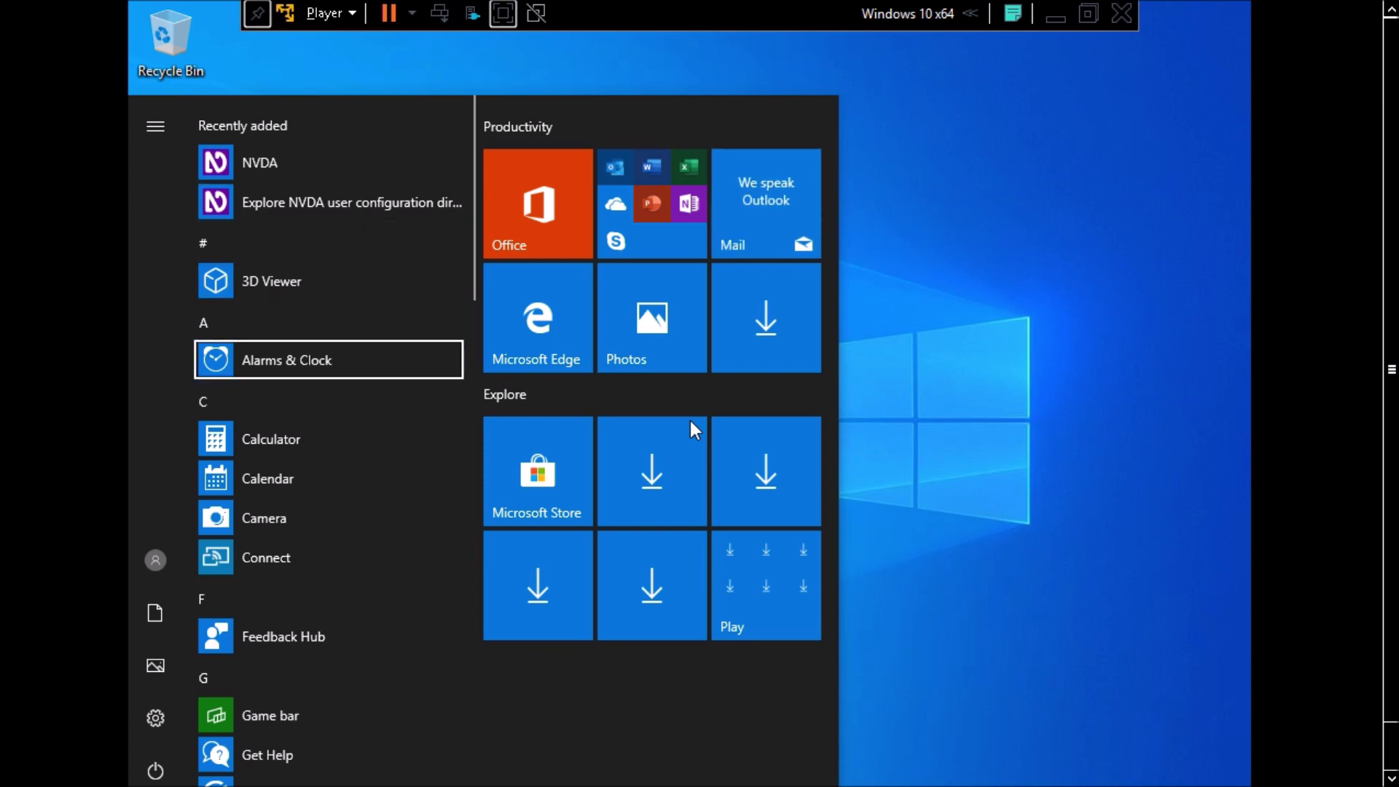
key("Down")
key("Down")
key("Down")
key("Down")
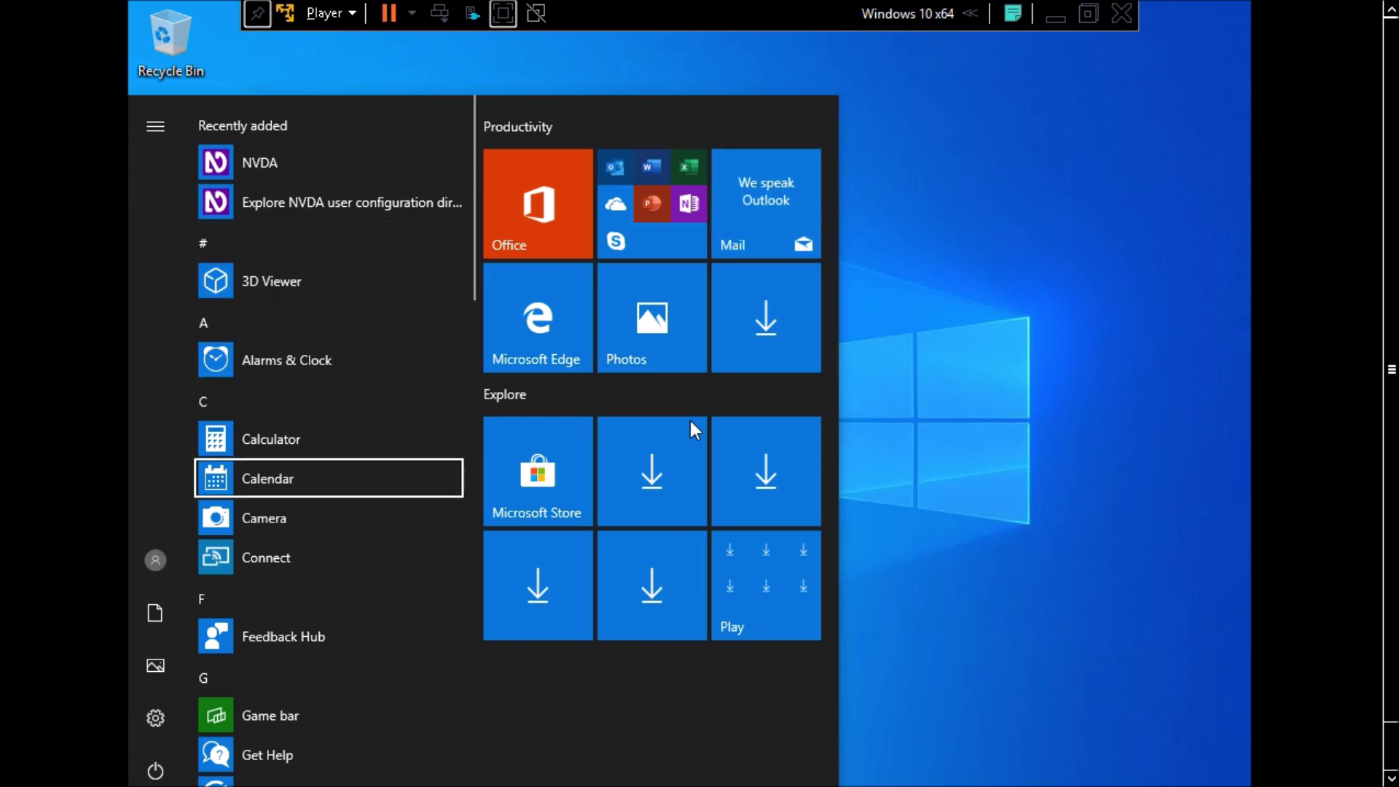
key("Down")
key("Down")
key("Down")
key("Down")
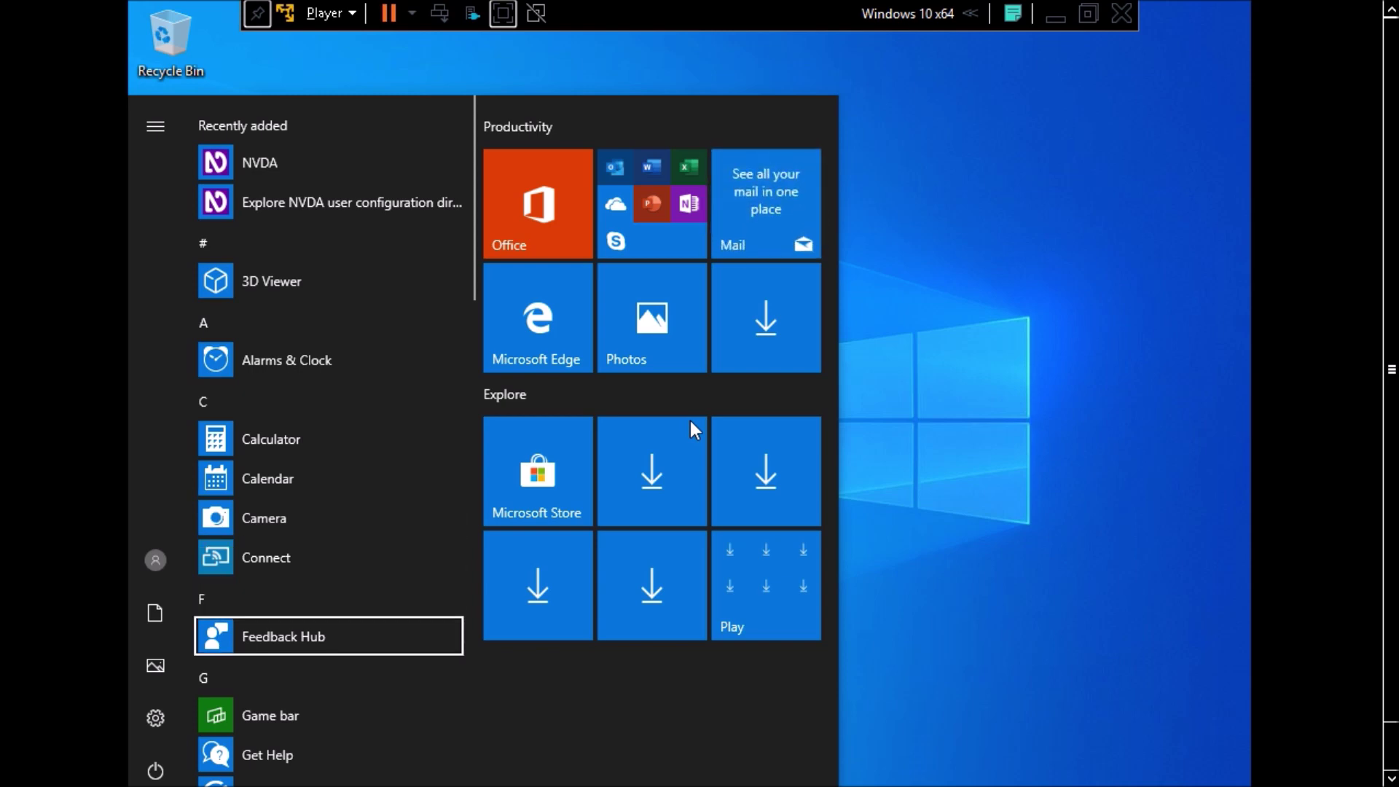
key("Down")
key("Down")
key("Down")
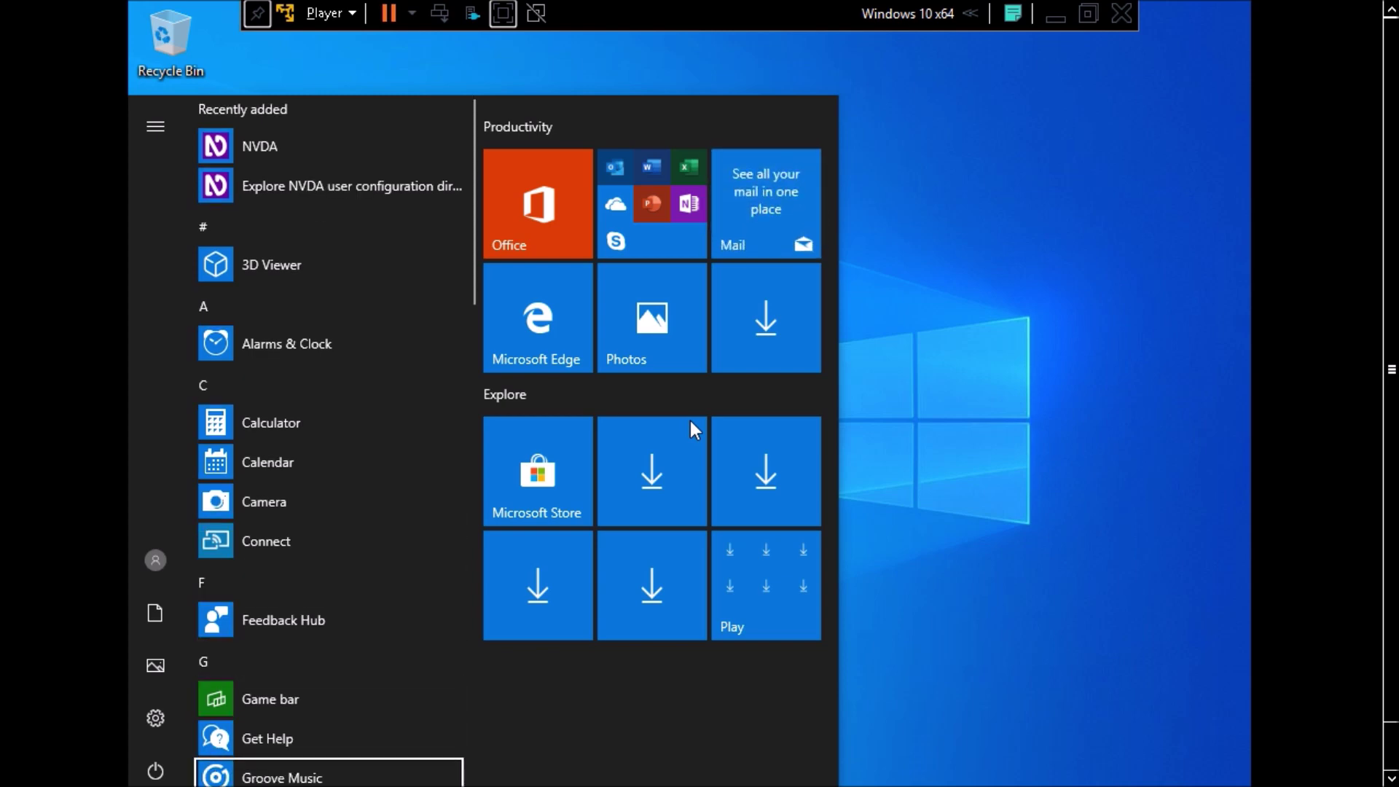
key("Down")
key("Down")
key("Down")
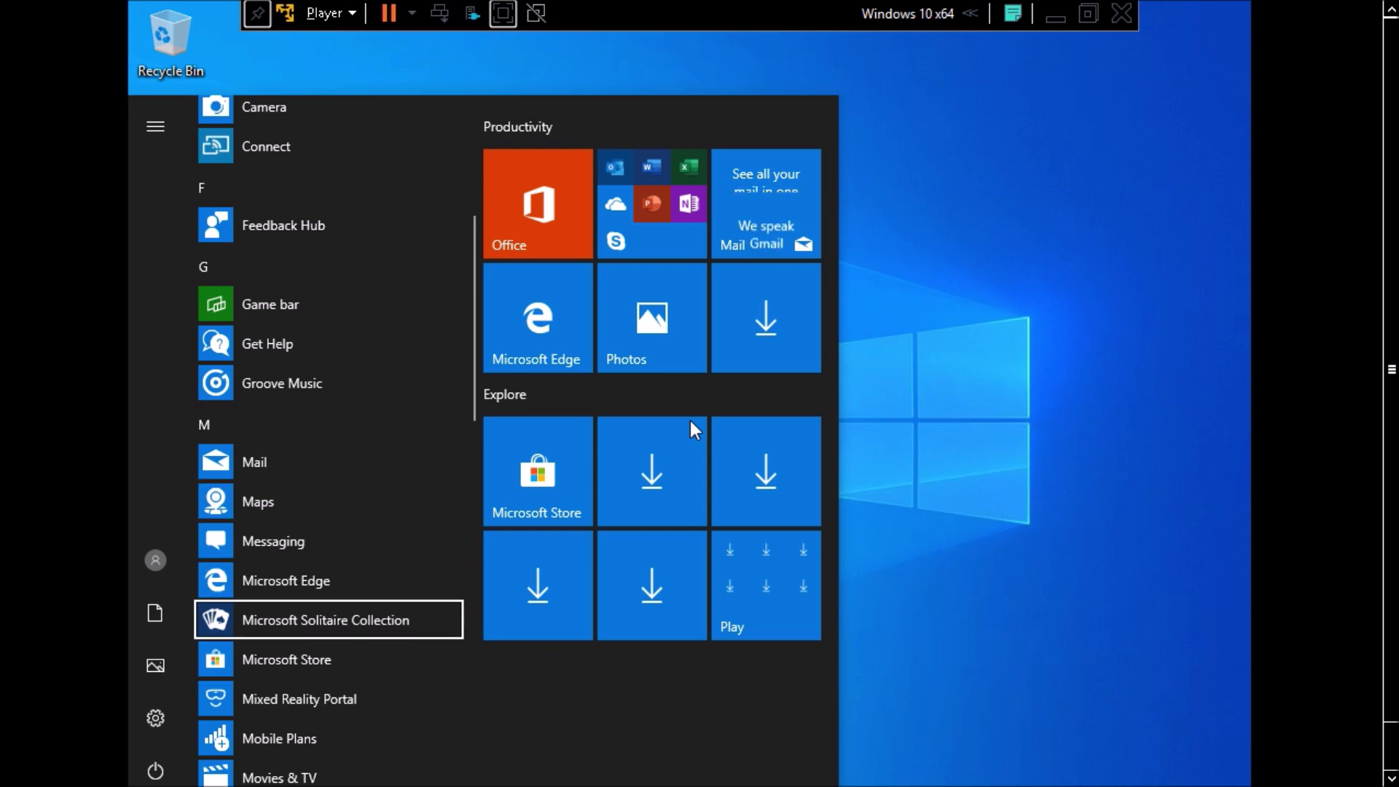
key("Down")
key("Down")
key("Down")
key("Down")
key("Down")
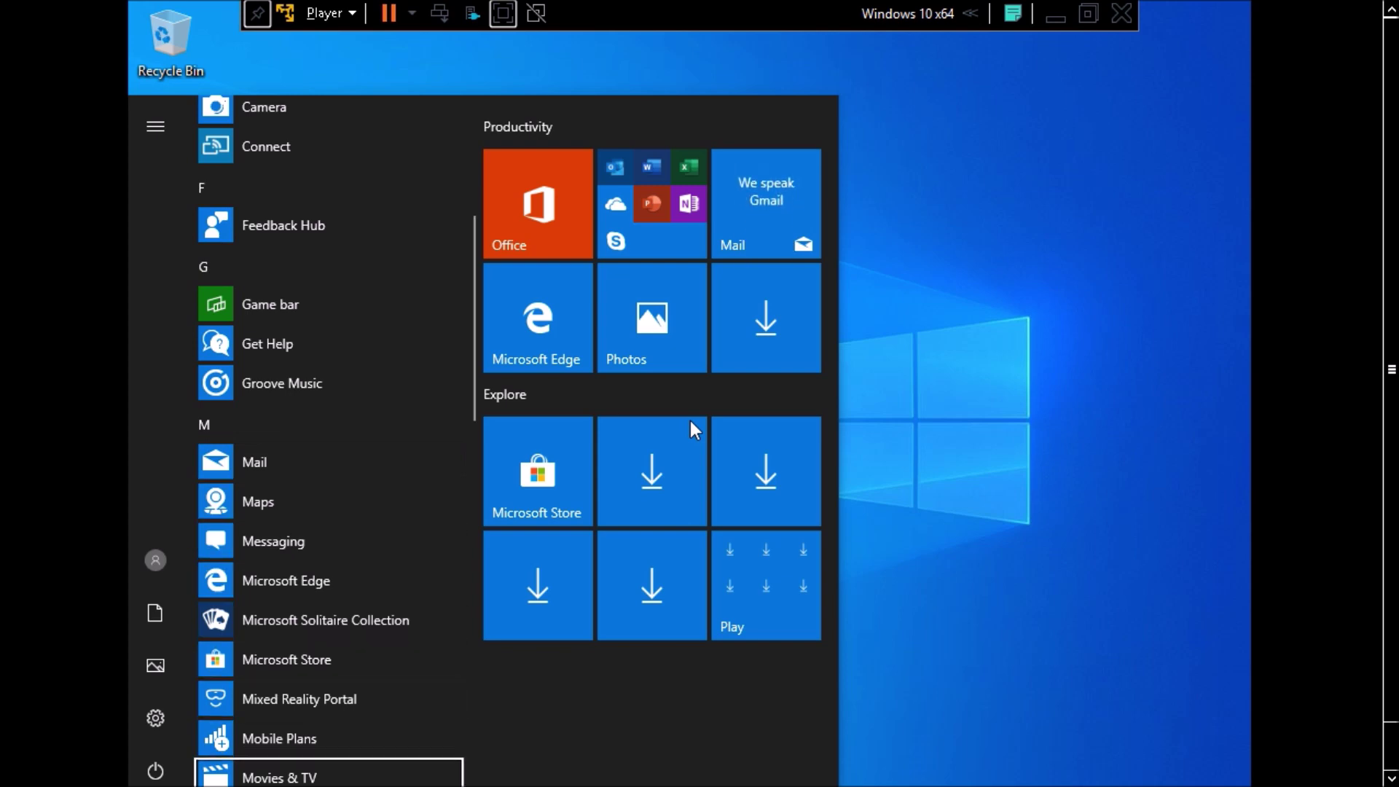
key("Up")
key("Up")
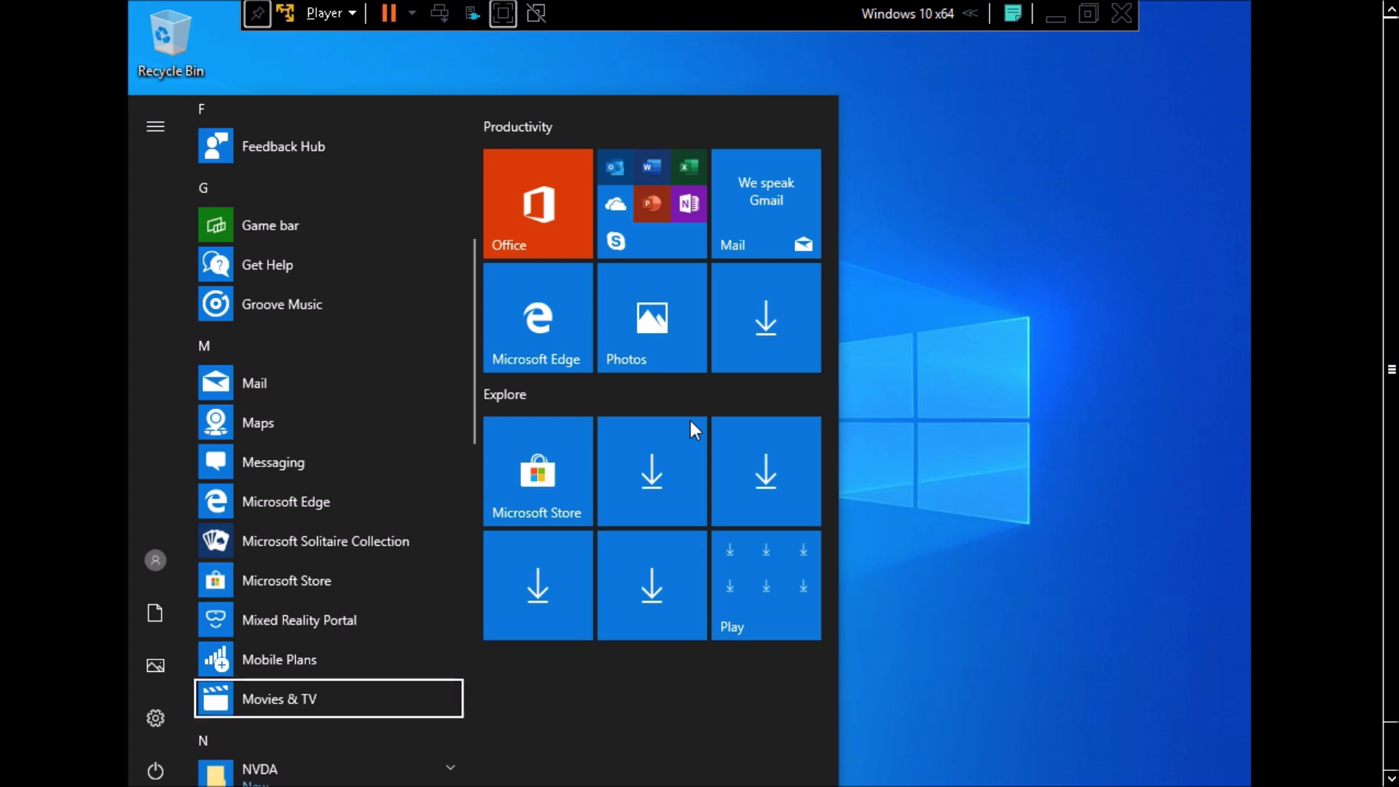
key("Down")
key("Down")
key("Down")
key("Down")
key("Down")
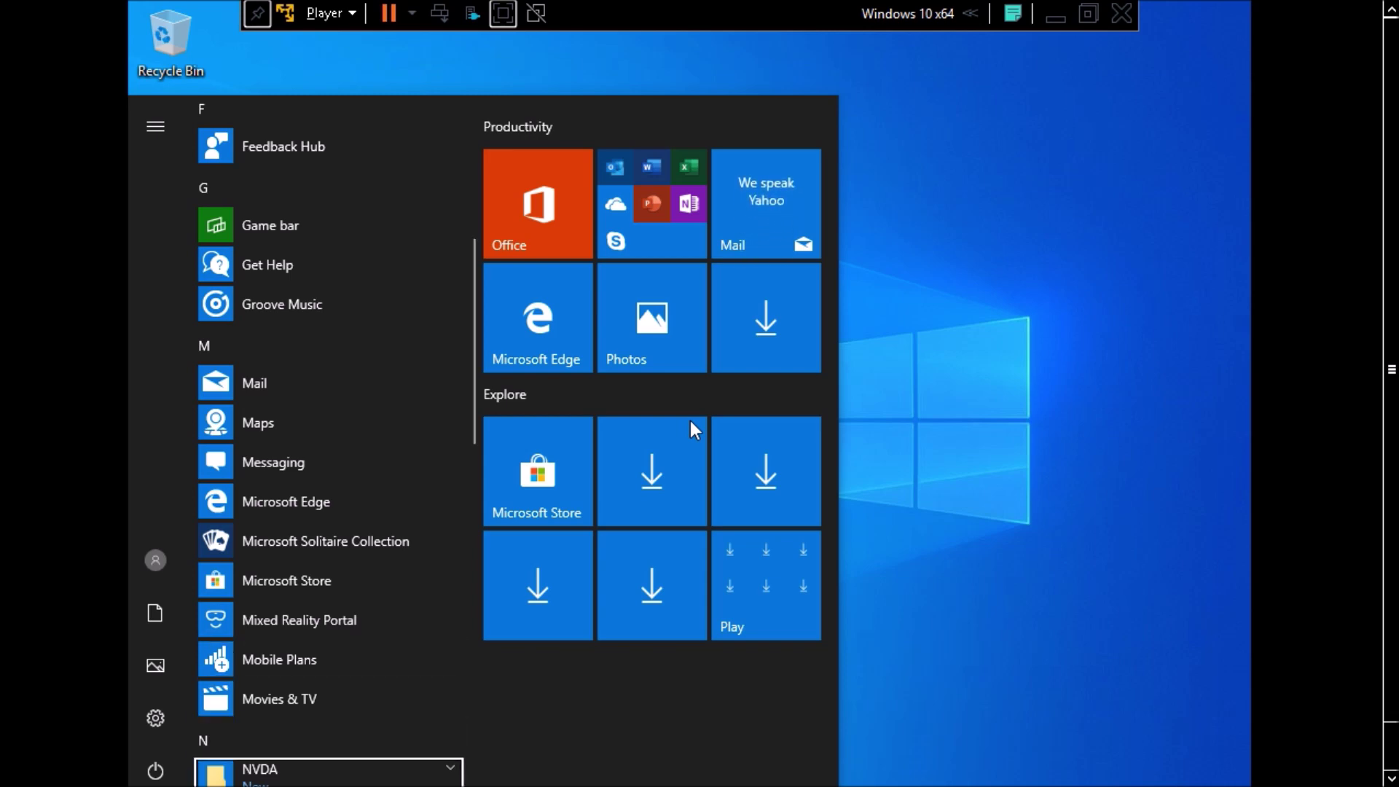
key("Down")
key("Down")
key("Down")
key("Down")
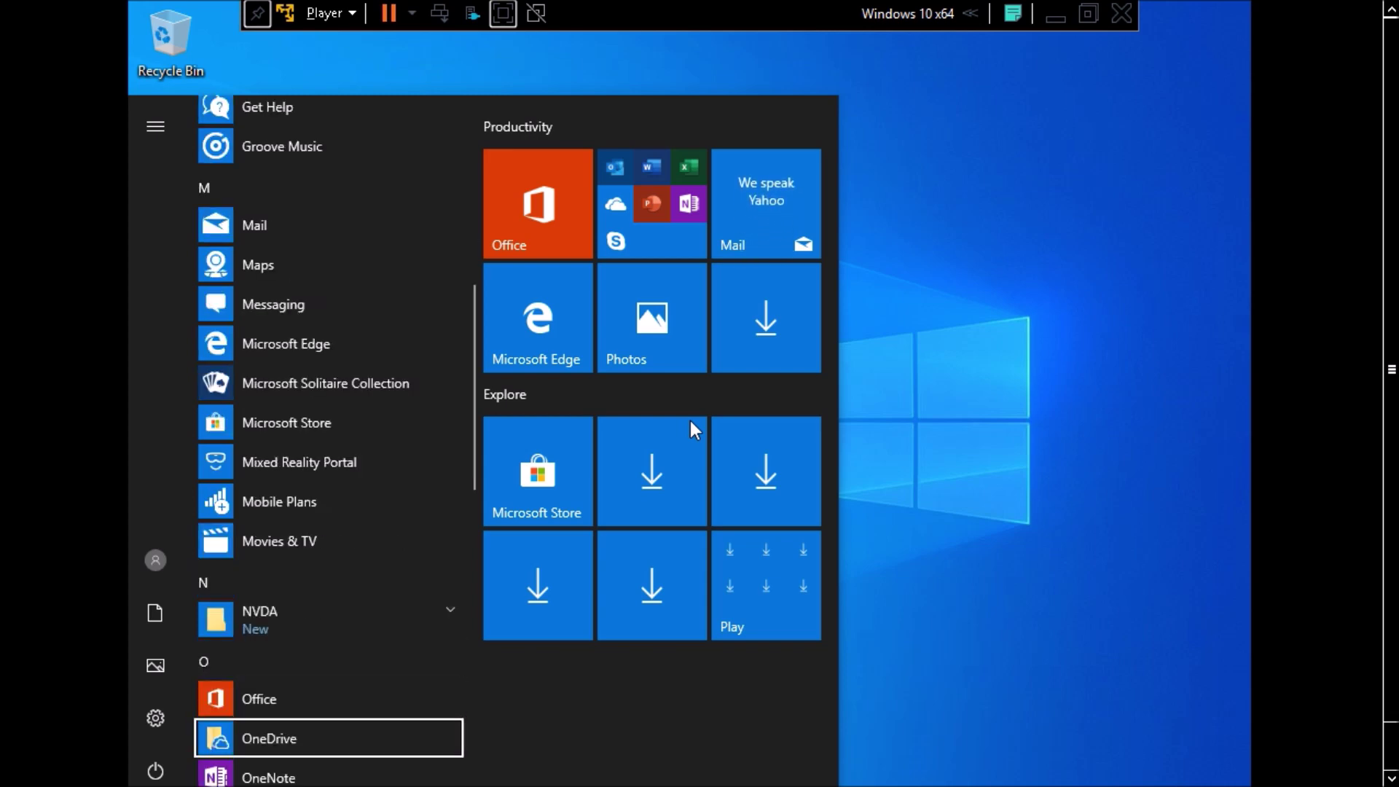
key("Down")
key("Down")
key("Down")
key("Down")
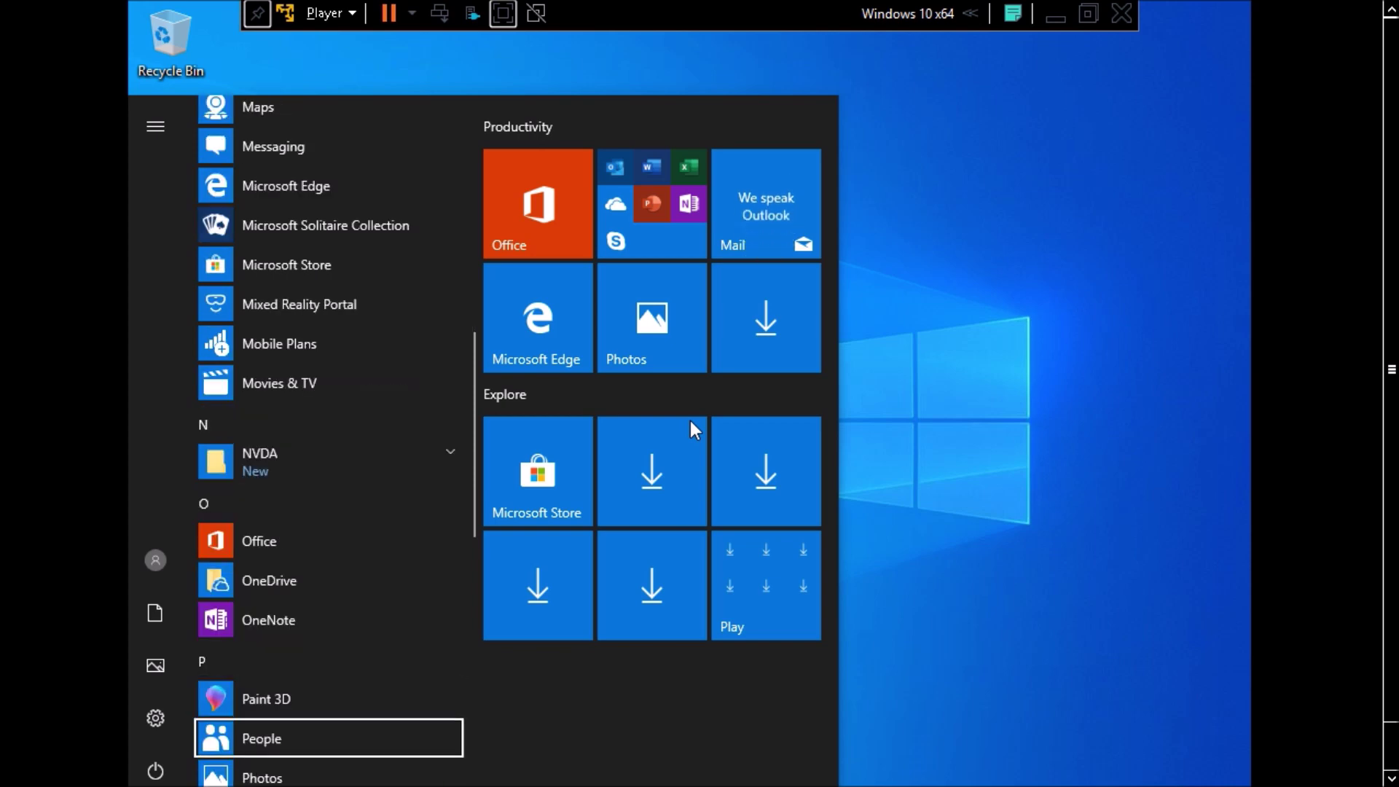
key("Down")
key("Down")
key("Down")
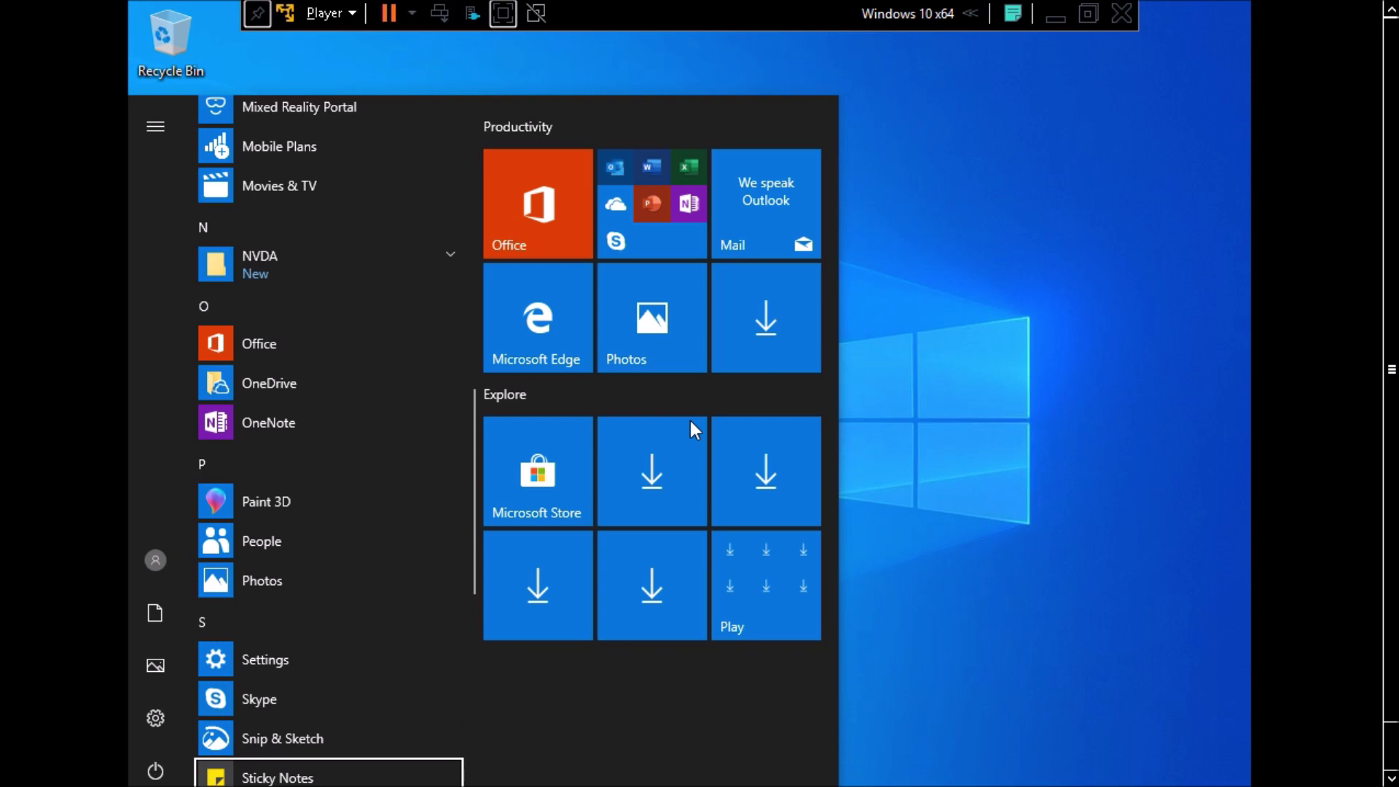
key("Down")
key("Down")
key("Down")
key("Down")
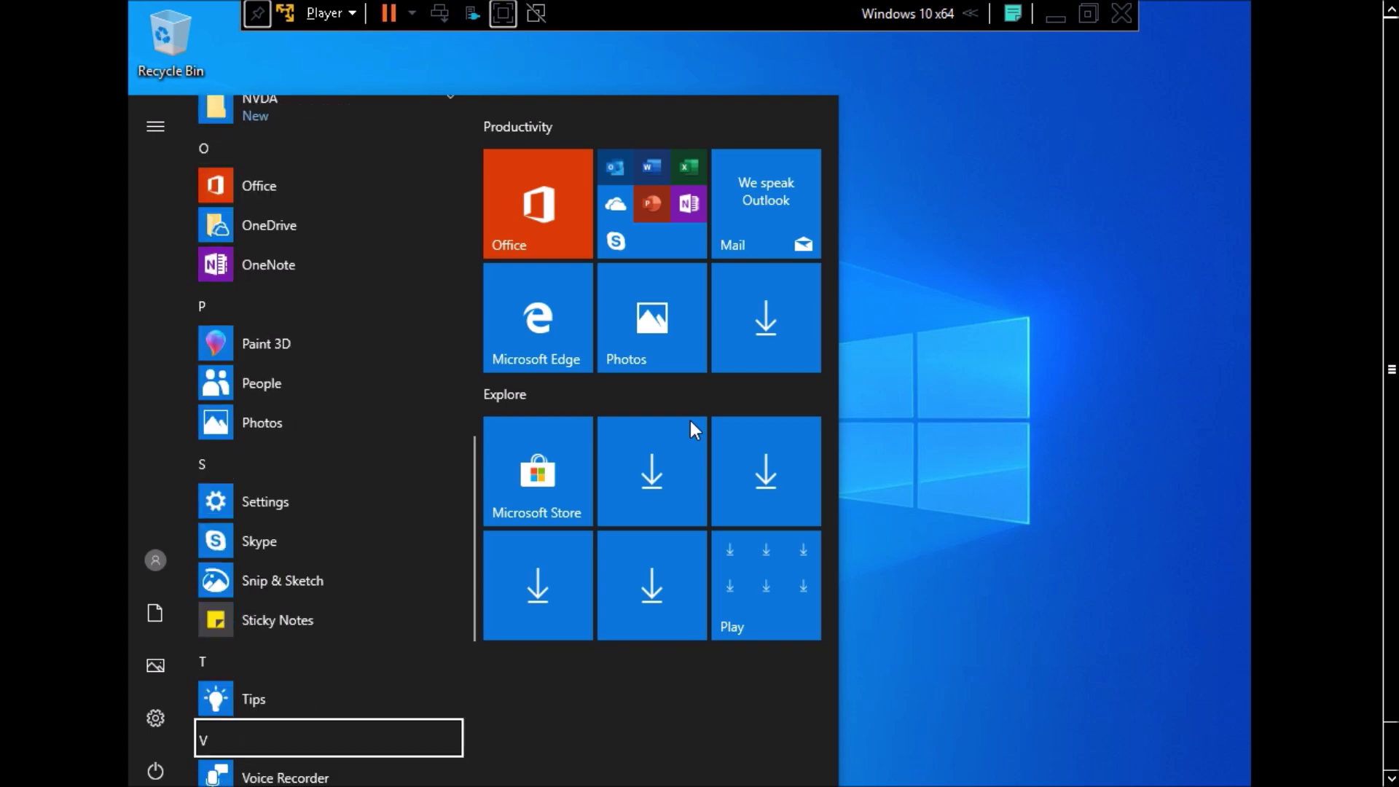
key("Up")
key("Down")
key("Down")
key("Down")
key("Down")
key("Down")
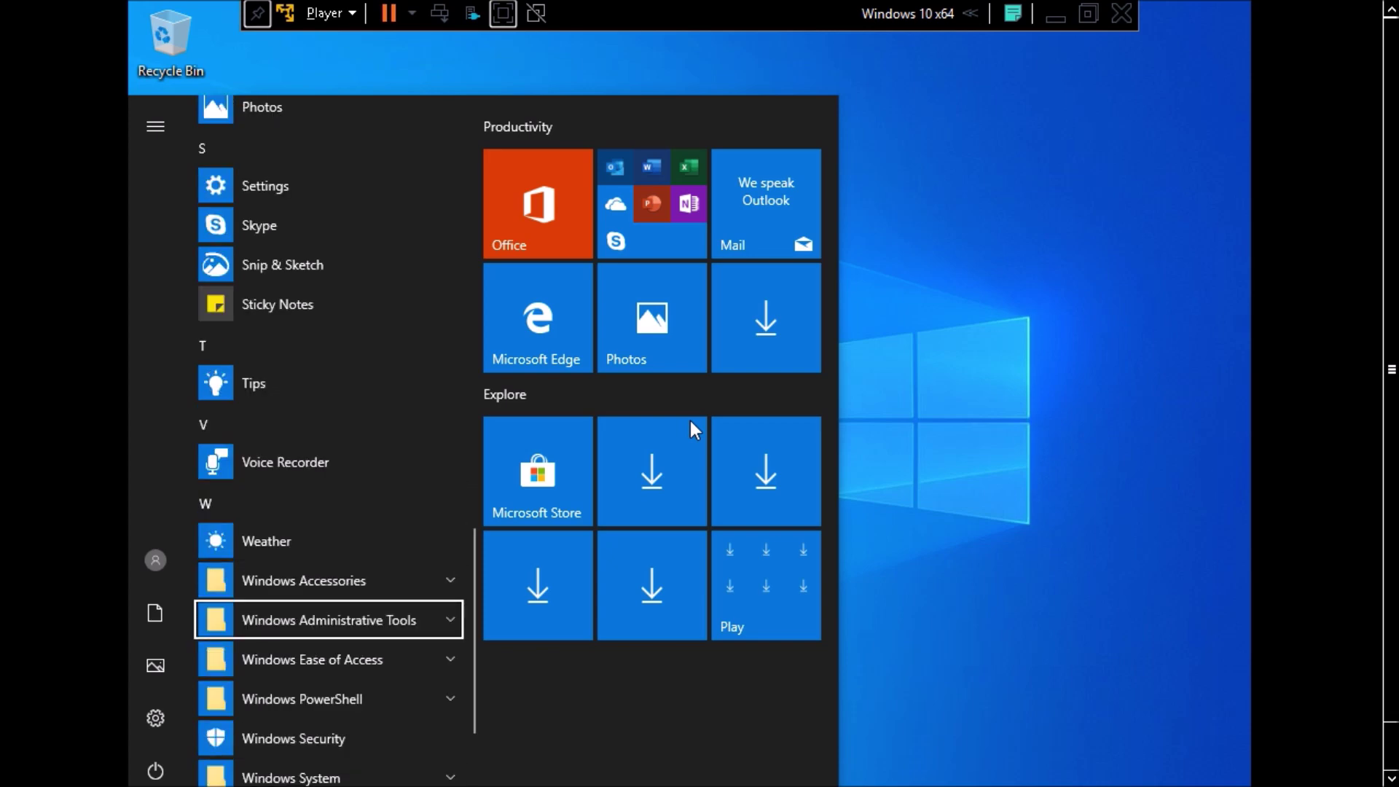
key("Up")
key("Down")
key("Down")
key("Down")
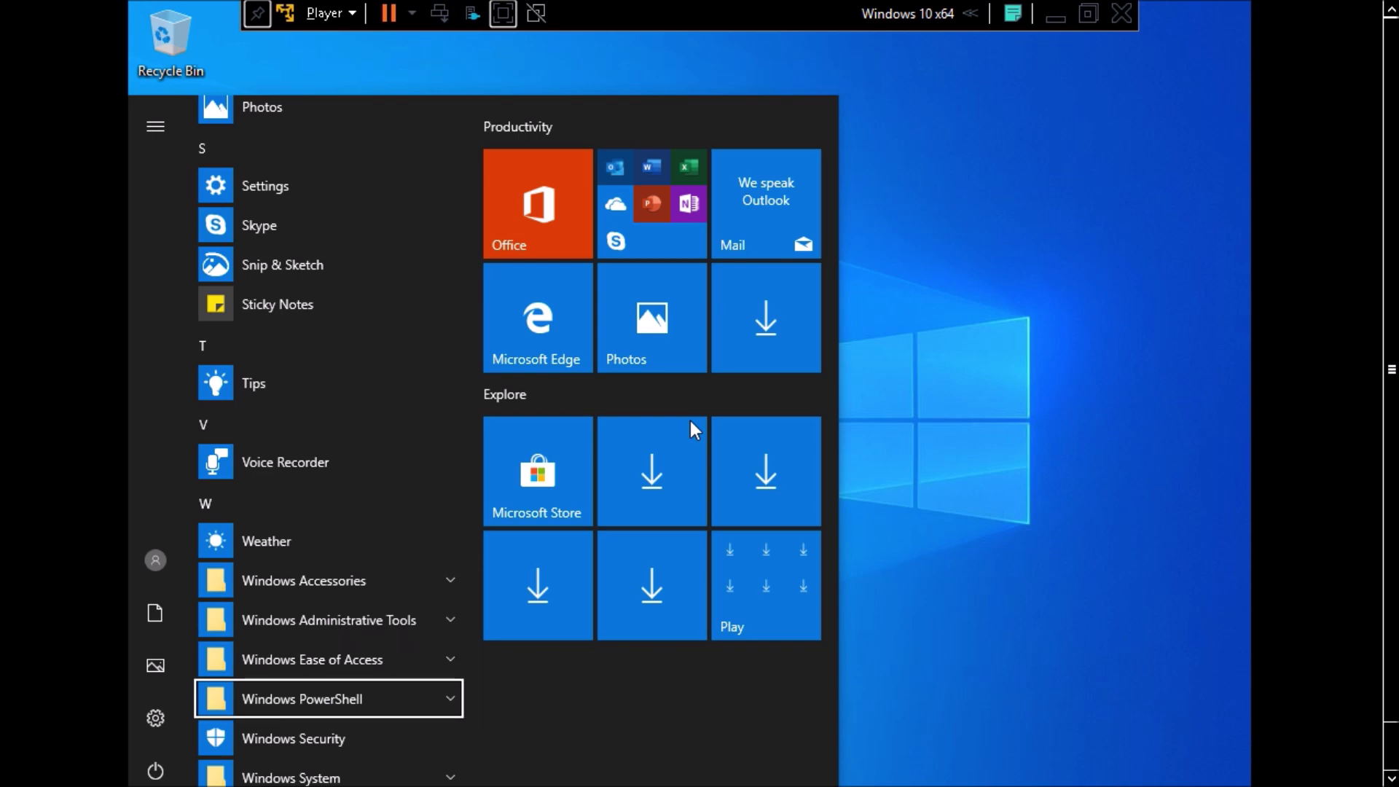
key("Down")
key("Down")
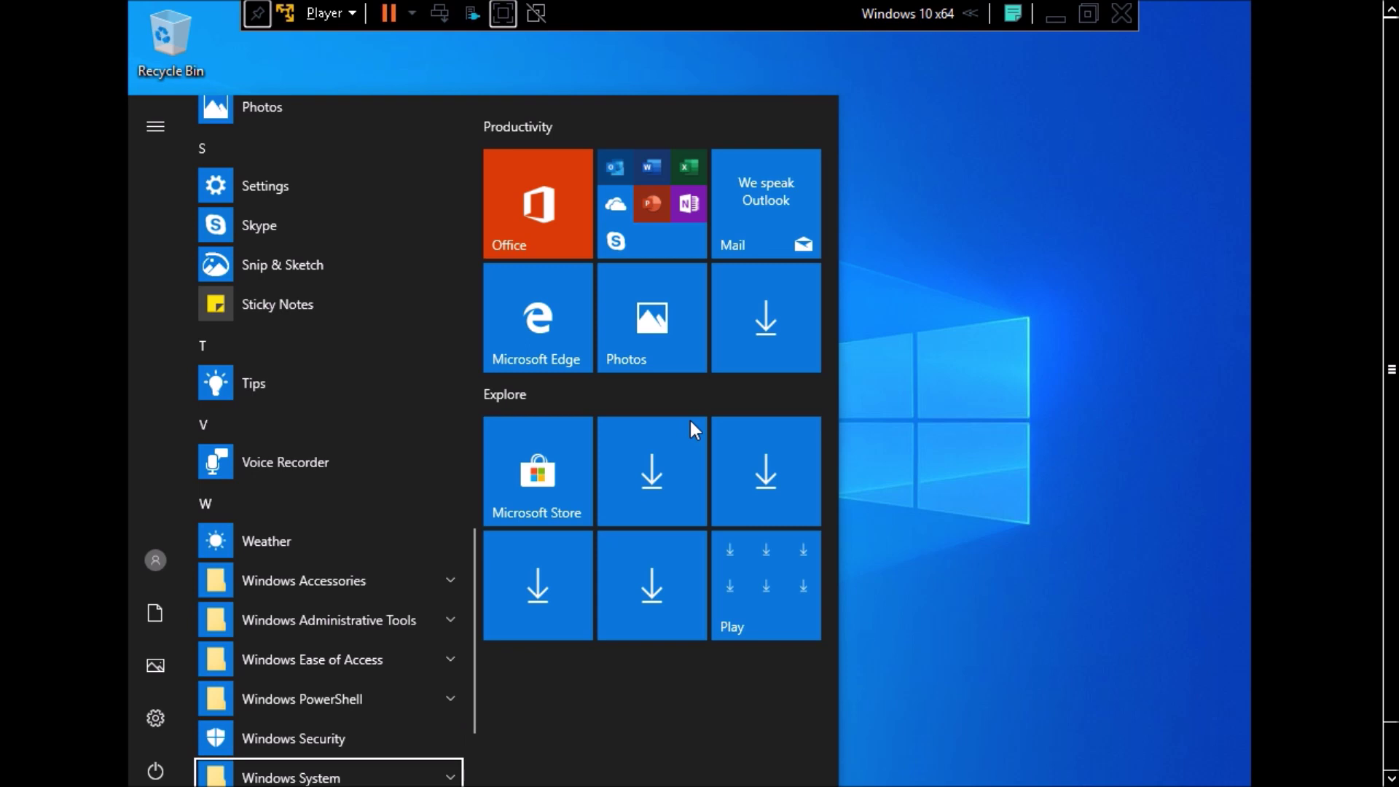
key("Down")
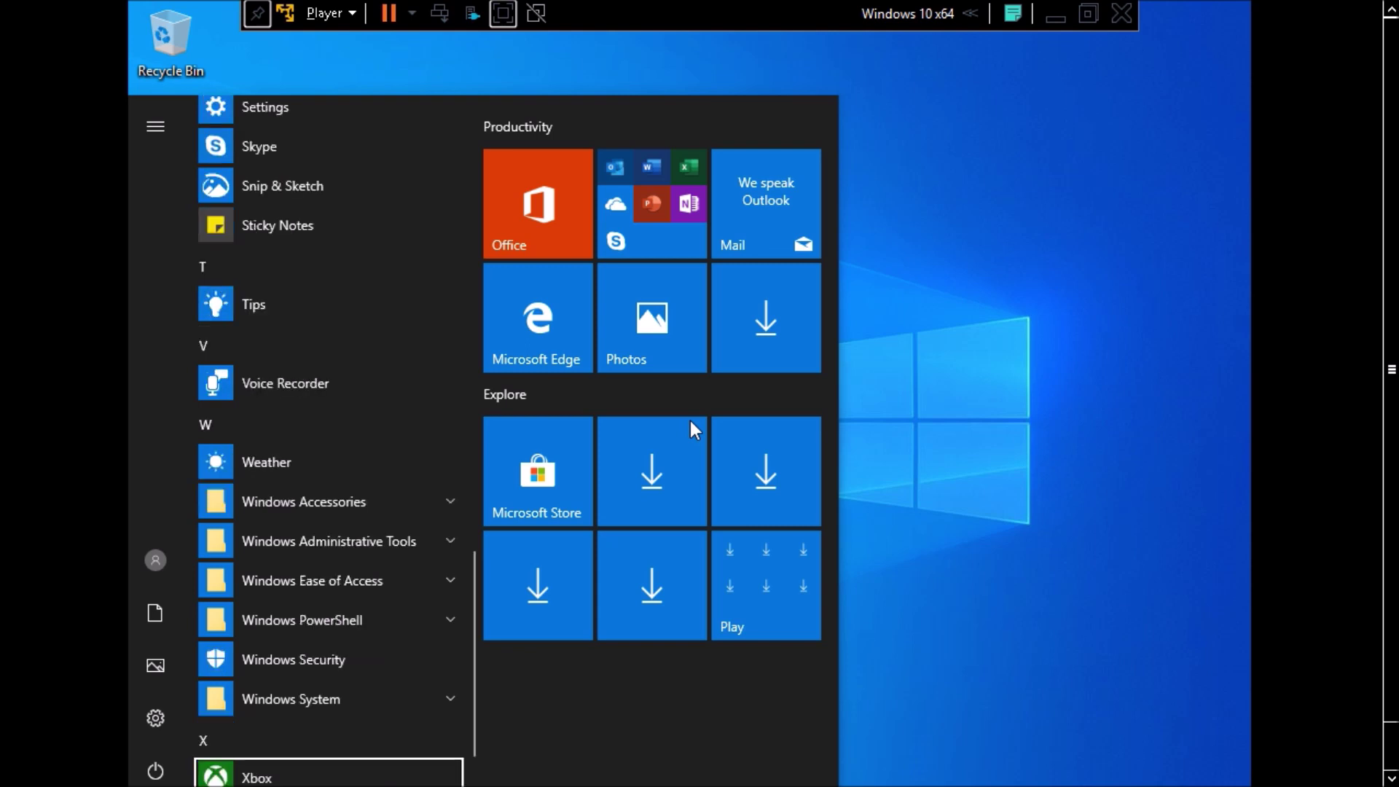
key("Down")
key("Down")
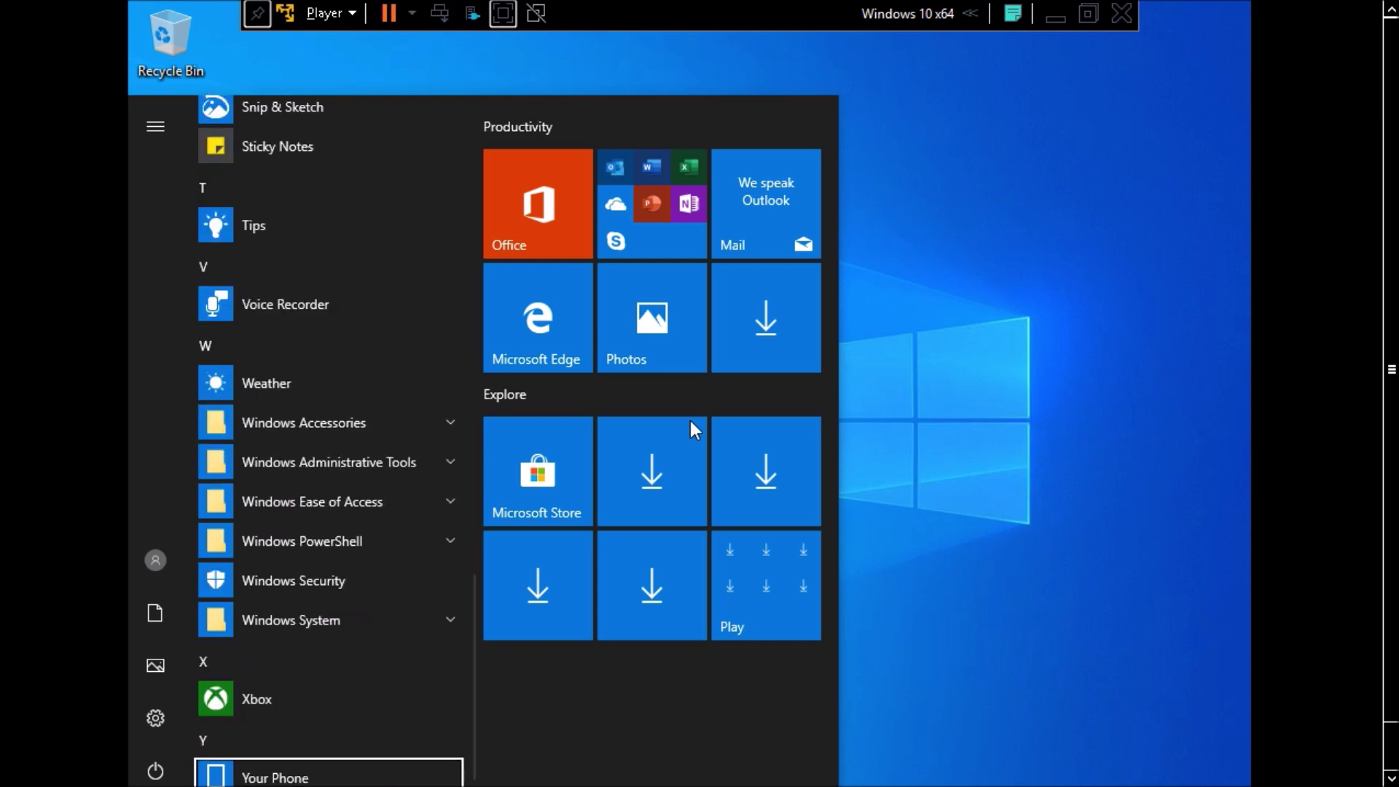
key("Escape")
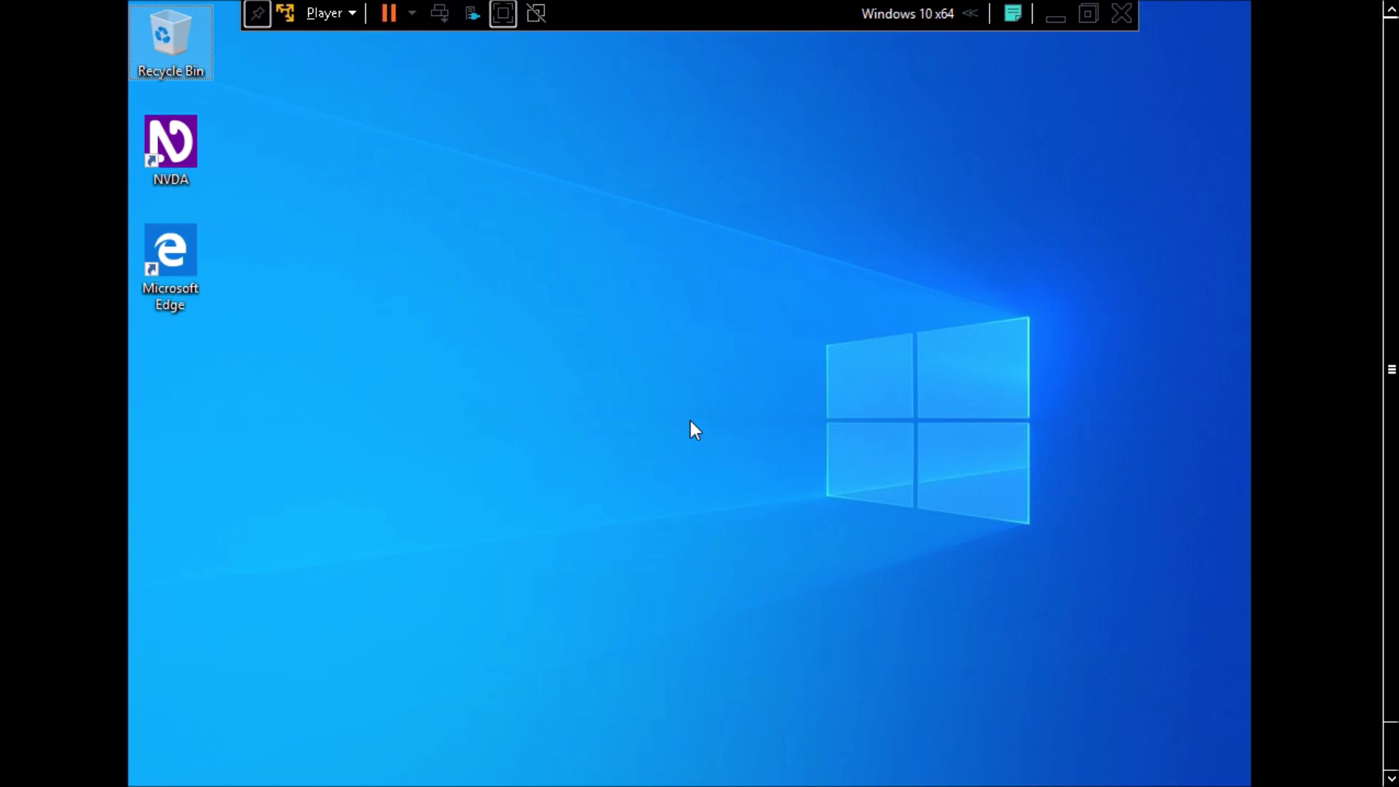
Search Windows for "sandbo" and again for "sa", look at the results and dismiss the search.
key("super")
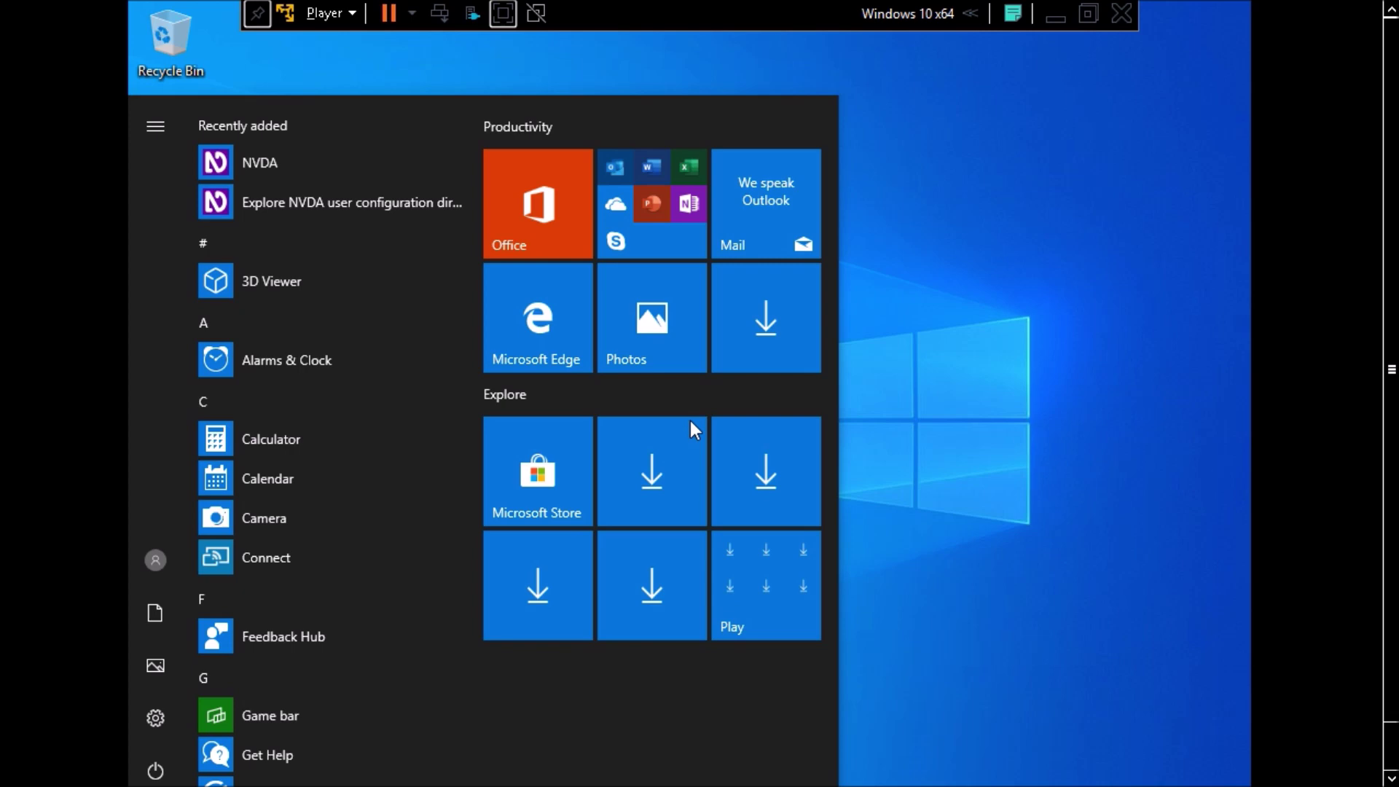
type("sand")
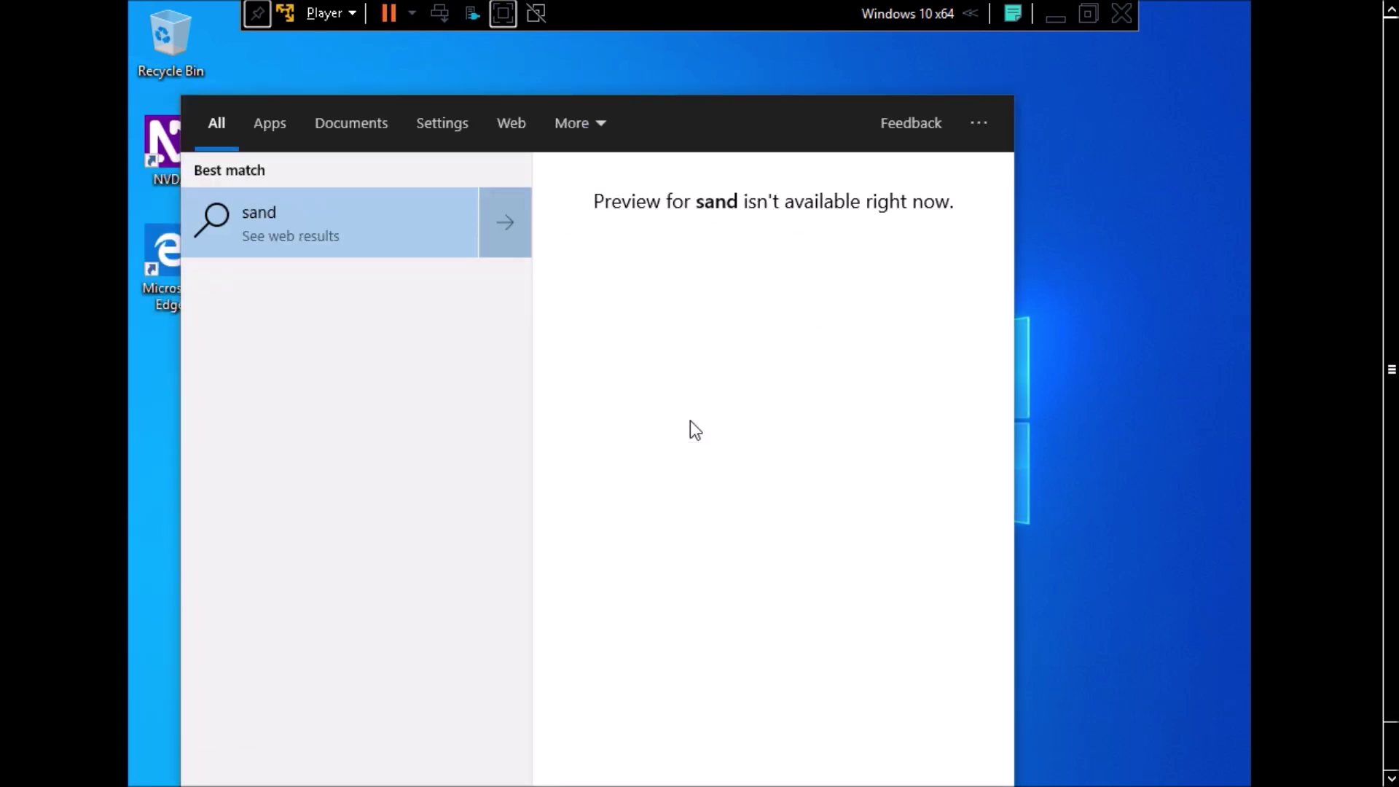
type("bo")
key("BackSpace")
key("BackSpace")
key("BackSpace")
key("BackSpace")
key("BackSpace")
key("BackSpace")
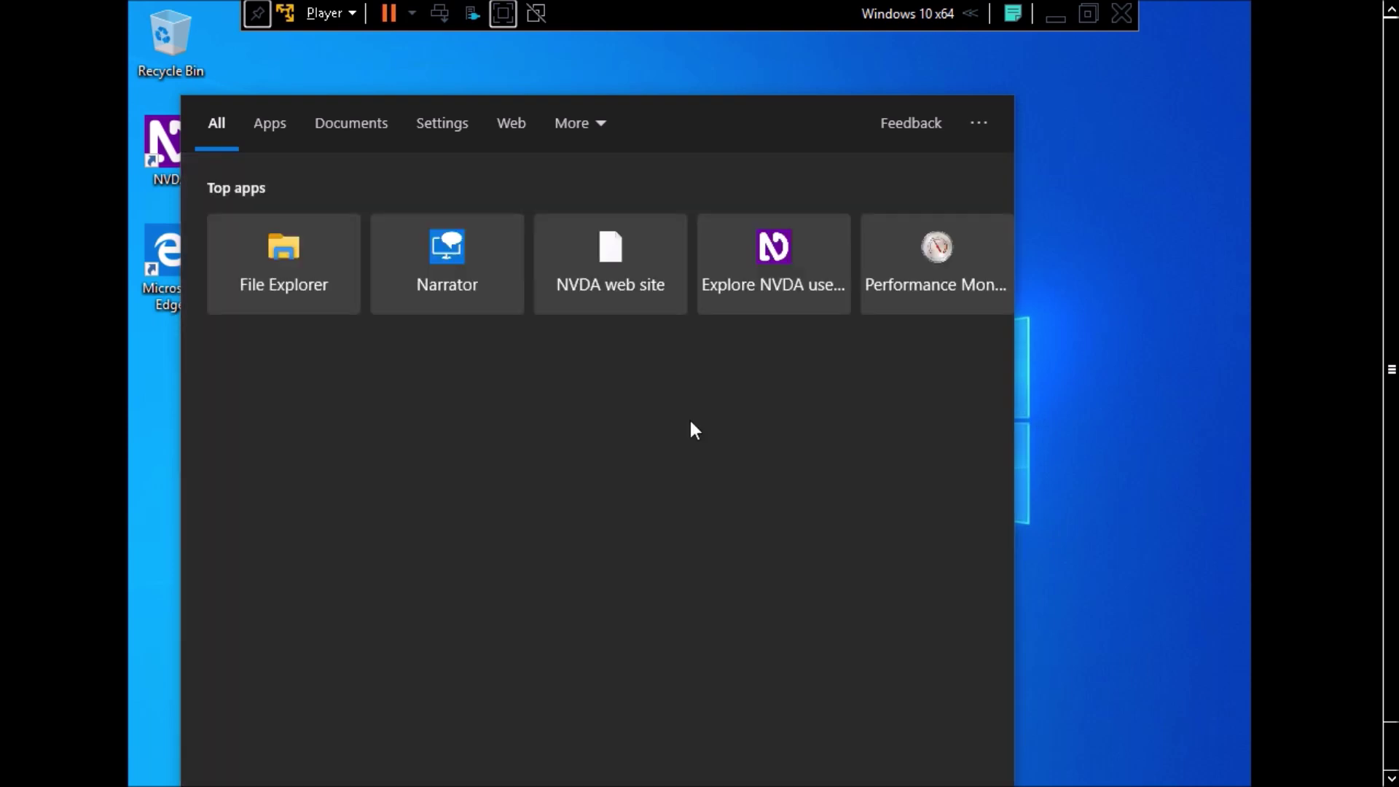
type("sa")
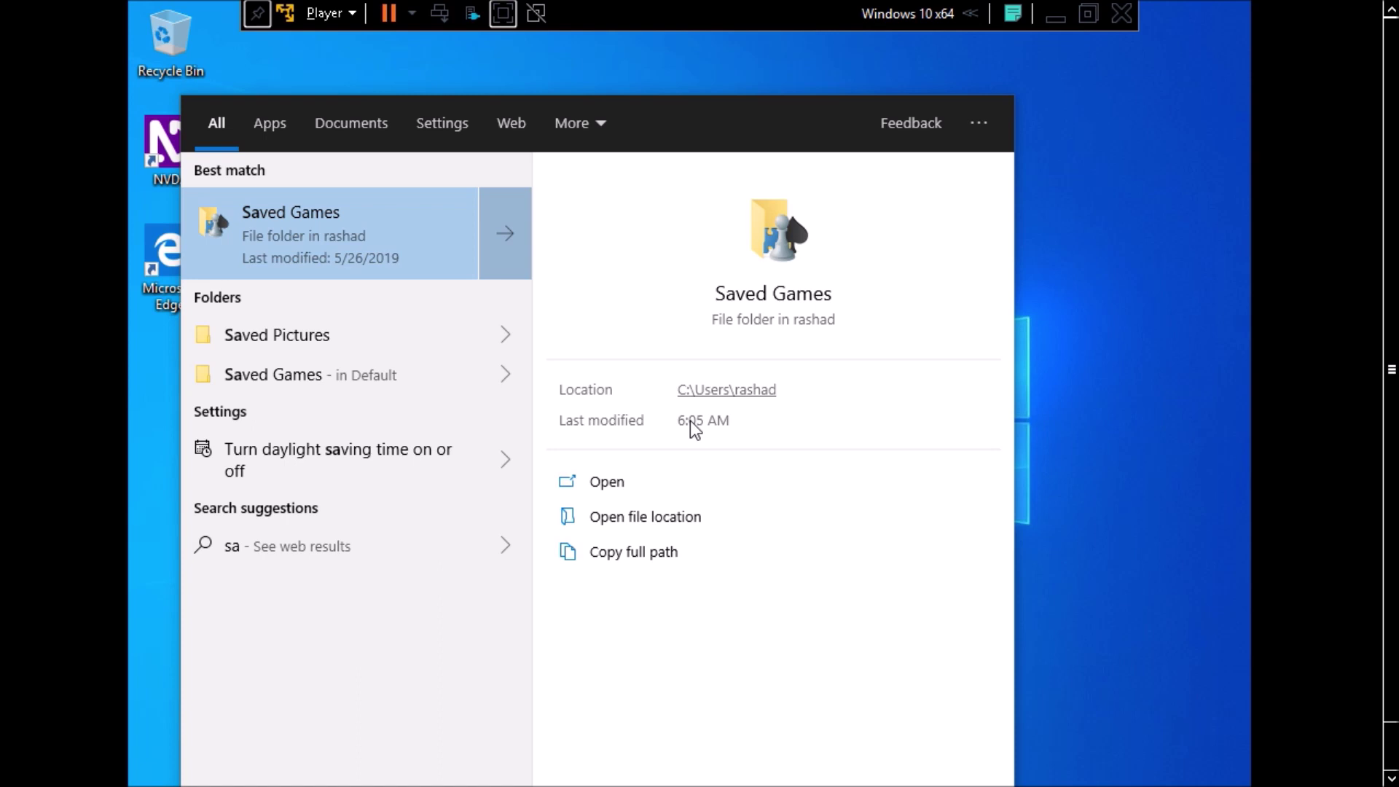
key("Down")
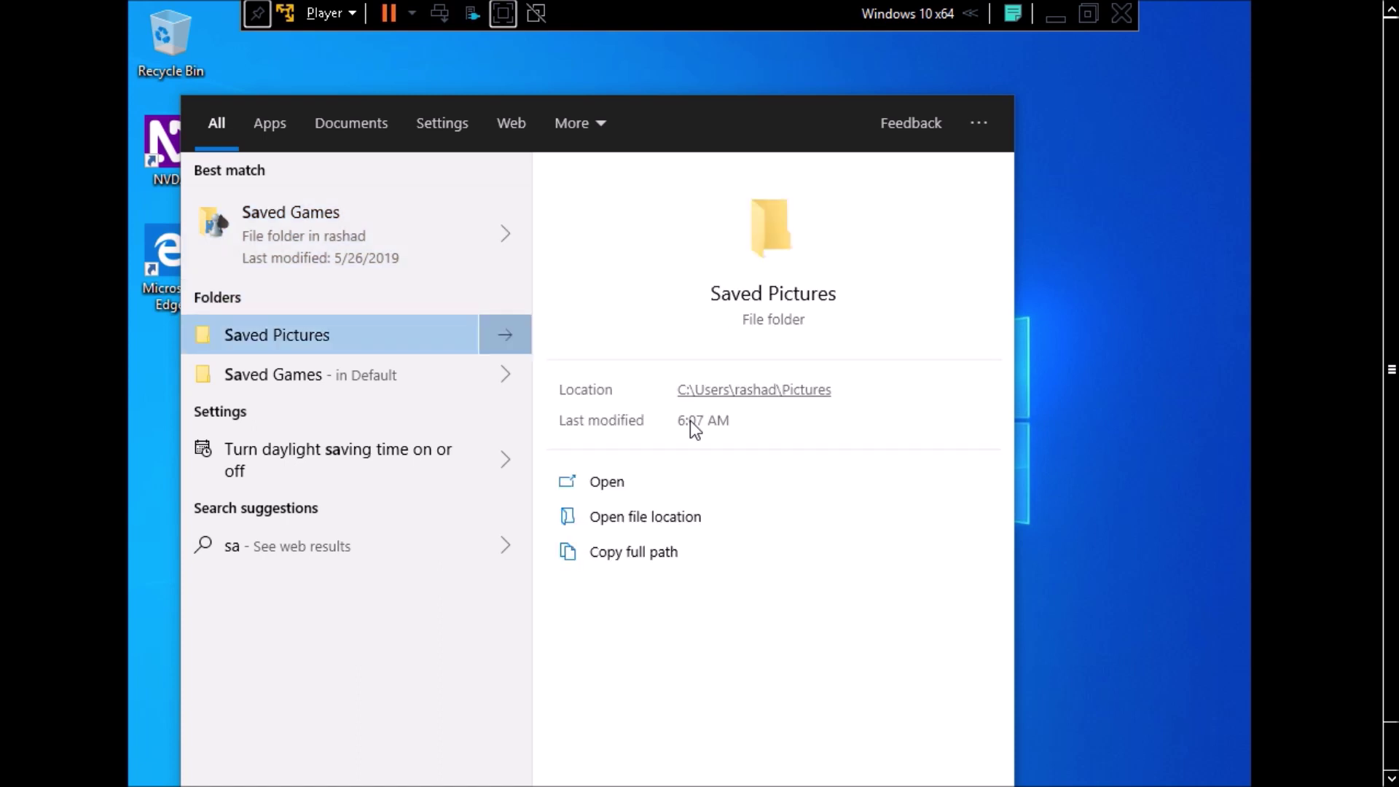
key("Escape")
key("Tab")
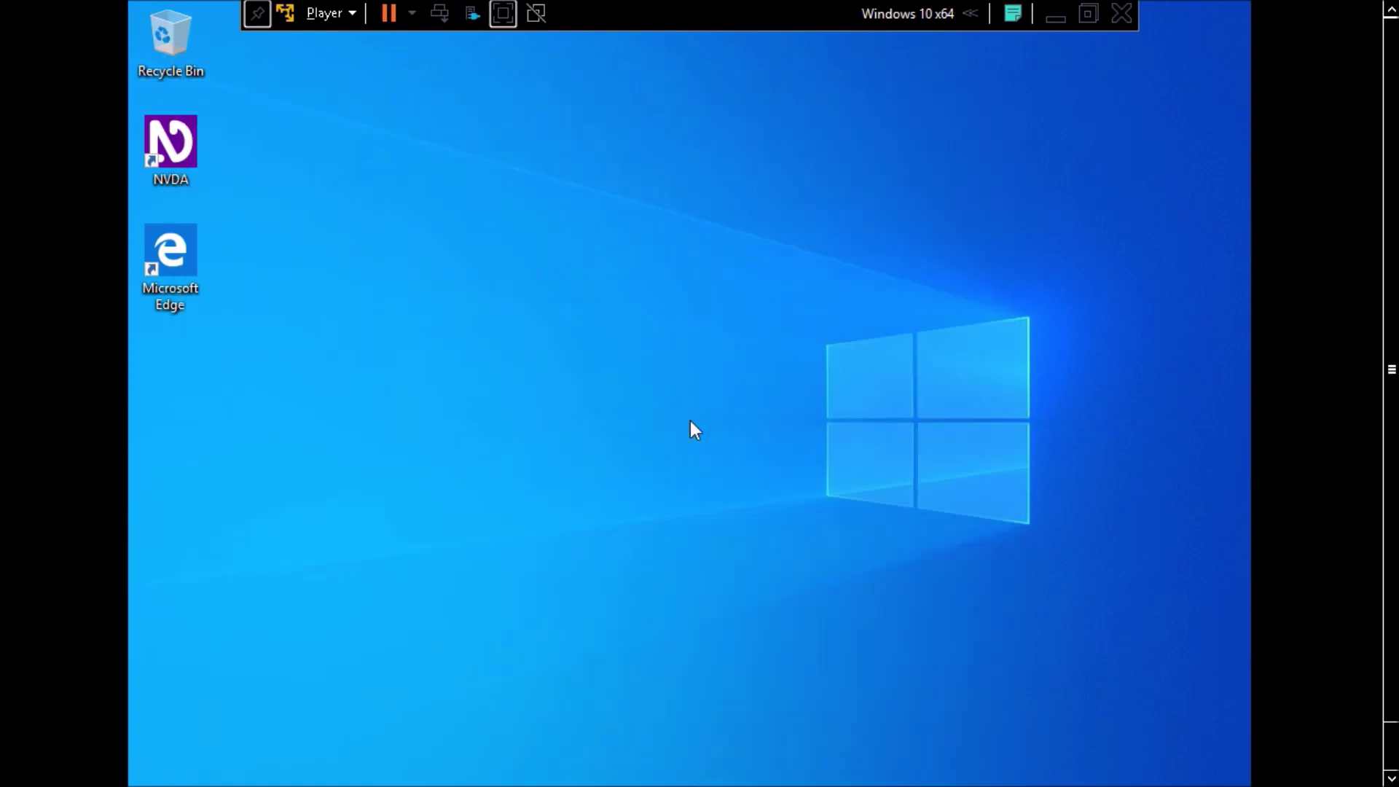
Open Windows Settings, look through the categories from Devices to Update & Security, and maximize the window.
key("super+i")
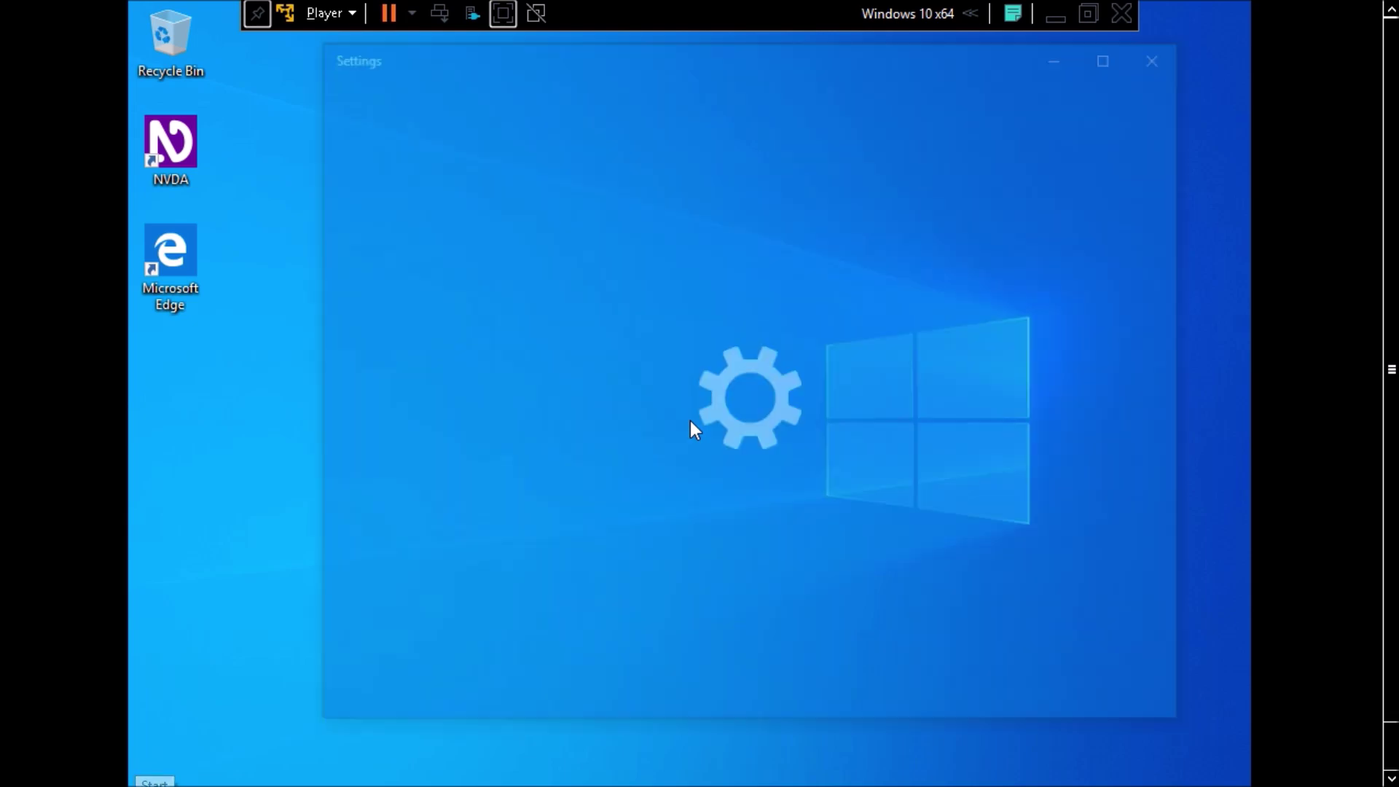
key("Tab")
key("Right")
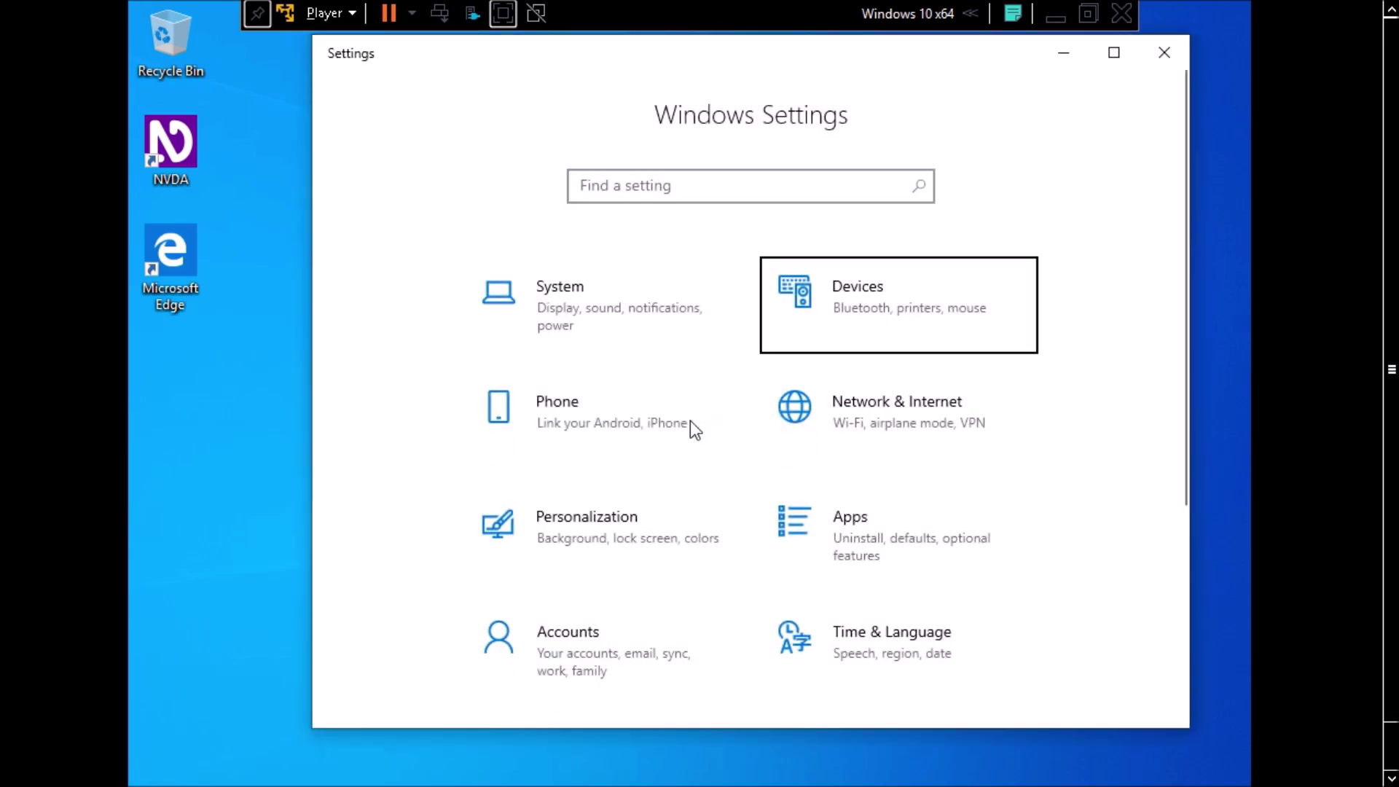
key("Right")
key("Right")
key("Right")
key("Right")
key("Right")
key("Right")
key("Right")
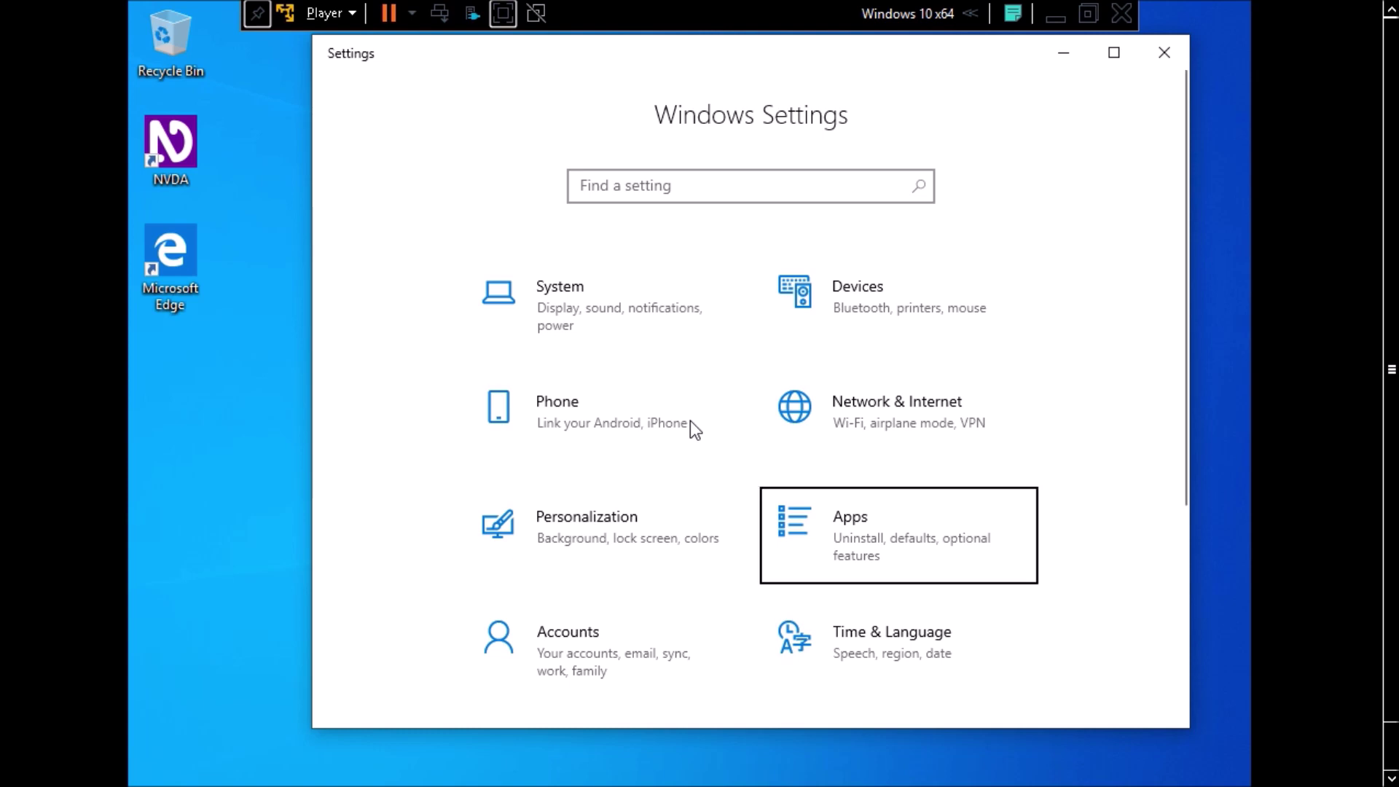
key("Right")
key("Right")
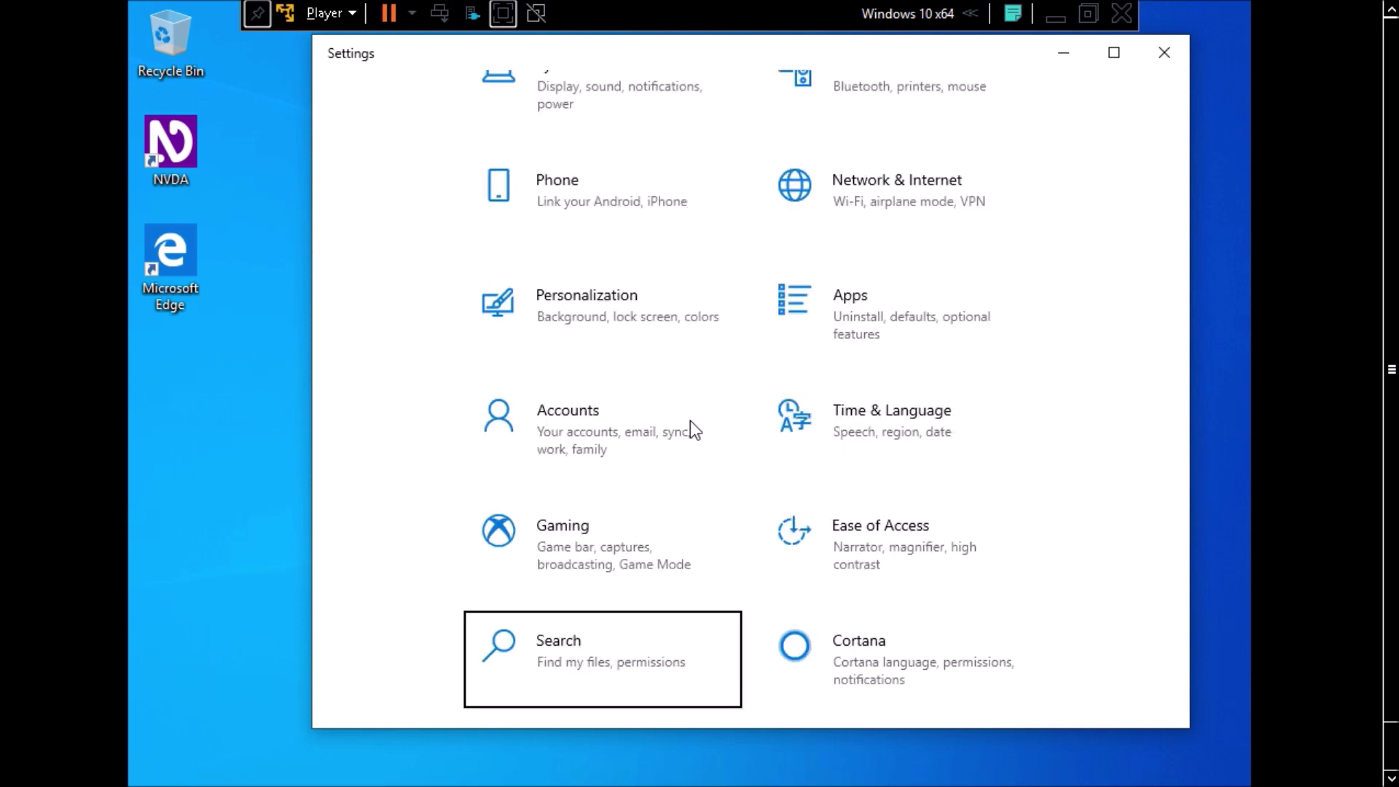
key("Right")
key("Right")
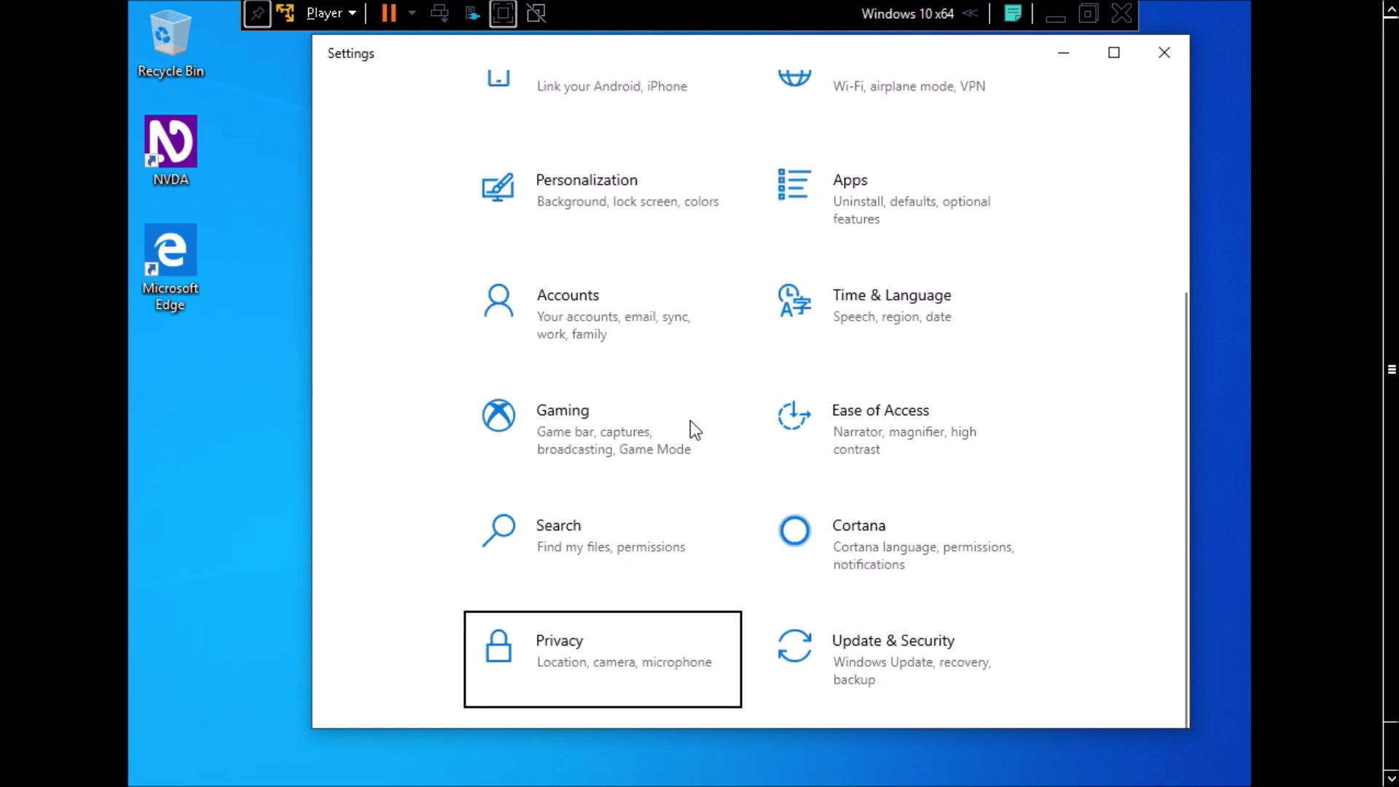
key("Right")
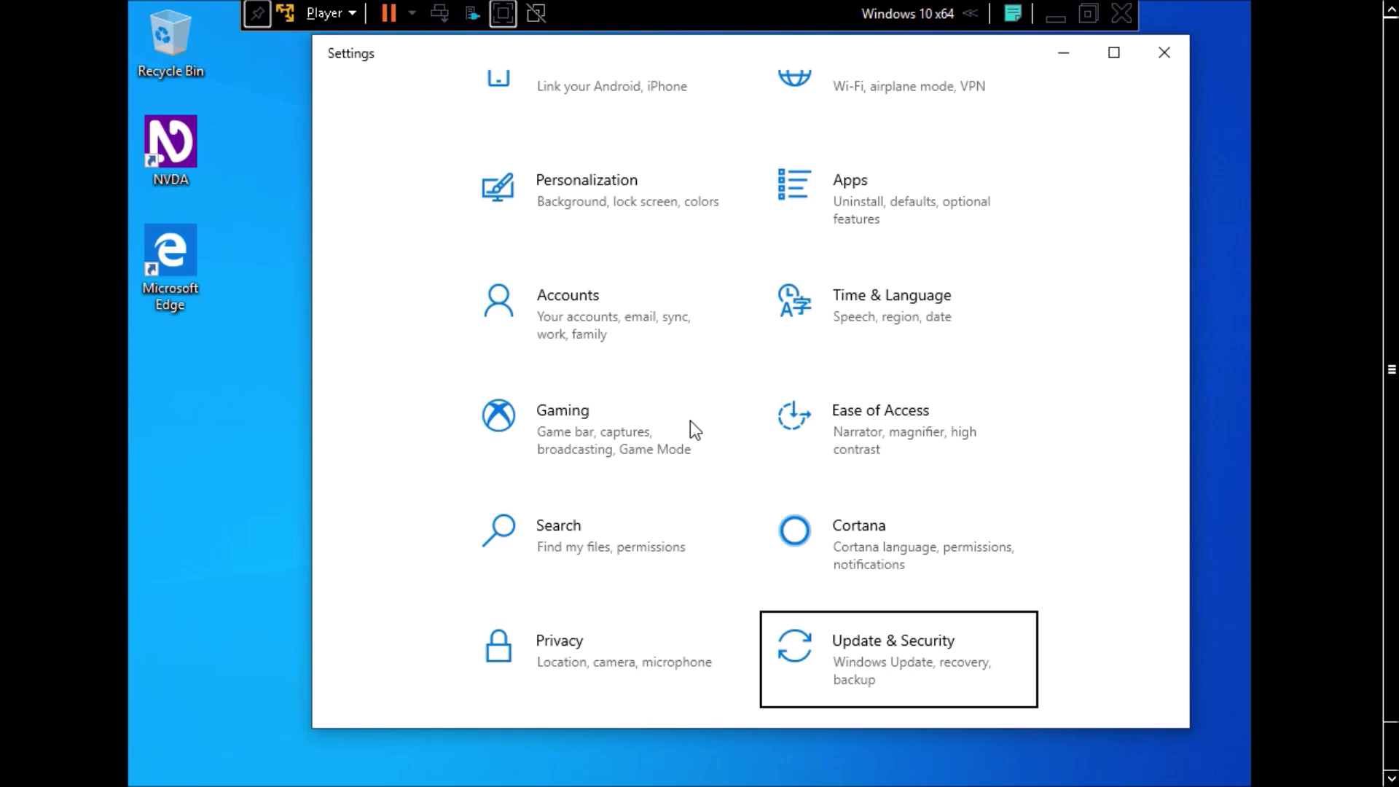
key("super+Up")
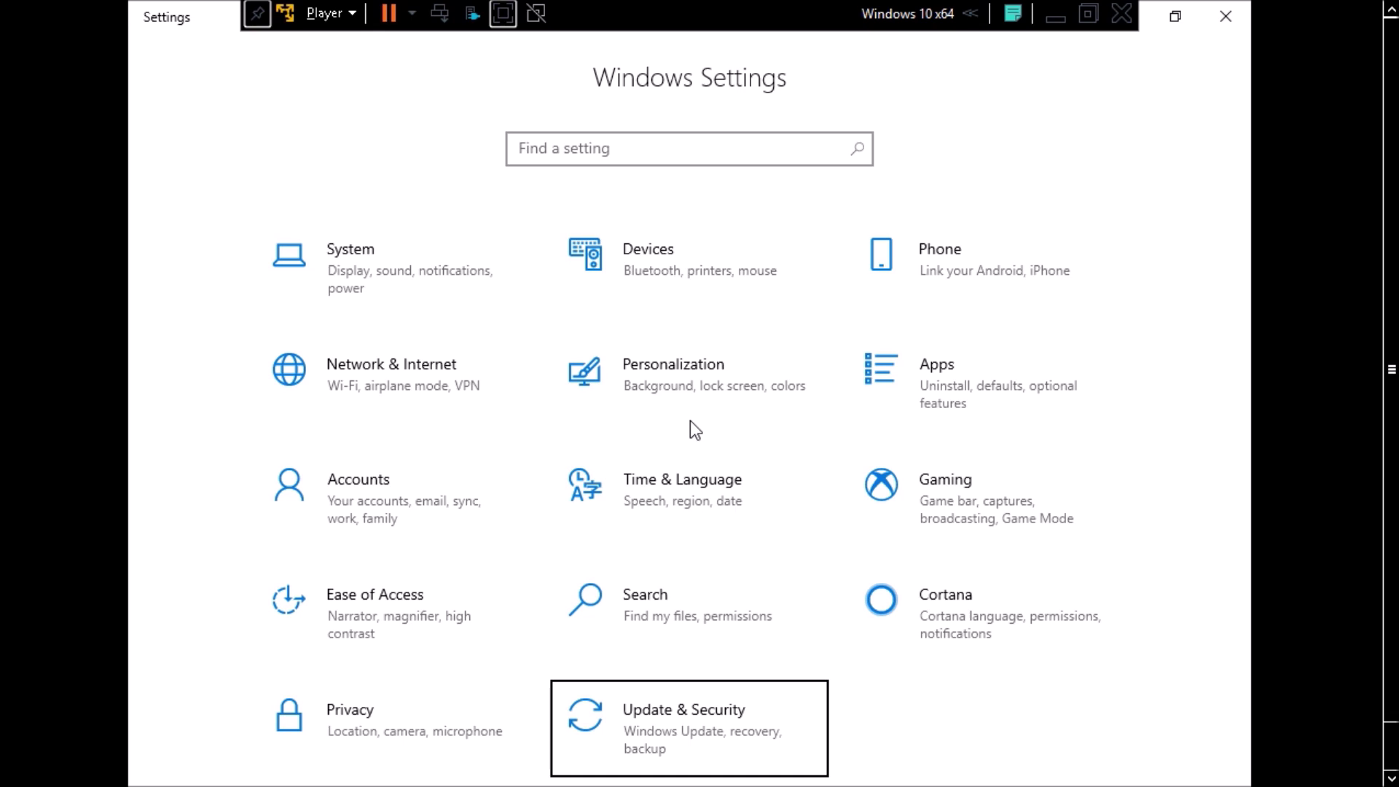
Open the System category, look through its pages from Display down to Tablet mode, and return to the Settings home page.
key("Home")
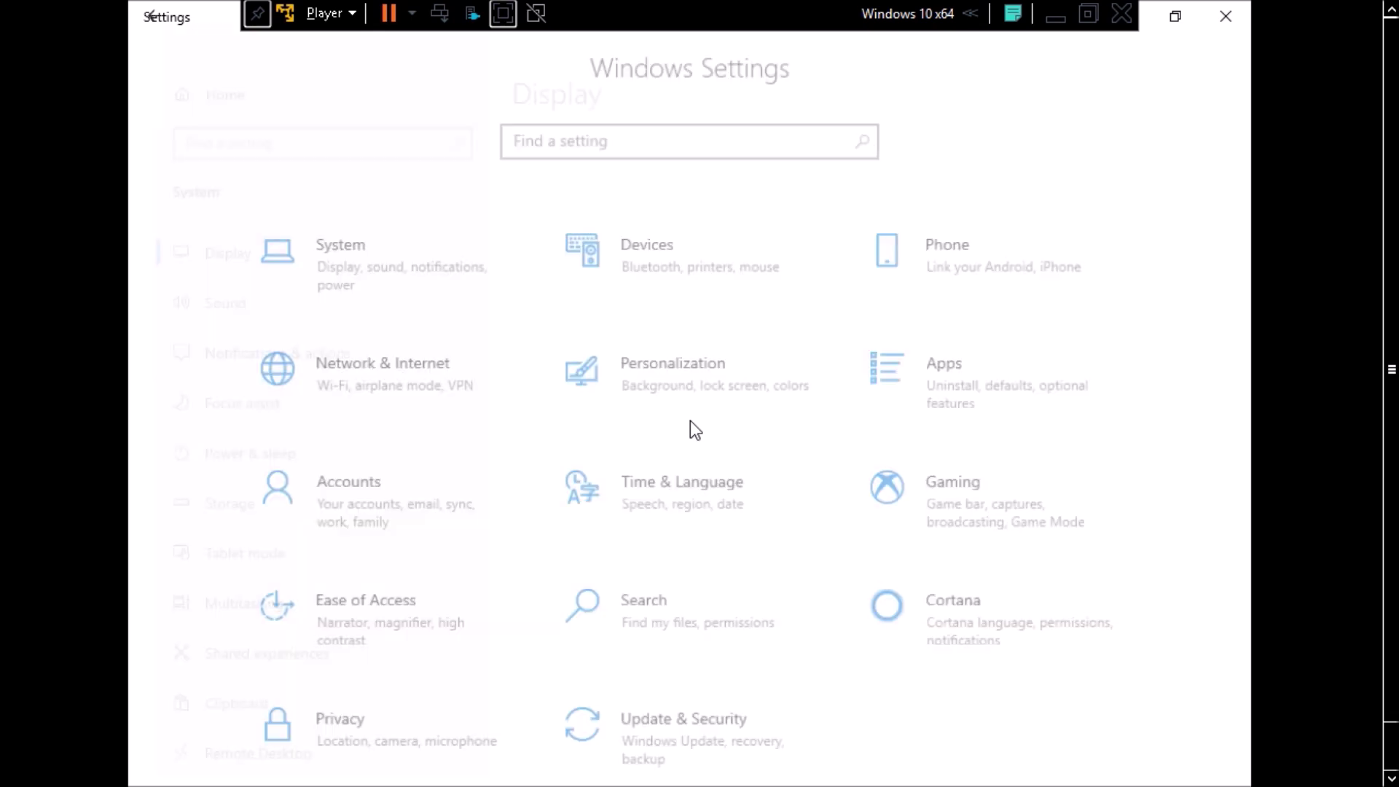
key("Return")
key("Tab")
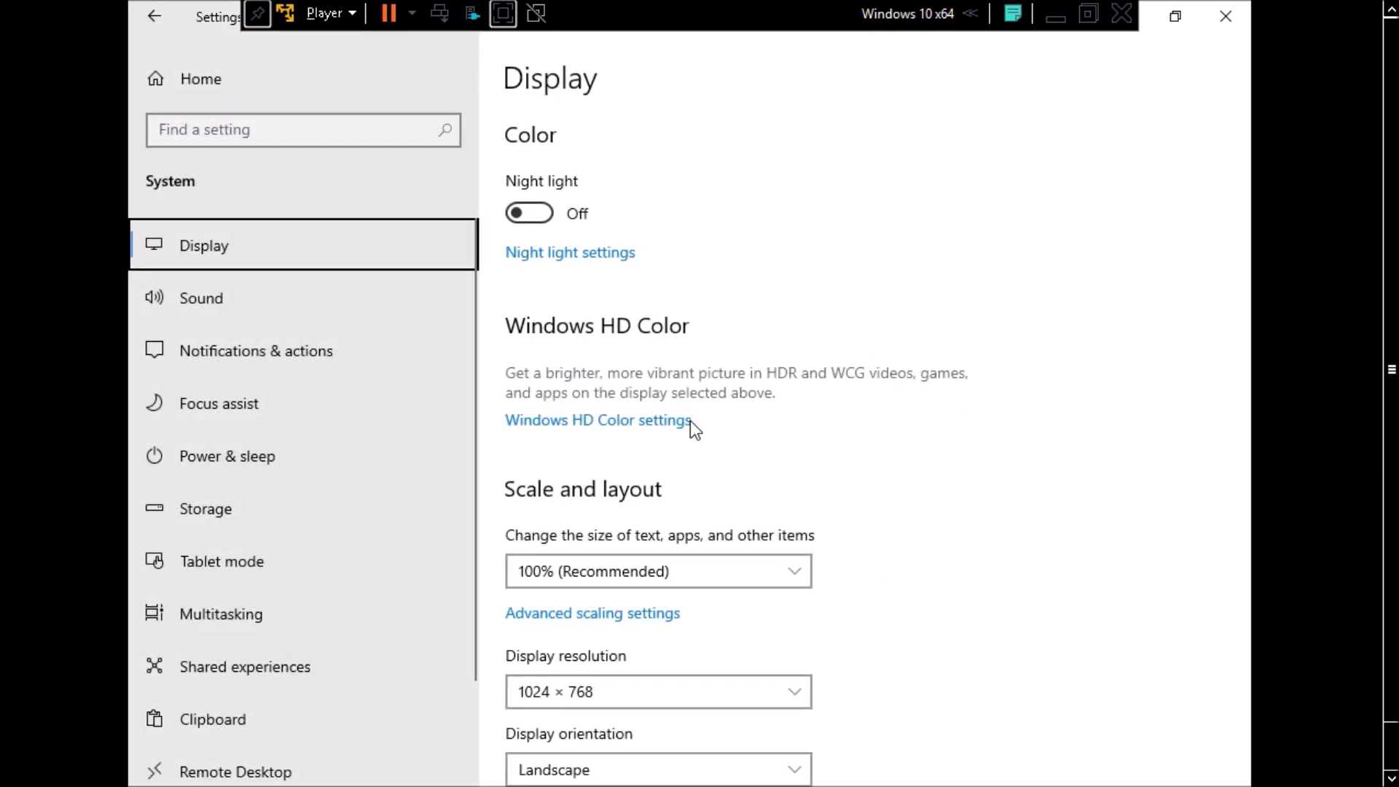
key("Down")
key("Down")
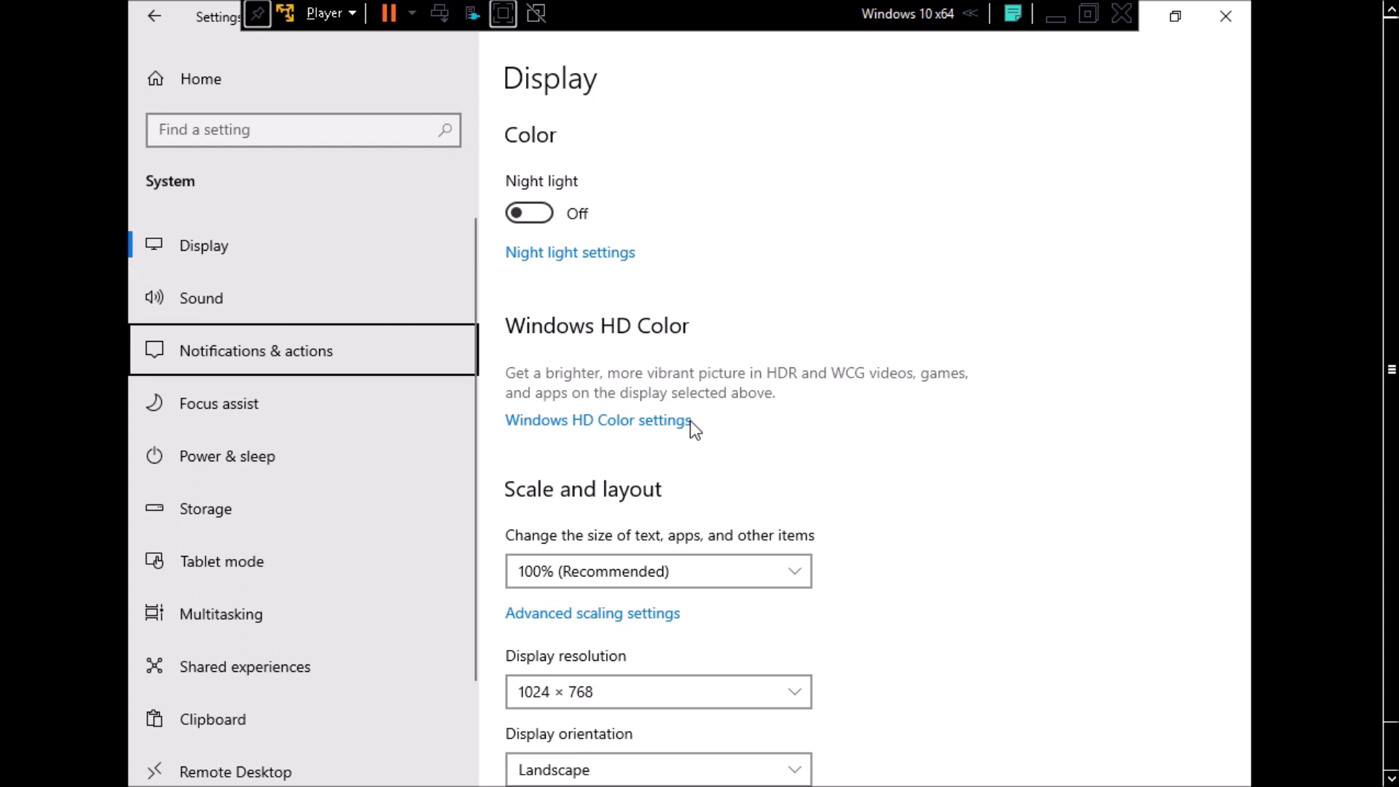
key("Down")
key("Down")
key("Down")
key("Down")
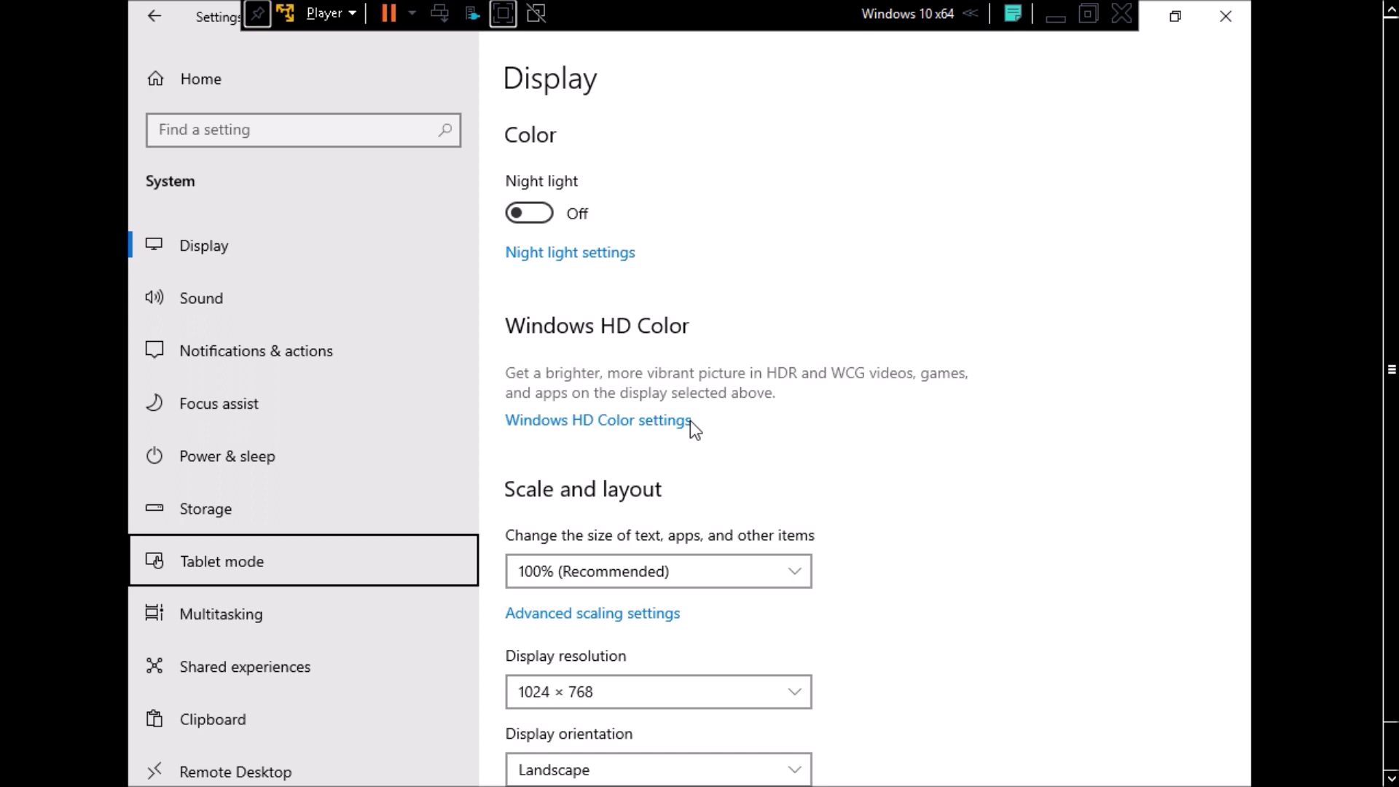
key("BackSpace")
key("Tab")
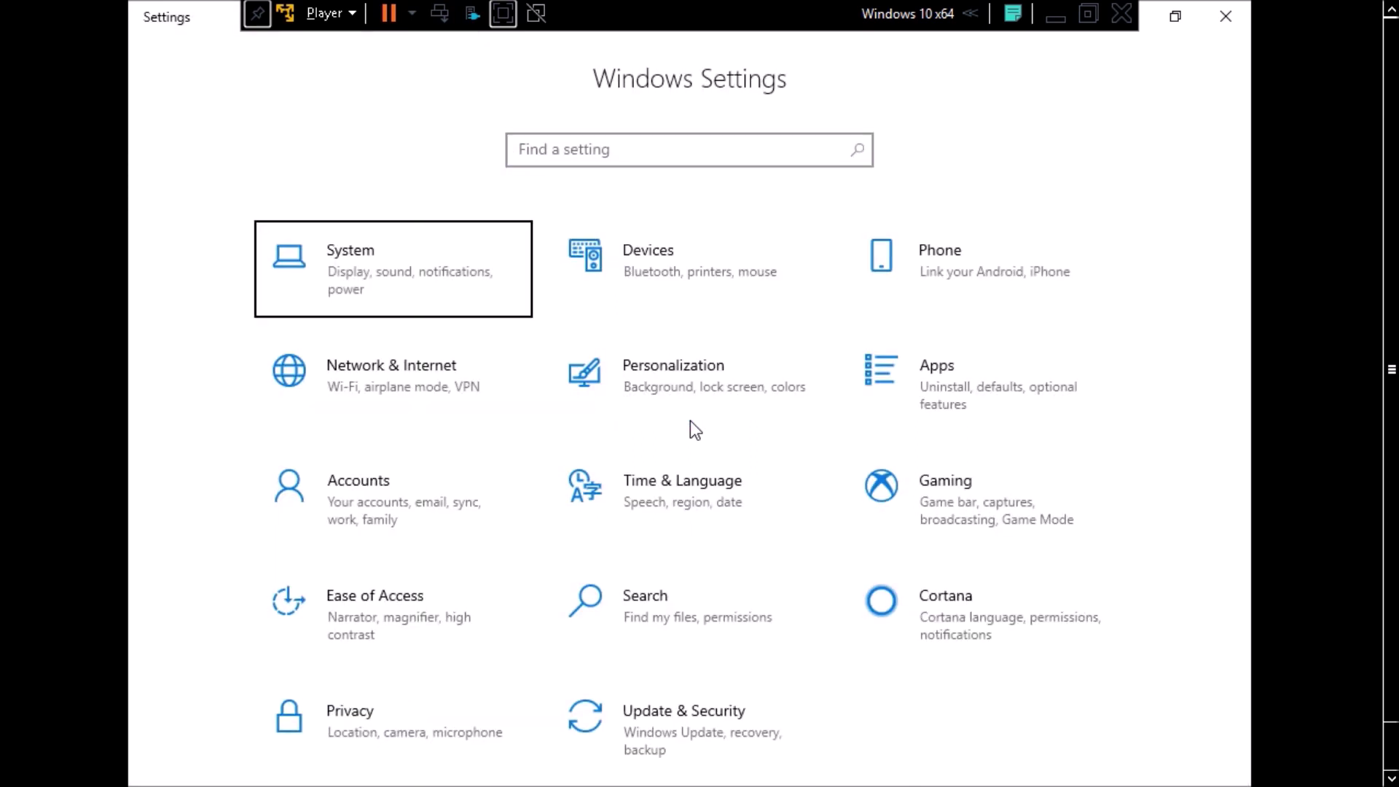
Open the Phone category, look through the options on the Your phone page, and close Settings.
key("Right")
key("Right")
key("Right")
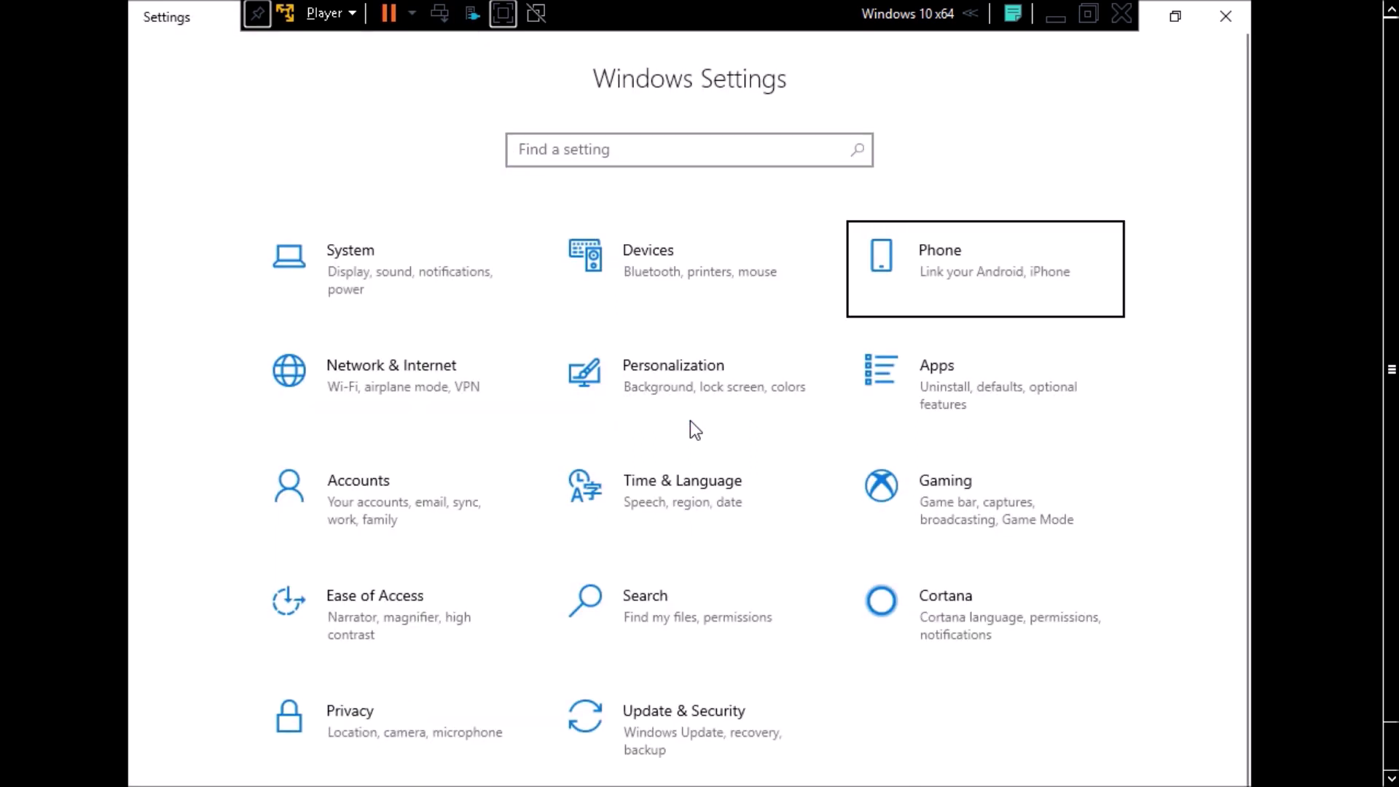
key("Left")
key("Return")
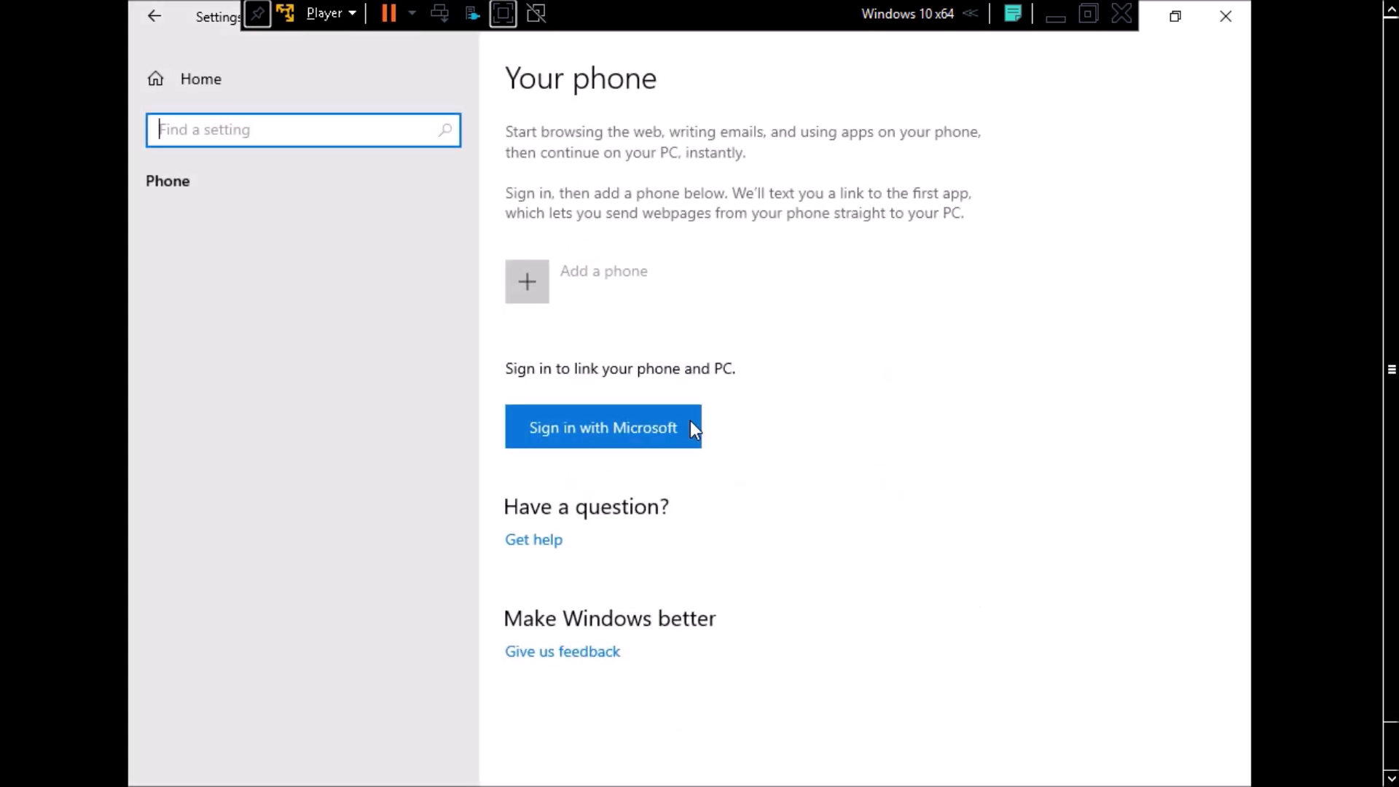
key("Tab")
key("Tab")
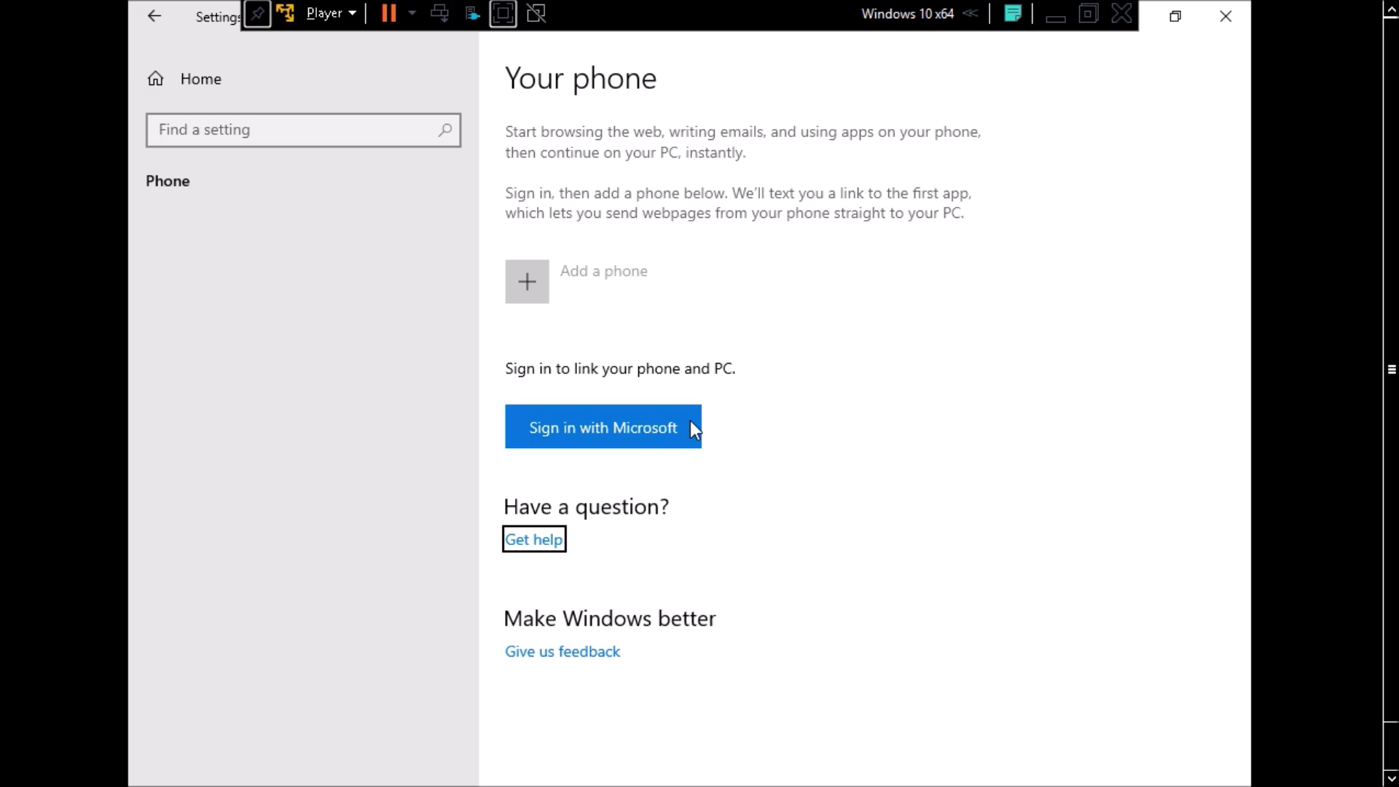
key("Tab")
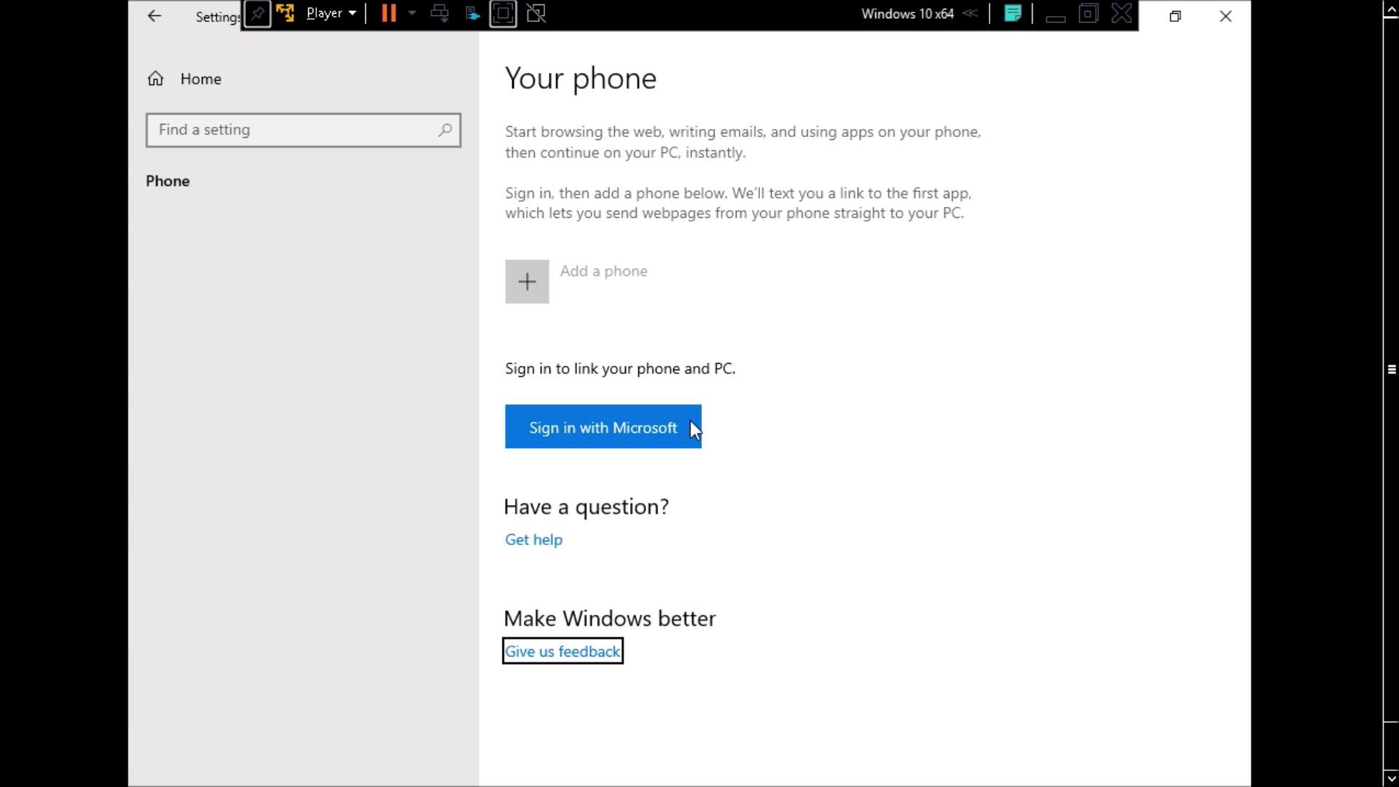
key("alt+F4")
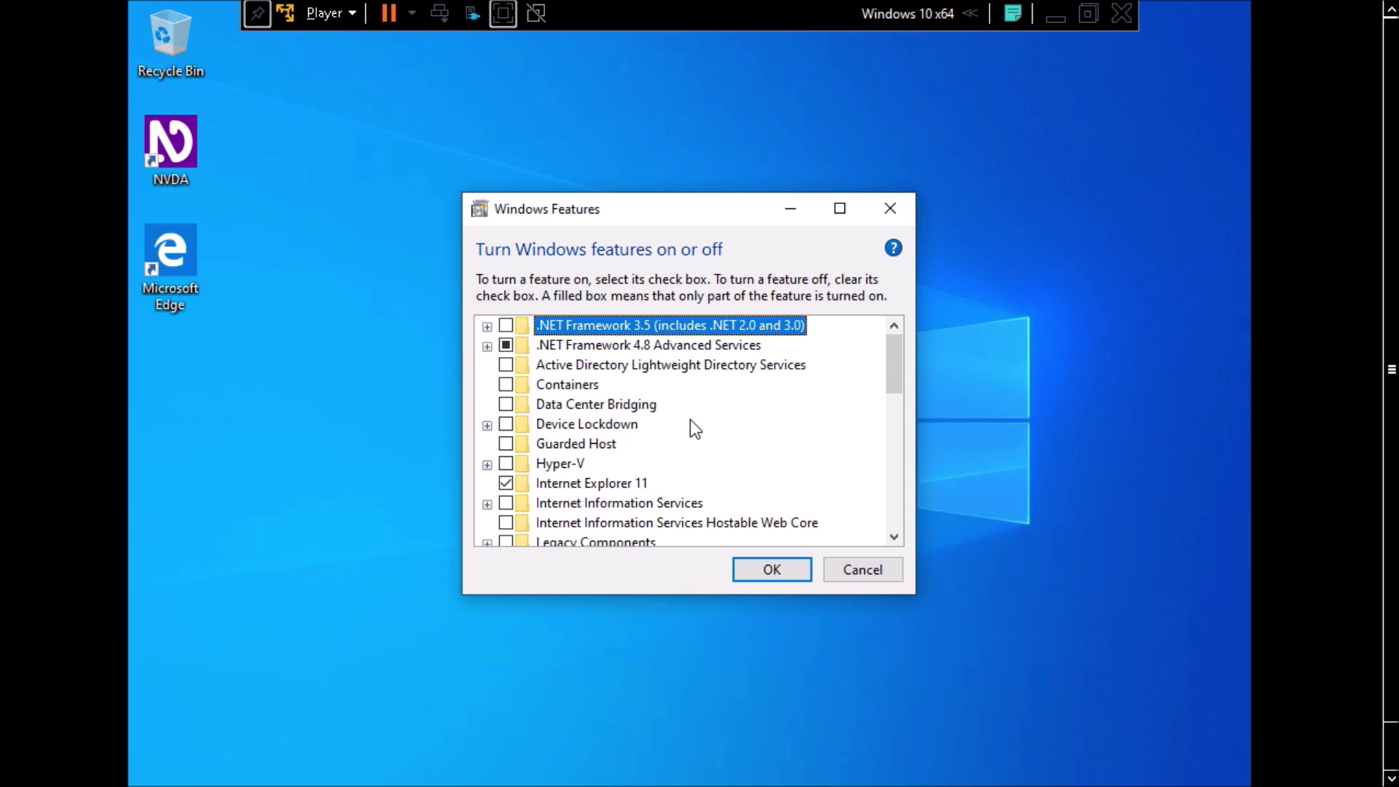
Examine the Windows Features list down to Windows Sandbox and the entries after it, and close the dialog without changing anything.
key("Down")
key("Down")
key("w")
key("Down")
key("Down")
key("Down")
key("Down")
key("Down")
key("Down")
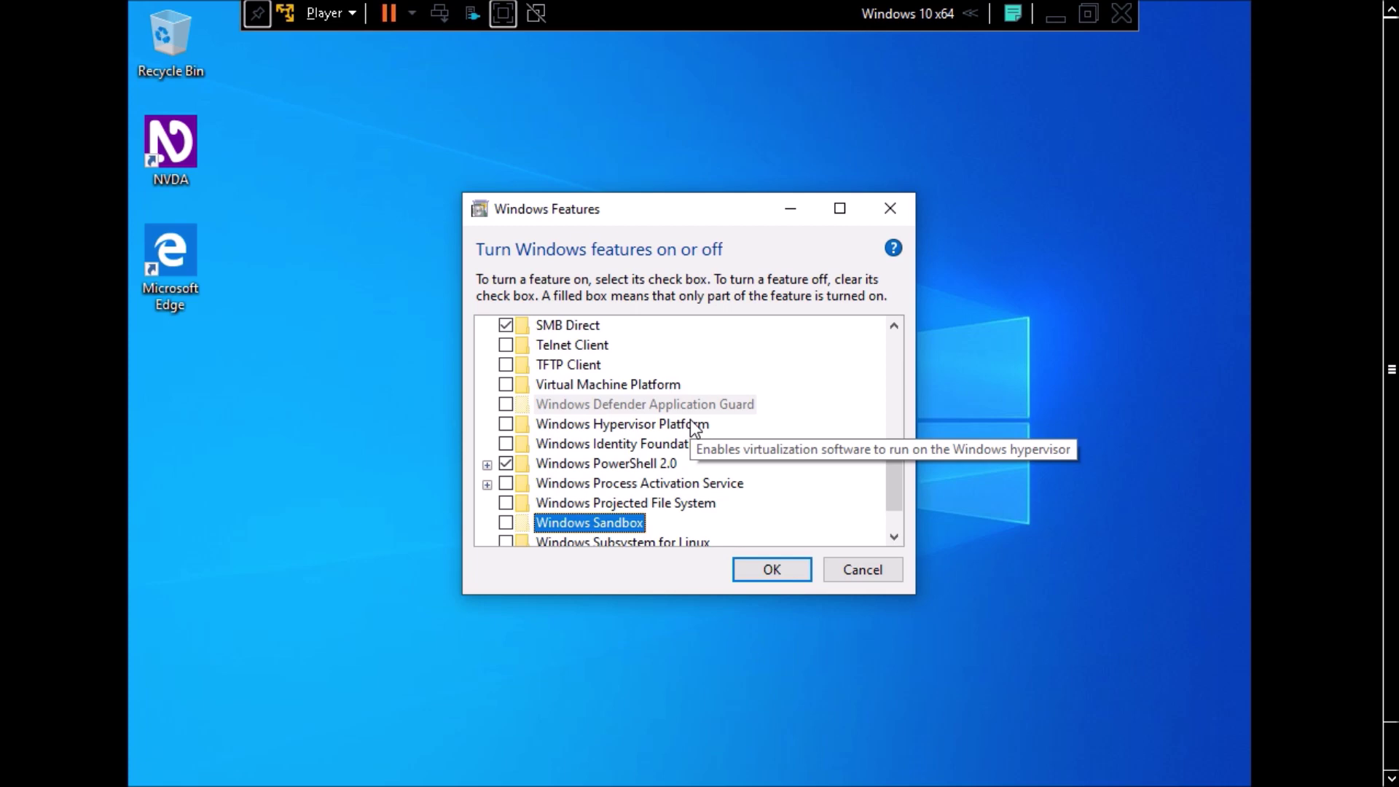
key("Up")
key("Down")
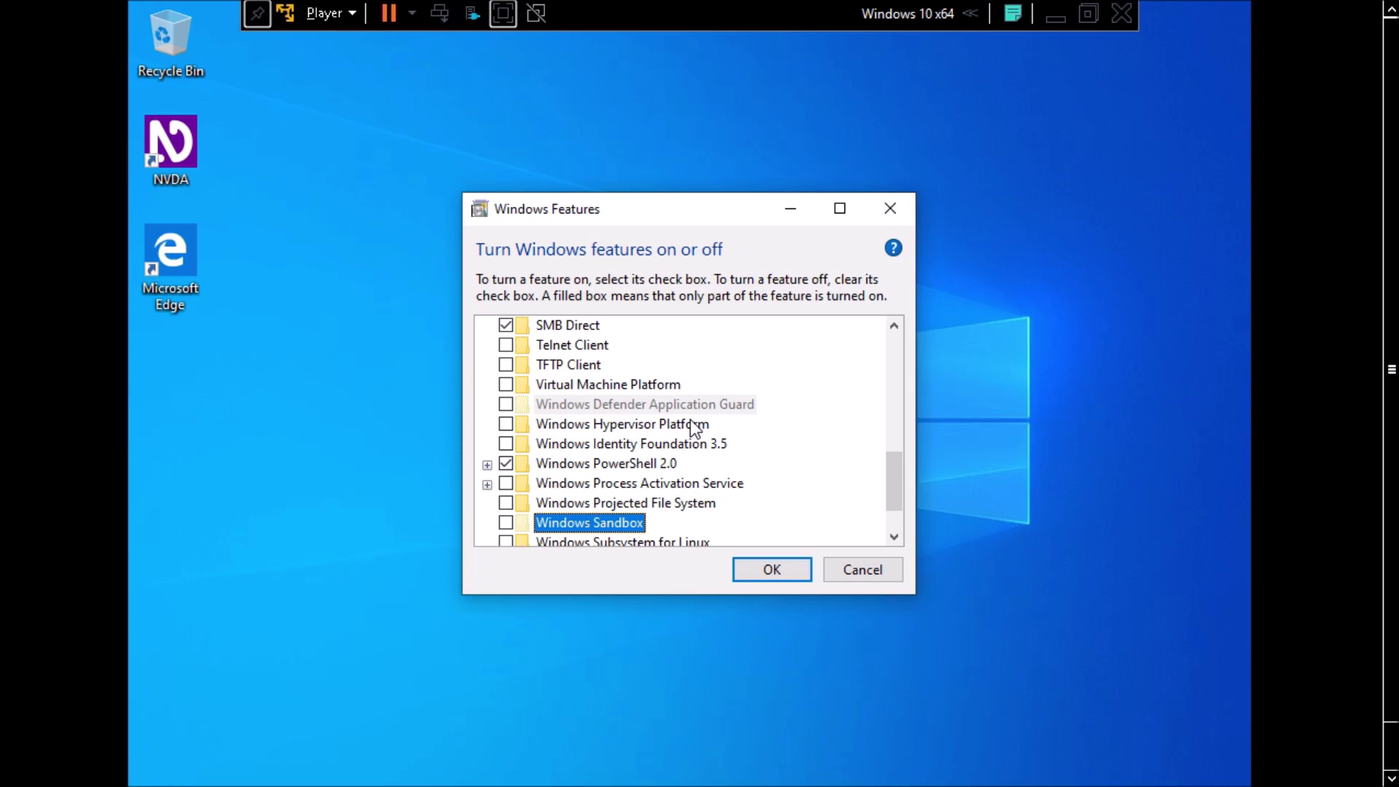
key("Down")
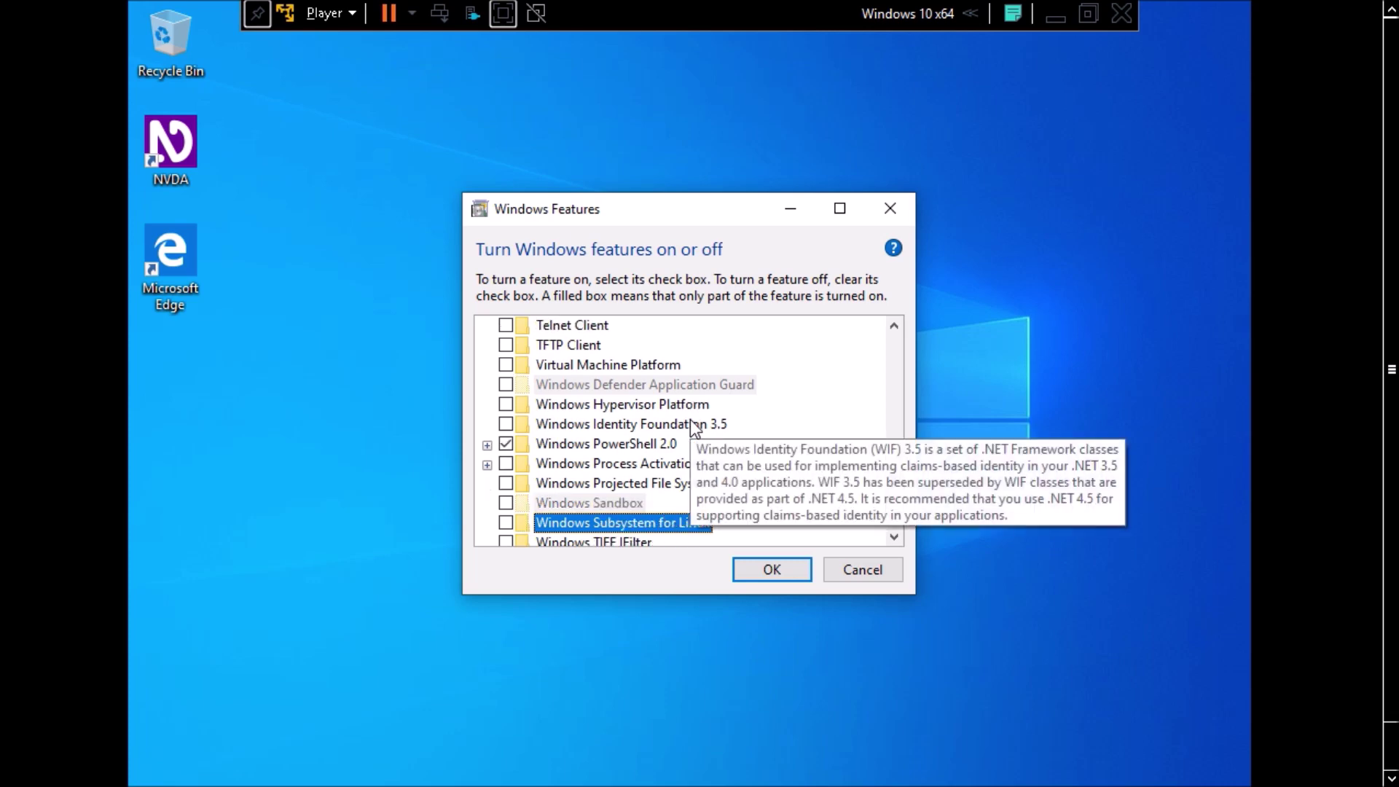
key("Down")
key("Down")
key("Escape")
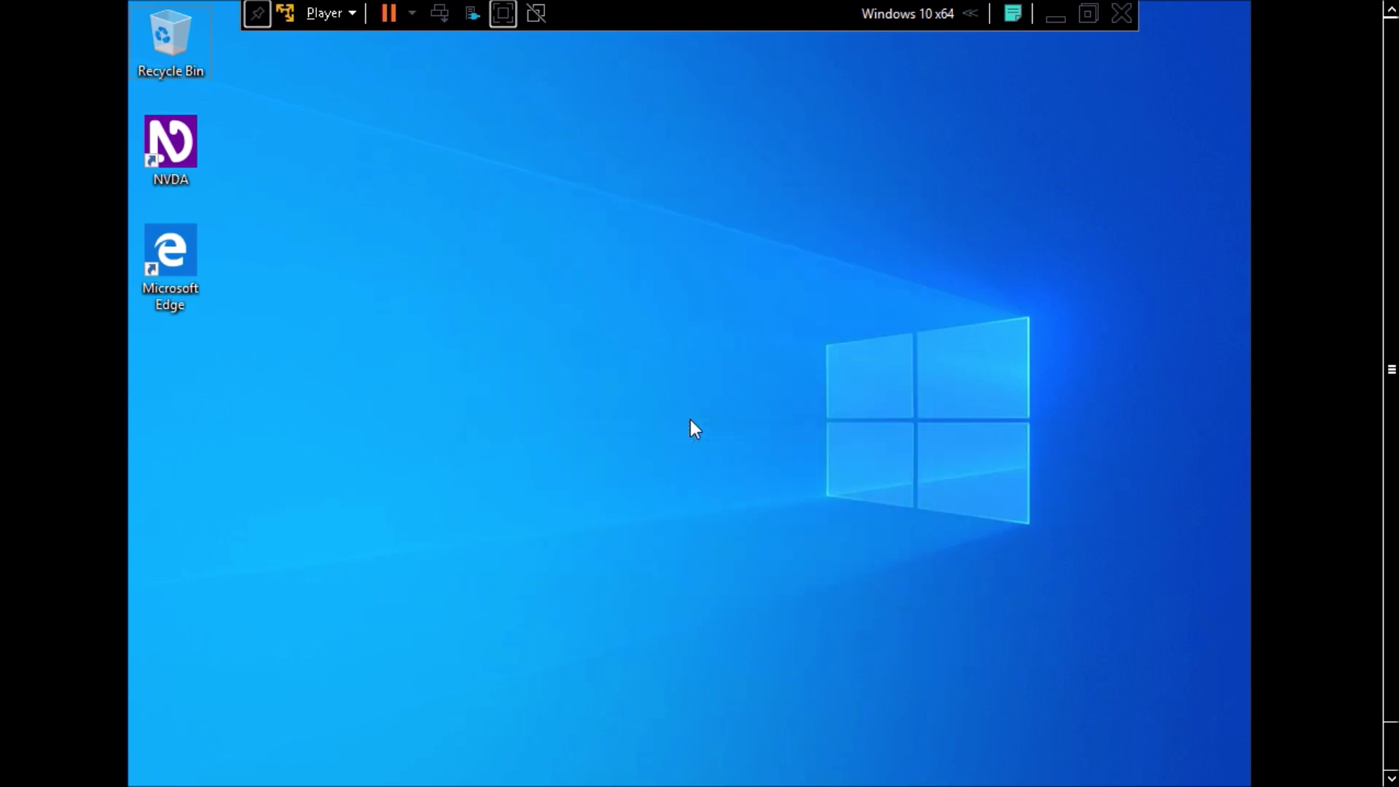
Search the Start menu for "this" to open This PC, look through its folders and drives, and close the window.
key("super")
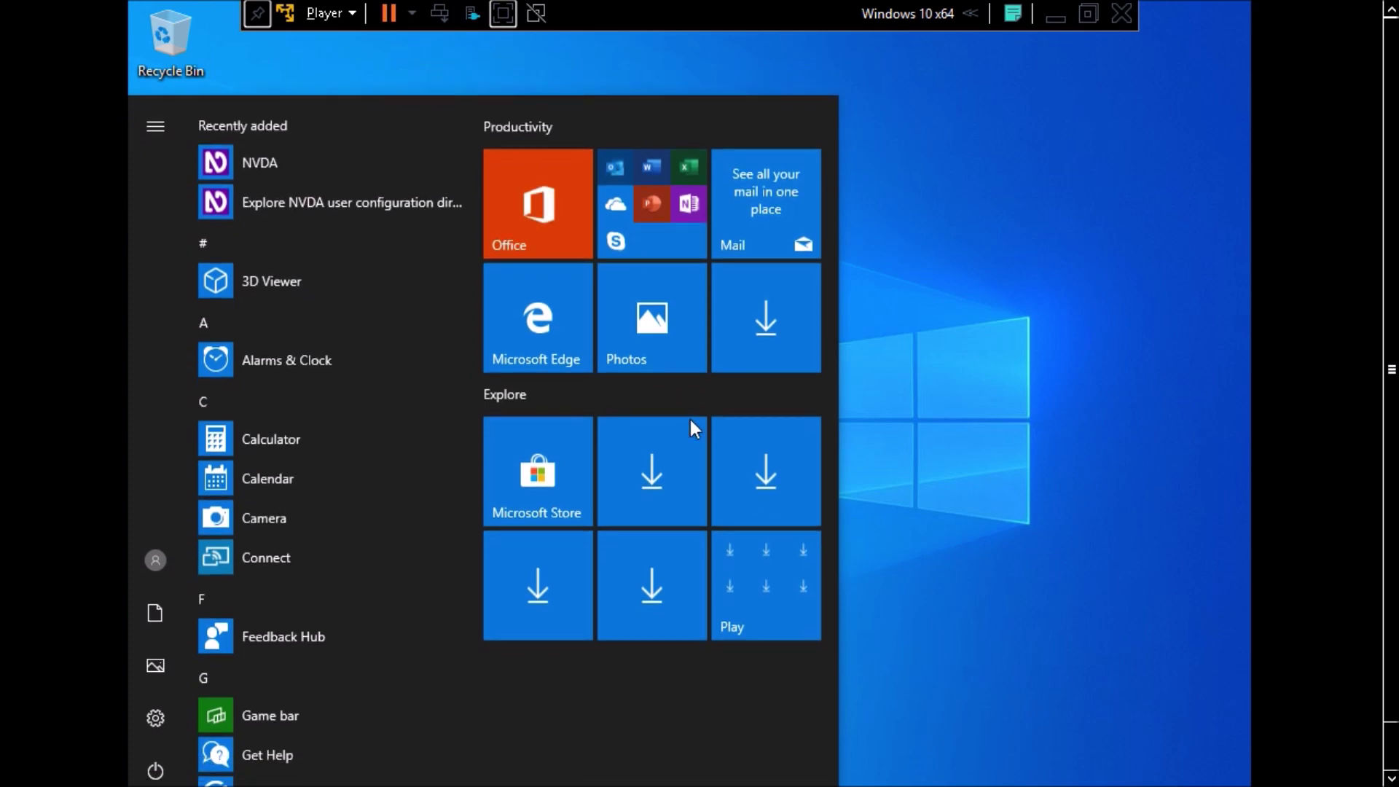
type("this")
key("Return")
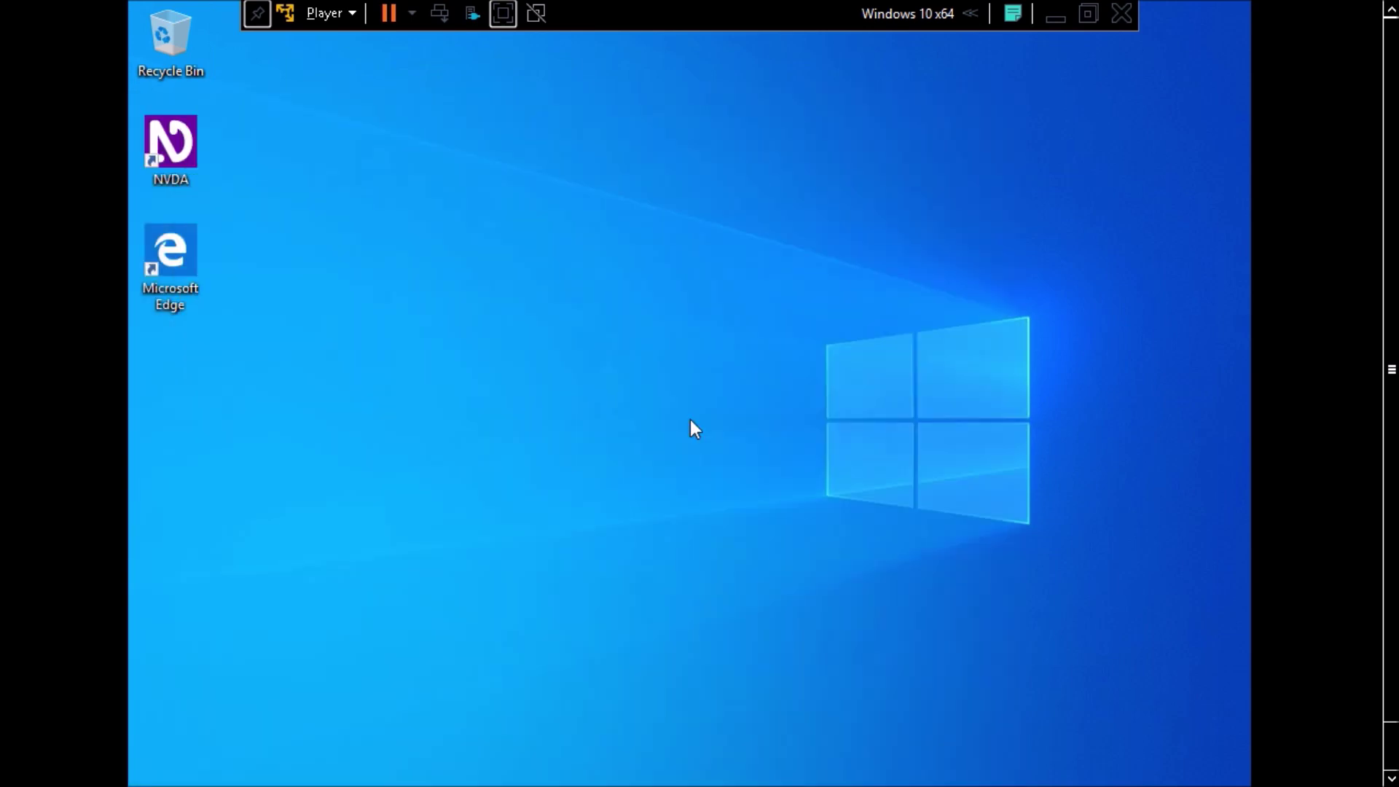
key("Right")
key("Left")
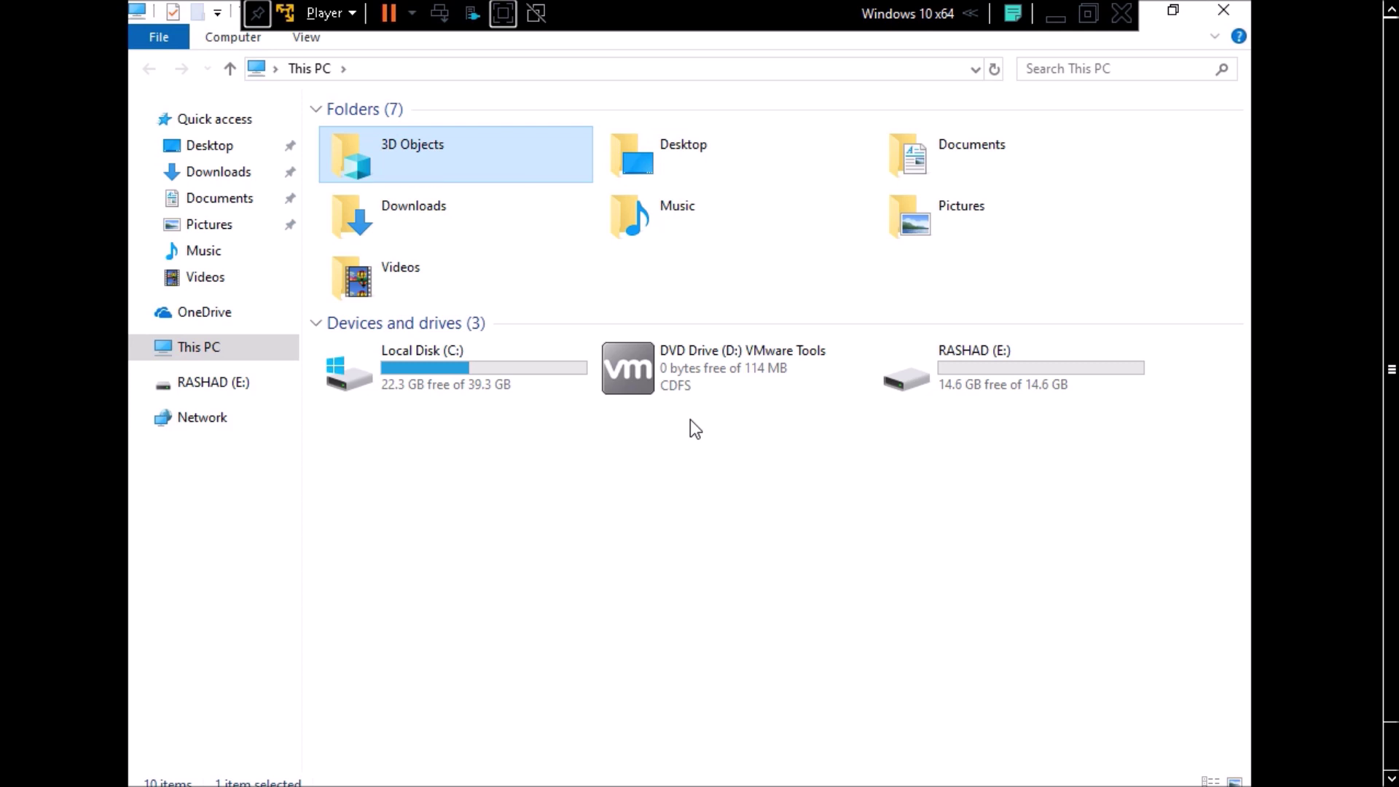
key("Right")
key("Right")
key("Right")
key("Right")
key("Right")
key("Right")
key("Right")
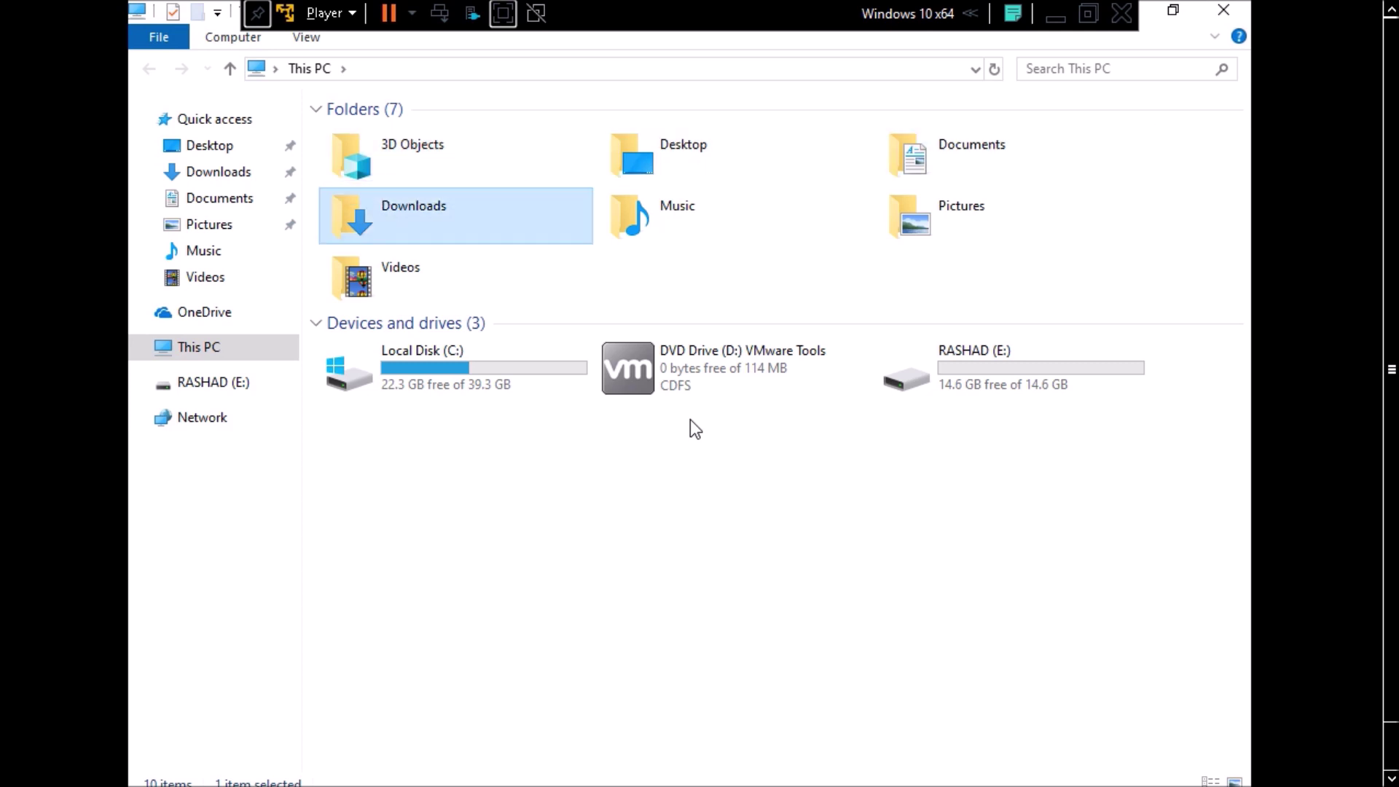
key("Right")
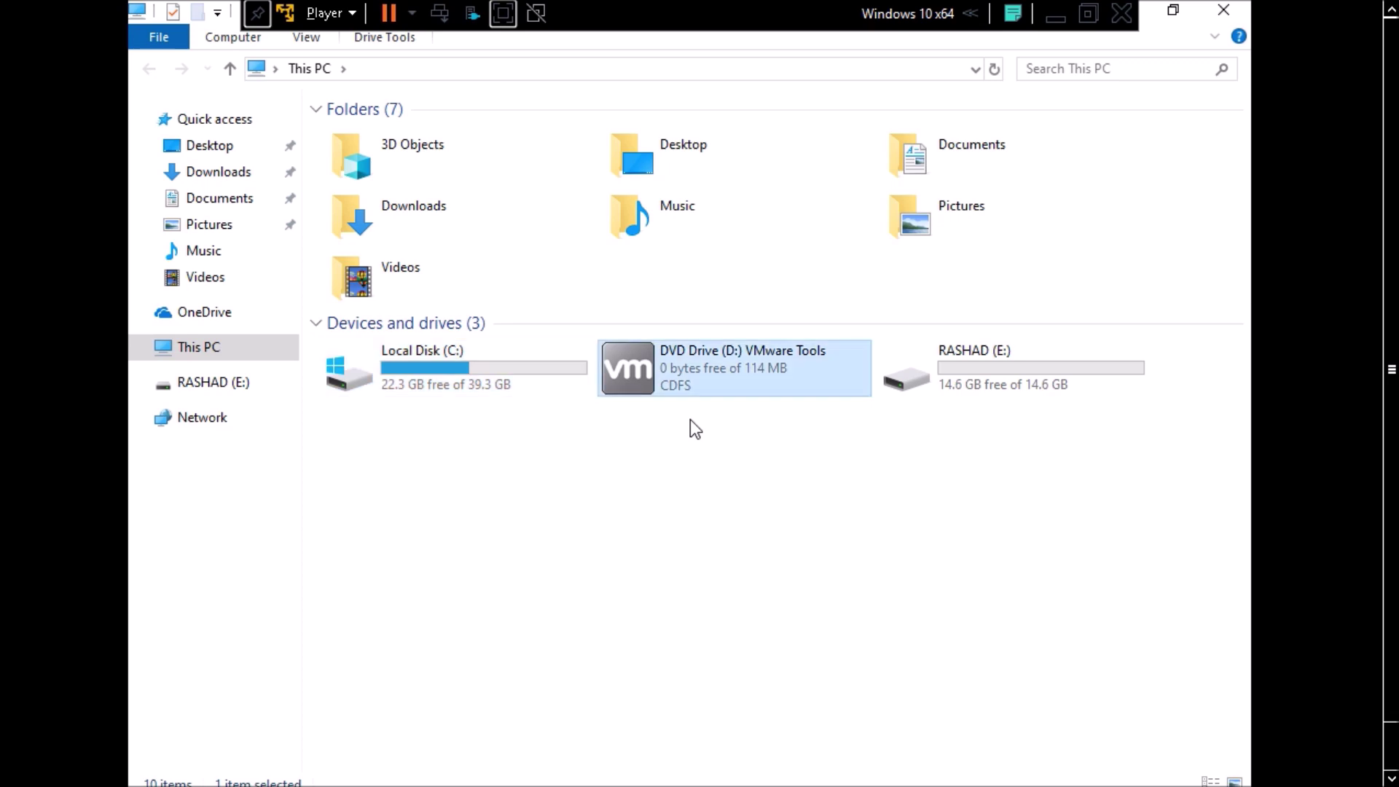
key("Right")
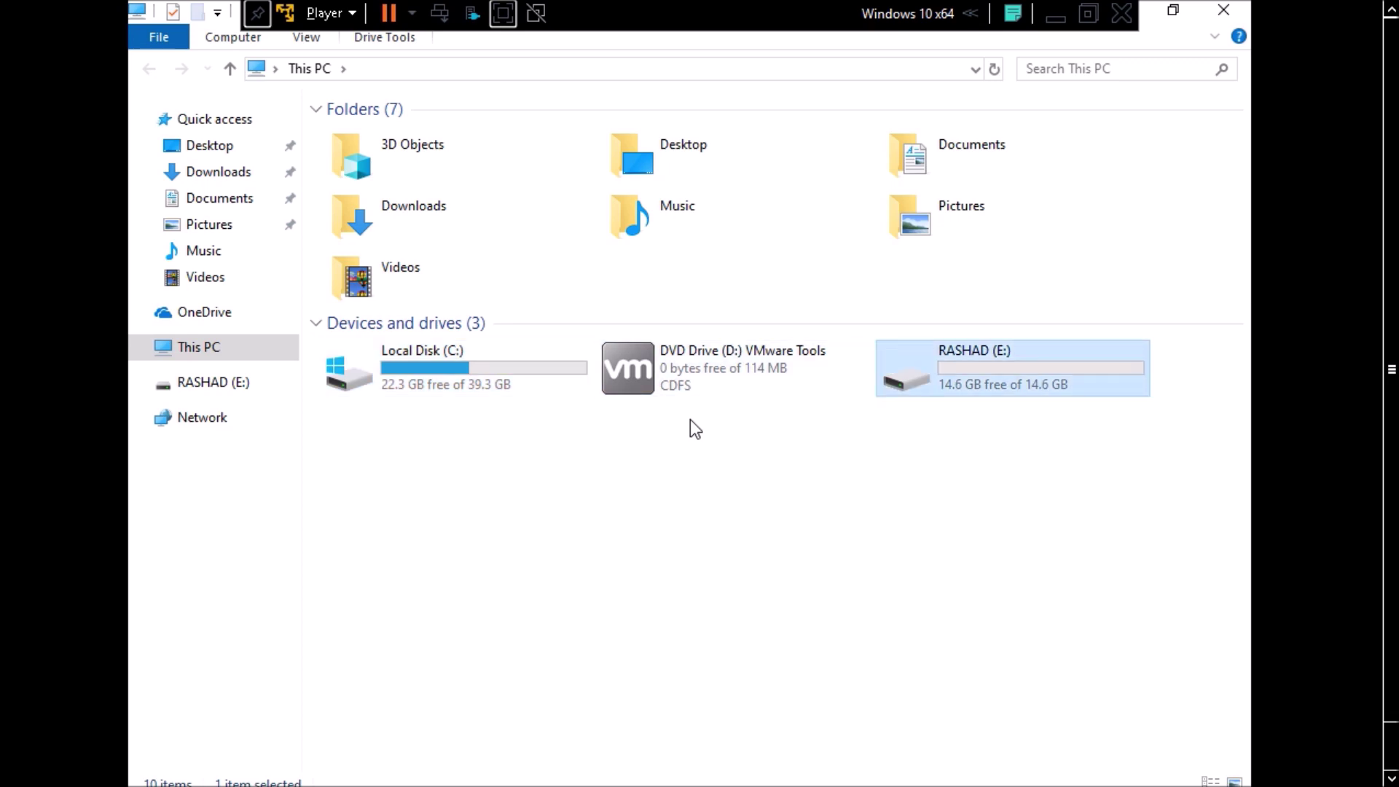
key("alt+F4")
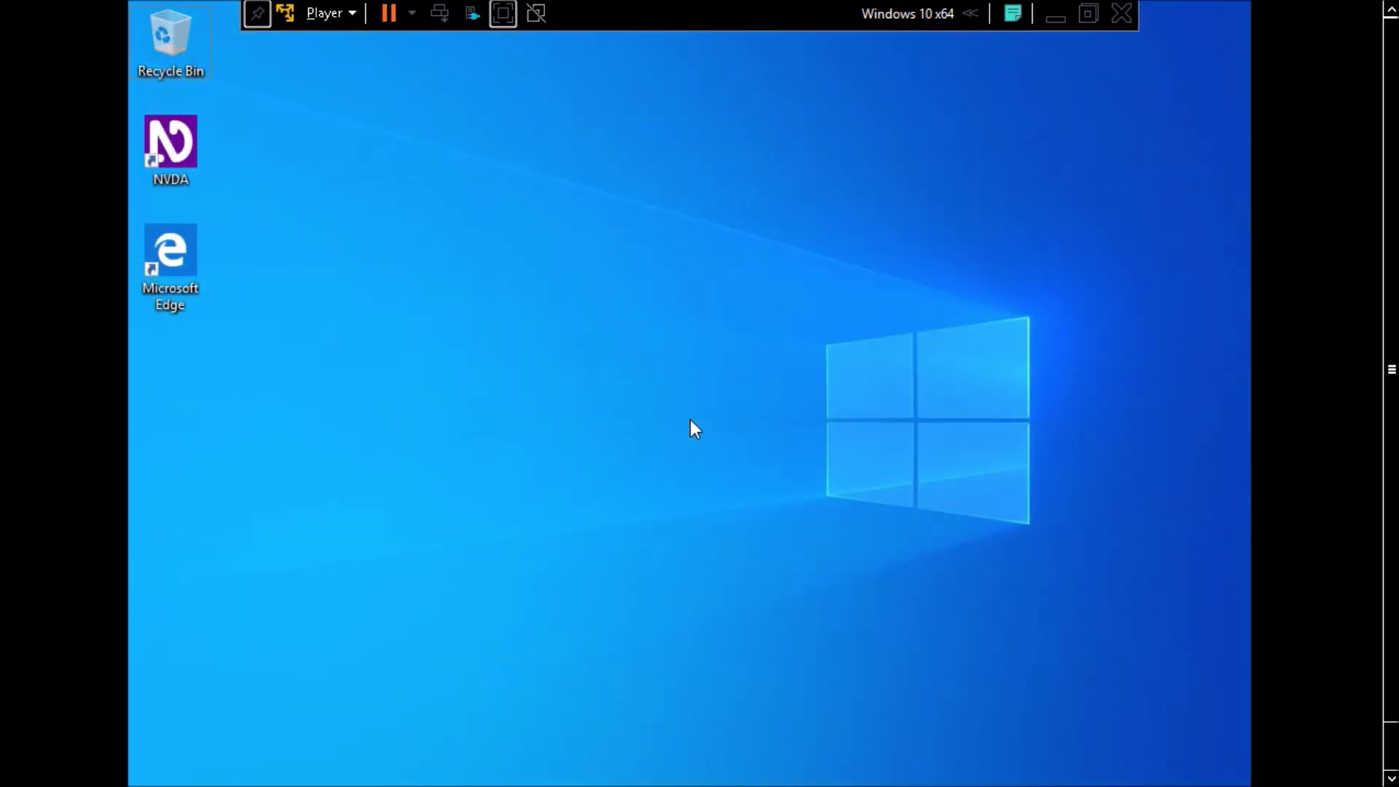
Open the Themes page in the Personalization category of Windows Settings.
key("super+i")
key("Tab")
key("Right")
key("Right")
key("Right")
key("Right")
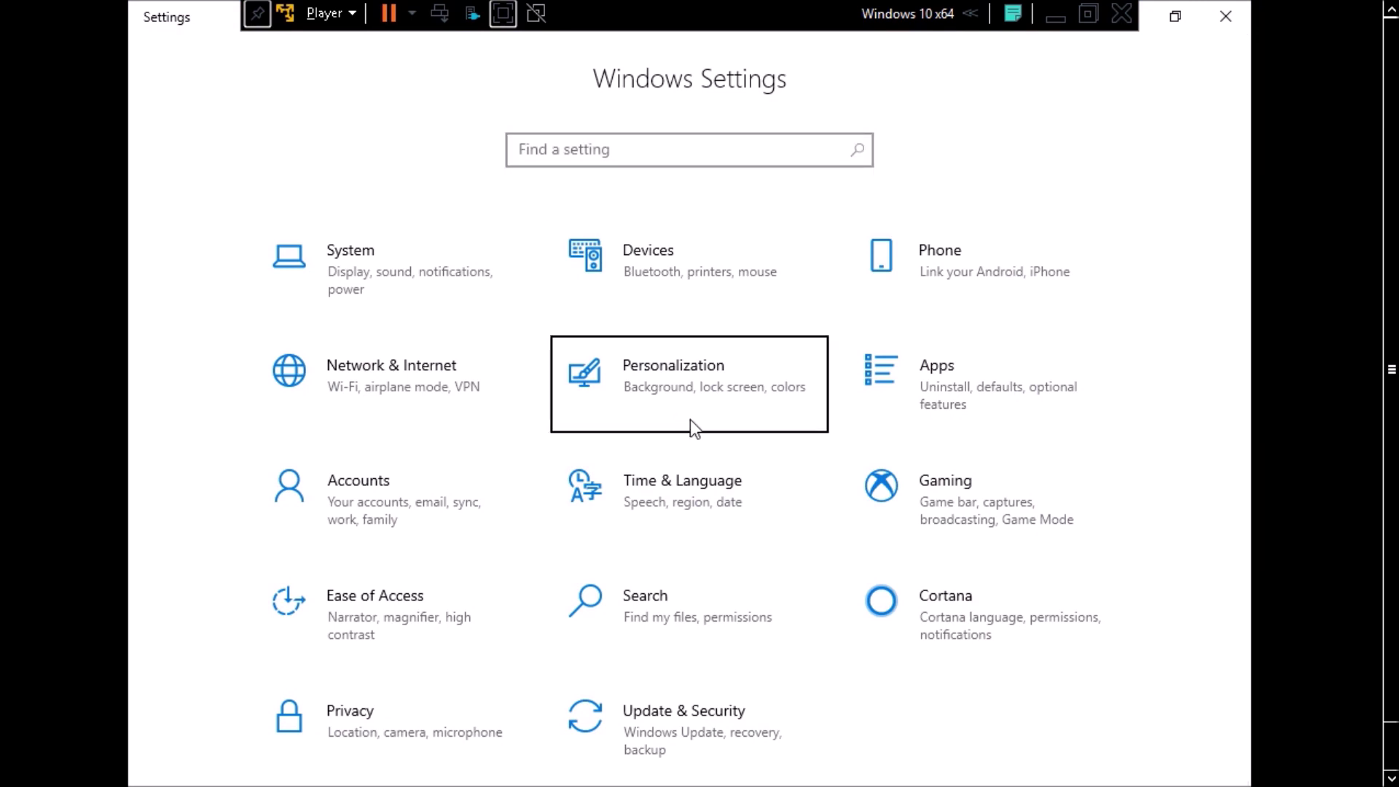
key("Return")
key("Tab")
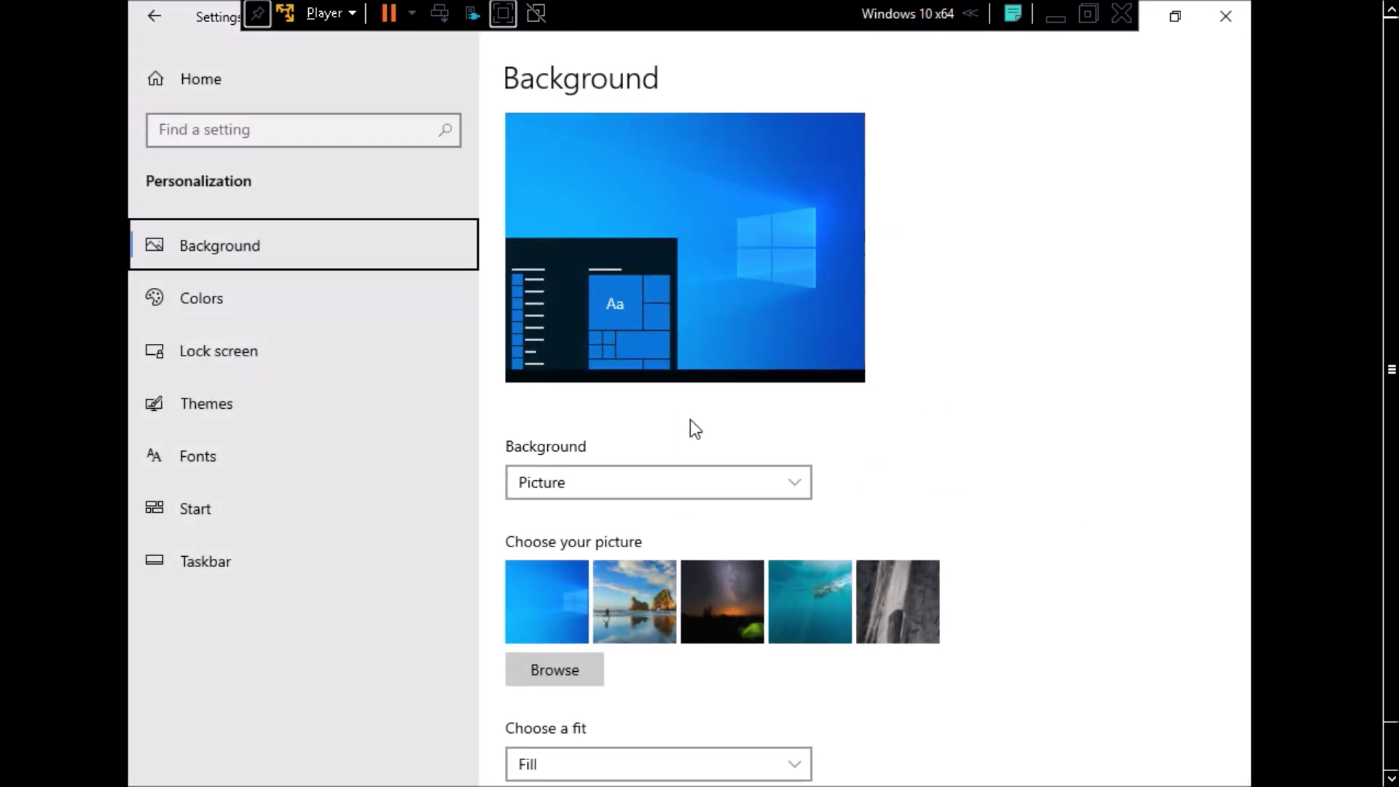
key("Down")
key("Down")
key("Down")
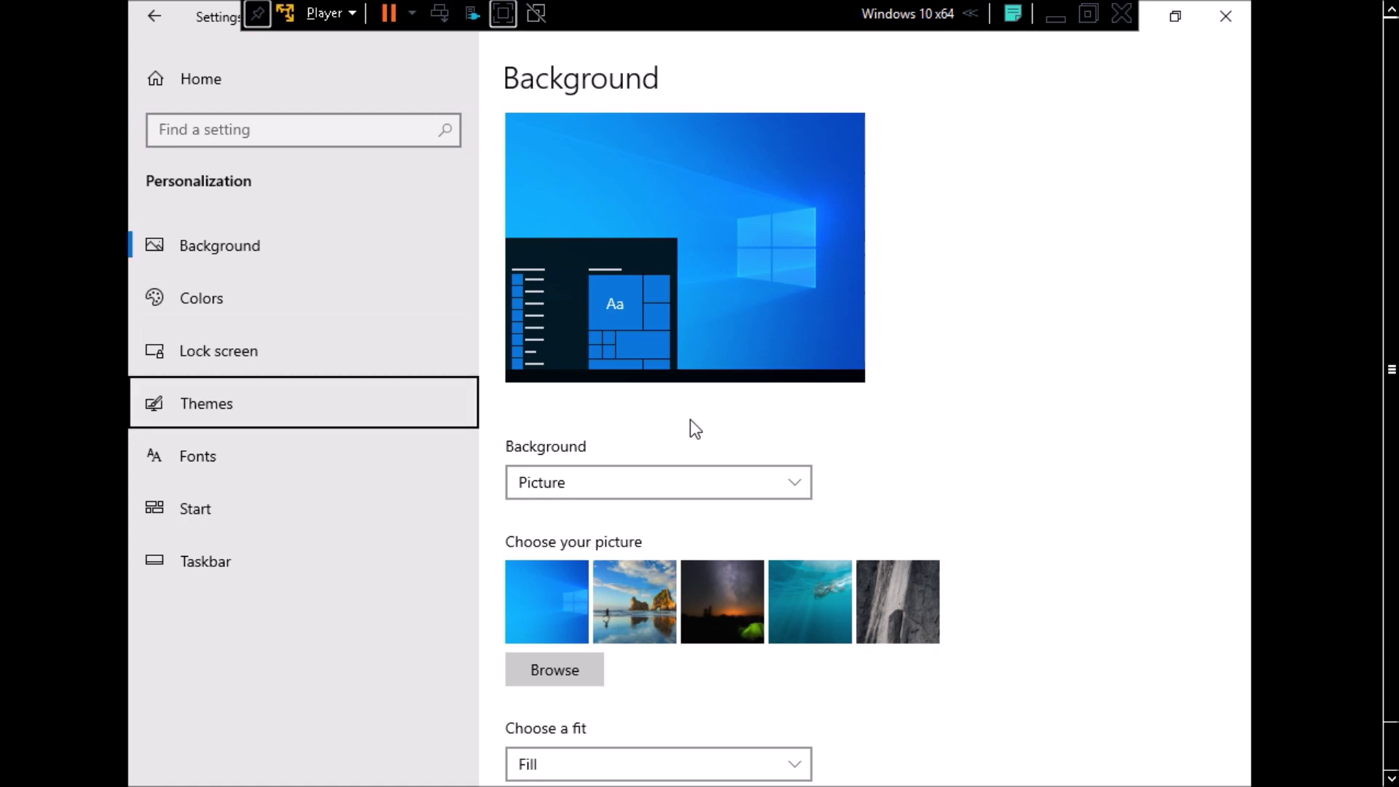
key("Return")
Look through the current theme's Background, Color, Sounds and Mouse cursor options, and go back to the Background page.
key("Tab")
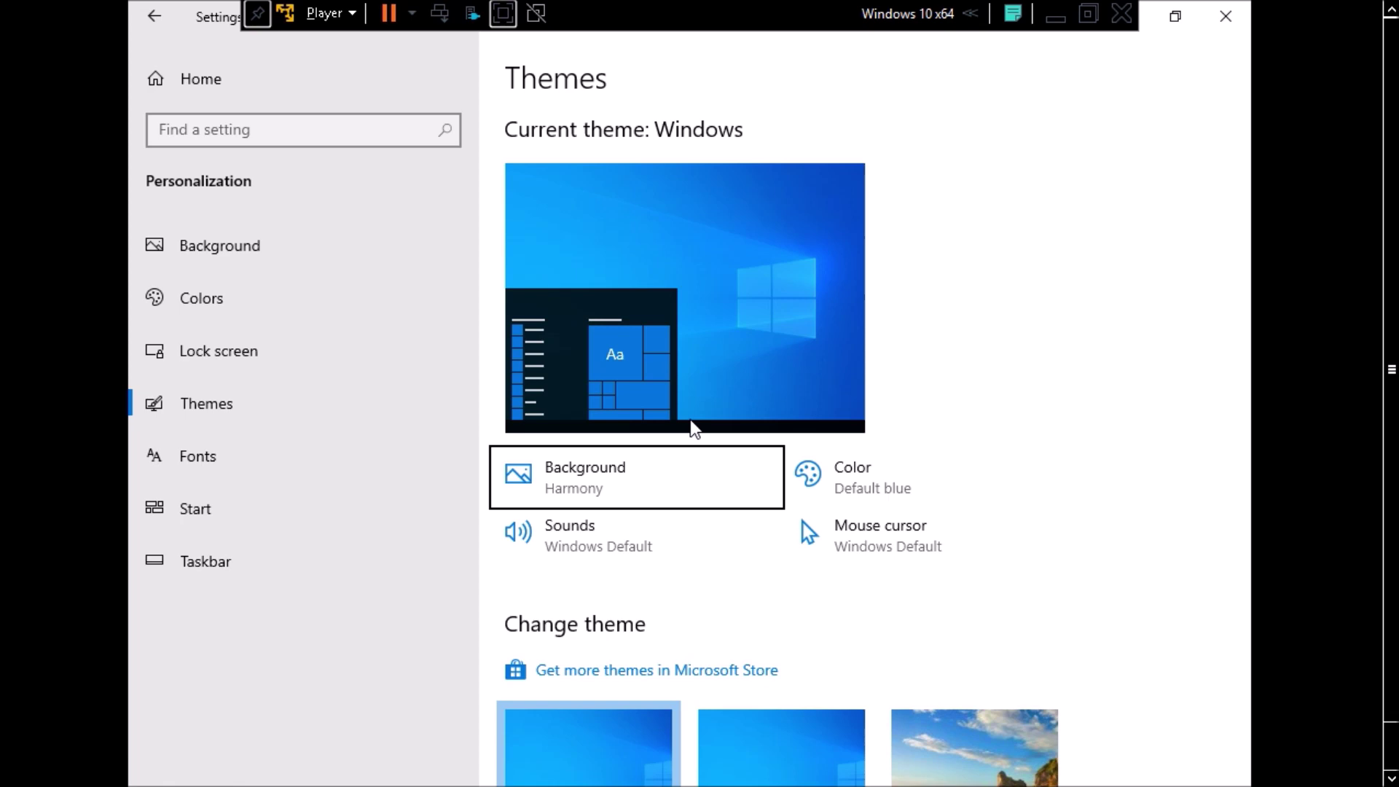
key("Right")
key("Right")
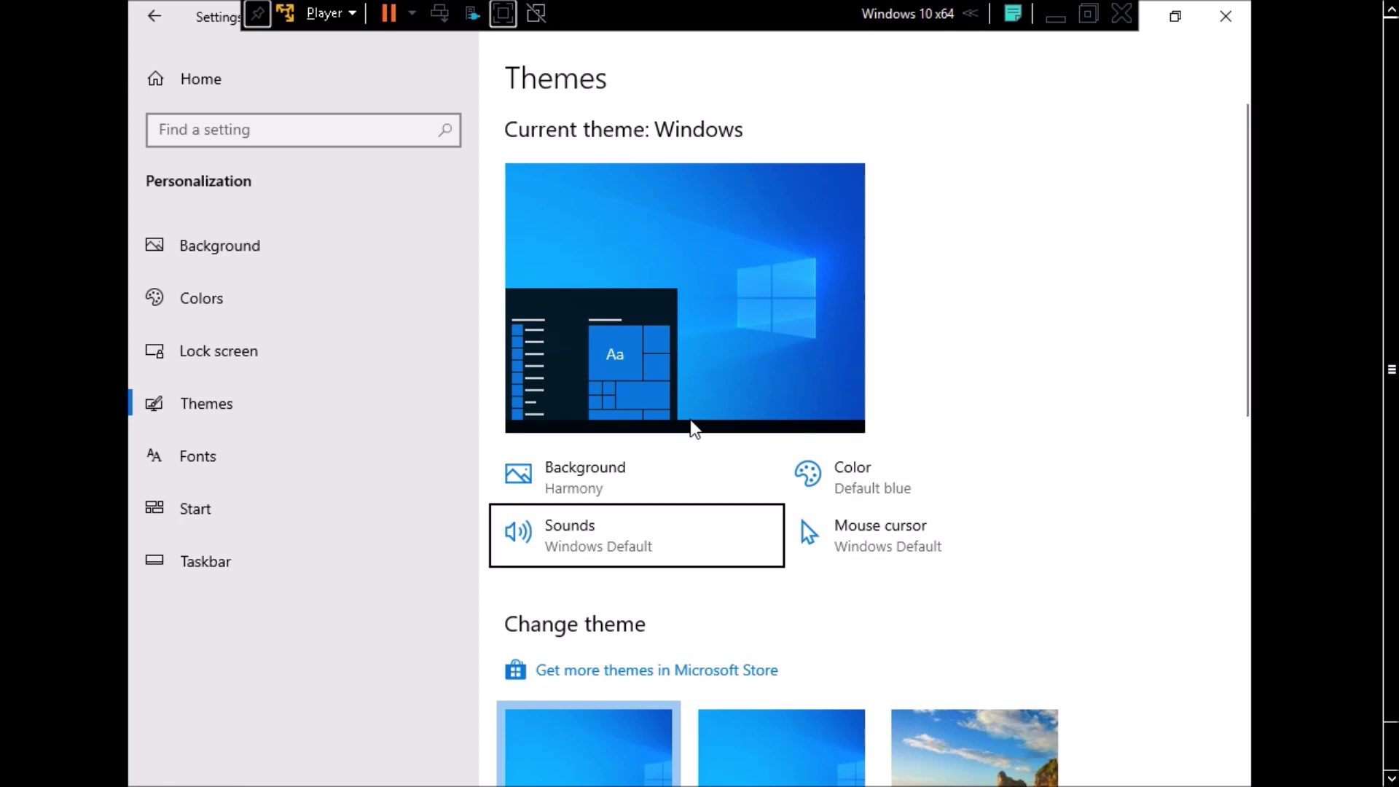
key("Right")
key("Left")
key("Up")
key("shift+Tab")
key("Up")
key("Up")
key("Up")
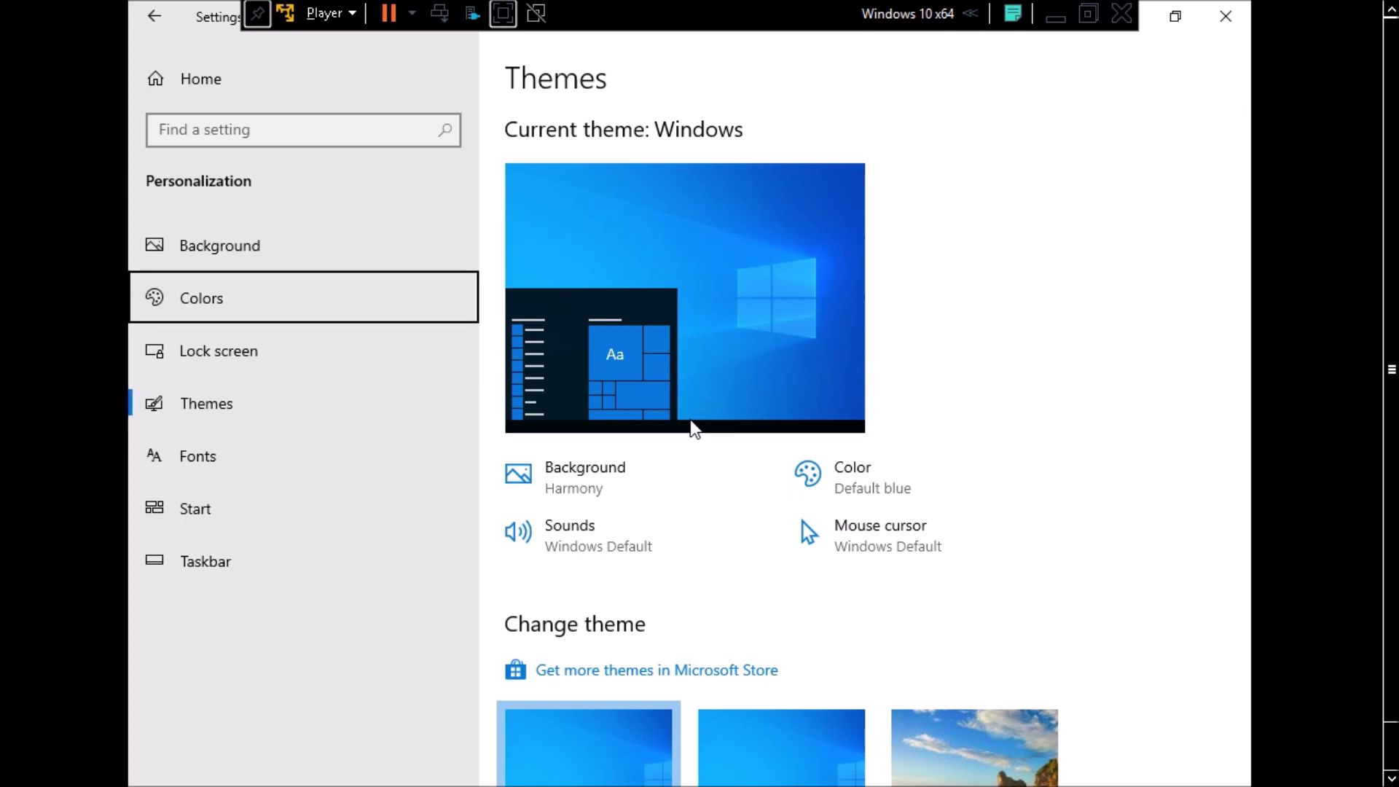
key("Return")
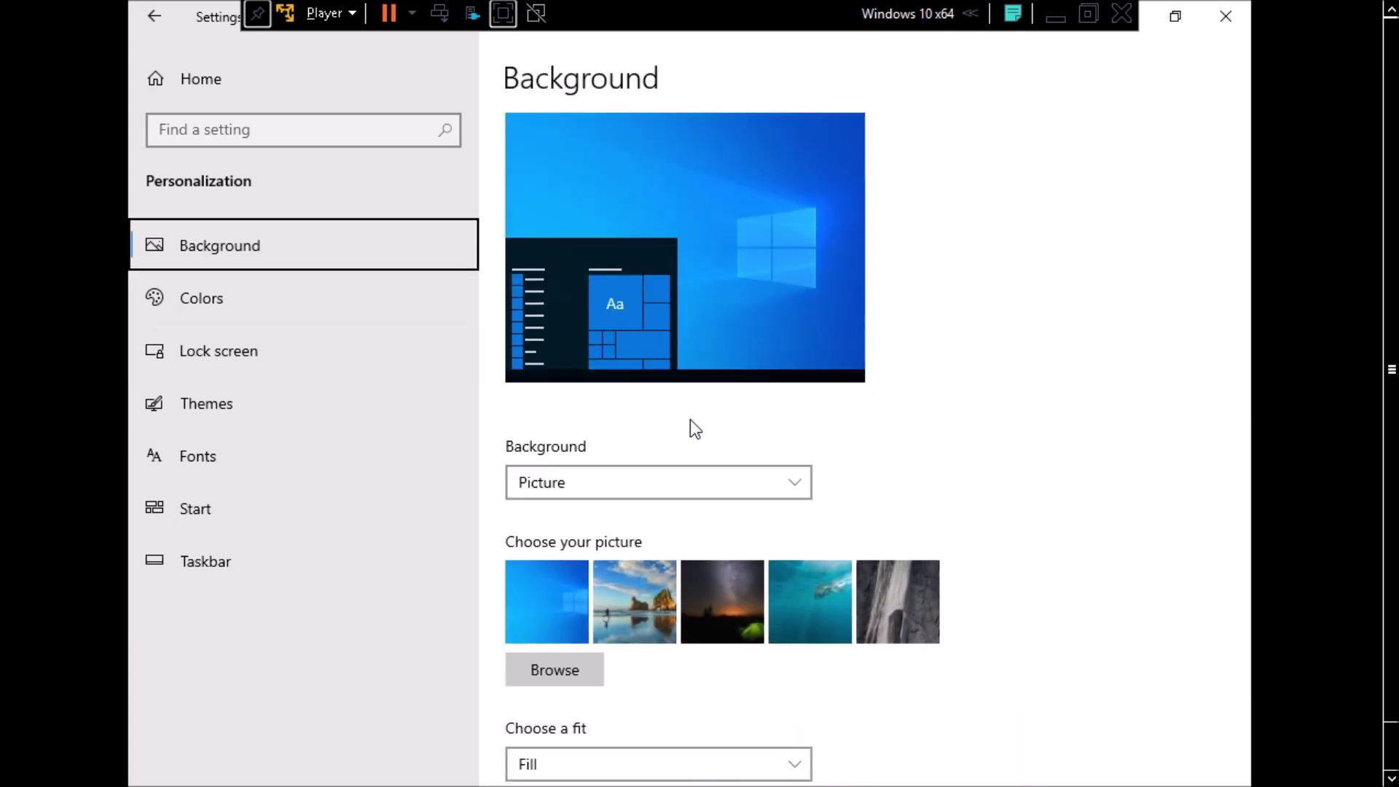
Look over the Background page's options and open the Colors page of Personalization.
key("Tab")
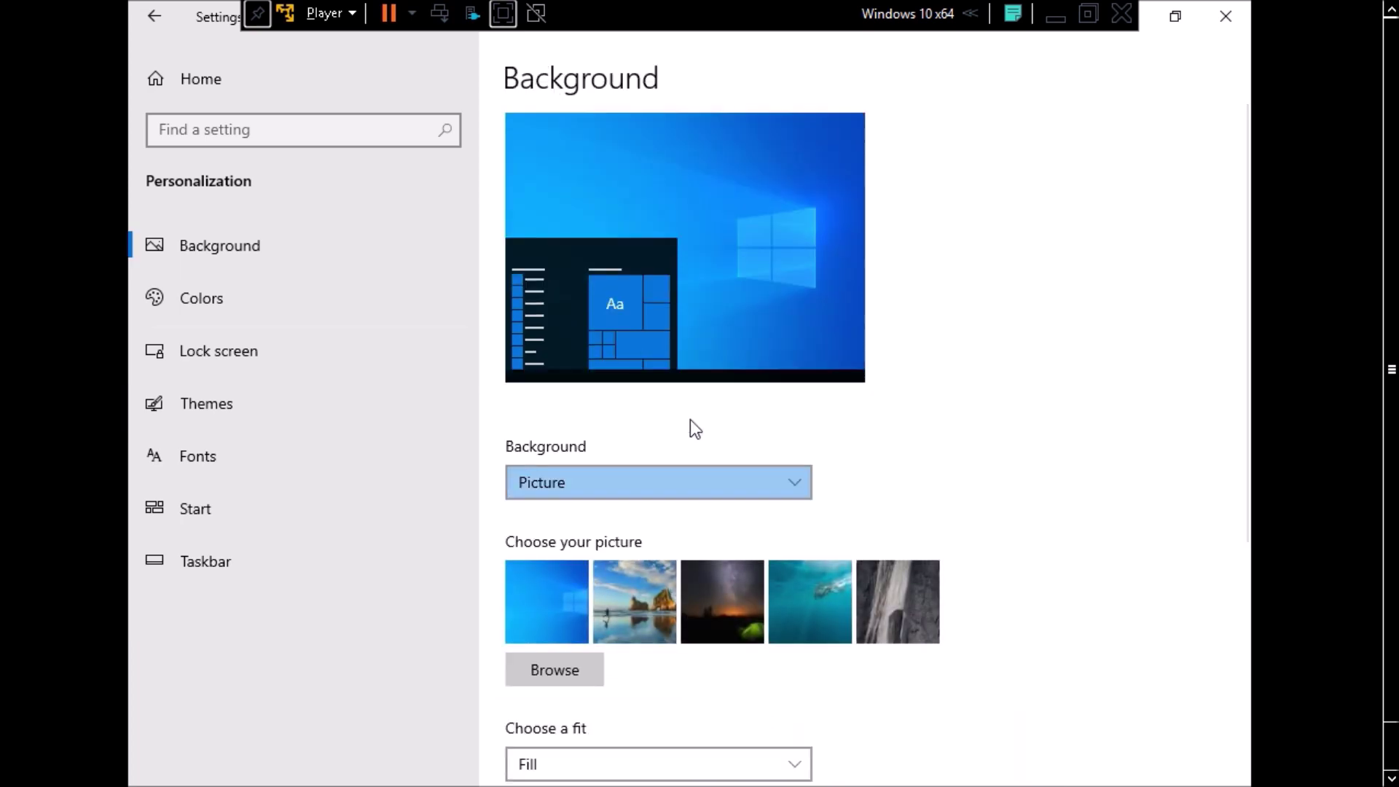
key("Tab")
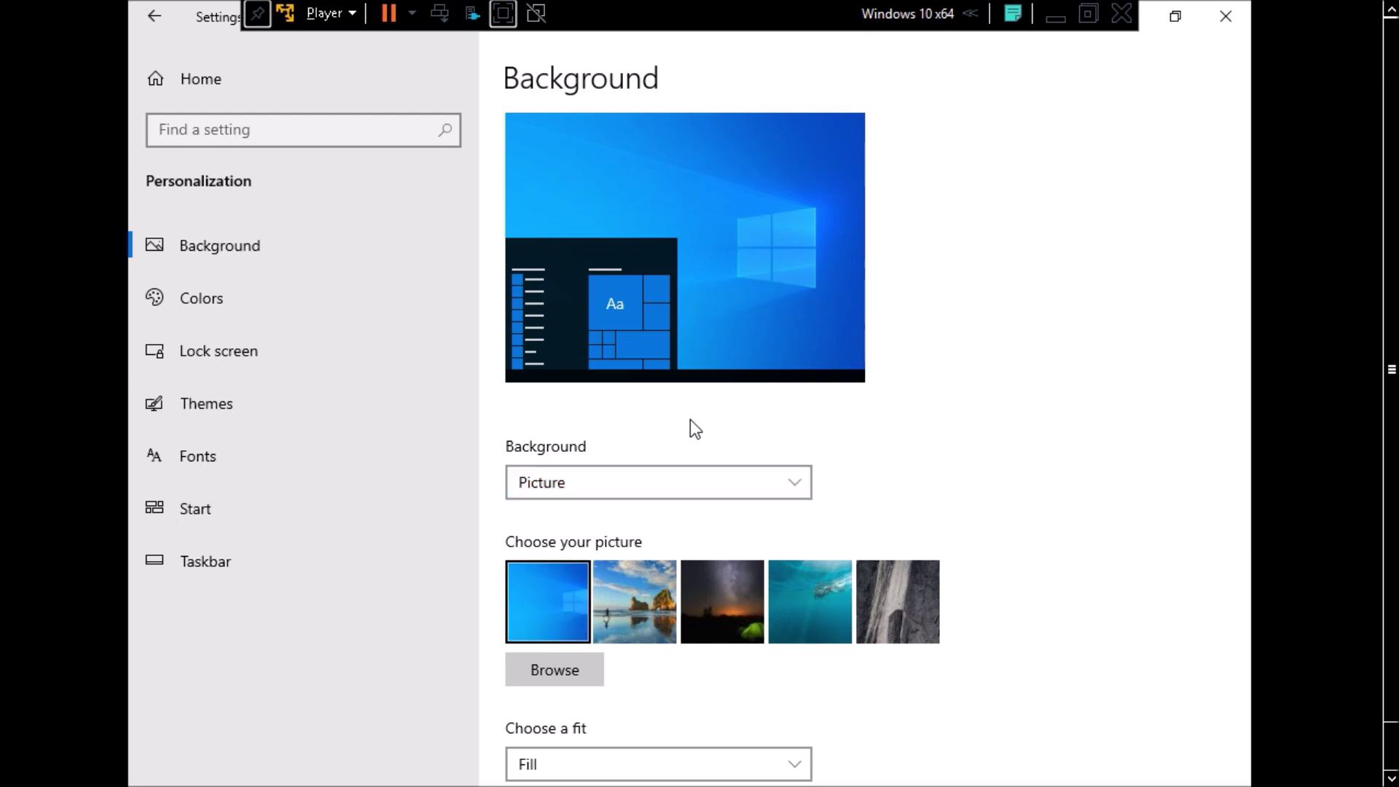
key("shift+Tab")
key("shift+Tab")
key("Down")
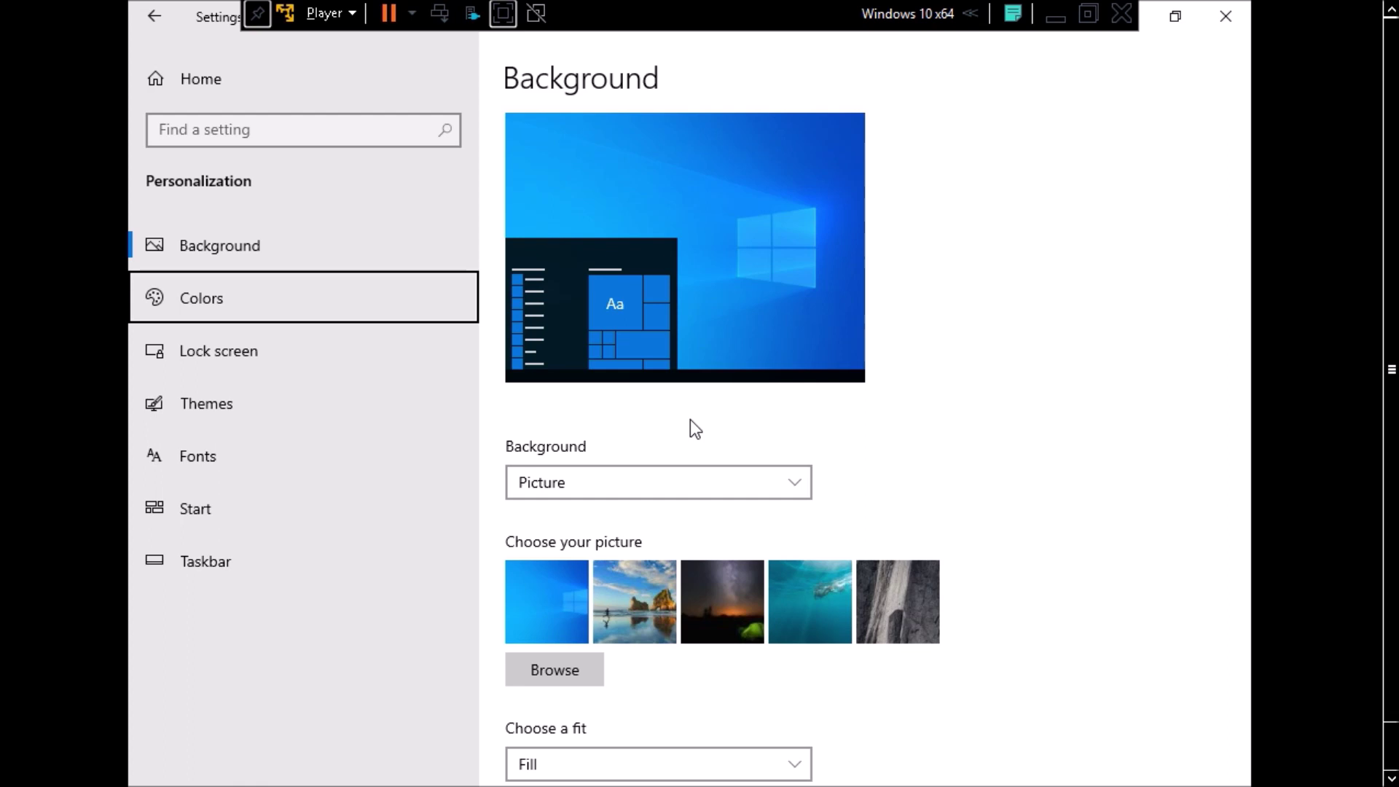
key("Tab")
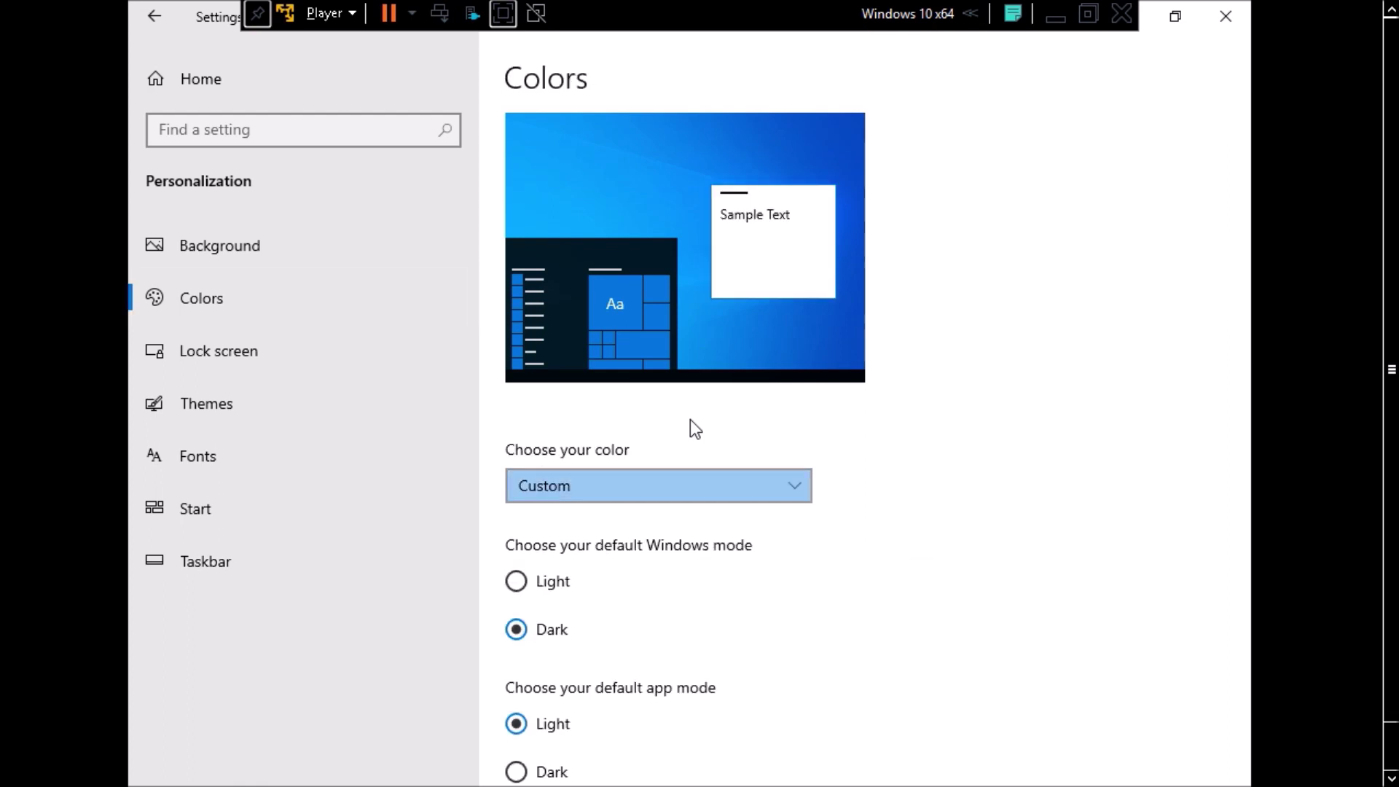
Set the default app mode to Dark on the Colors page, keeping the default Windows mode at Dark.
key("Tab")
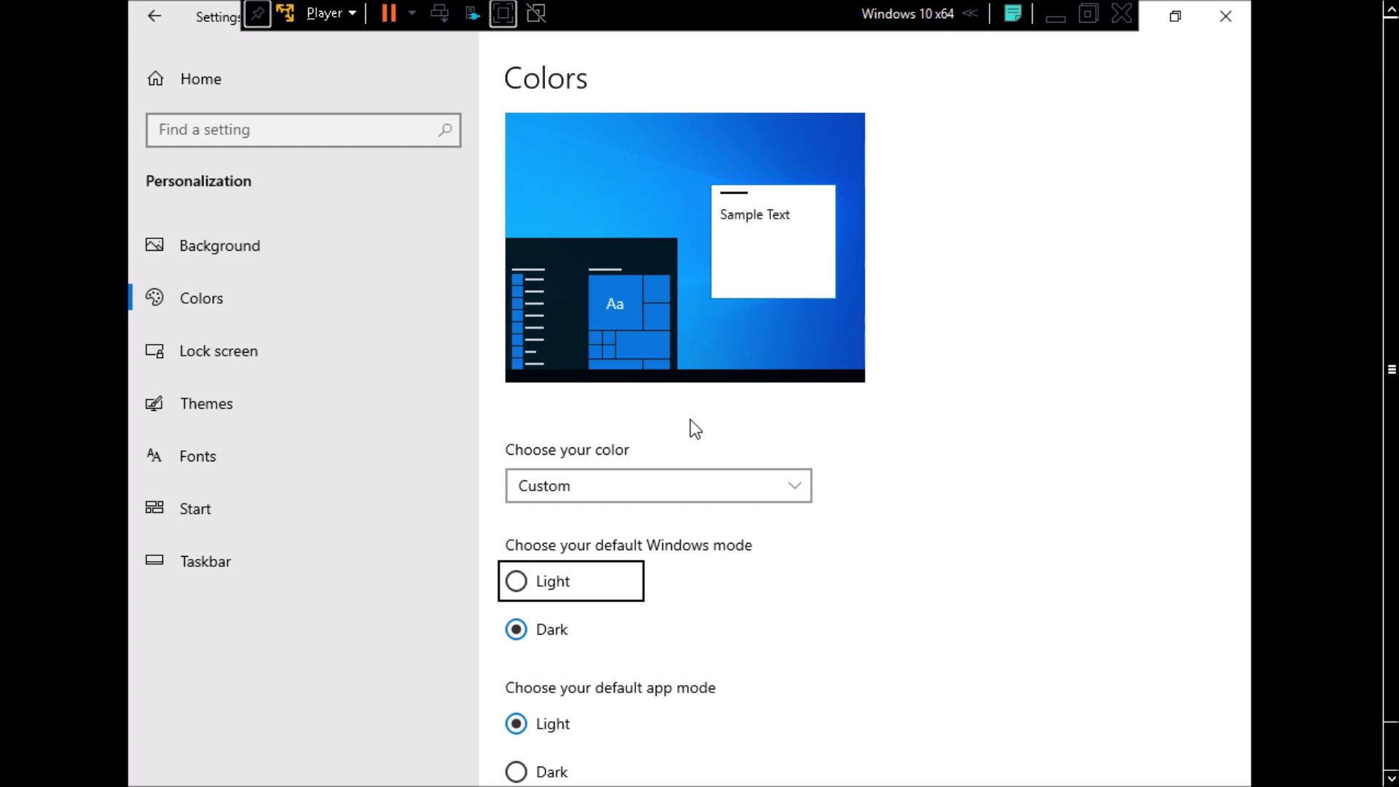
key("Down")
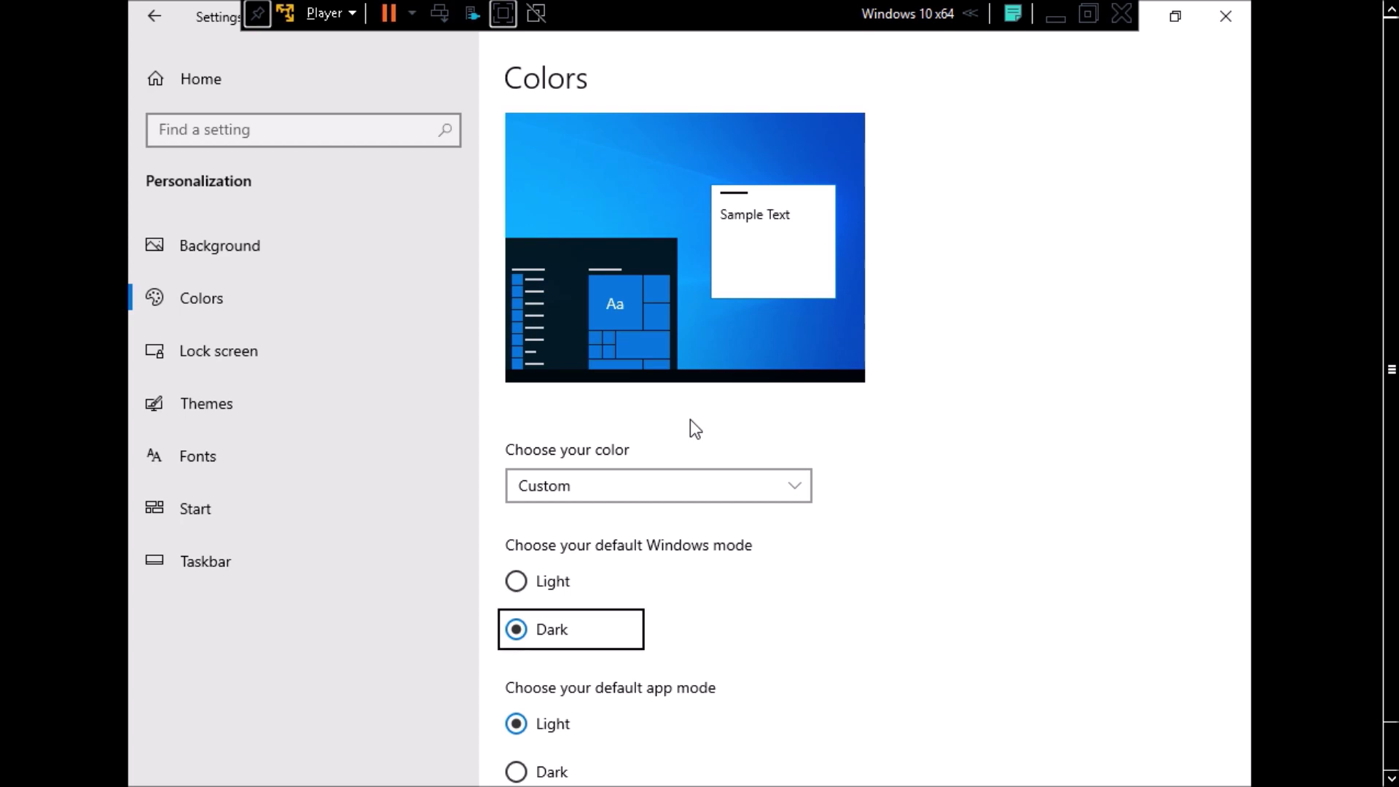
key("Tab")
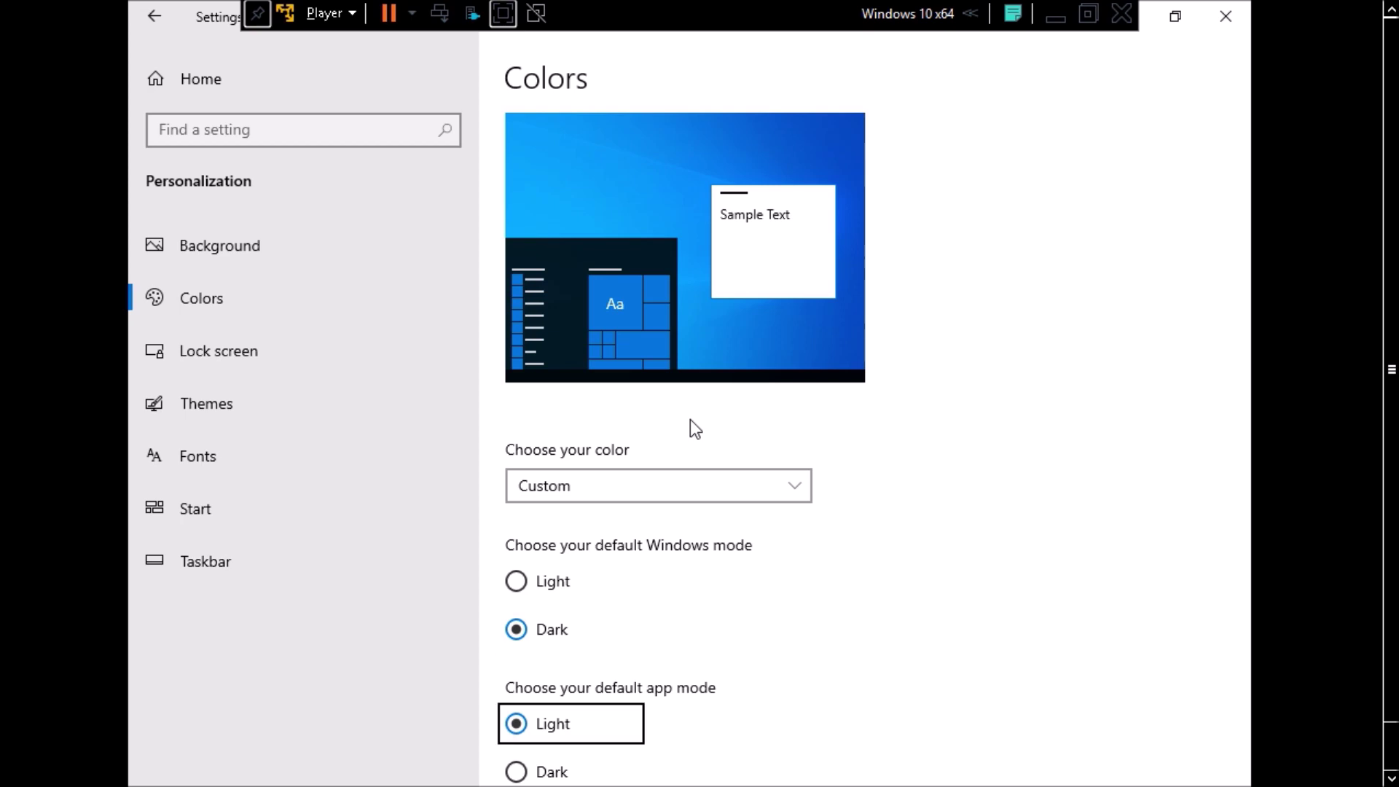
key("Down")
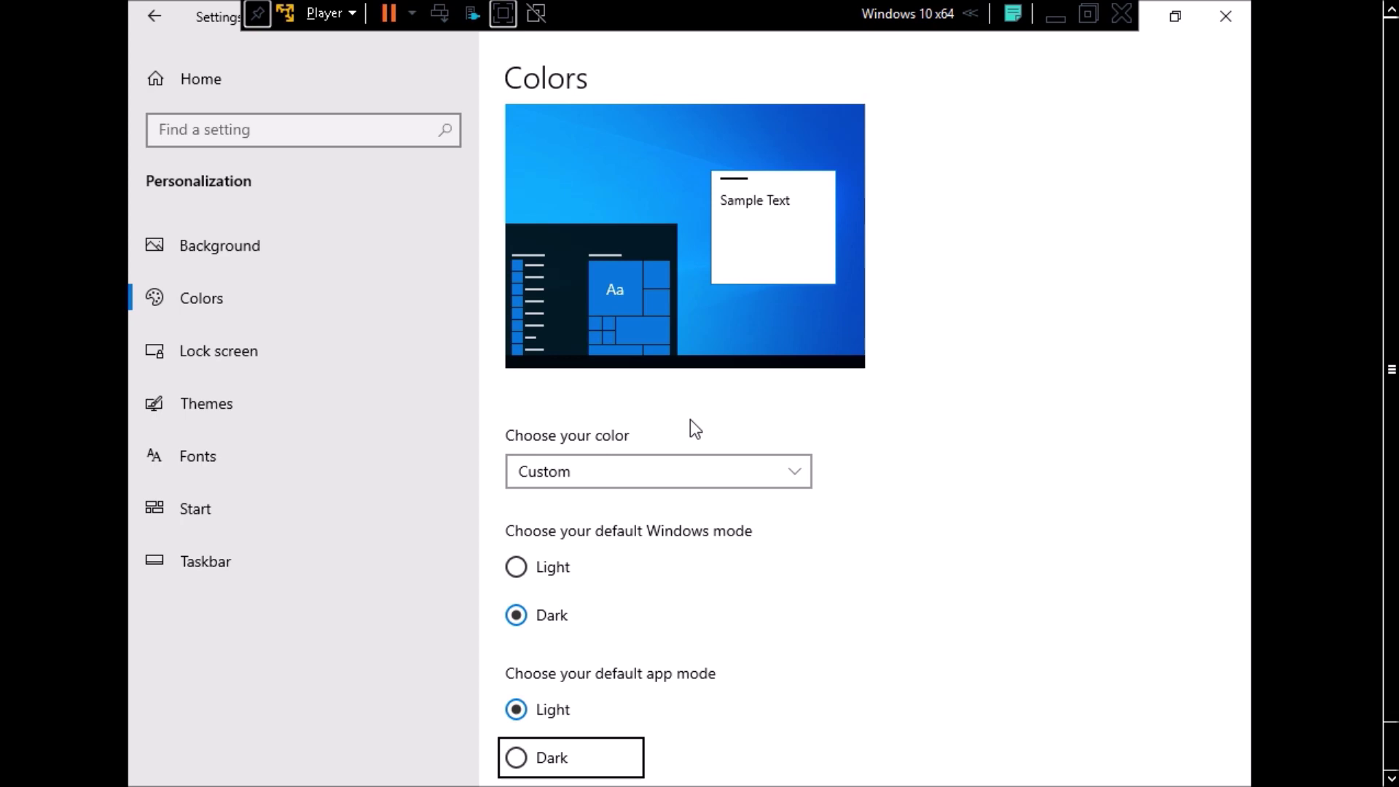
key("space")
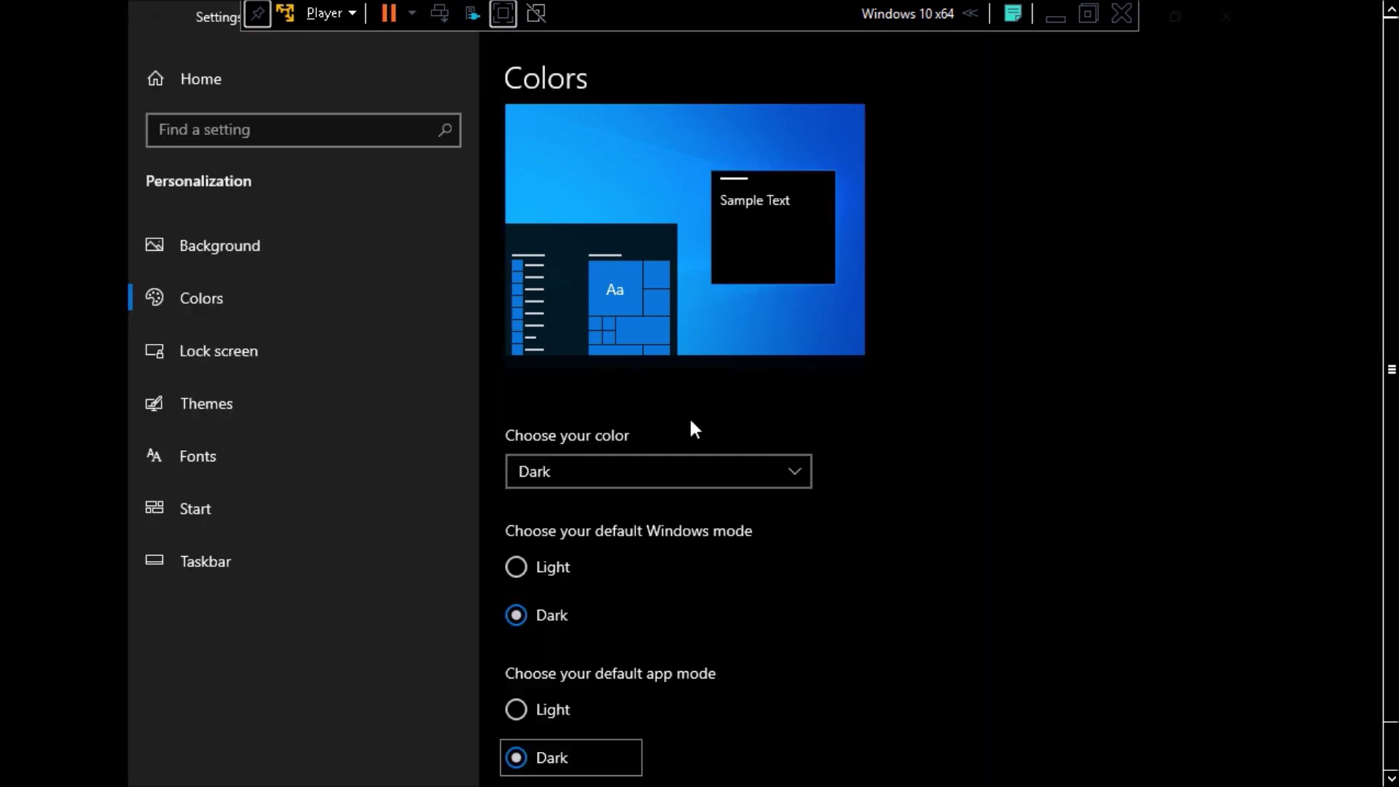
Turn Transparency effects off and back on.
key("Tab")
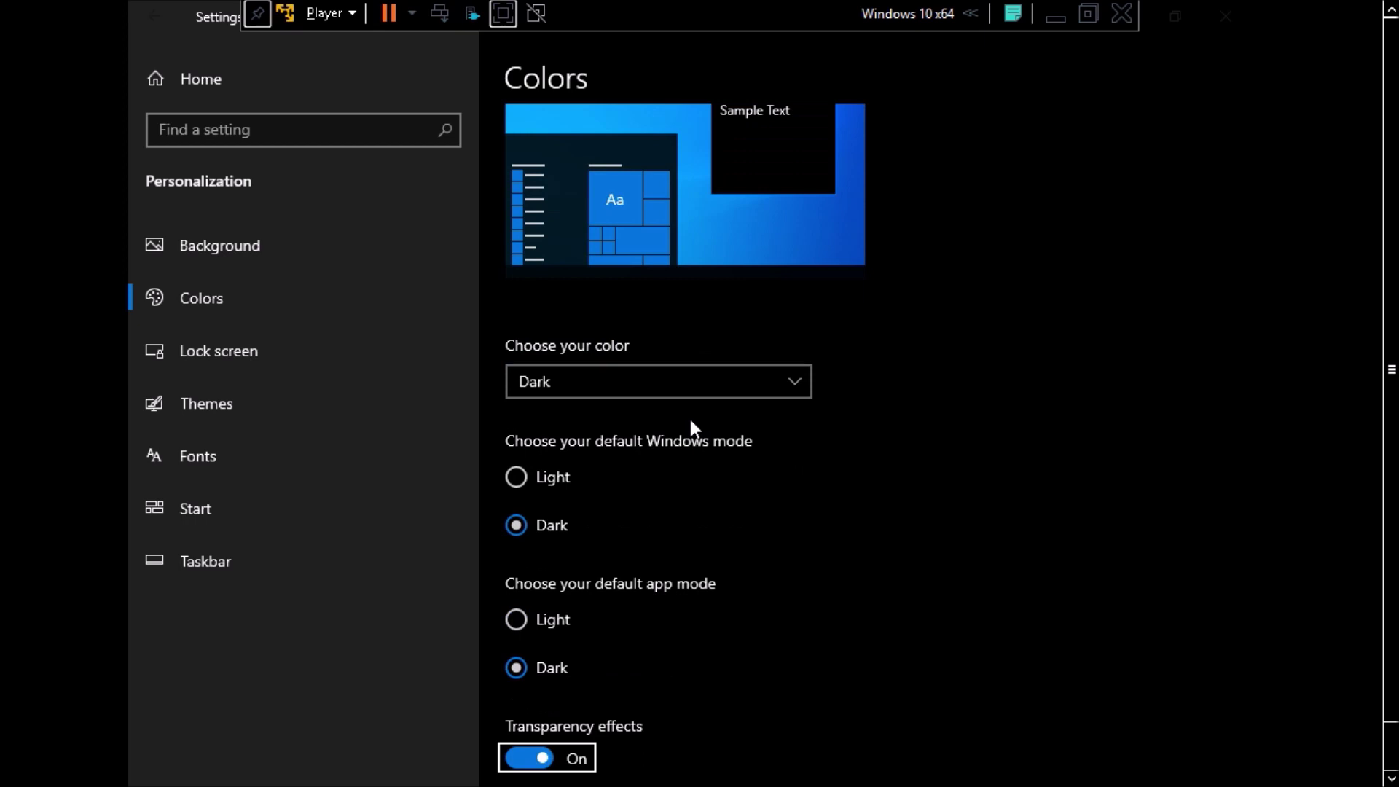
key("space")
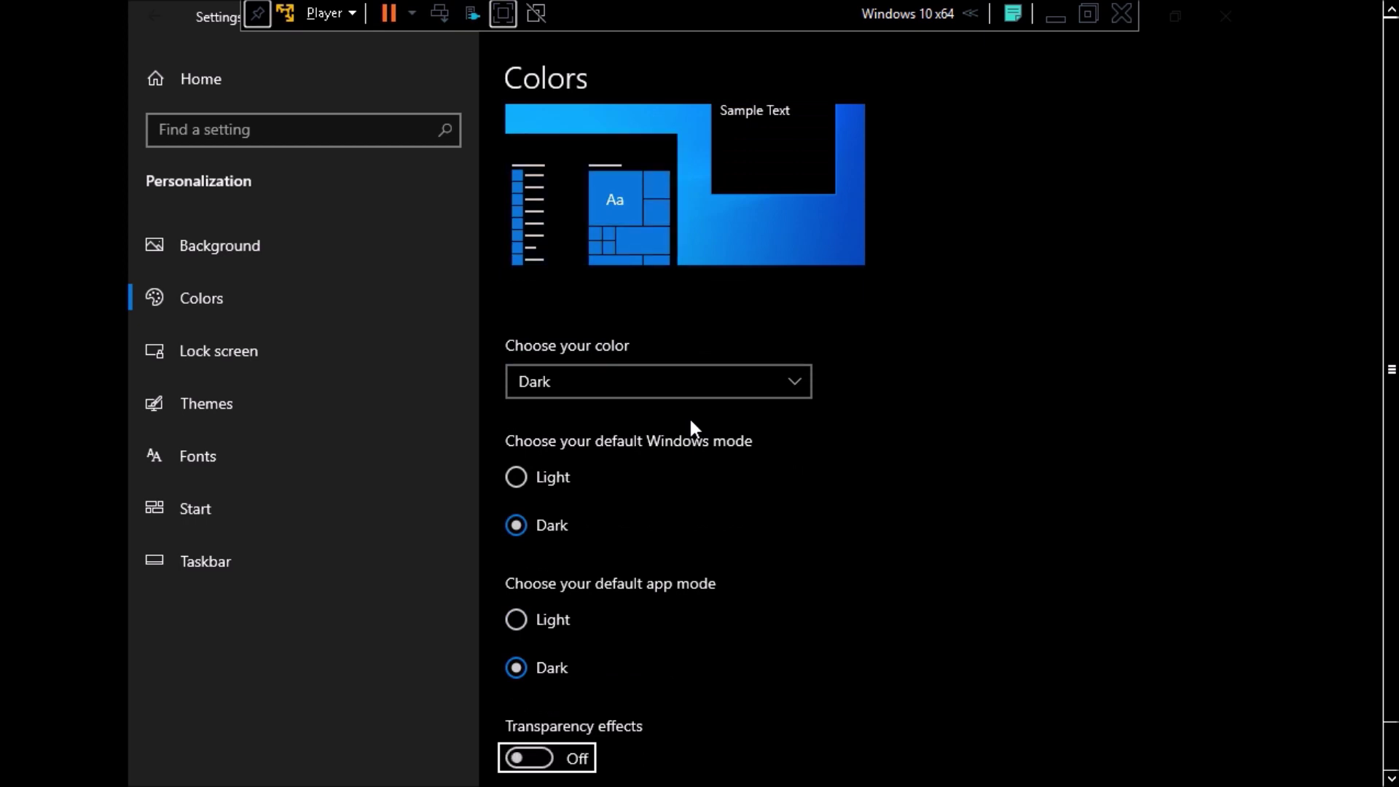
key("space")
Have the accent color picked automatically from the background and show it on Start, taskbar, and action center.
key("Tab")
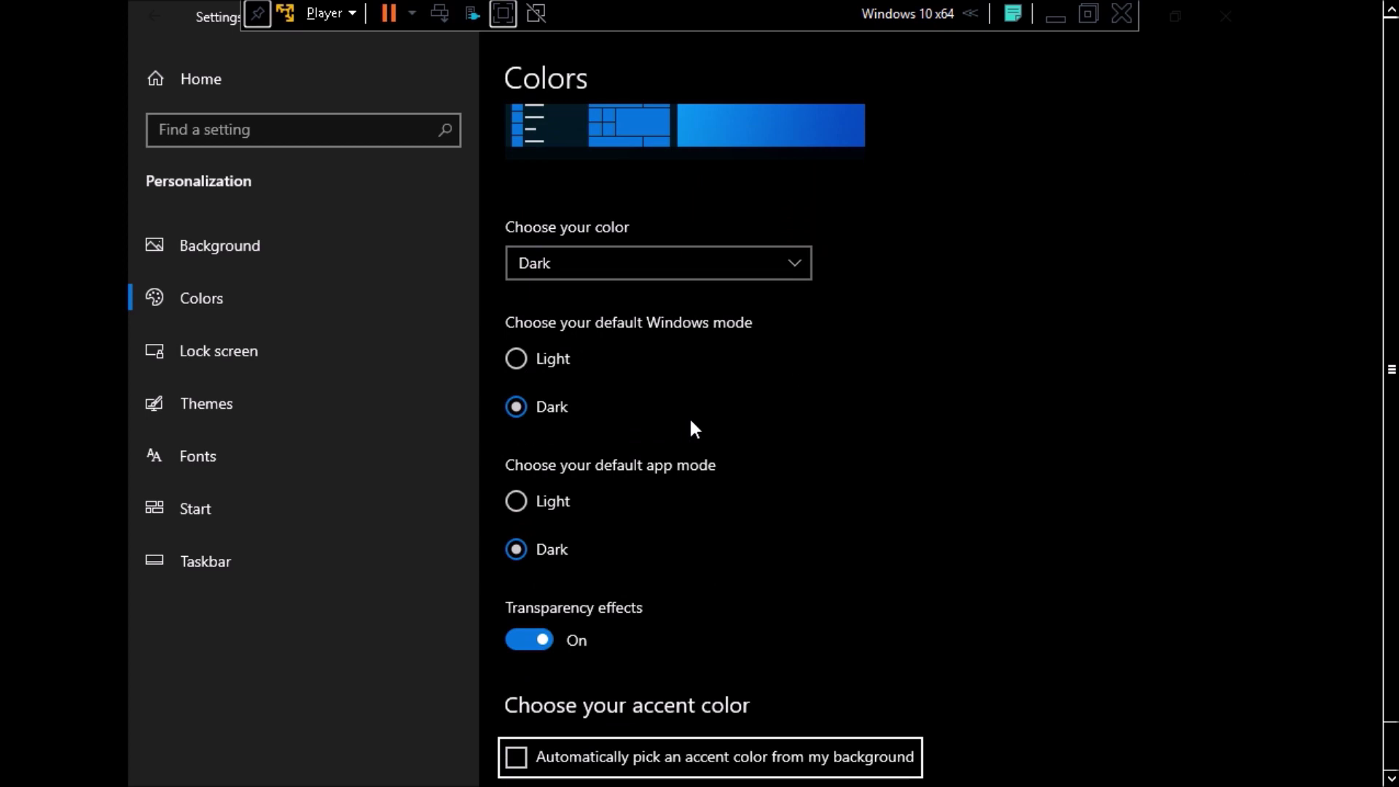
key("space")
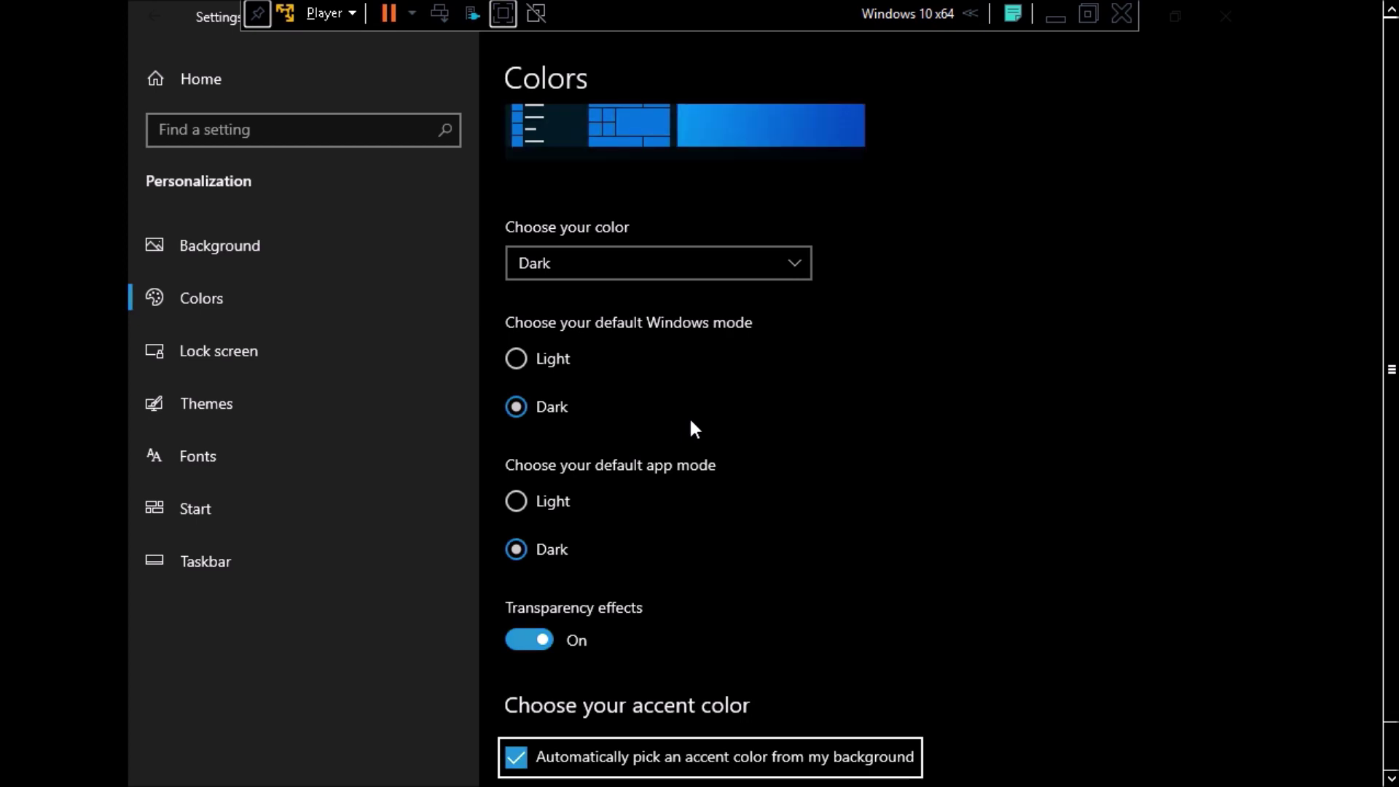
scroll(691, 421, "down", 2)
scroll(691, 421, "down", 2)
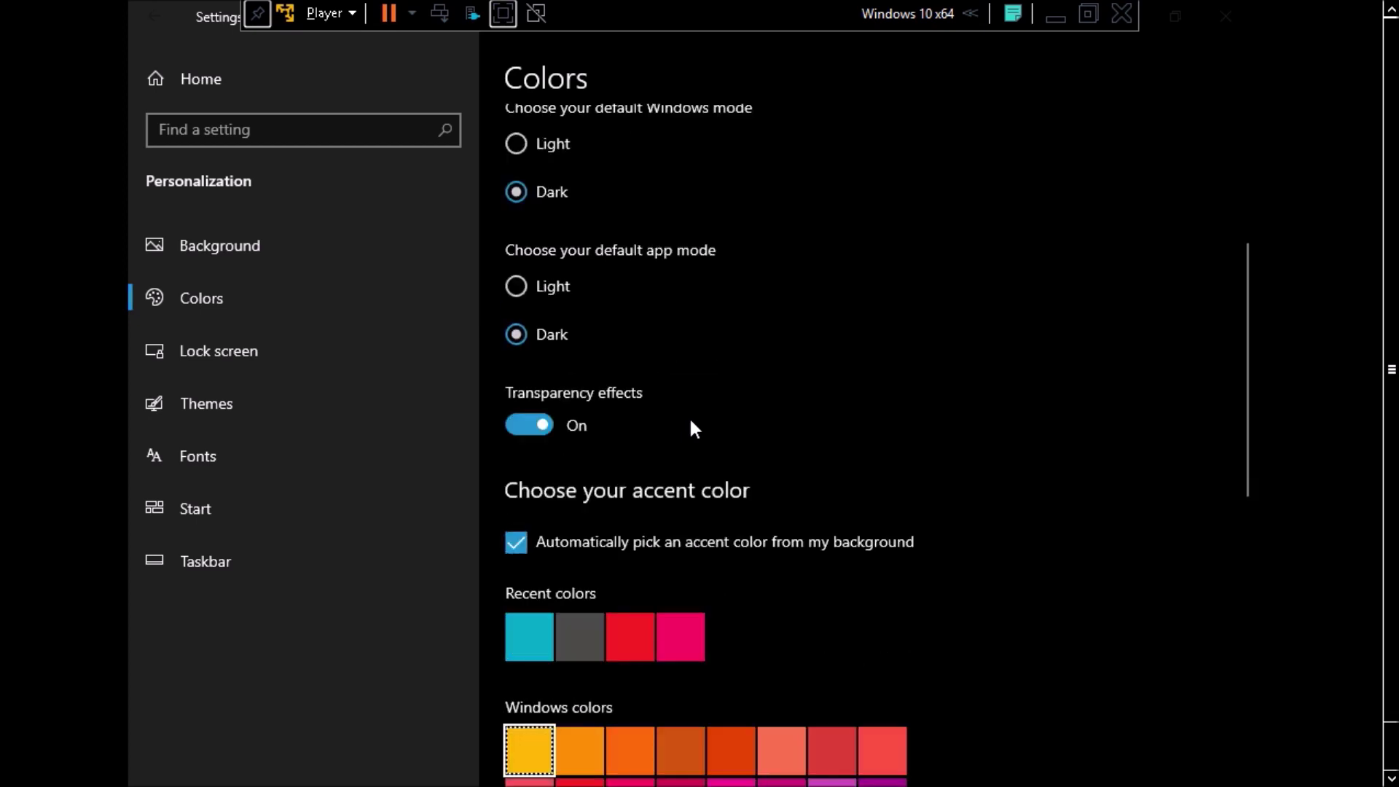
scroll(689, 419, "down", 6)
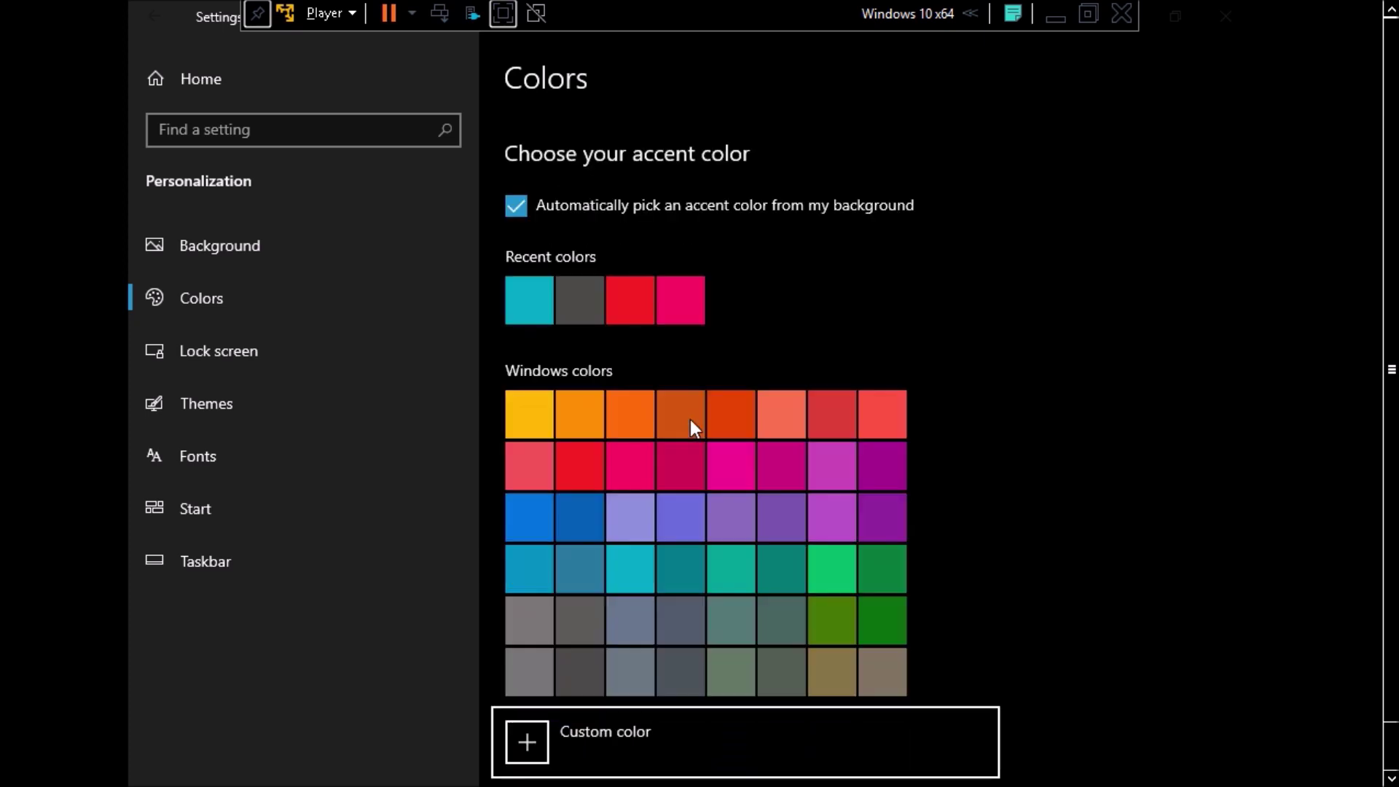
scroll(689, 418, "down", 2)
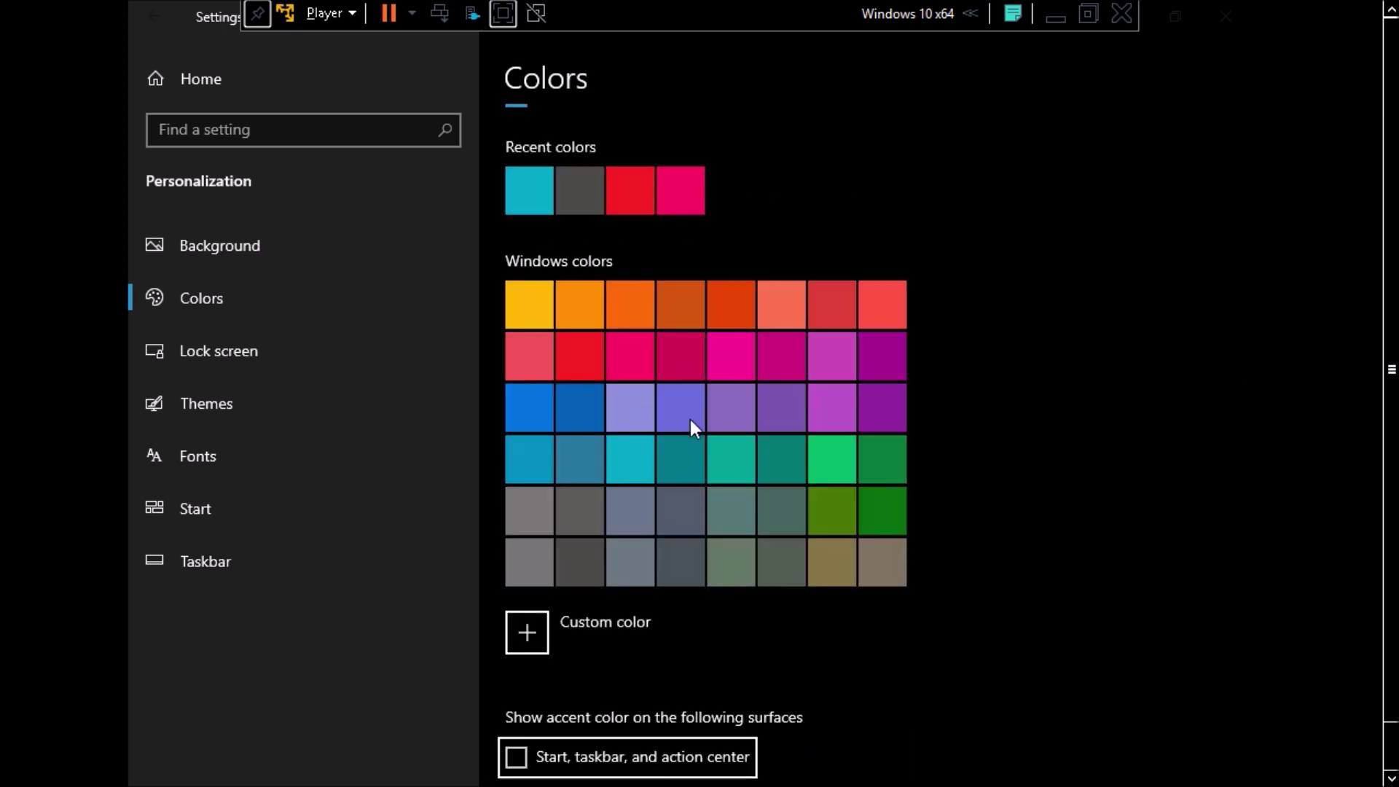
key("space")
key("Tab")
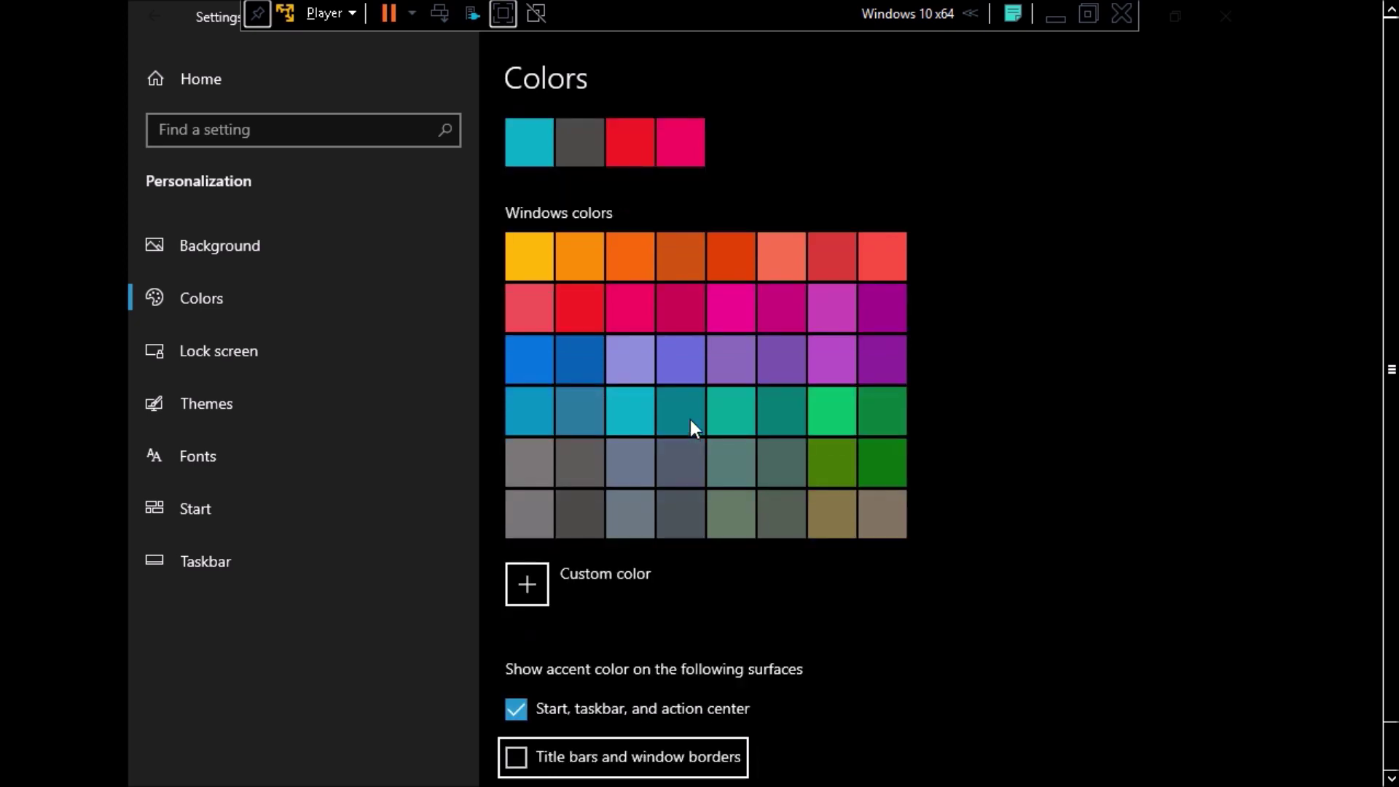
Look through the remaining Colors options and related links, and go through the other Personalization pages down to Taskbar.
key("Tab")
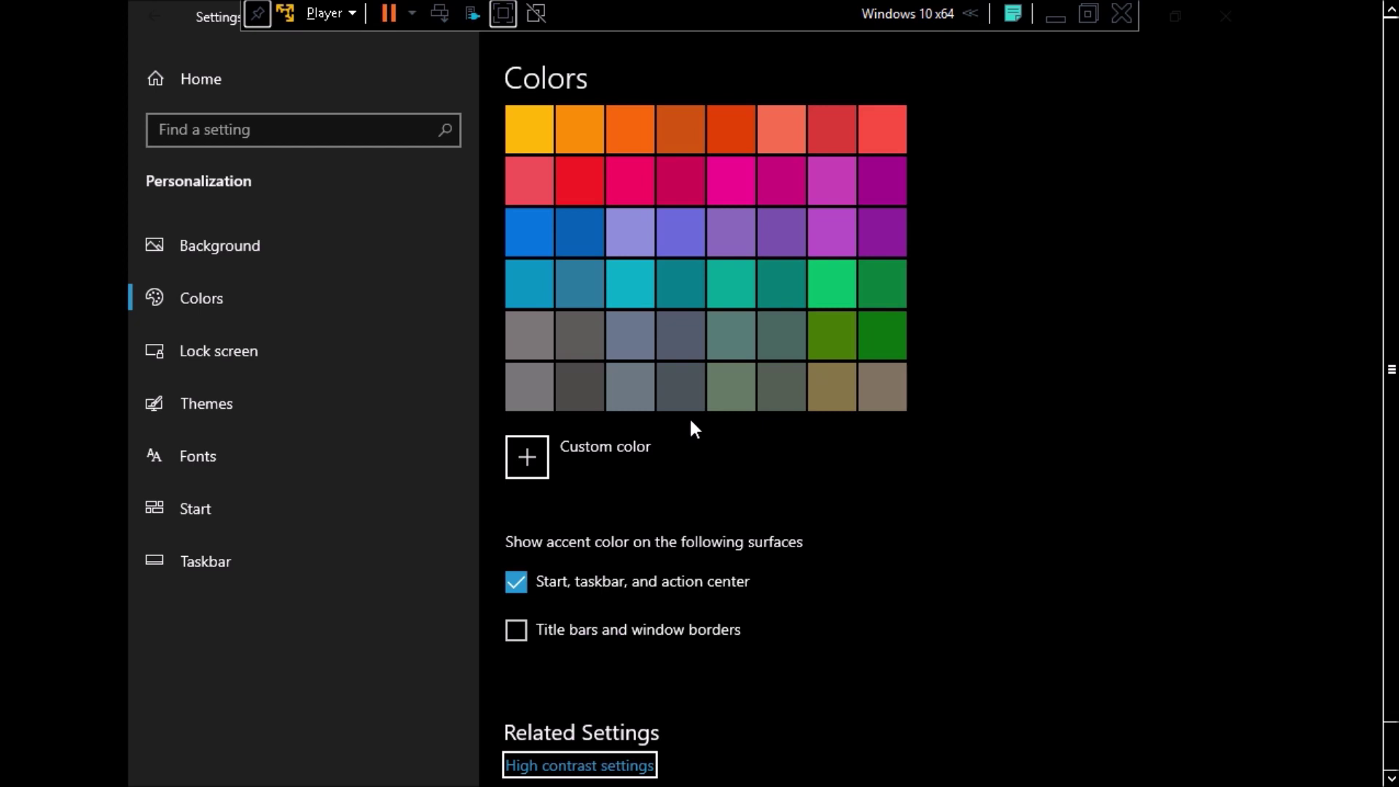
key("Tab")
key("Tab")
key("Tab")
key("Tab")
key("Tab")
key("Tab")
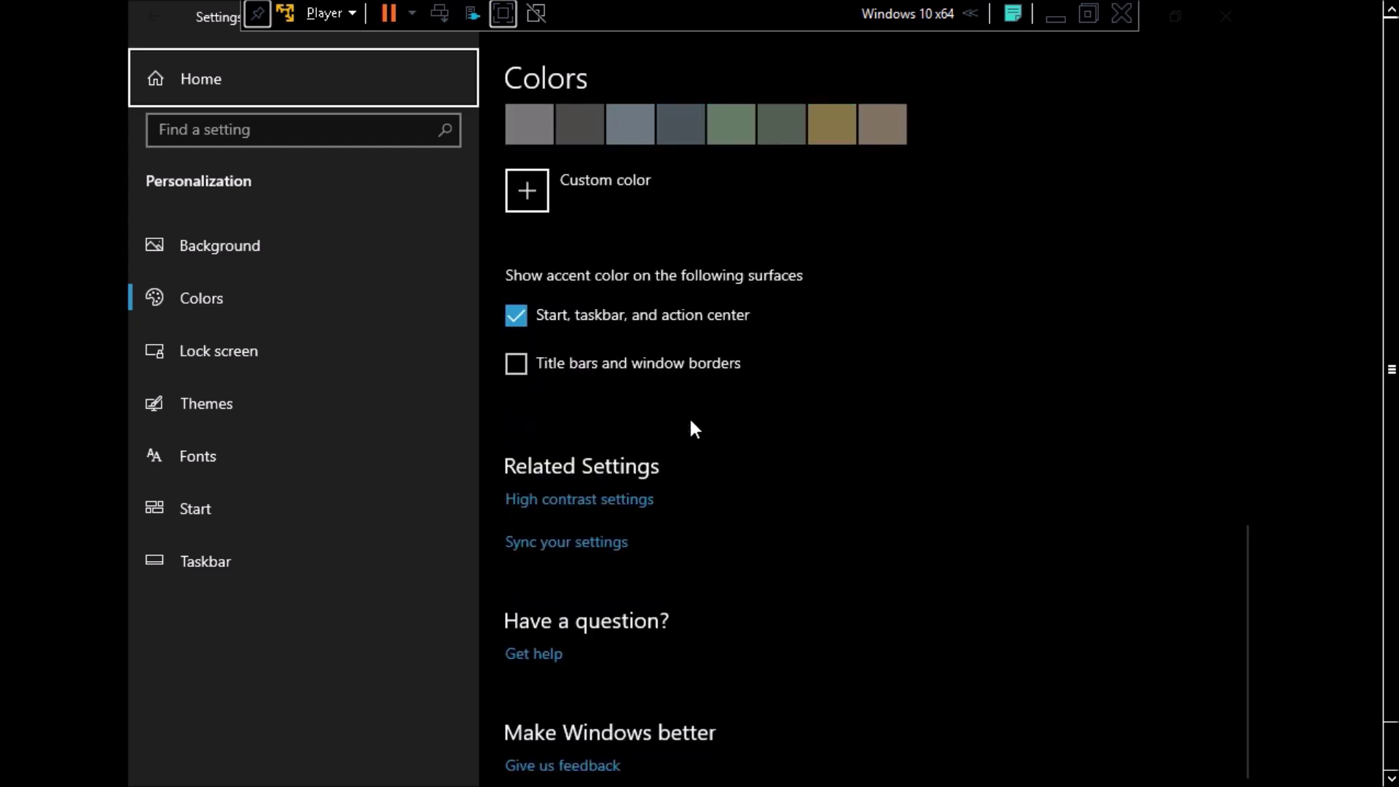
key("Down")
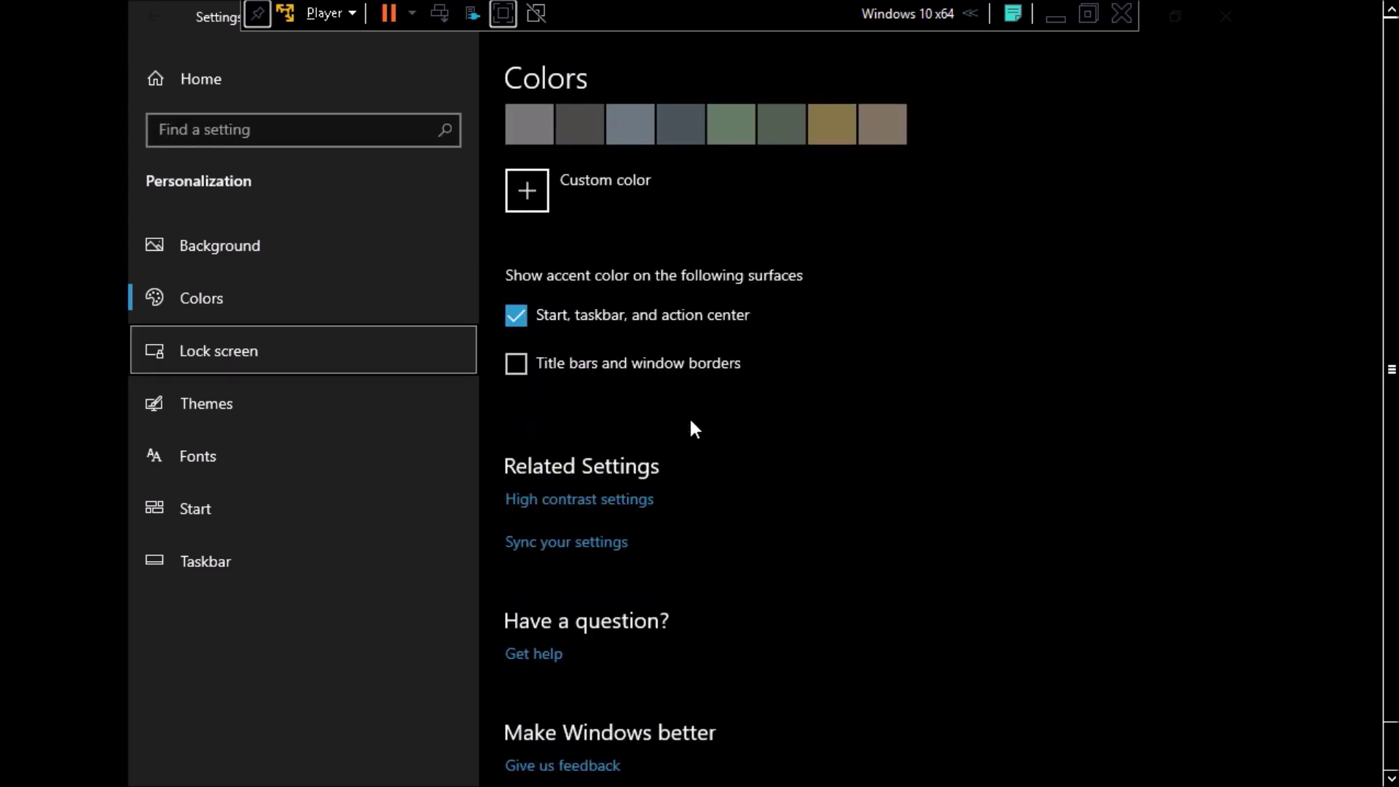
key("Down")
key("Down")
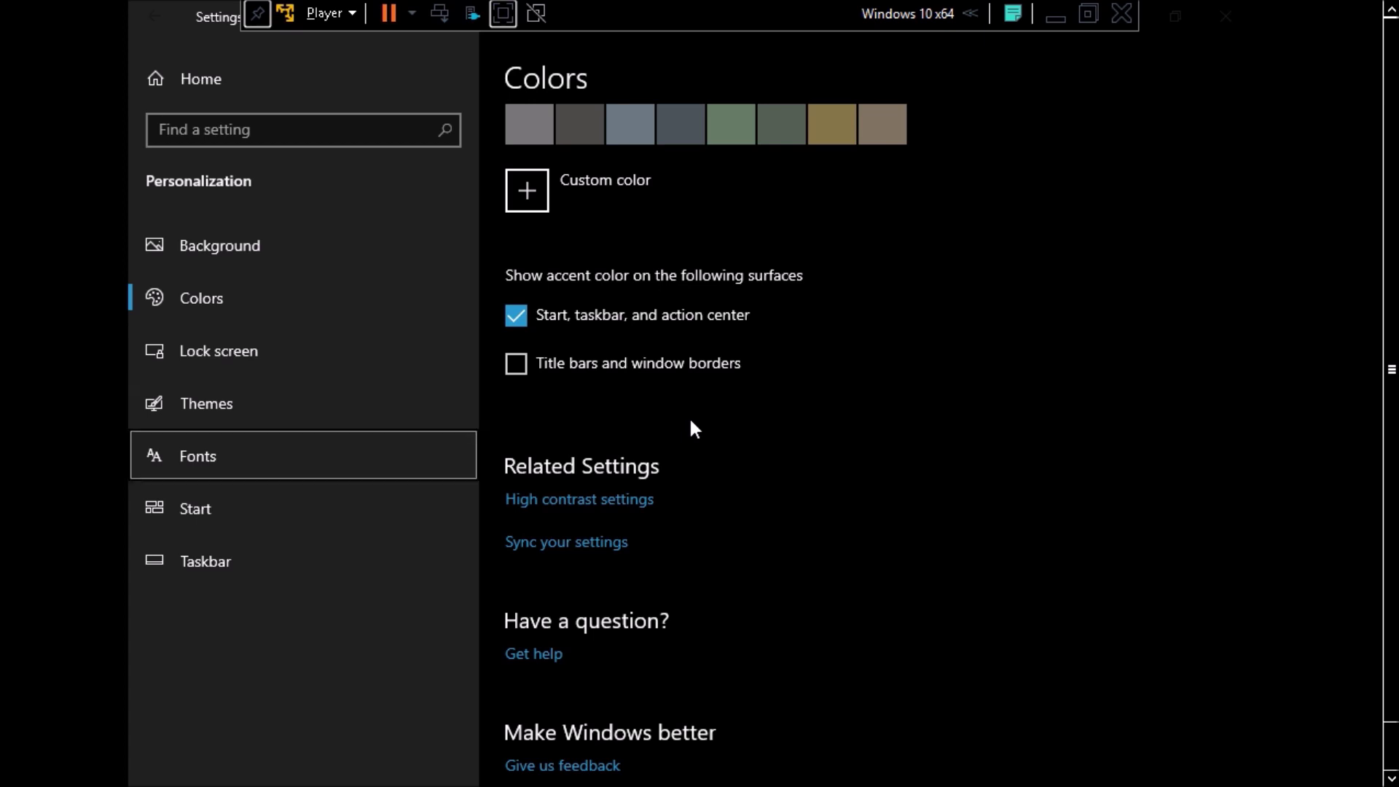
key("Down")
key("Down")
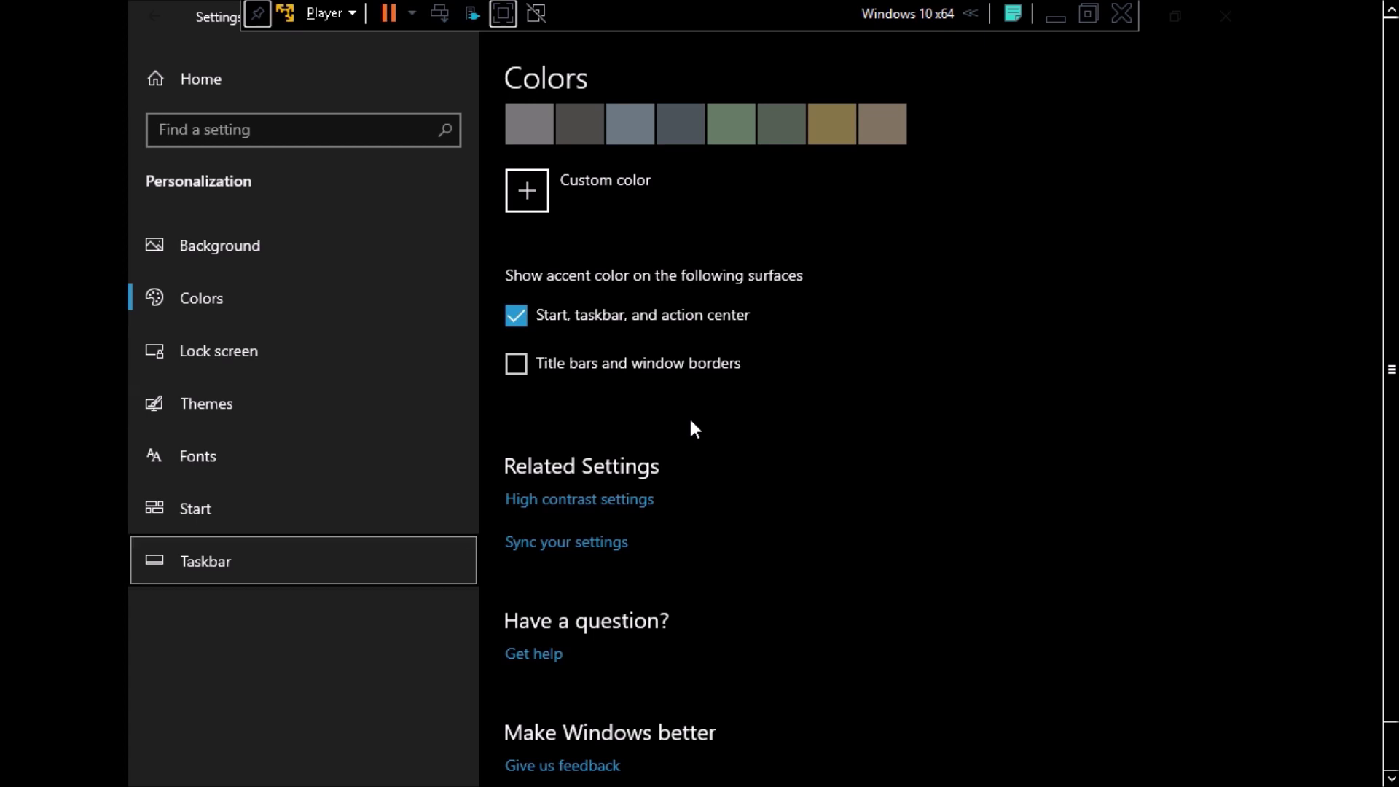
key("Return")
Show the desktop and open This PC by searching the Start menu for "this".
key("super+d")
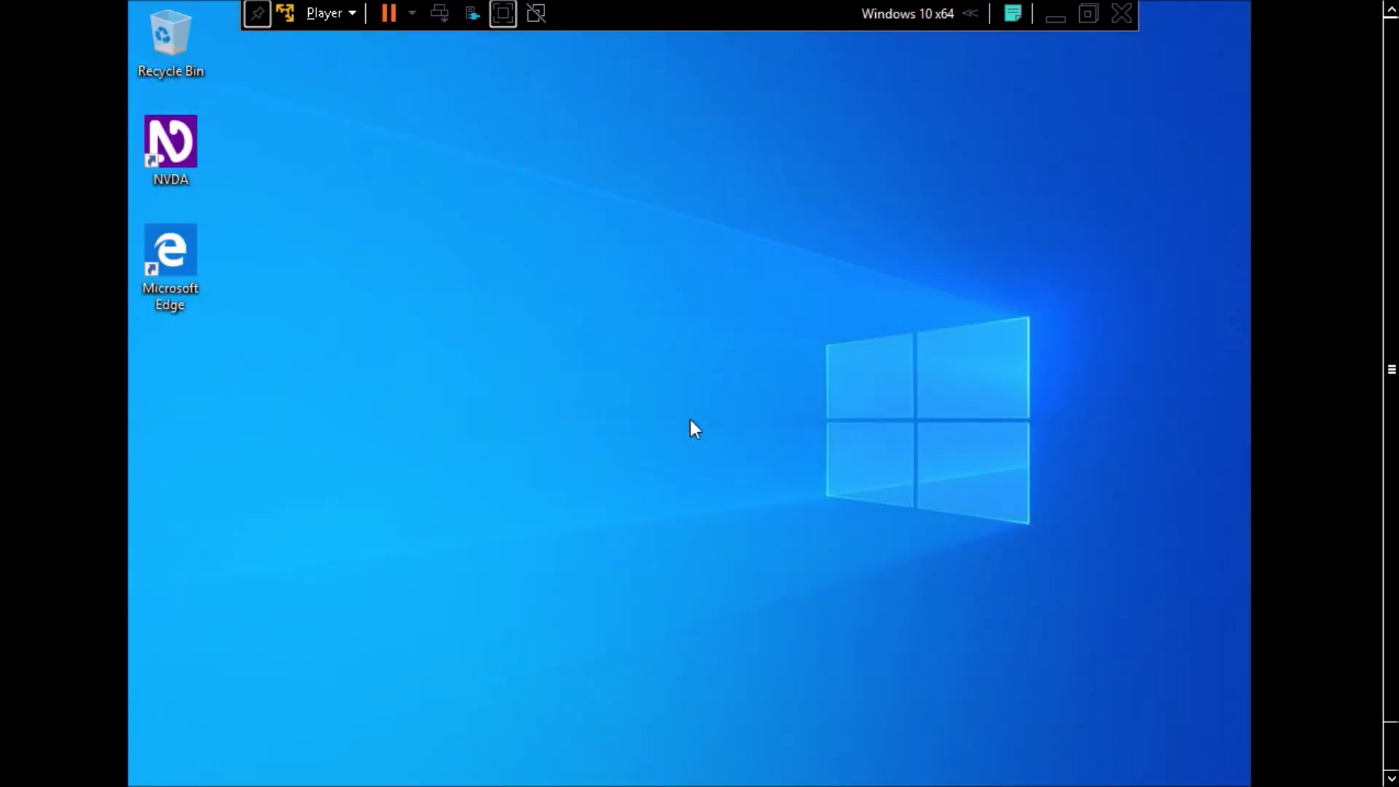
key("super")
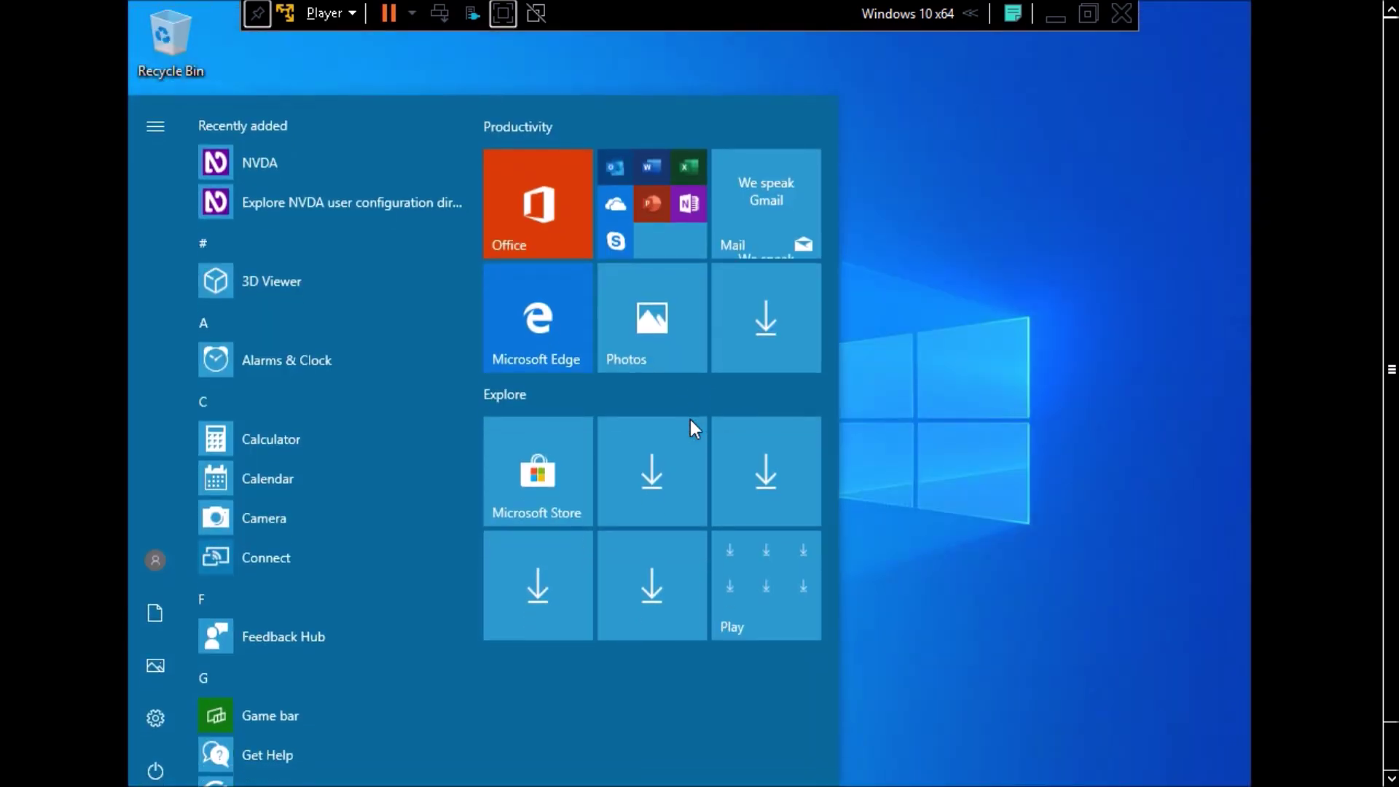
type("this")
key("Return")
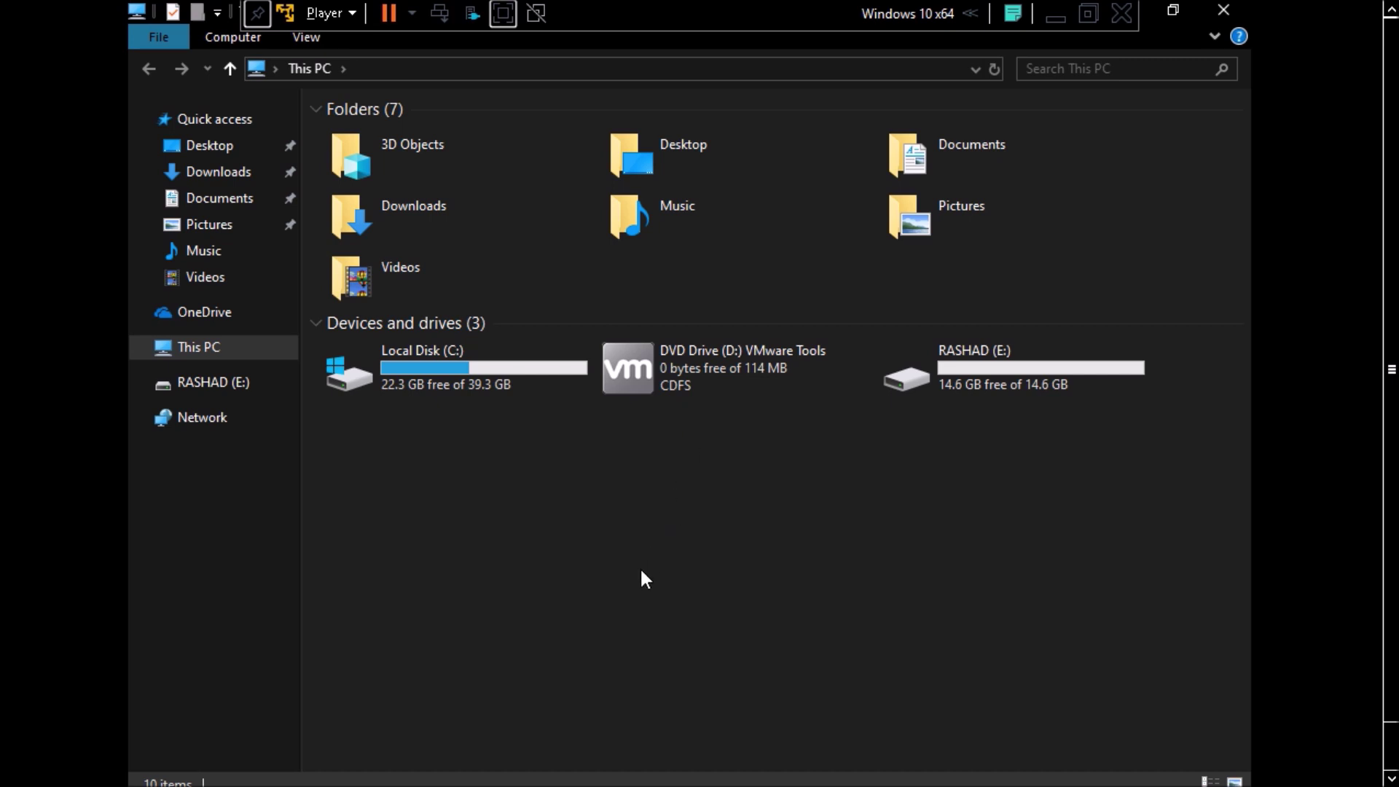
Try different icon sizes and layouts for the folders and drives in This PC.
scroll(641, 573, "up", 4, "ctrl")
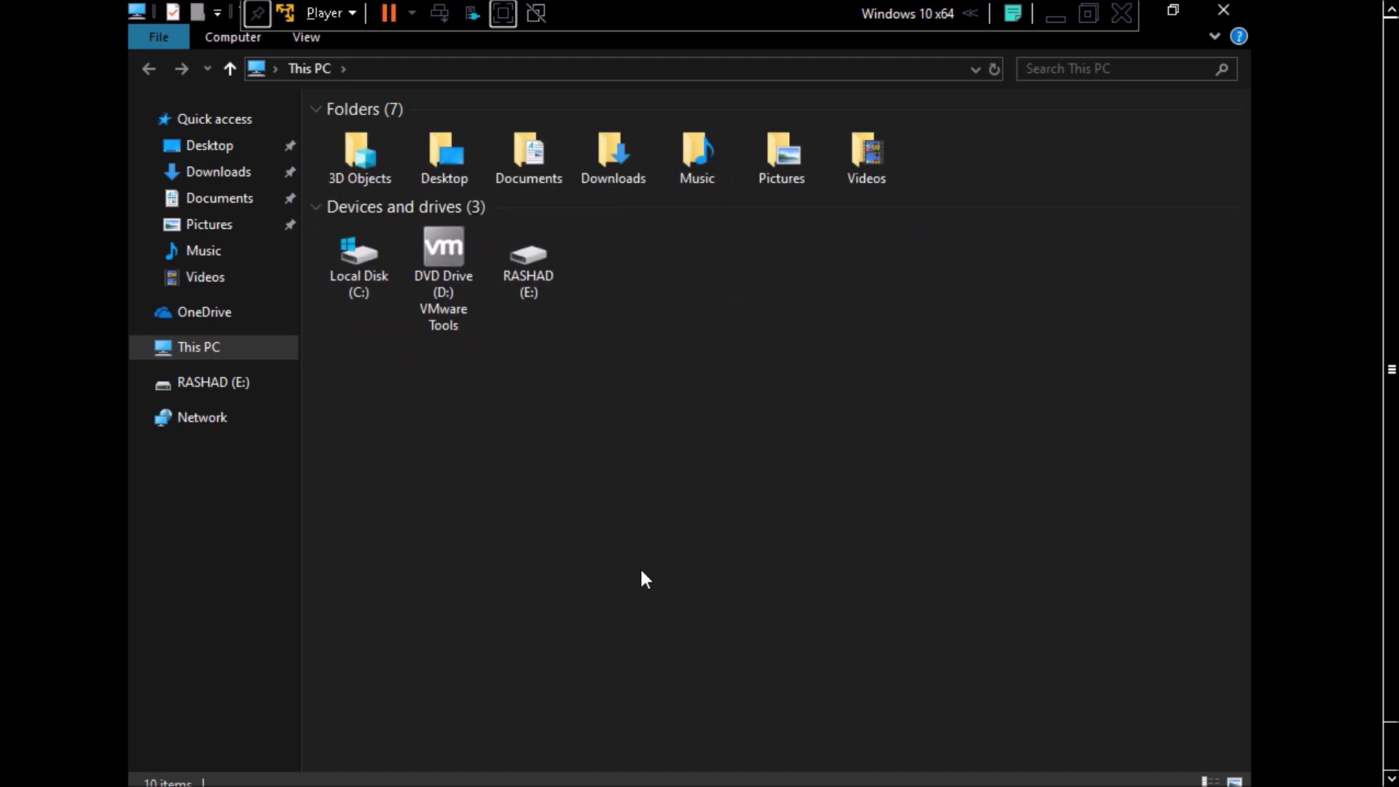
scroll(640, 567, "down", 5, "ctrl")
scroll(641, 570, "up", 3, "ctrl")
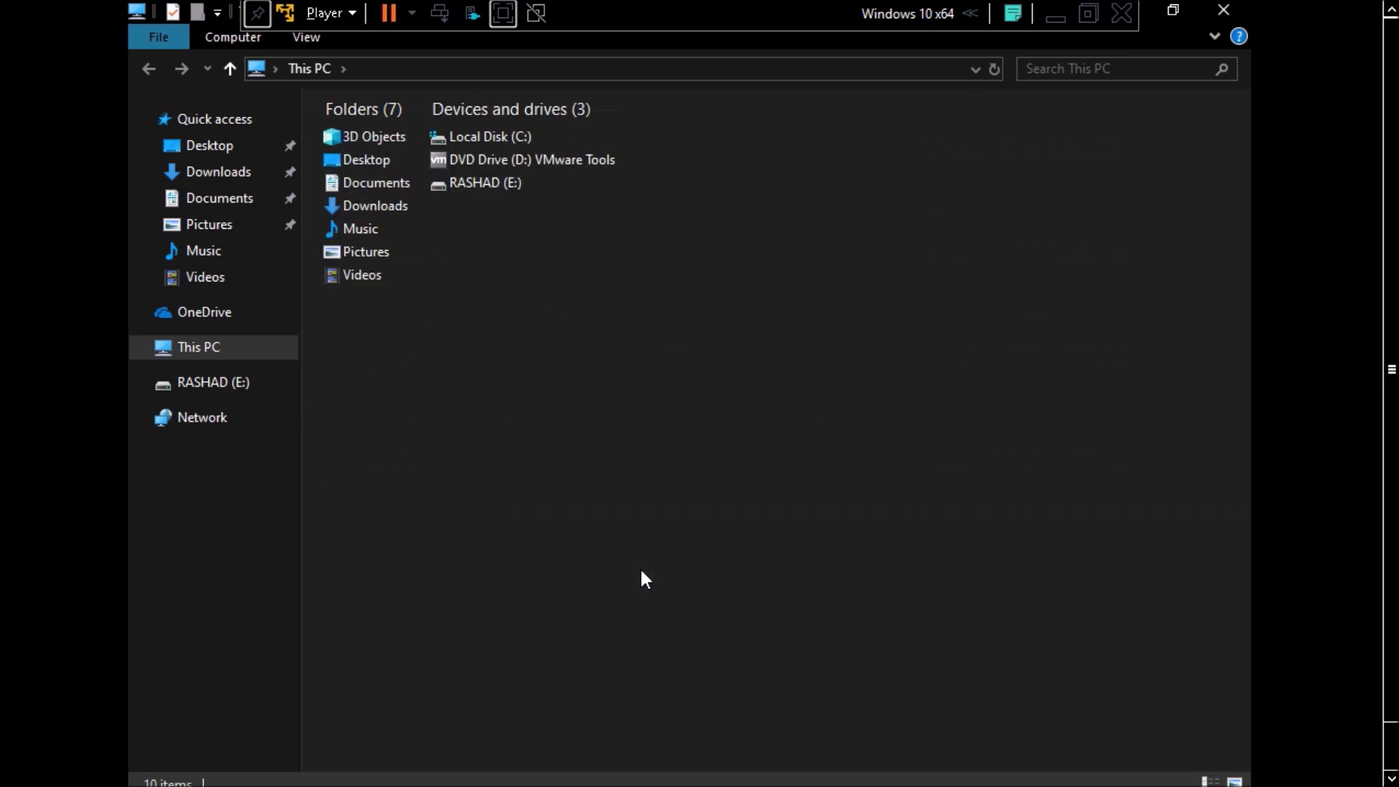
scroll(640, 570, "down", 3, "ctrl")
left_click(641, 570)
scroll(640, 570, "up", 2, "ctrl")
Open Local Disk (C:), look through its folders down to Windows, and close the File Explorer window.
key("Return")
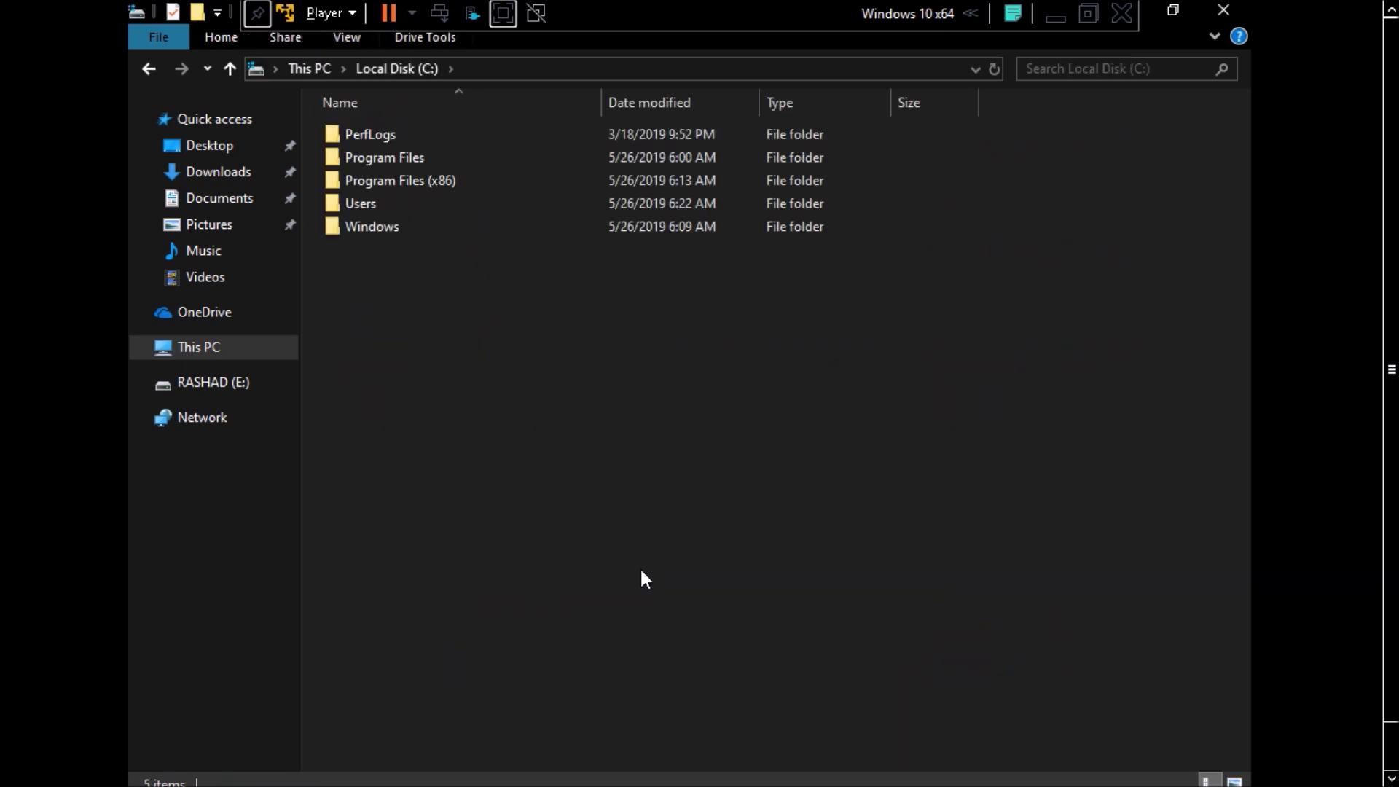
key("Down")
key("Down")
key("Down")
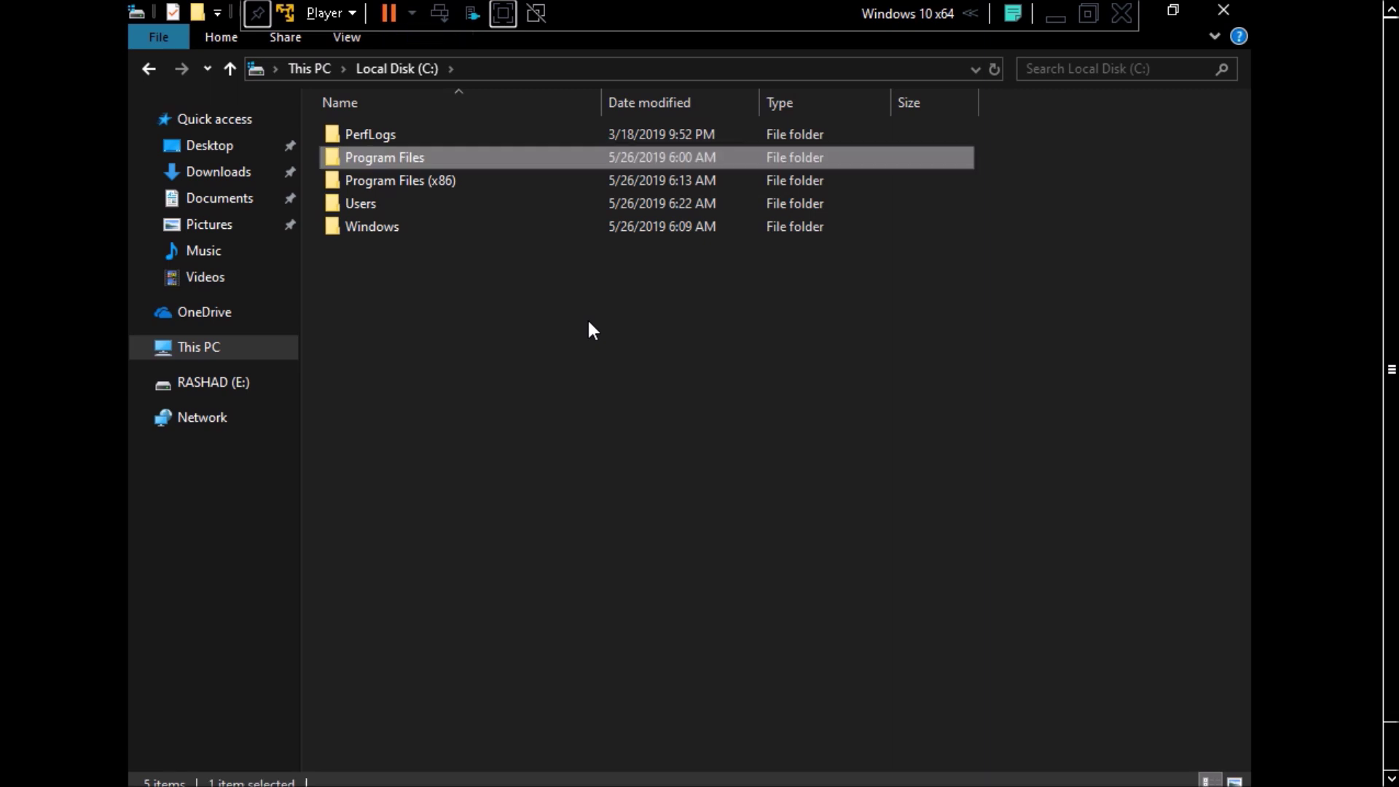
key("Down")
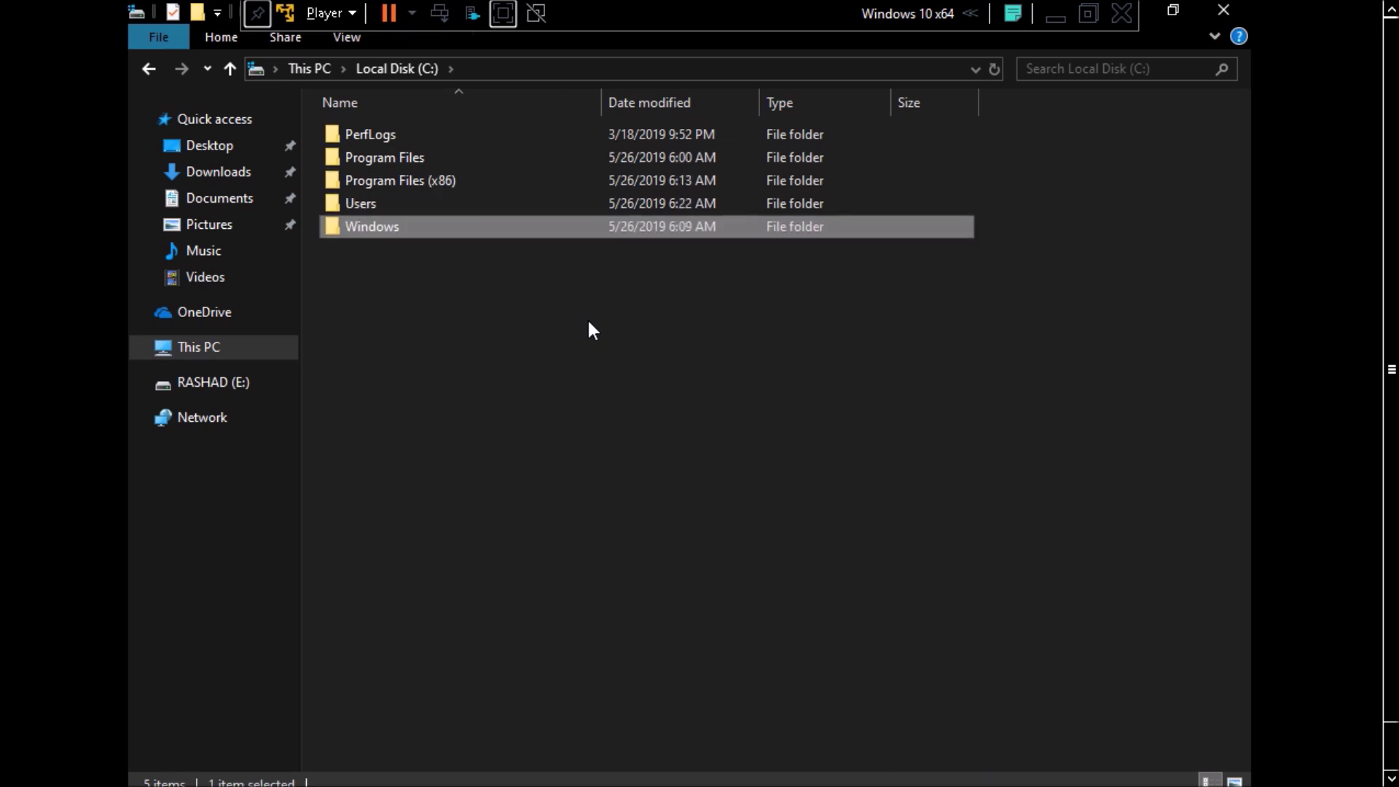
key("BackSpace")
key("alt+F4")
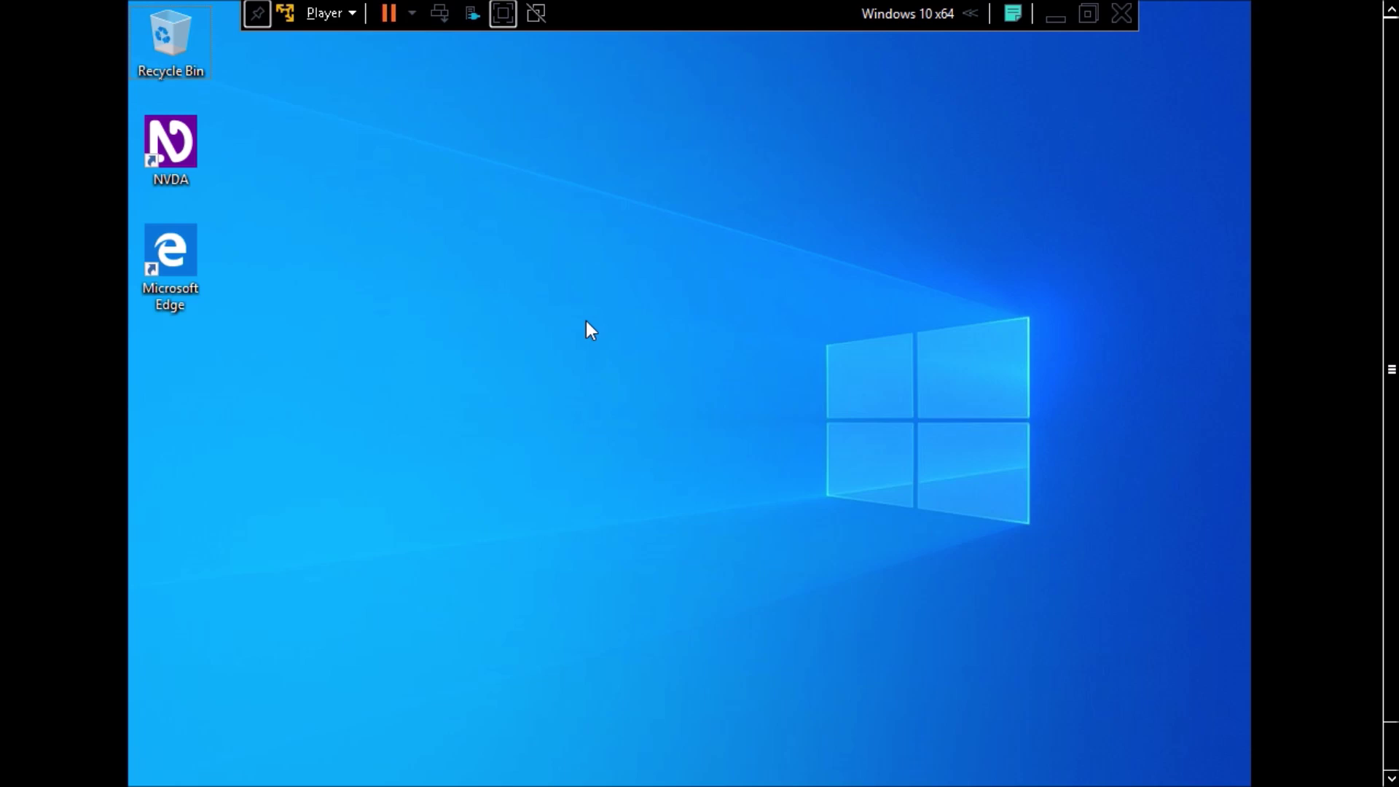
Search the Start menu for "microsoft ed" and launch Microsoft Edge.
key("Down")
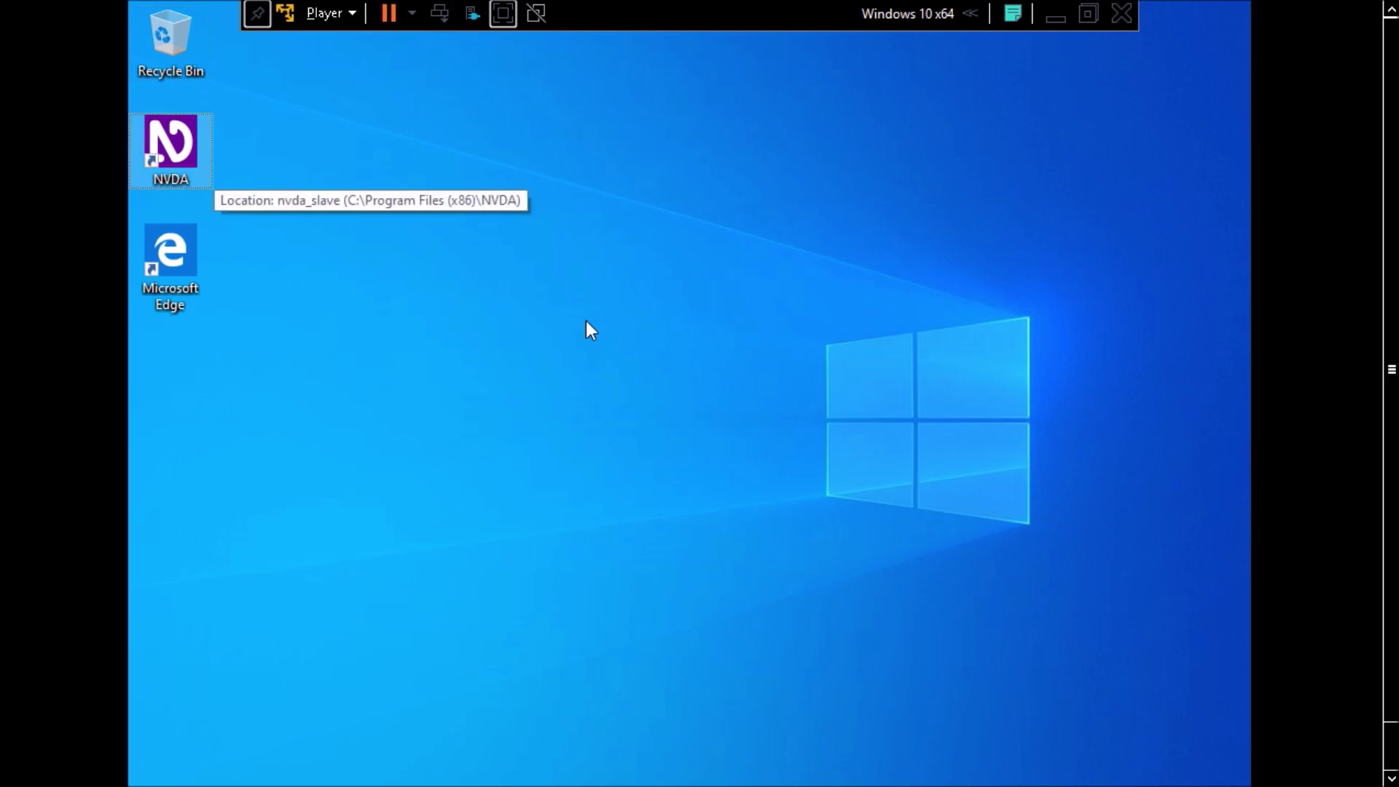
key("super")
type("microsof")
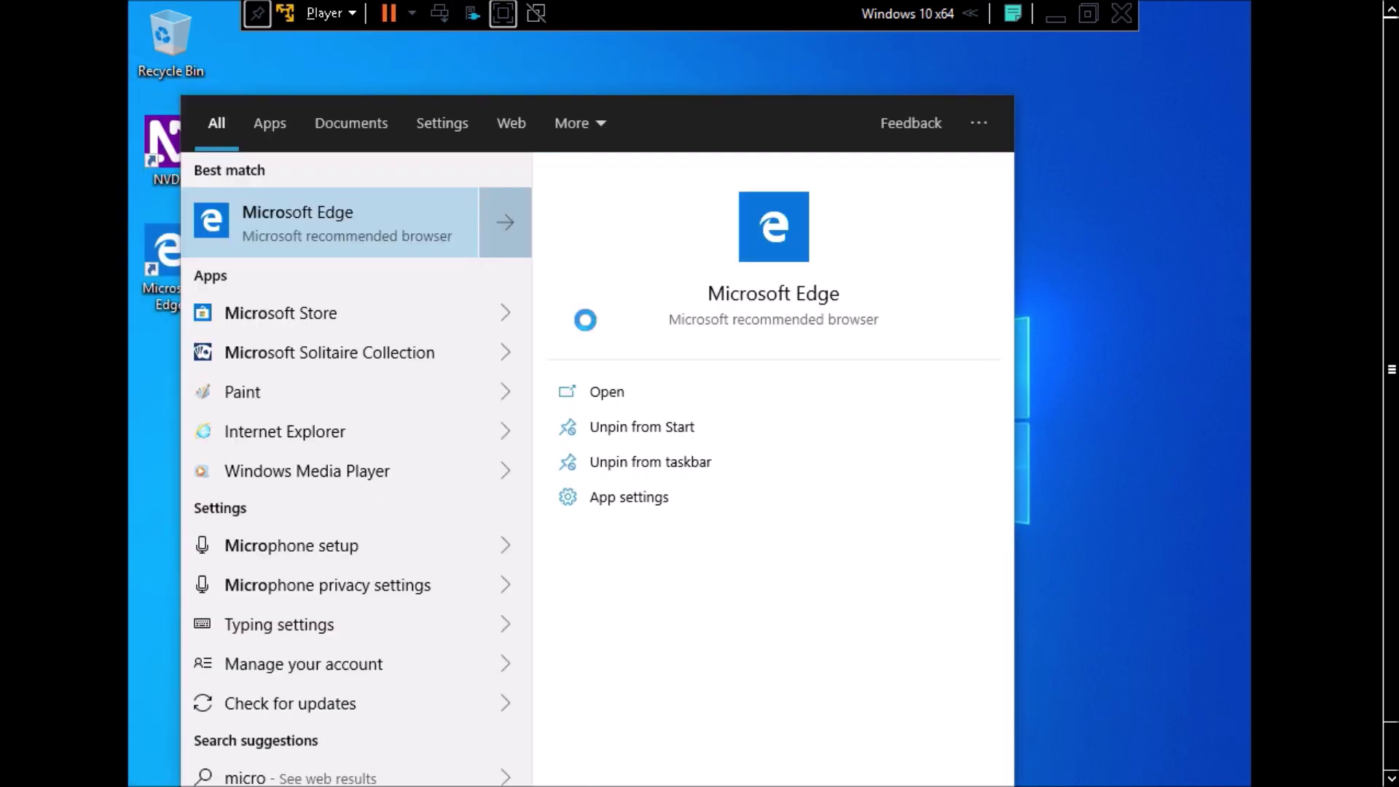
type("t ed")
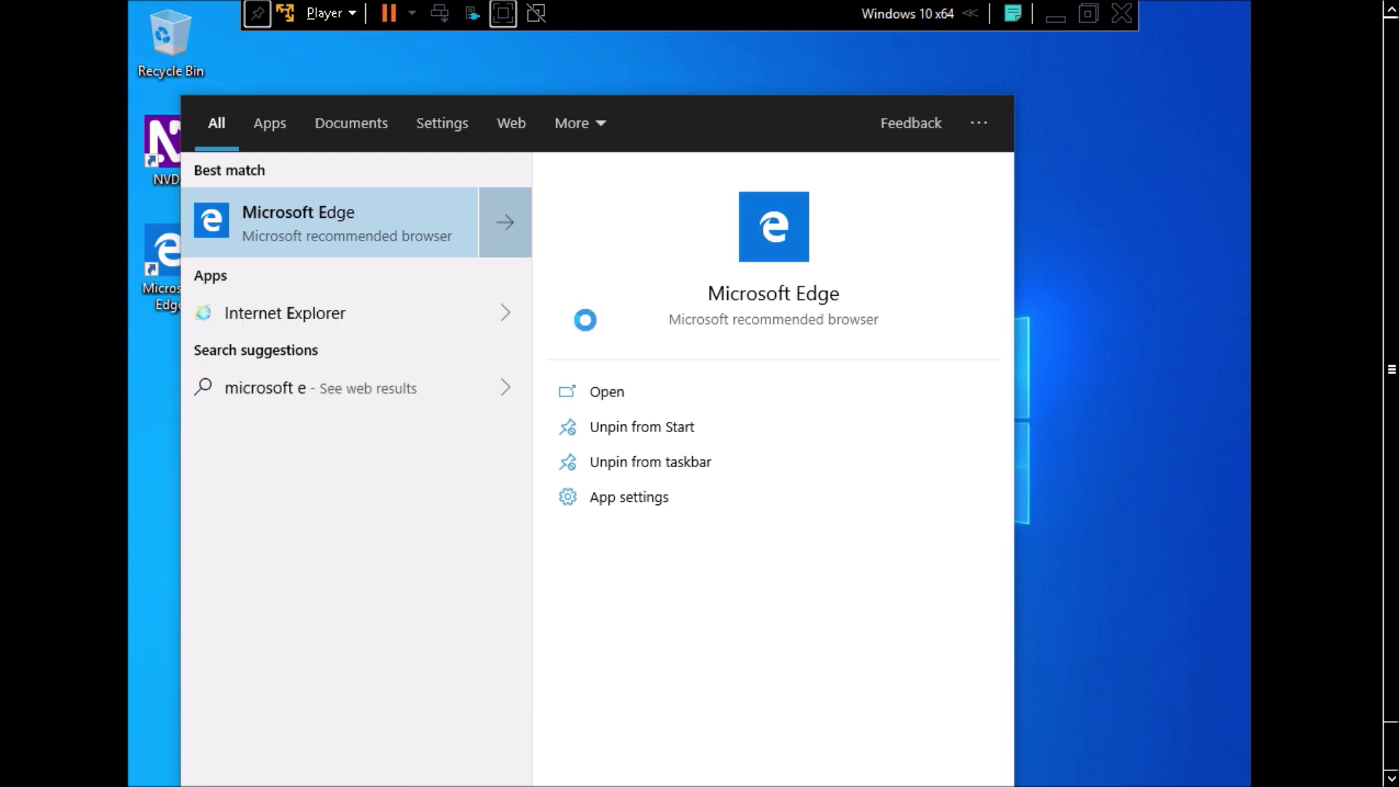
key("Return")
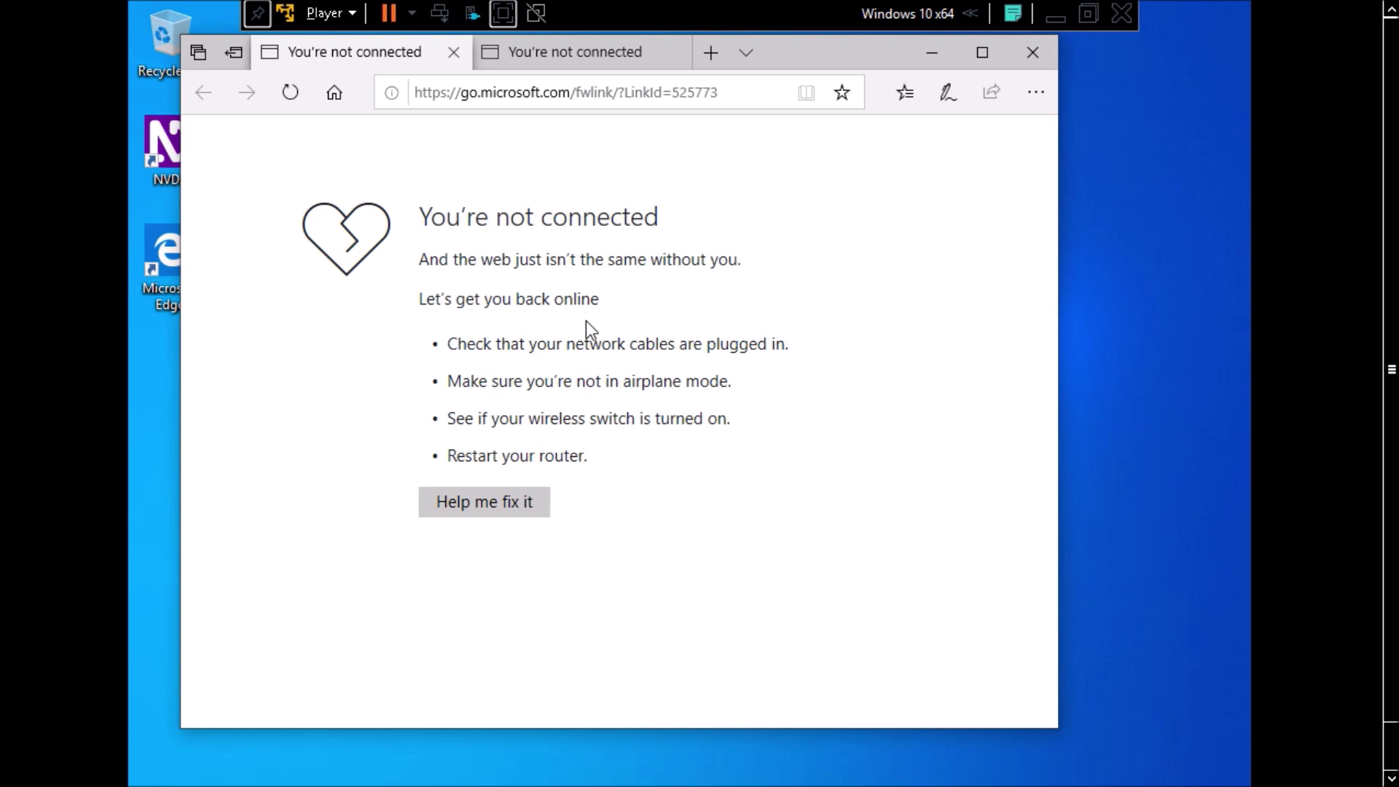
Maximize the Microsoft Edge window, look through its address bar and toolbar, and close the browser.
key("super+Up")
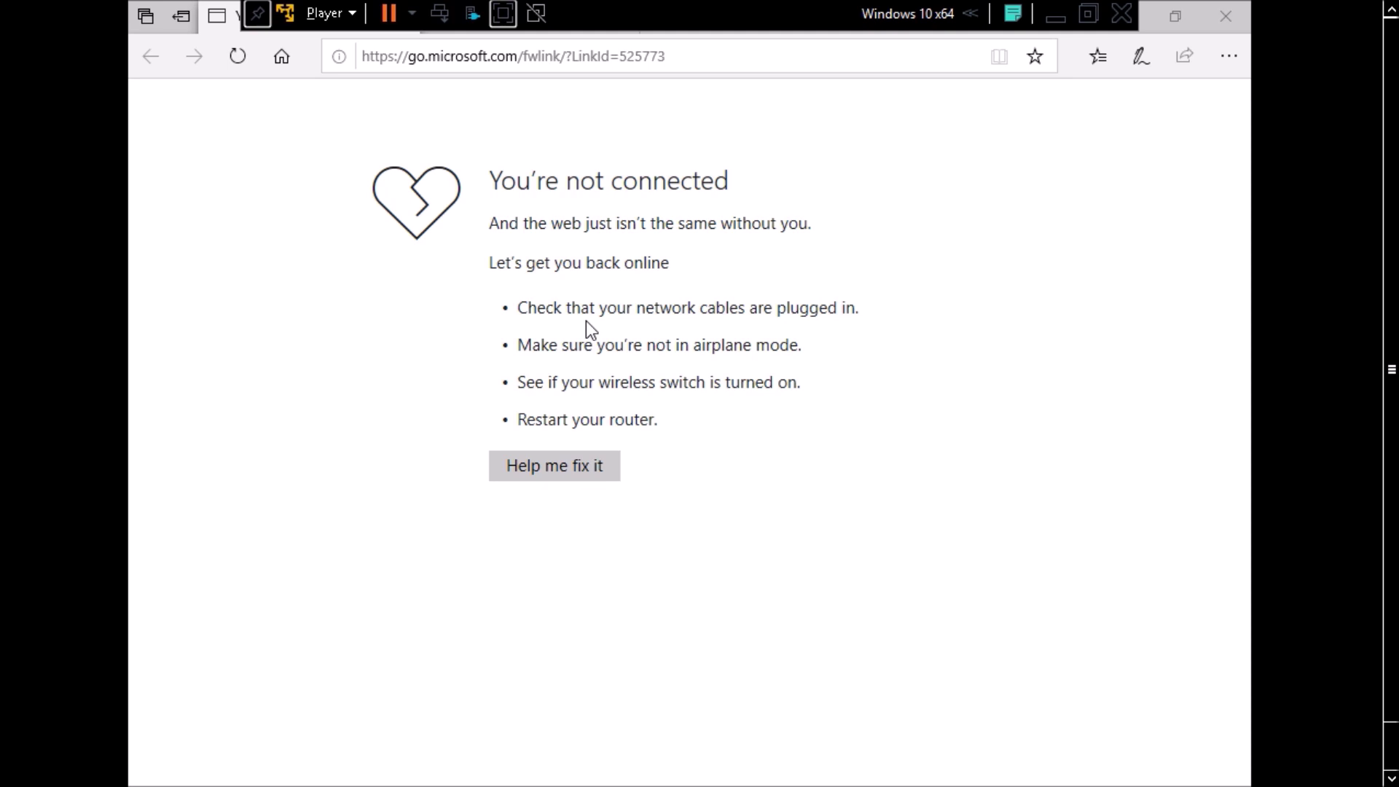
key("ctrl+l")
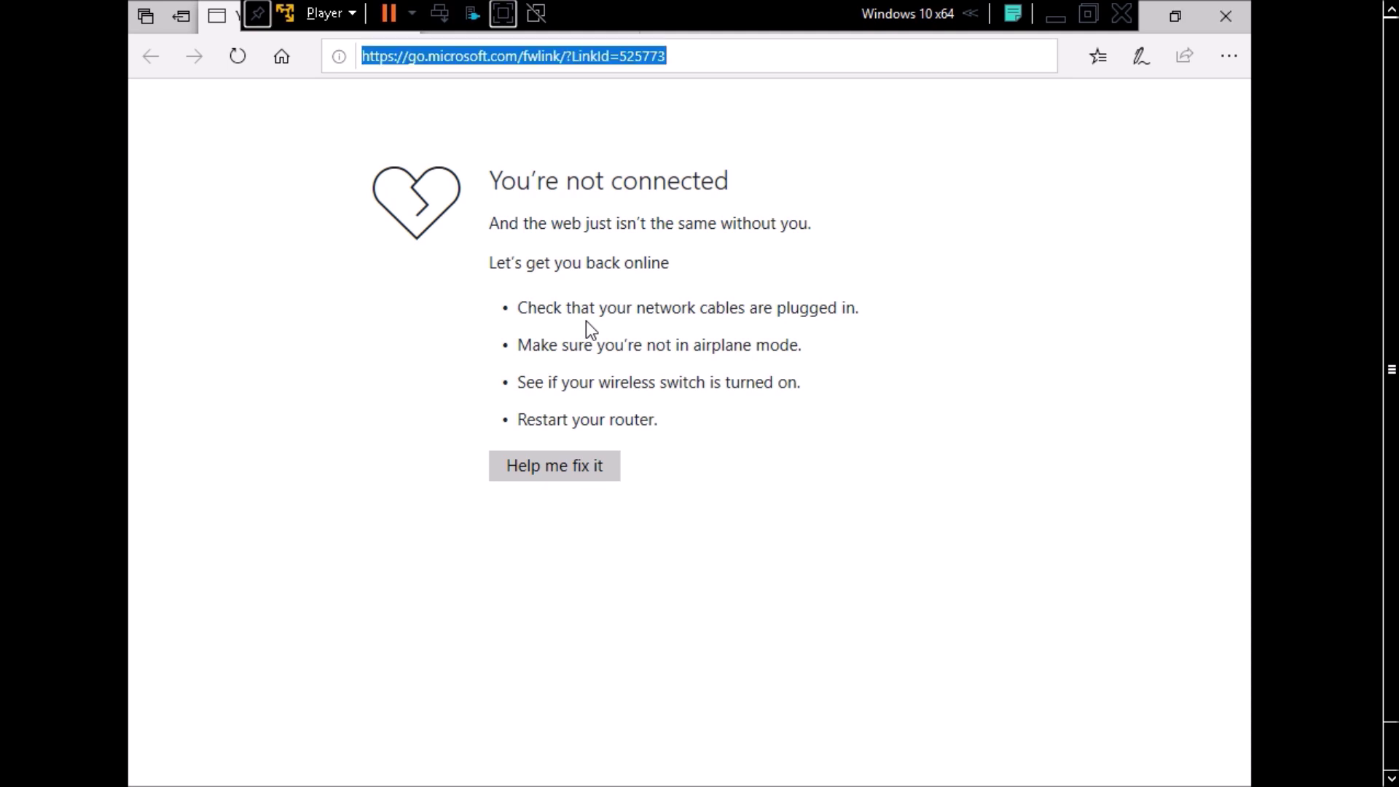
key("Tab")
key("Tab")
key("Tab")
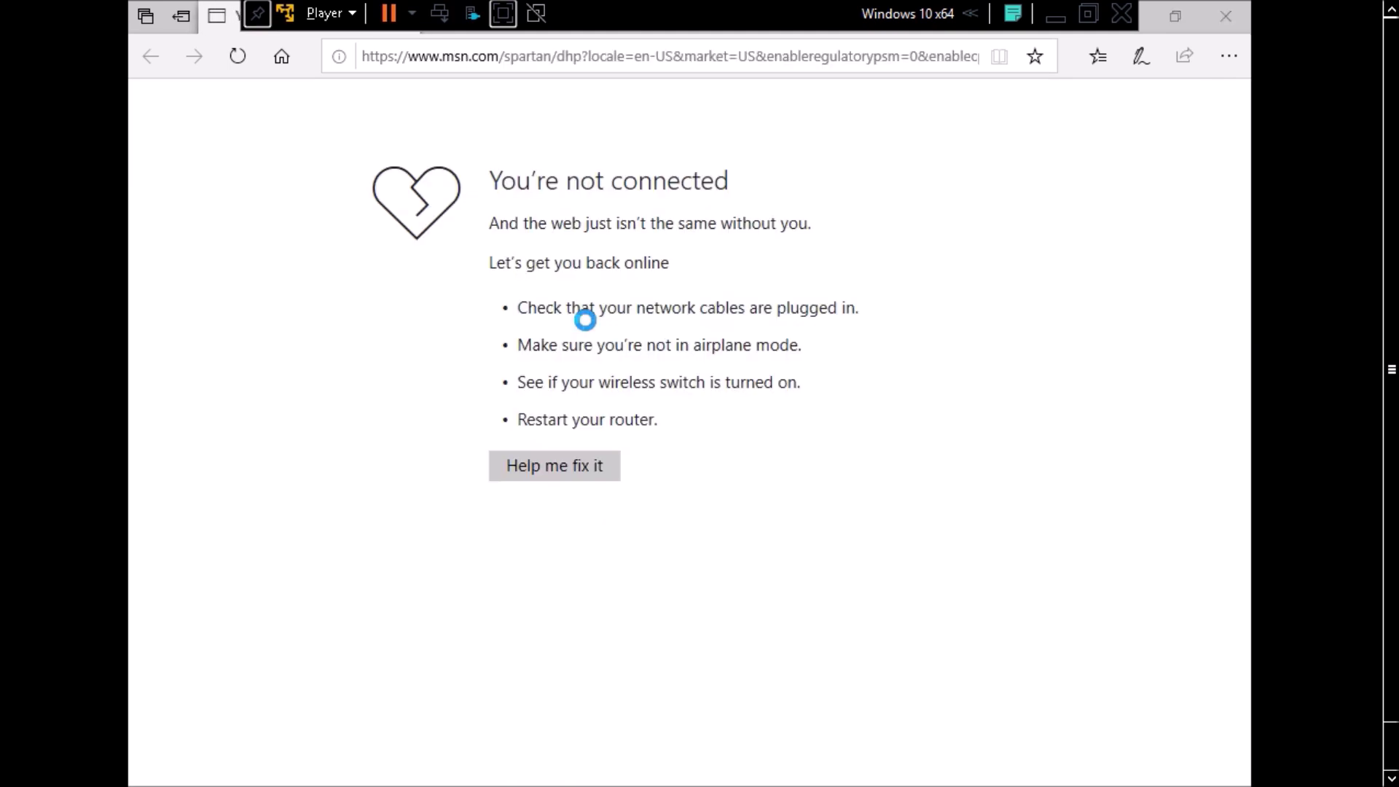
key("alt+Tab")
key("alt+F4")
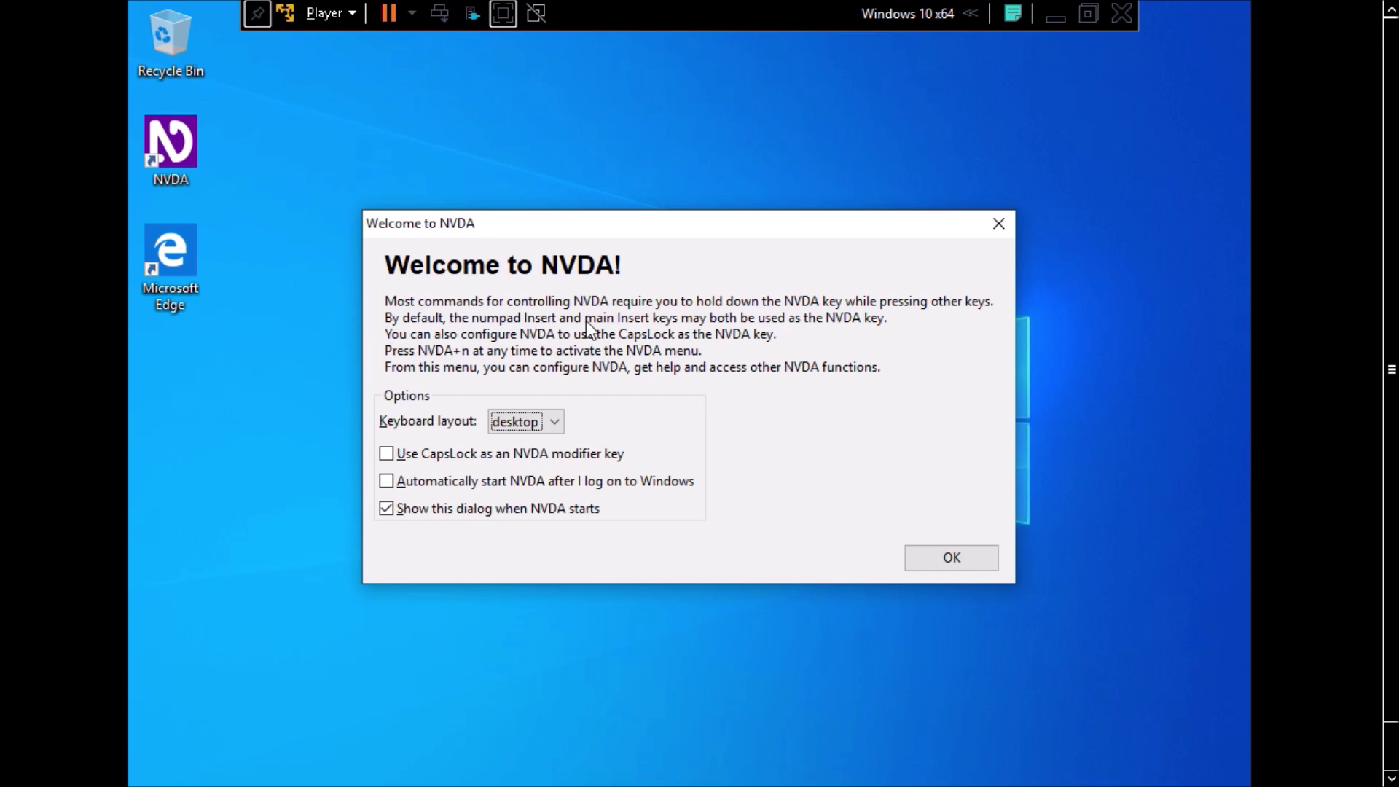
Accept the Welcome to NVDA dialog with its default options and quit NVDA.
key("Return")
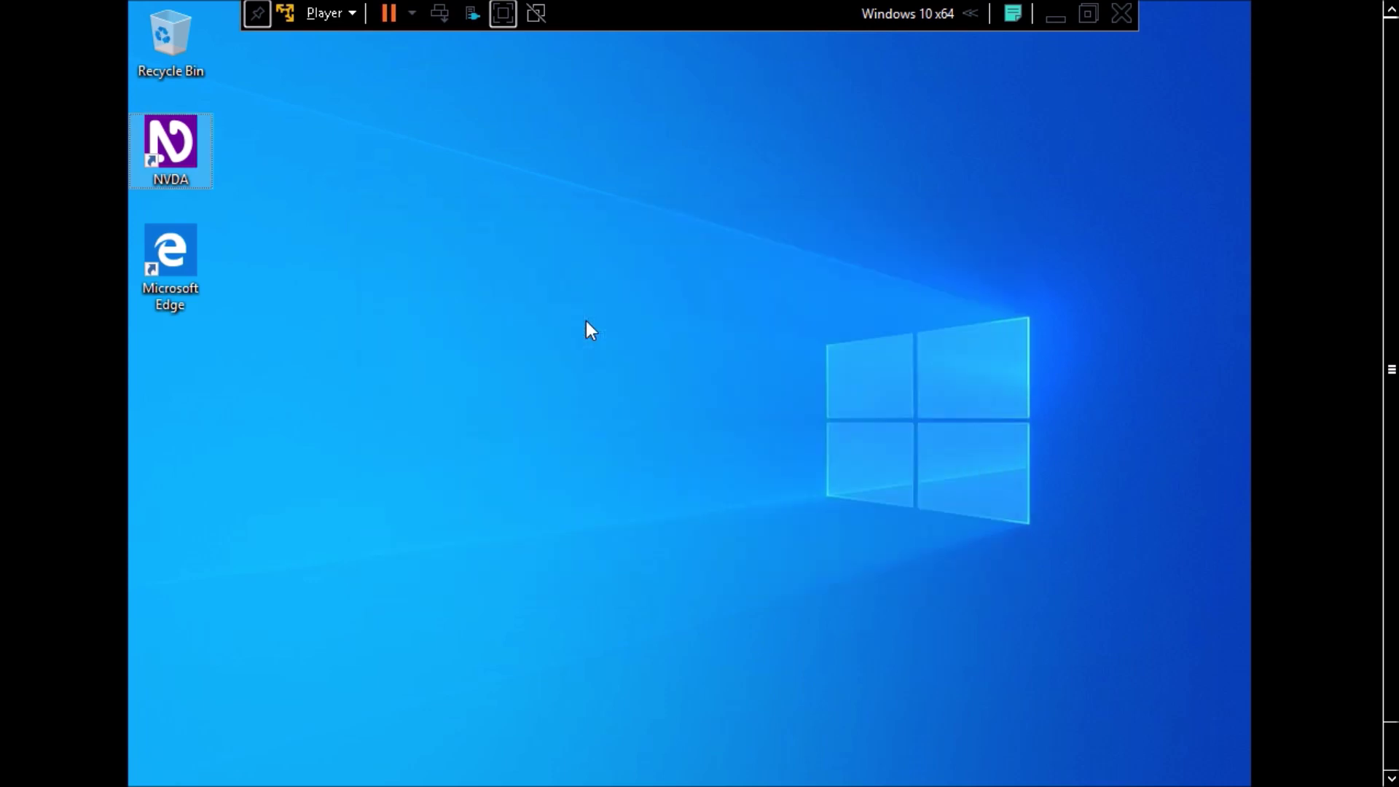
key("Insert+q")
key("Return")
Search the Start menu for "narrator", start Narrator, and accept its keyboard changes notice to reach Narrator Home.
key("super")
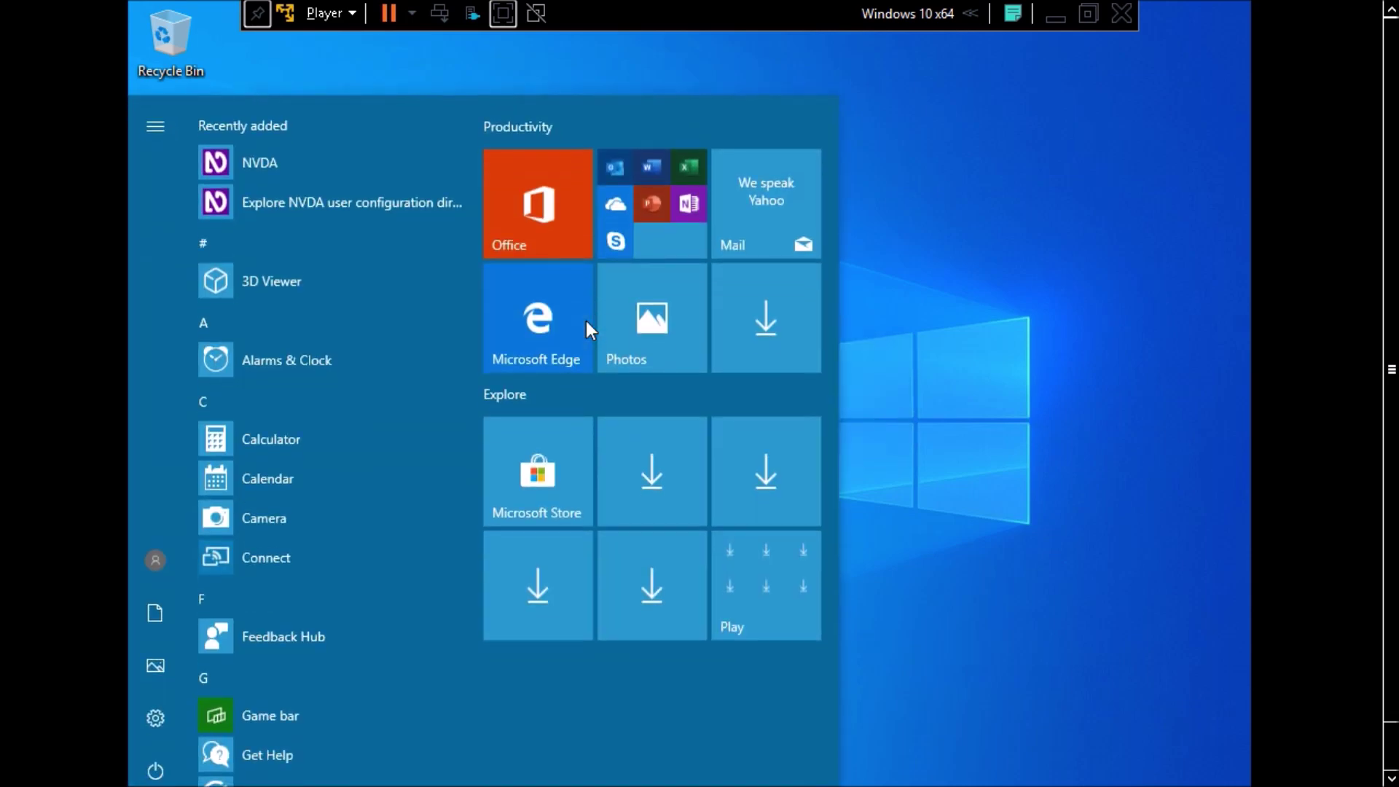
type("narrator")
key("Return")
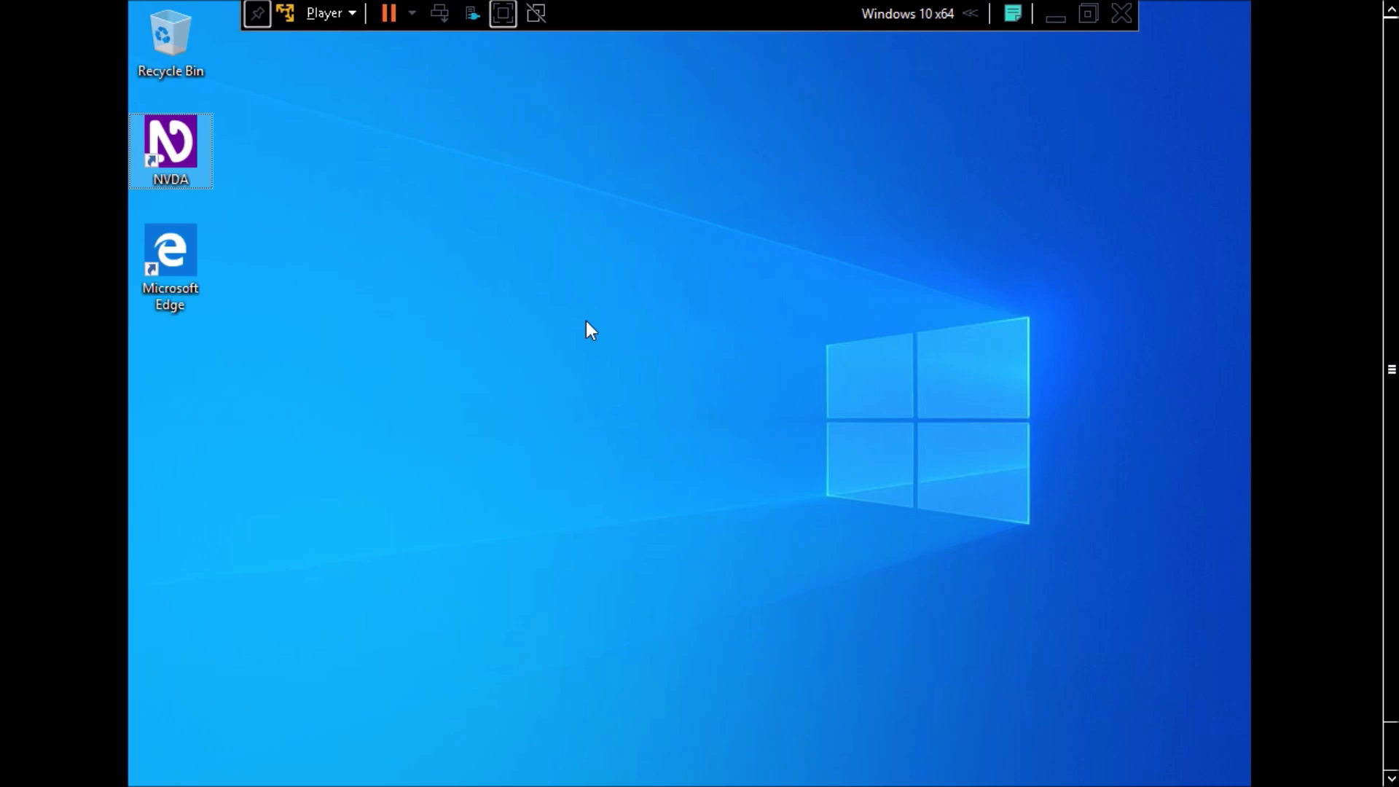
key("ctrl+super+Return")
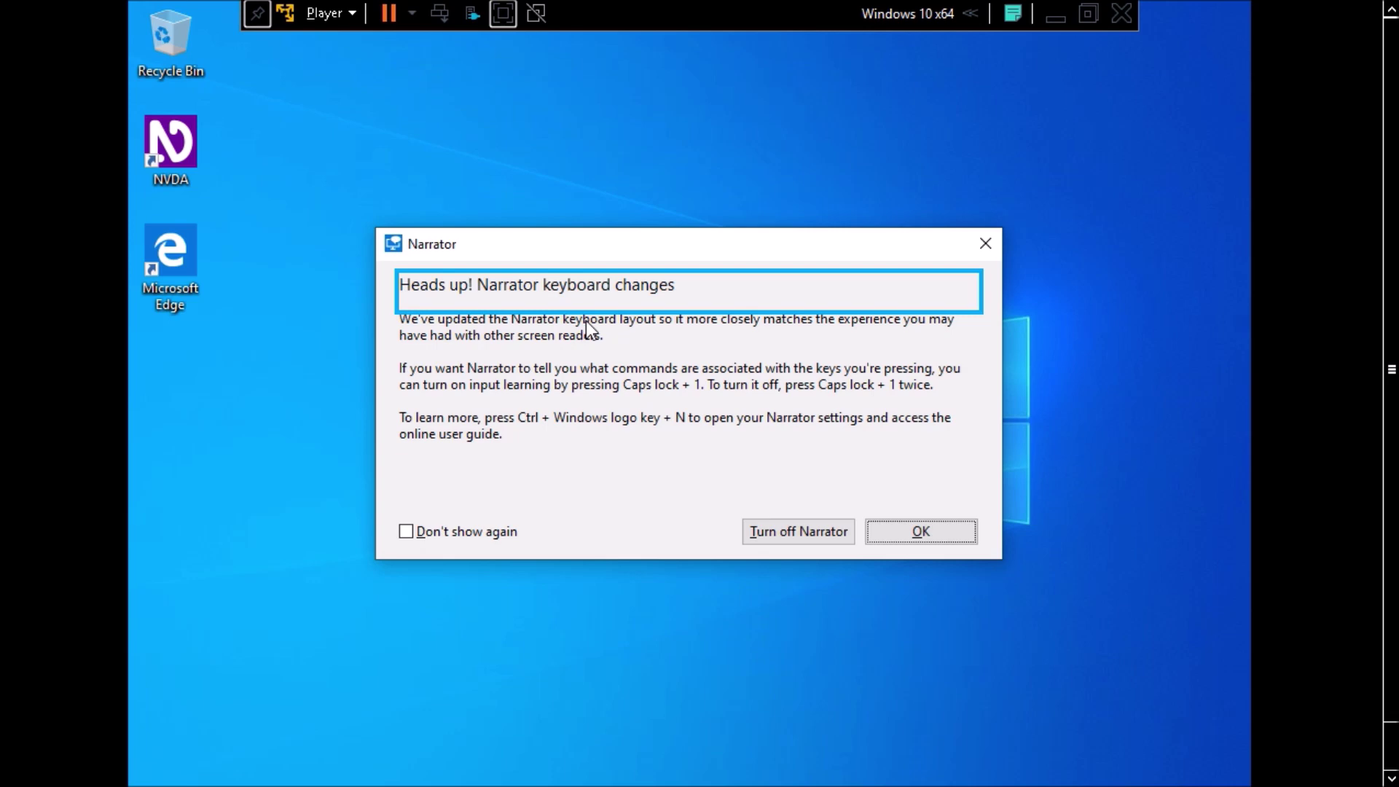
key("Caps_Lock+Right")
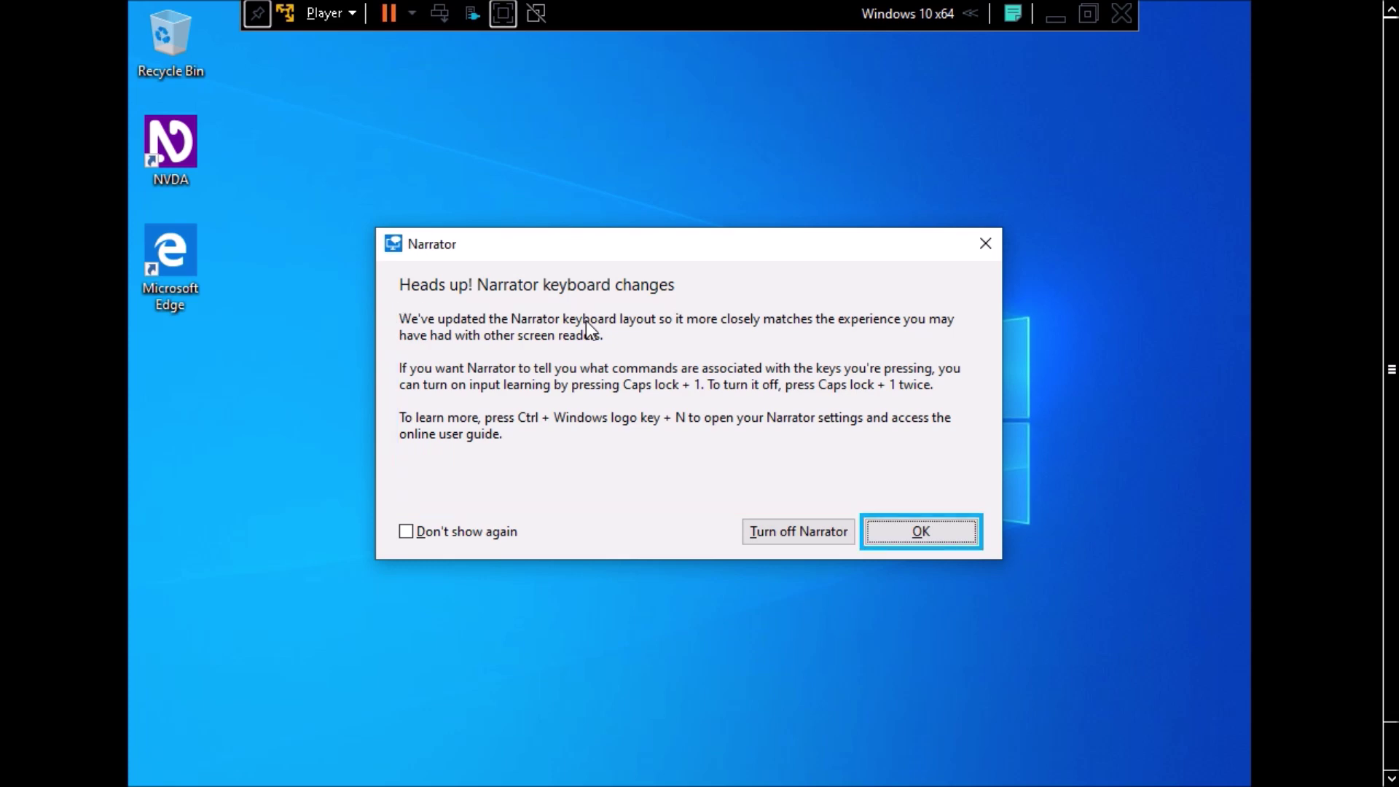
key("Return")
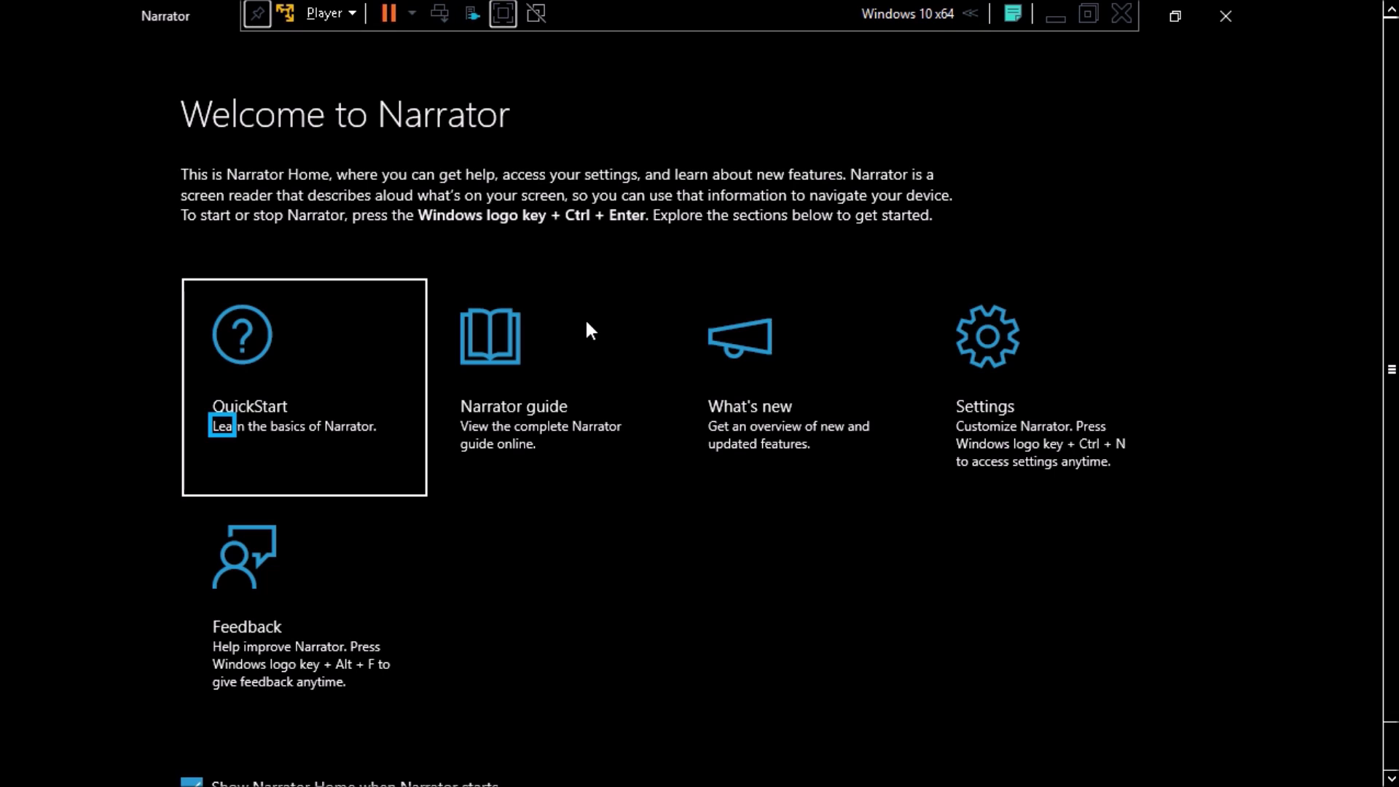
Turn off Narrator and choose not to show the confirmation message again.
key("super+ctrl+Return")
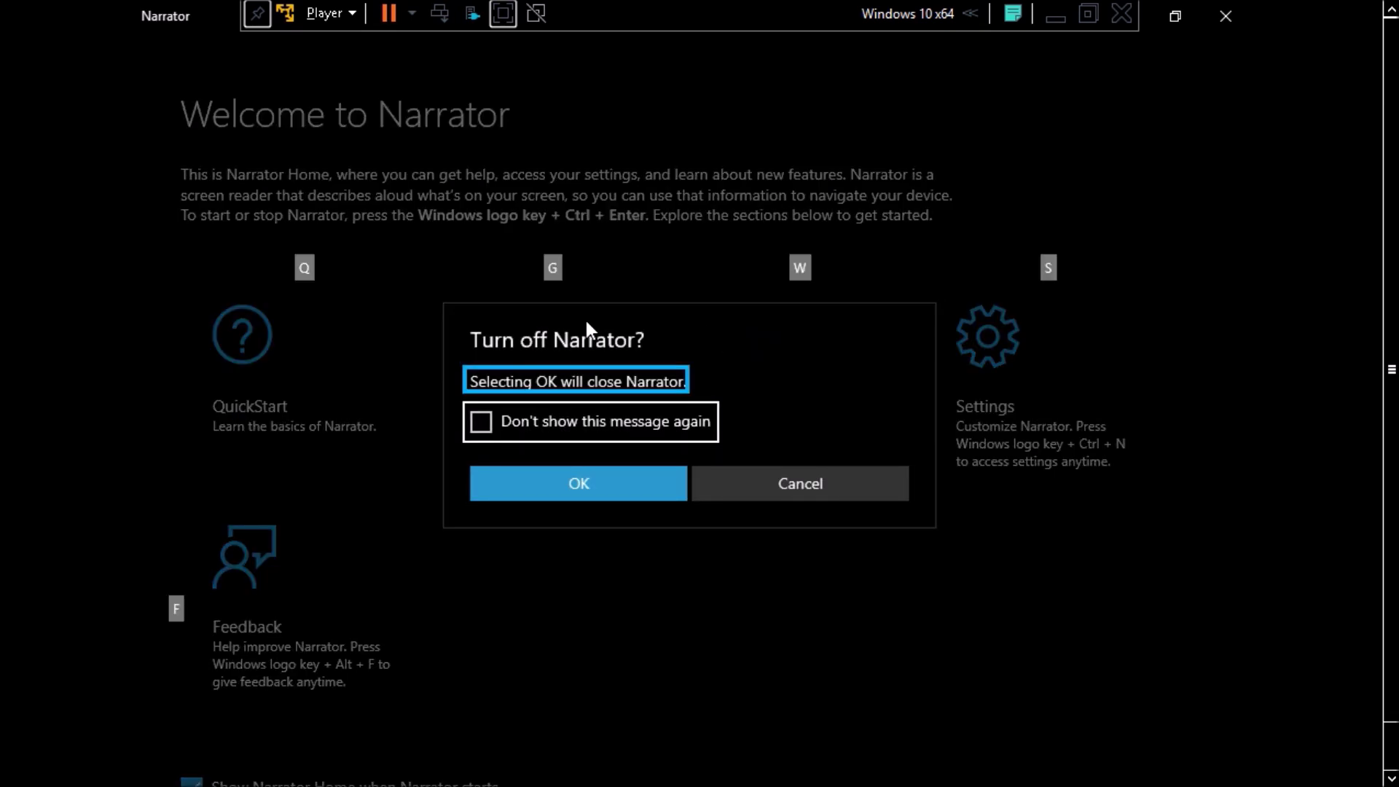
key("space")
key("Tab")
key("Return")
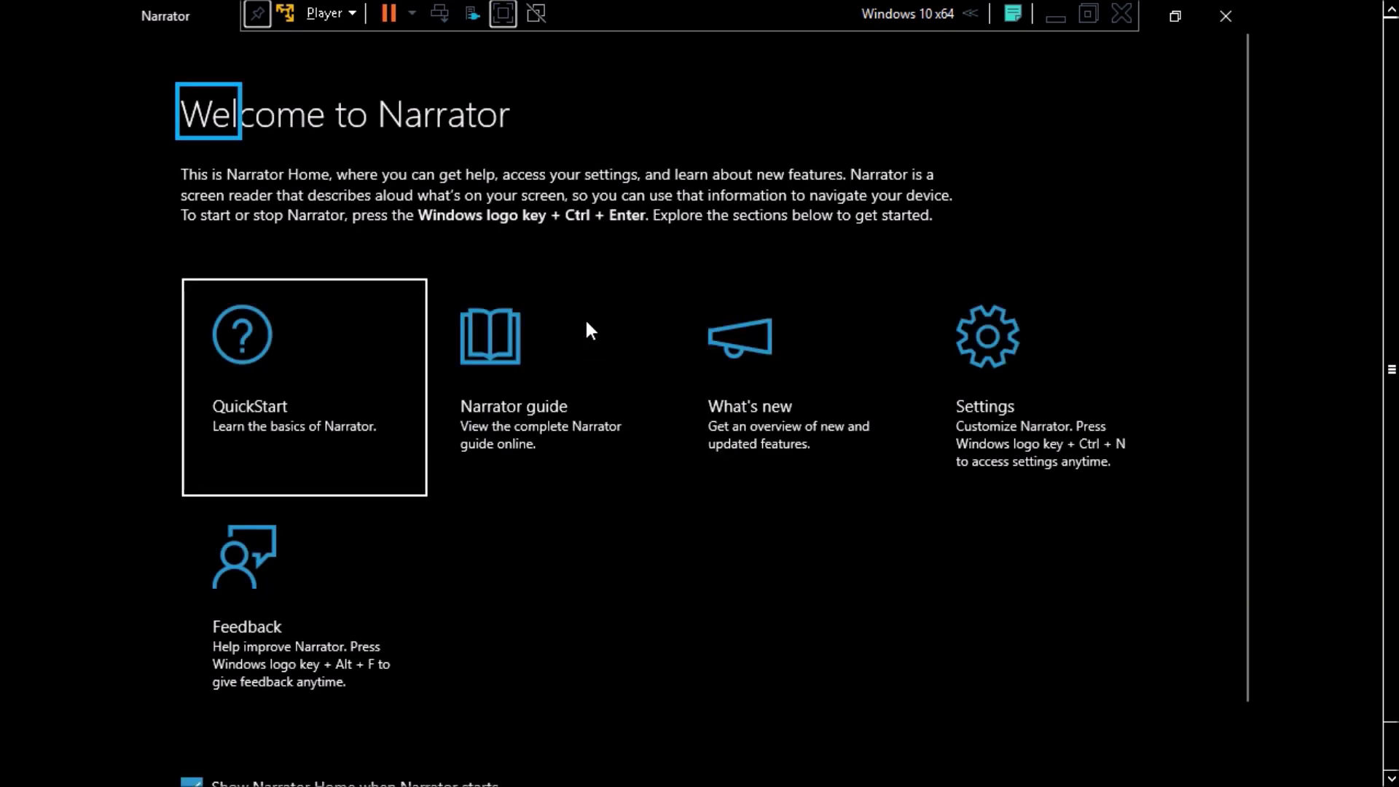
Return to the desktop and shut down the Windows 10 virtual machine.
key("super")
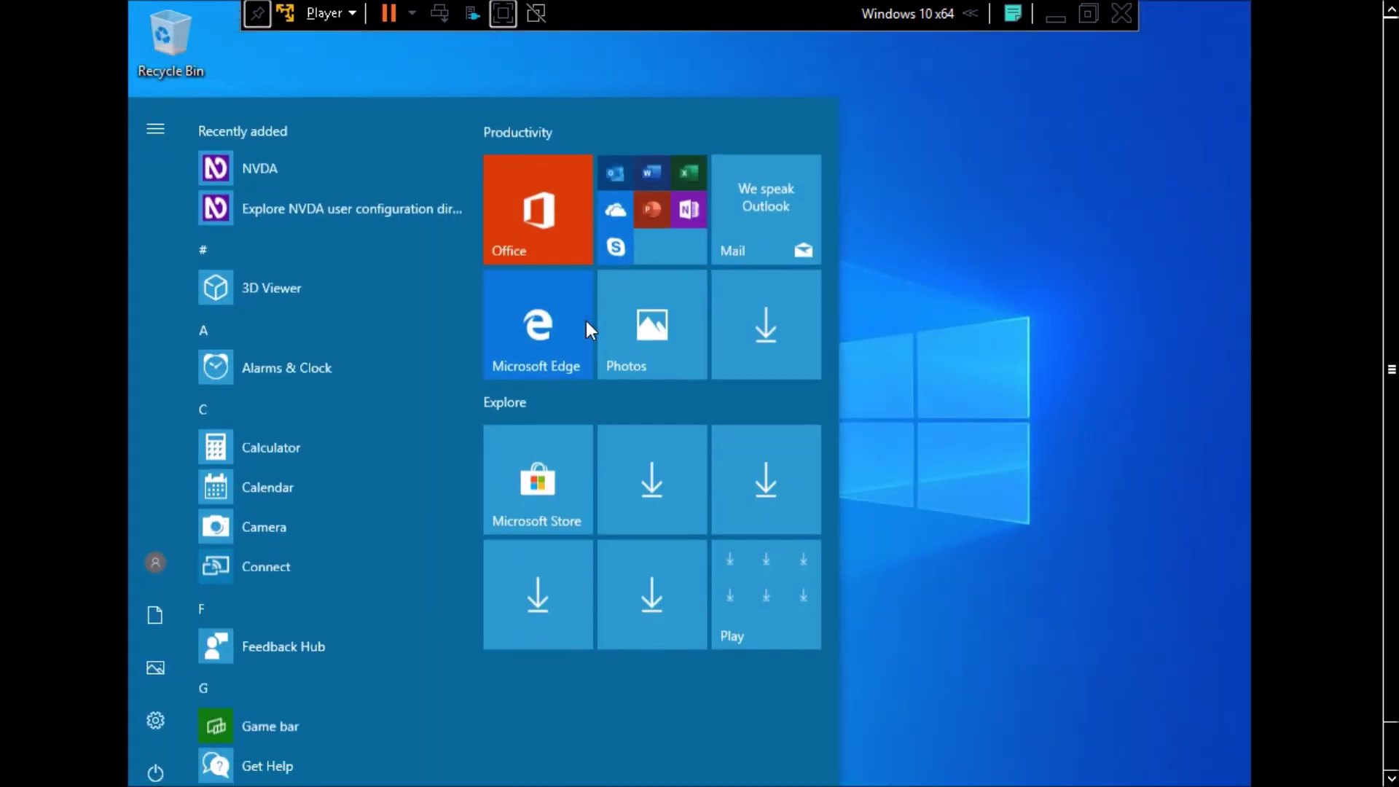
key("Escape")
key("alt+F4")
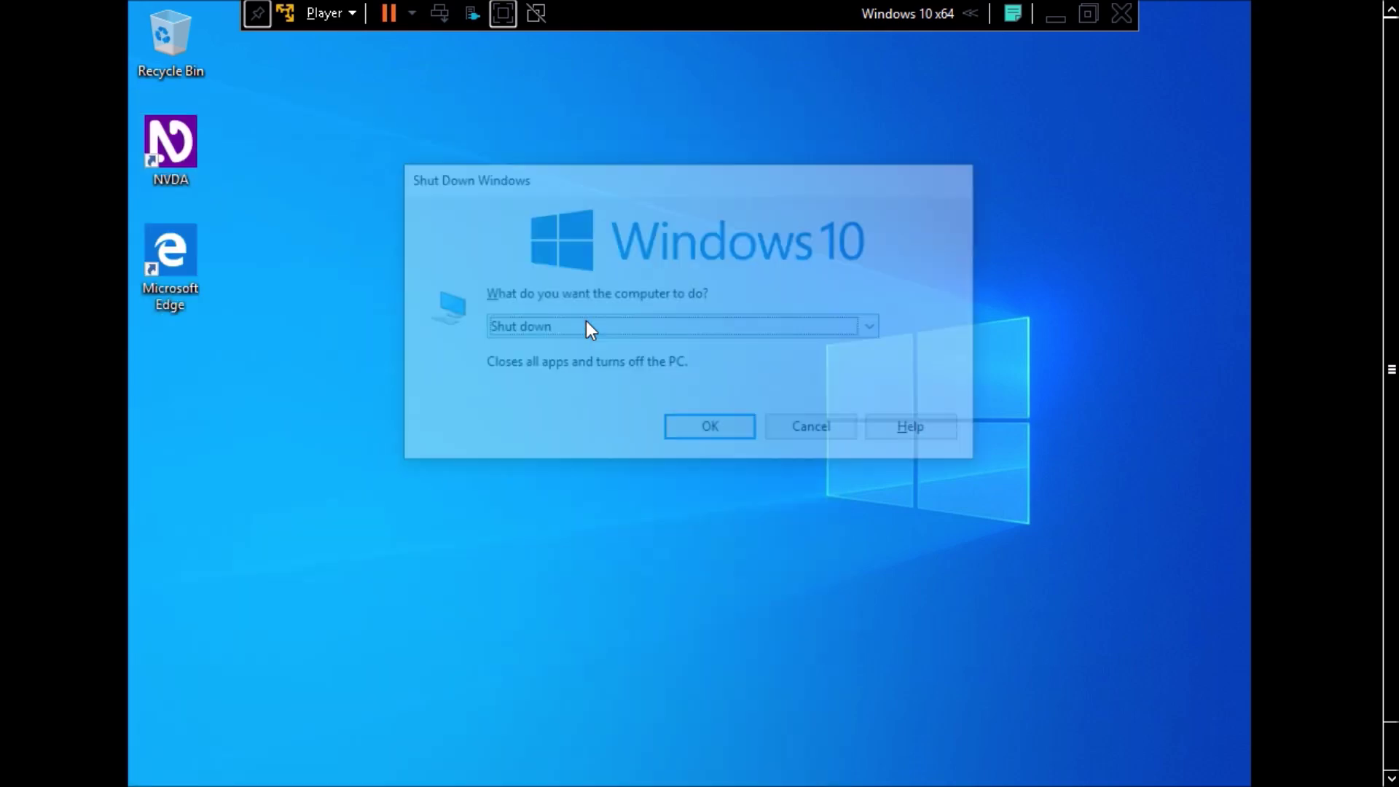
key("Return")
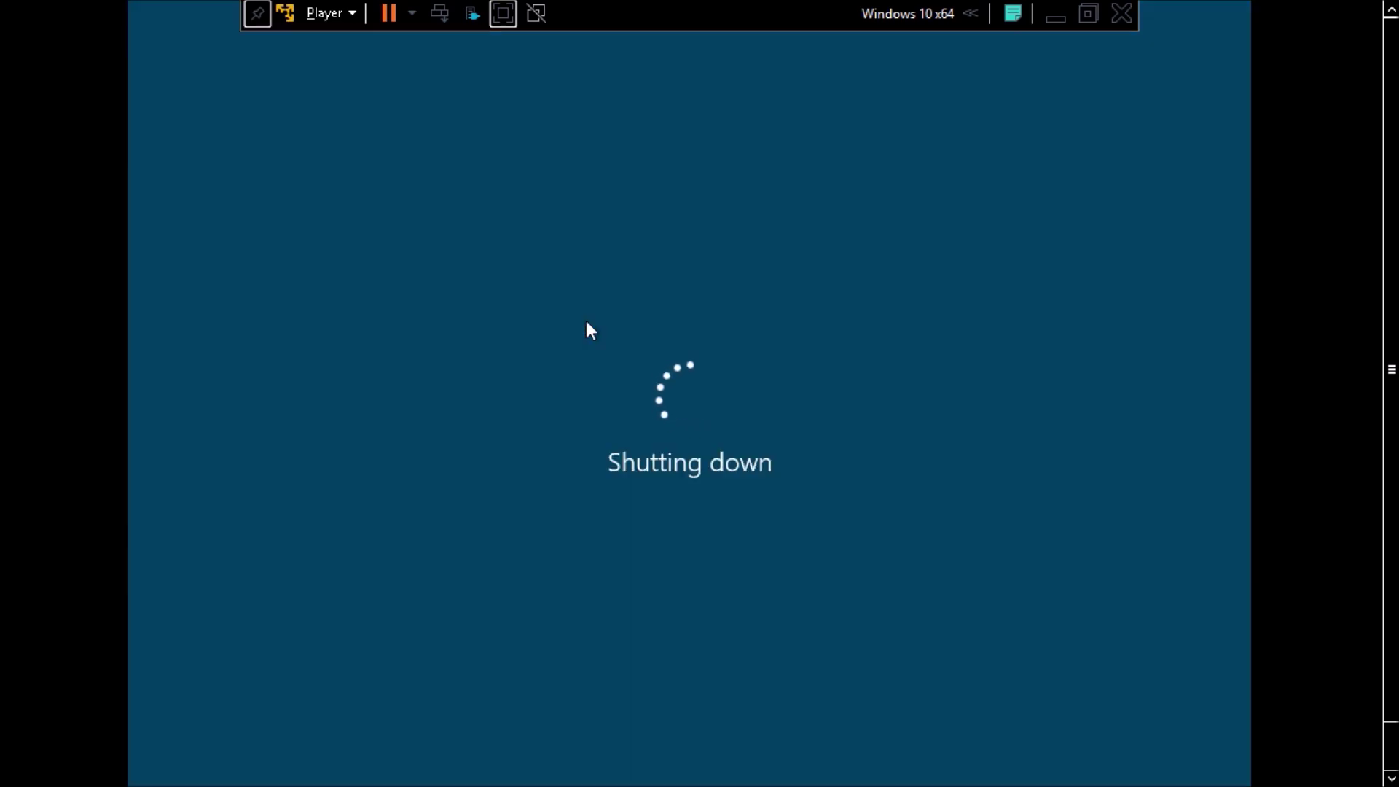